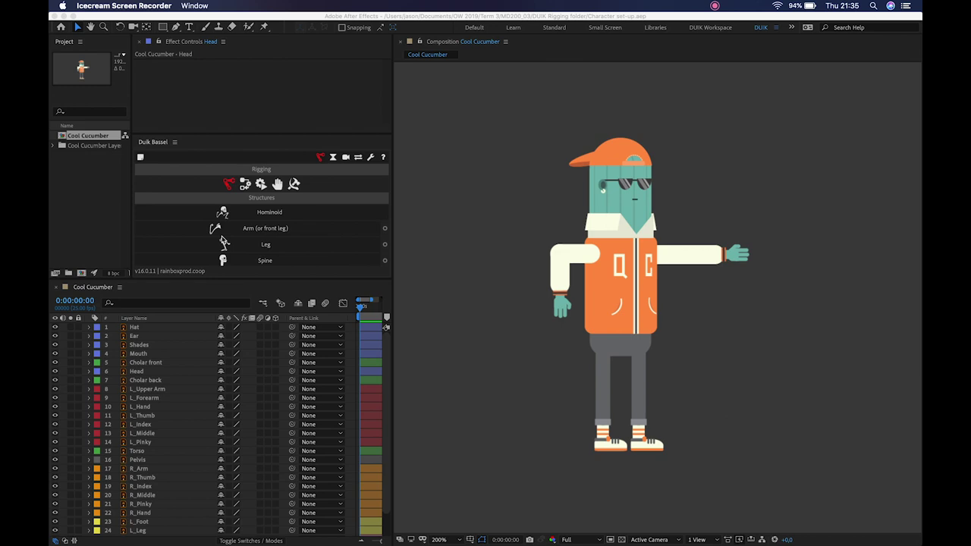
Examine the character's separate body-part layers by selecting the left forearm, right arm, legs, torso and collar
left_click(531, 245)
left_click(509, 214)
mouse_move(565, 230)
left_mouse_down()
mouse_move(492, 172)
mouse_move(557, 218)
left_mouse_up()
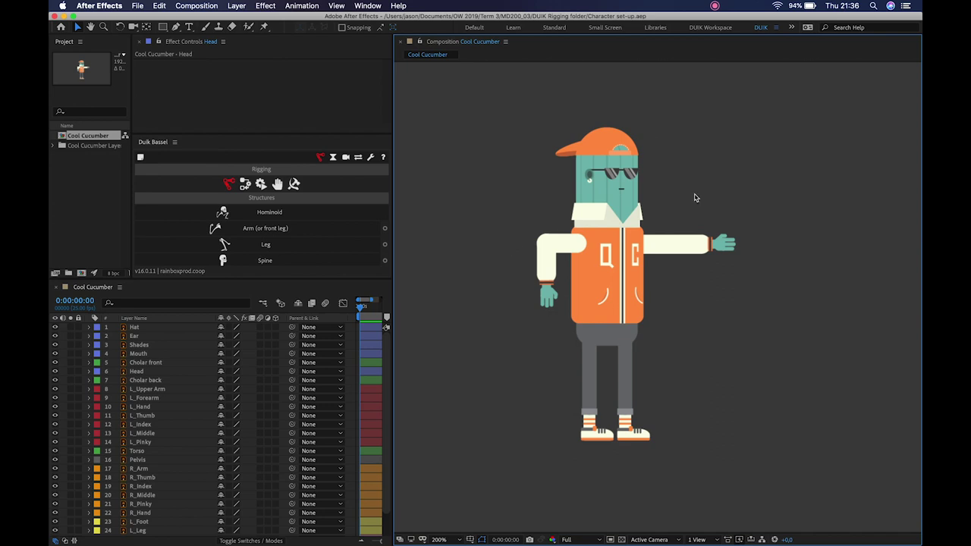
left_click(558, 251)
left_click(543, 273)
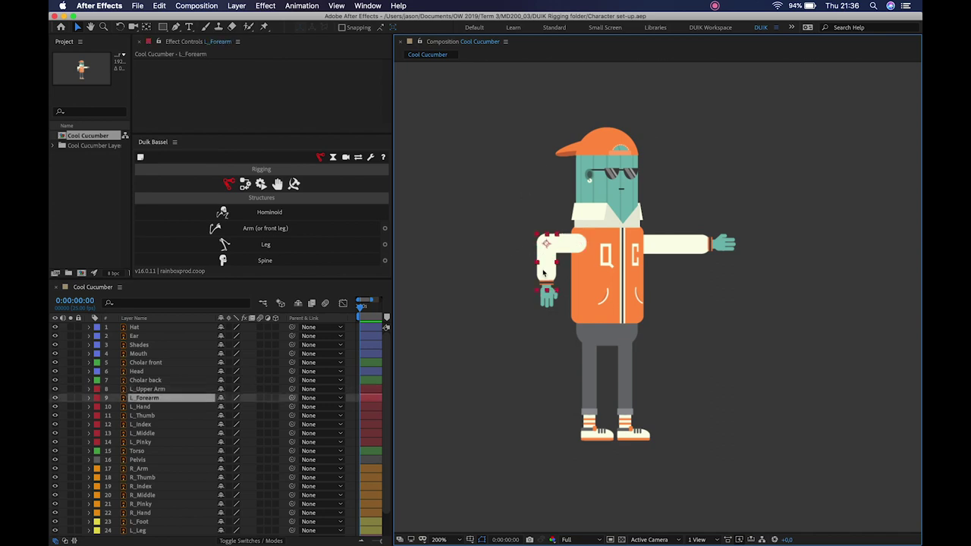
left_click(666, 245)
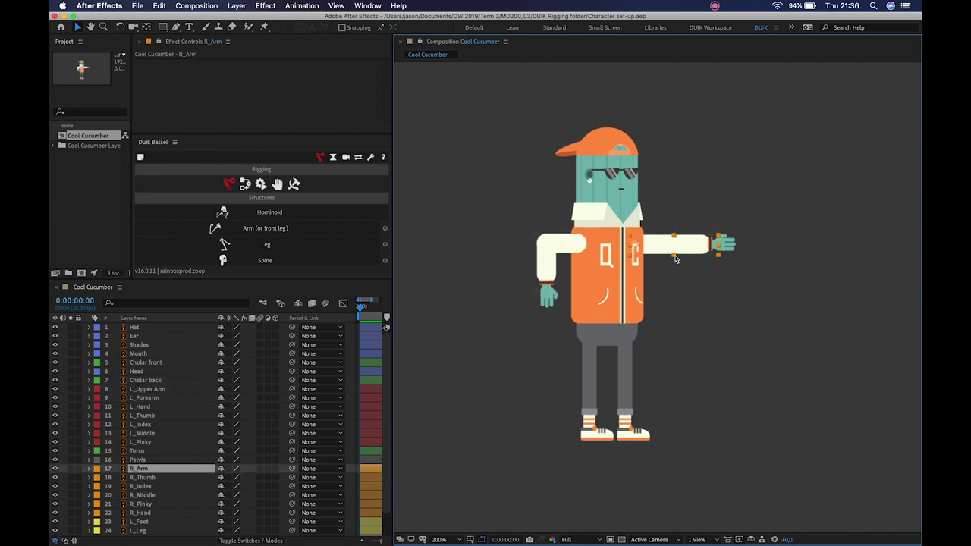
left_click(632, 373)
left_click(595, 375)
left_click(617, 302)
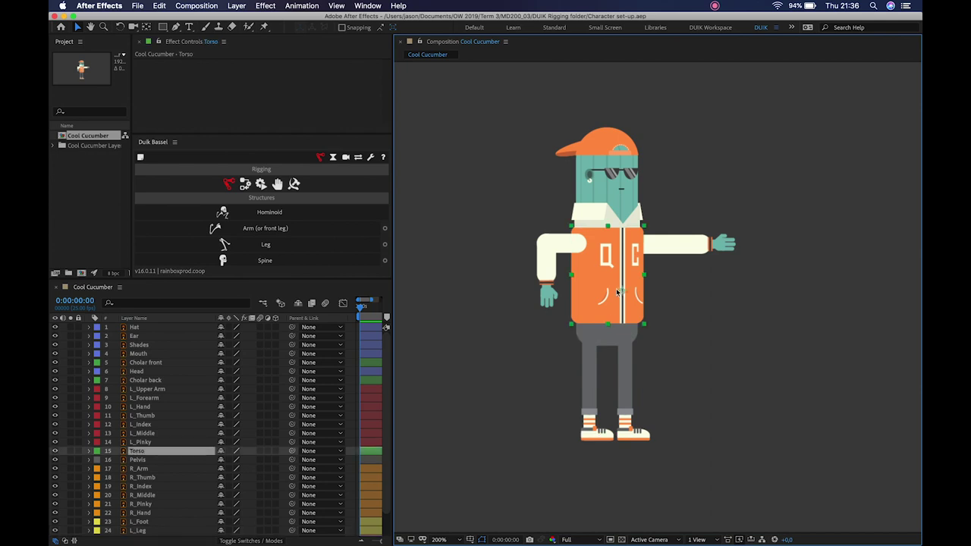
left_click(622, 206)
left_click(679, 180)
Try moving the left forearm away from the upper arm, and undo the move
left_click(554, 248)
left_click_drag(548, 278, 494, 272)
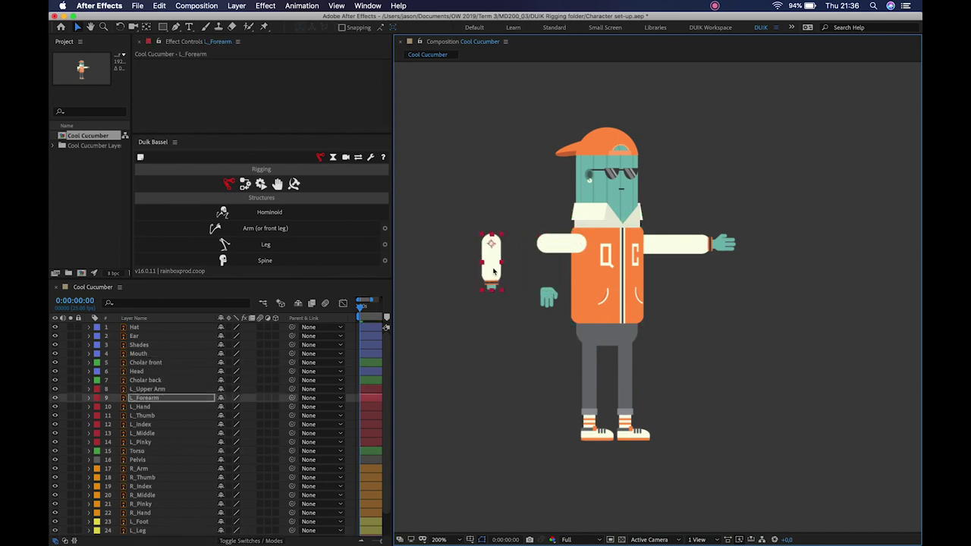
key("super+z")
left_click(508, 229)
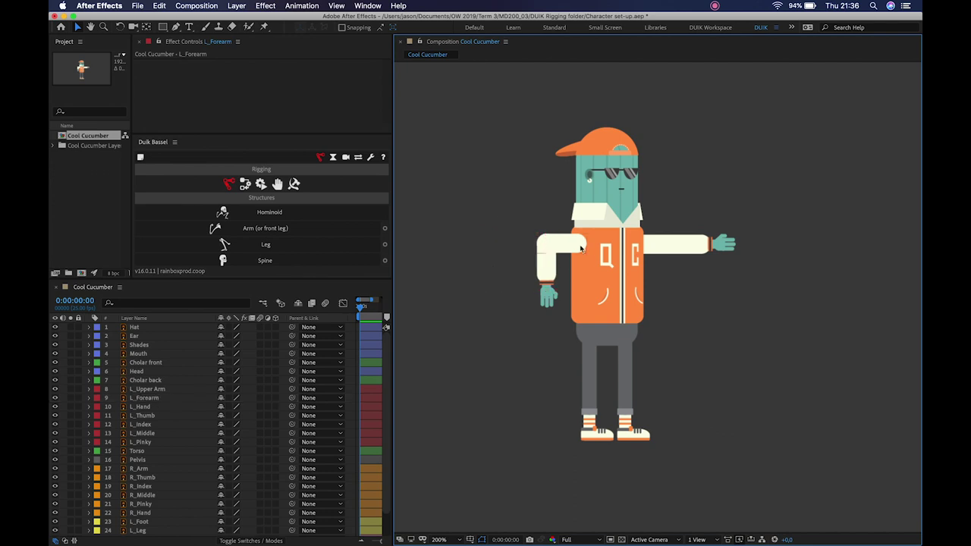
Compare the left arm's separate upper arm and forearm pieces with the single-piece right arm
left_click(538, 261)
left_click(520, 197)
scroll(152, 362, "down", 1)
scroll(152, 361, "up", 2)
left_click(569, 243)
left_click(553, 268)
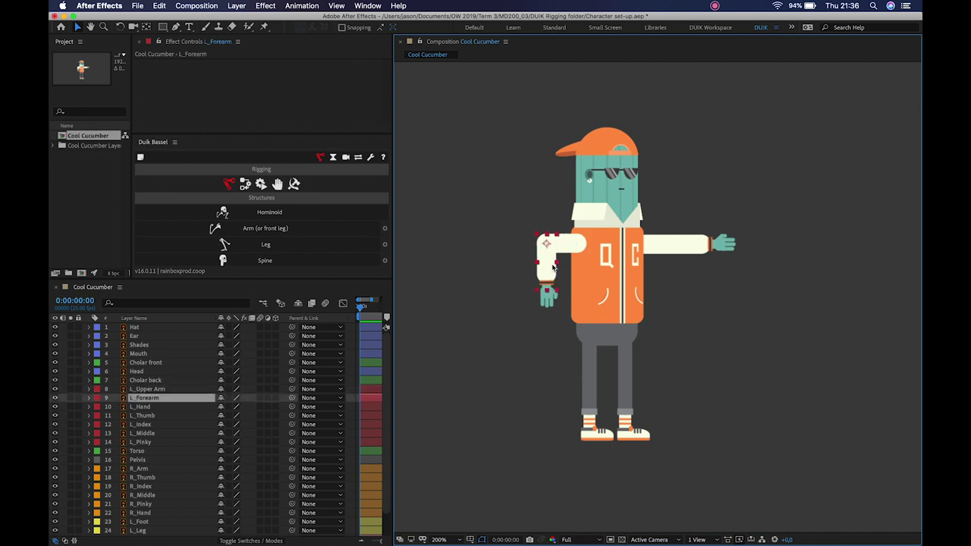
left_click(599, 280)
left_click(747, 290)
left_click(690, 248)
left_click(695, 303)
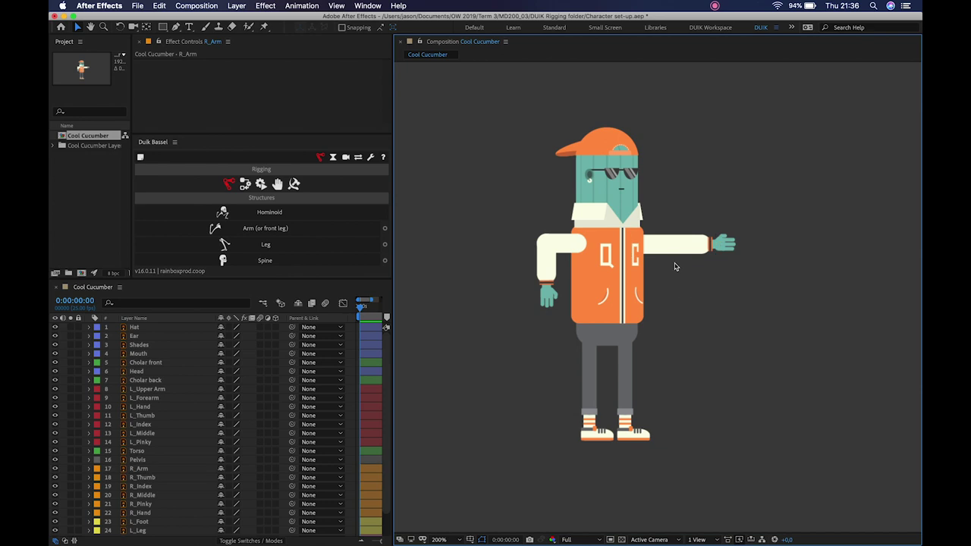
Solo all left arm layers from L_Upper Arm through L_Pinky to isolate the arm
left_click(564, 258)
left_click(628, 288)
left_click_drag(629, 288, 542, 211)
key("v")
left_click(575, 204)
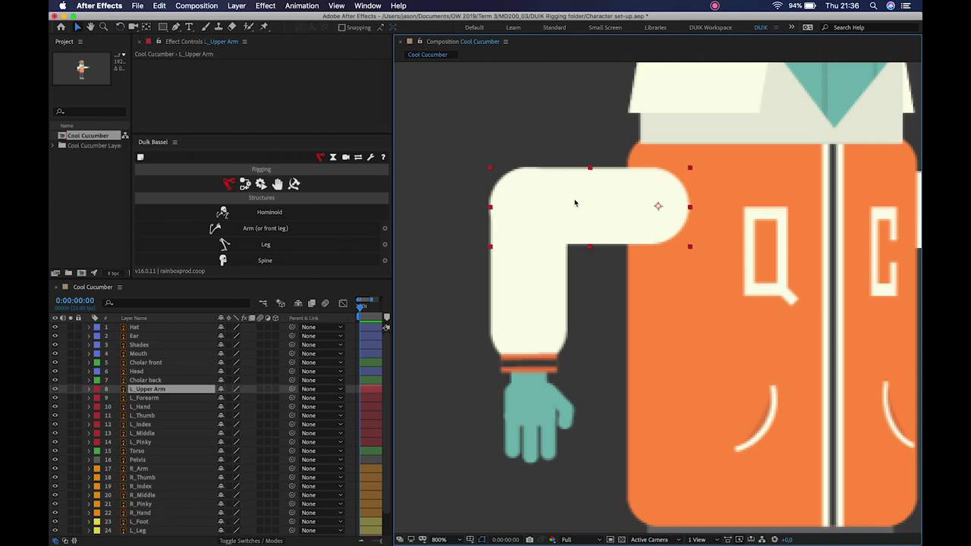
left_click(146, 442, "shift")
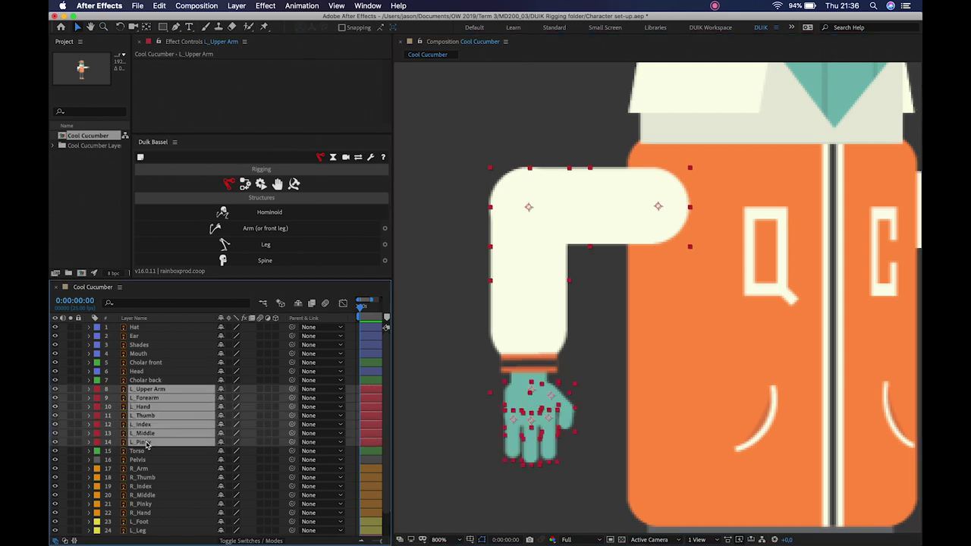
left_click(71, 393)
left_click(651, 330)
key("h")
scroll(629, 312, "down", 1)
left_click_drag(660, 313, 582, 320)
key("v")
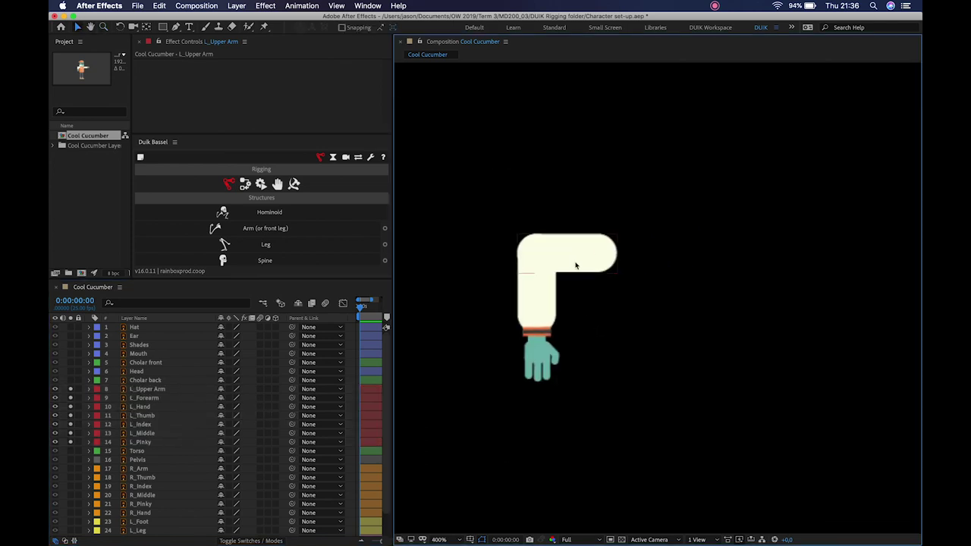
Try rotating the left upper arm and forearm about their anchor points, and undo the rotations
left_click(575, 264)
key("w")
left_click_drag(564, 223, 535, 220)
key("ctrl+z")
left_click(545, 286)
left_click_drag(538, 301, 540, 369)
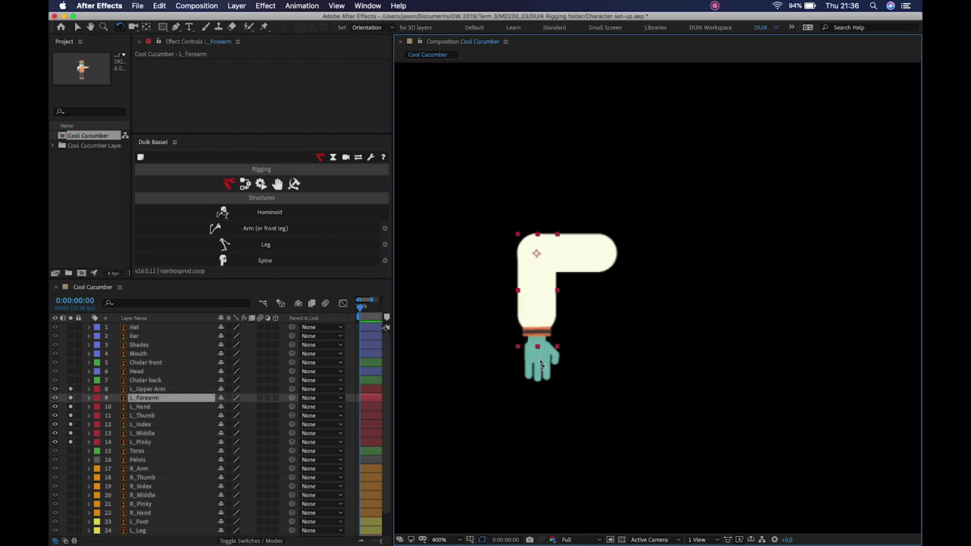
Try rotating the L_Hand layer about its wrist anchor point in the composition
double_click(541, 365)
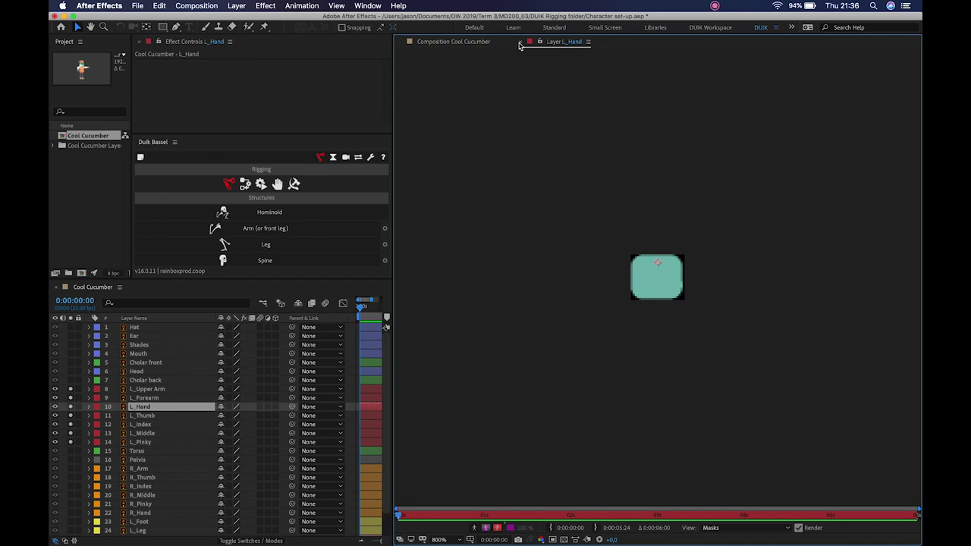
left_click(521, 41)
key("w")
mouse_move(525, 349)
left_mouse_down()
mouse_move(518, 361)
mouse_move(508, 348)
mouse_move(529, 360)
mouse_move(542, 349)
left_mouse_up()
left_click(586, 351)
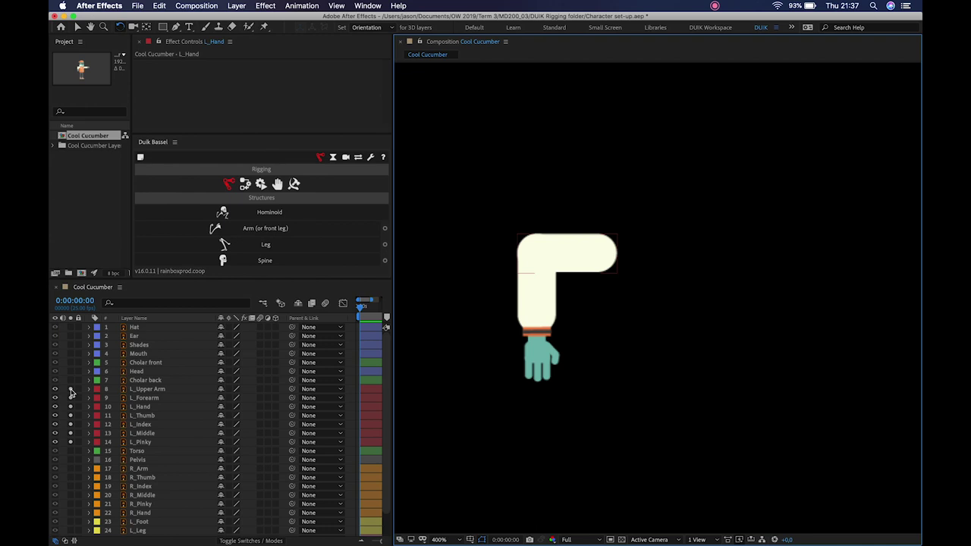
Turn off solo for the left arm layers to bring back the whole character
left_click_drag(71, 391, 71, 447)
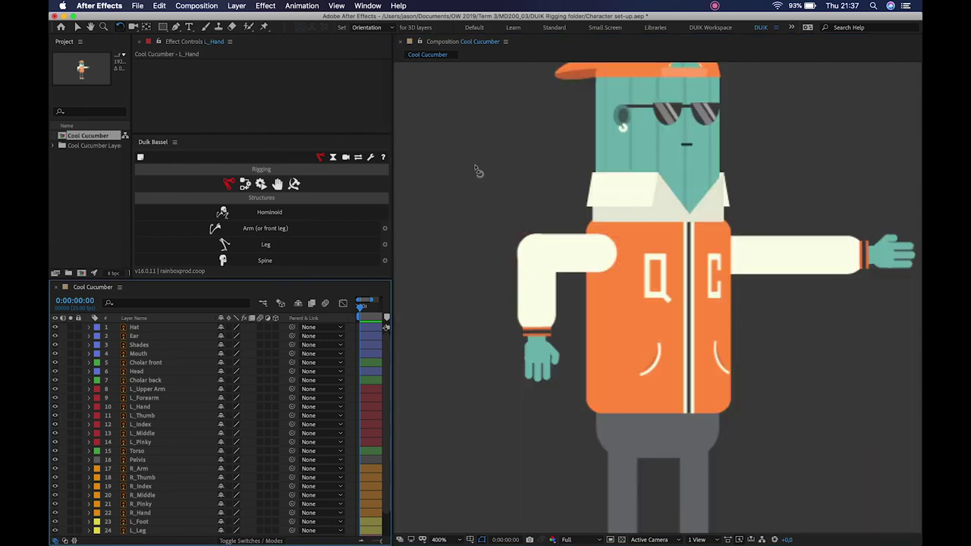
key("v")
key("z")
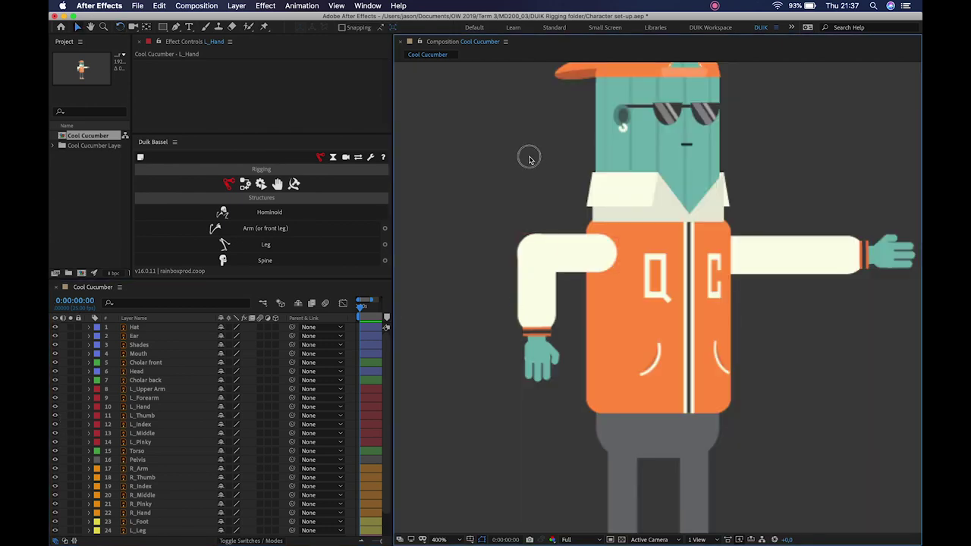
left_click(523, 176, "alt")
left_click_drag(549, 196, 627, 224)
key("z")
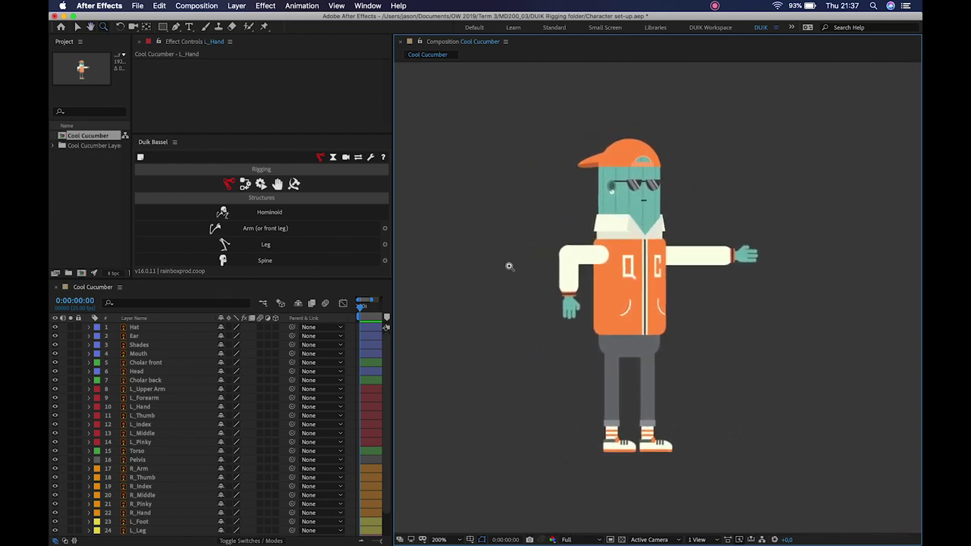
Isolate the left arm again by soloing the layers from L_Upper Arm through L_Pinky
left_click(633, 259)
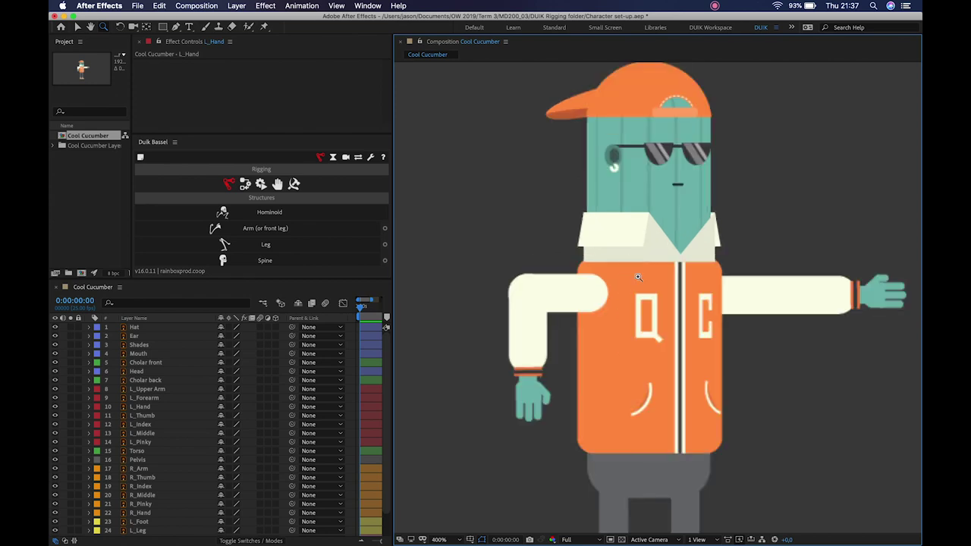
key("h")
left_click_drag(652, 334, 612, 342)
key("z")
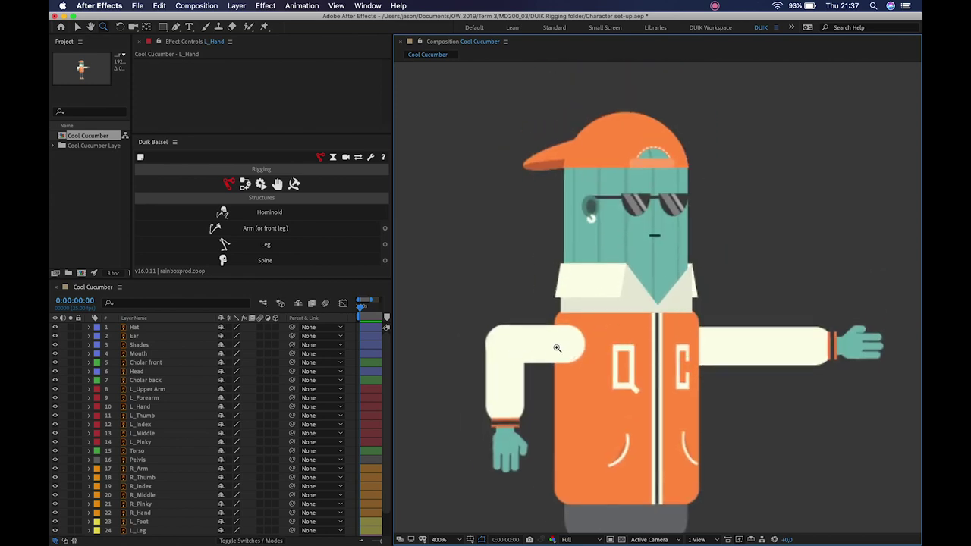
key("h")
left_click_drag(494, 284, 546, 214)
key("v")
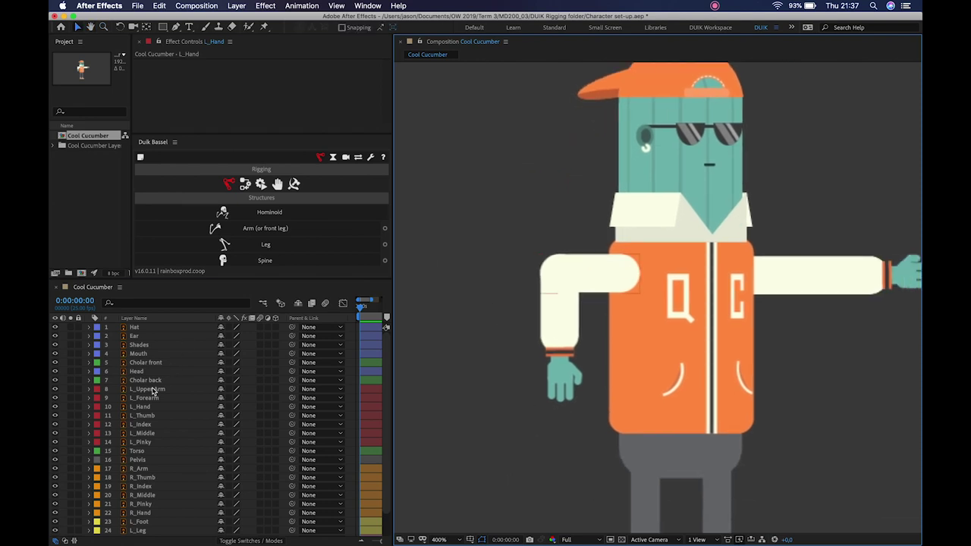
left_click(149, 389)
left_click(147, 443, "shift")
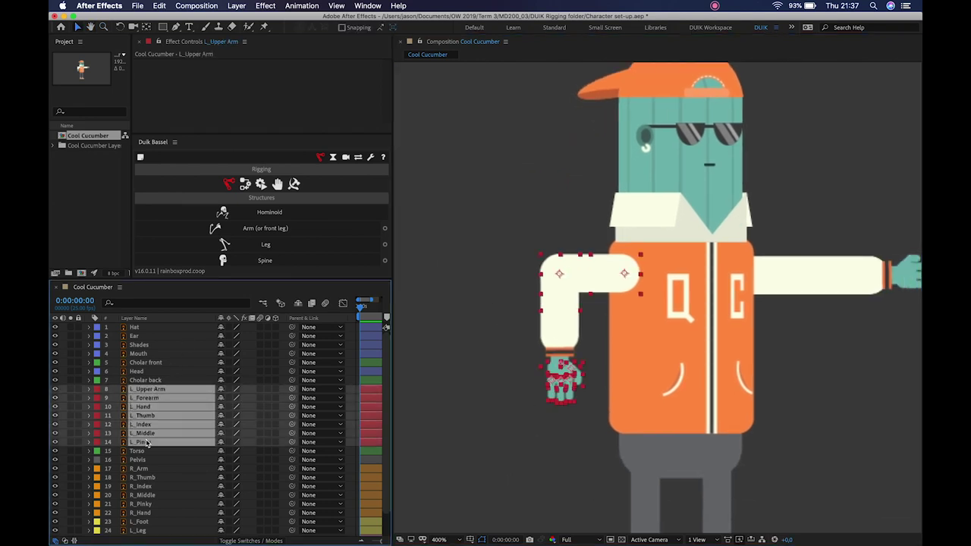
left_click(70, 391)
left_click(488, 241)
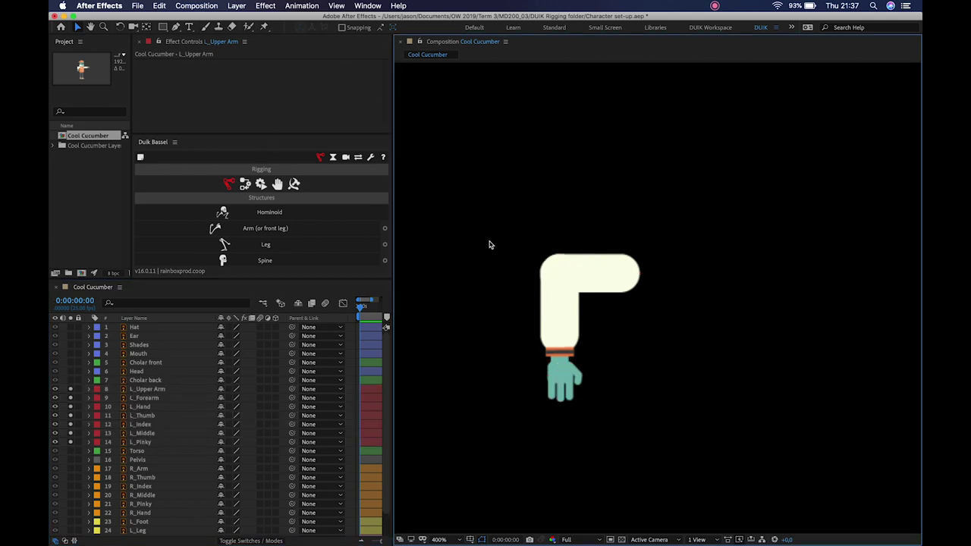
Enlarge the Duik Bassel area to make more of its structure options visible
left_click(260, 284)
left_click(260, 364)
left_click(265, 280)
left_click(264, 389)
left_click(267, 278)
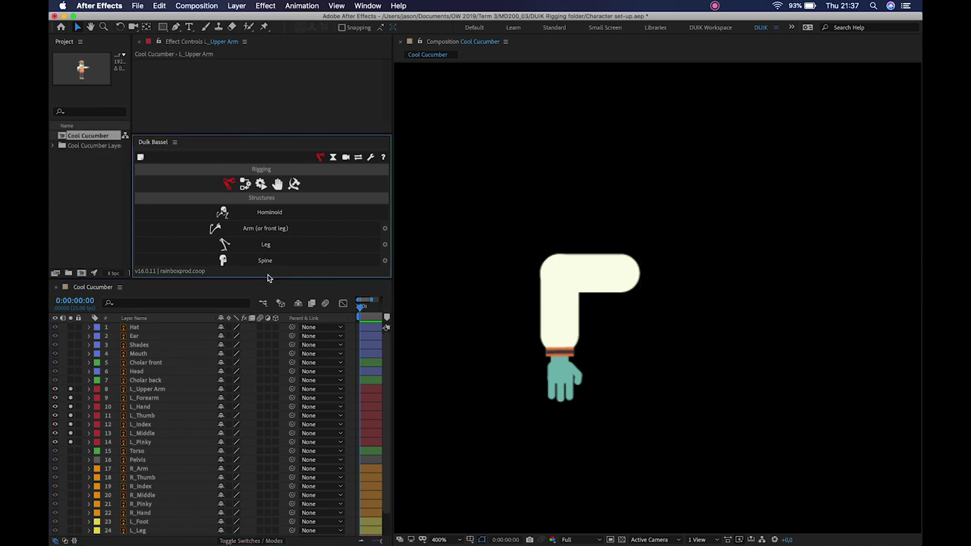
left_click_drag(268, 279, 292, 297)
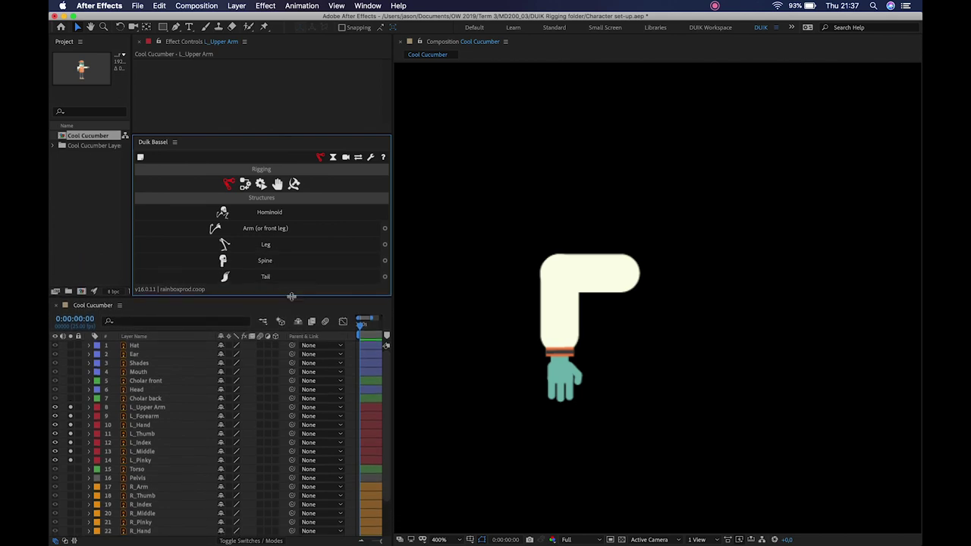
Create a Duik Arm (or front leg) structure in the composition
left_click(267, 230)
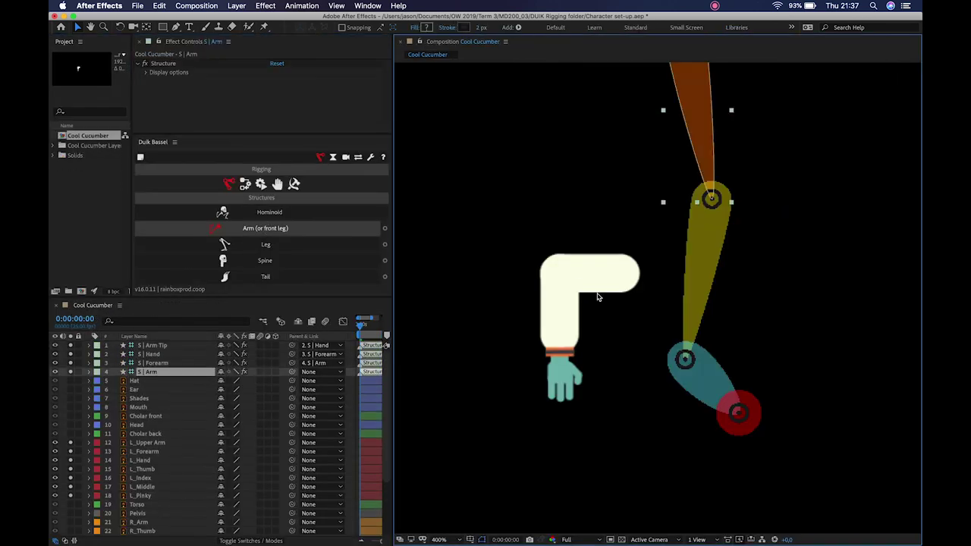
key("comma")
left_click_drag(671, 244, 602, 247)
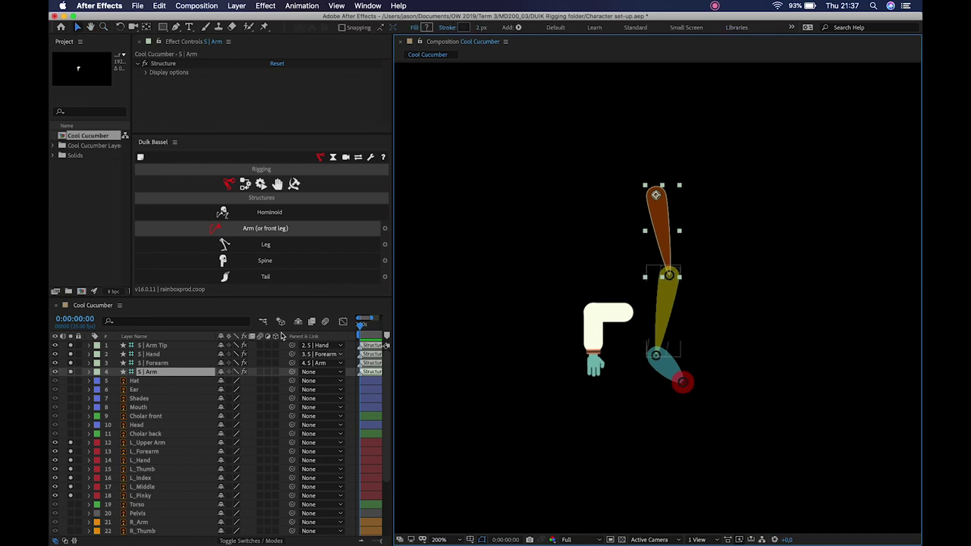
Widen the timeline and examine which bone each structure layer controls: Arm Tip, Hand, Forearm and Arm
left_click(149, 345)
left_click(152, 373, "shift")
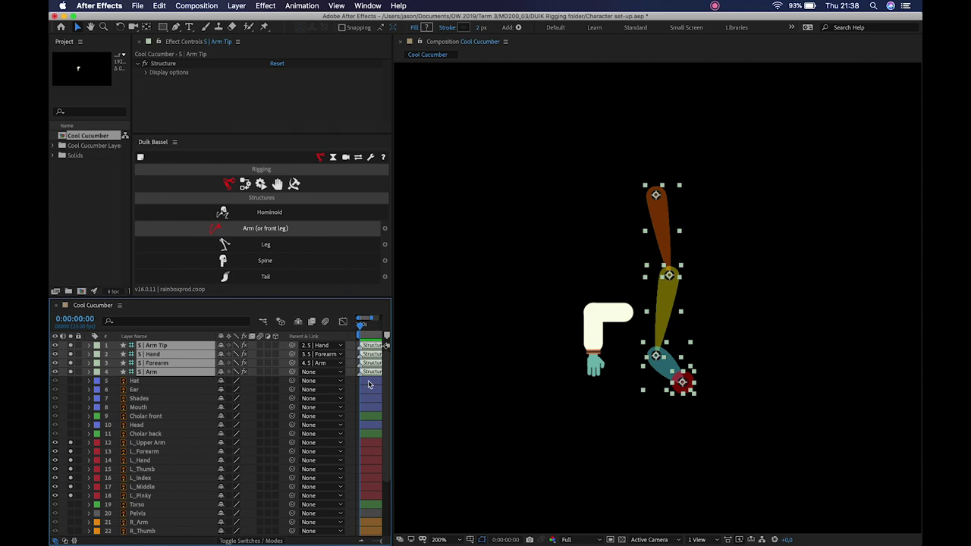
left_click_drag(394, 370, 428, 373)
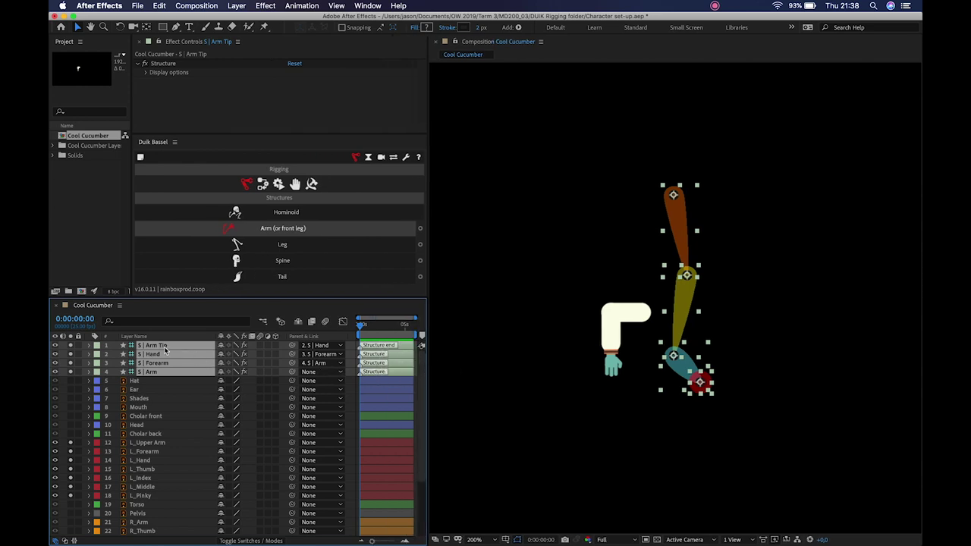
left_click(584, 413)
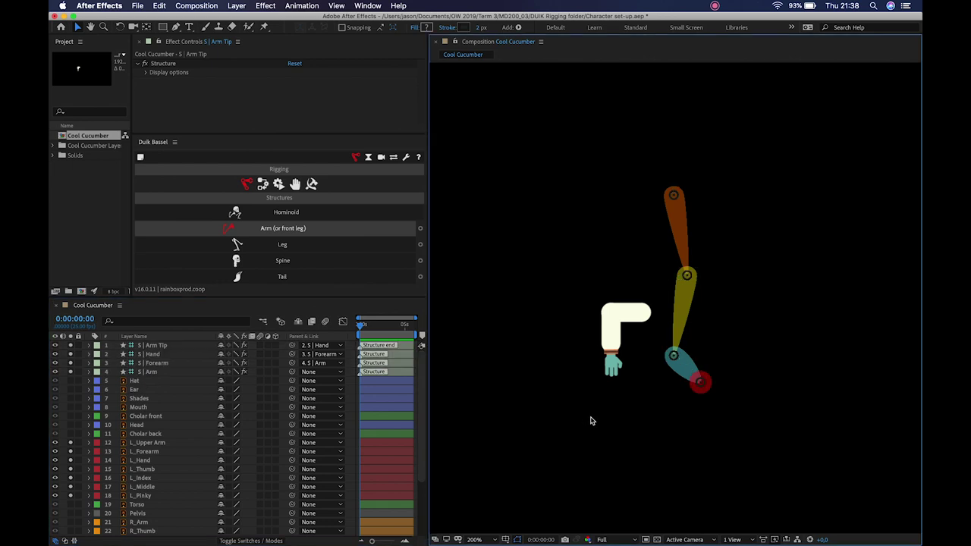
left_click(694, 389)
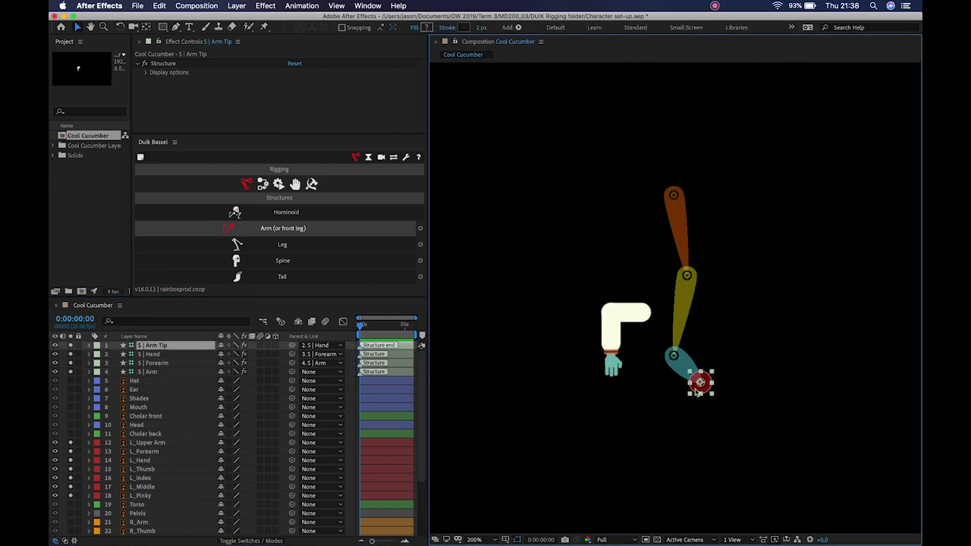
left_click(155, 356)
left_click(159, 363)
left_click(161, 371)
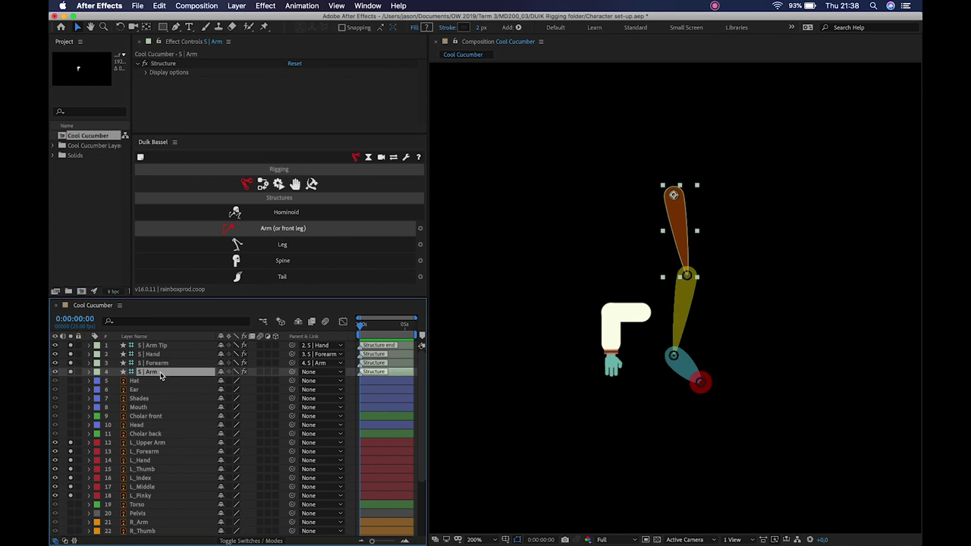
Try repositioning the arm and forearm bones of the new structure beside the artwork
scroll(505, 189, "up", 2)
left_click_drag(726, 306, 616, 228)
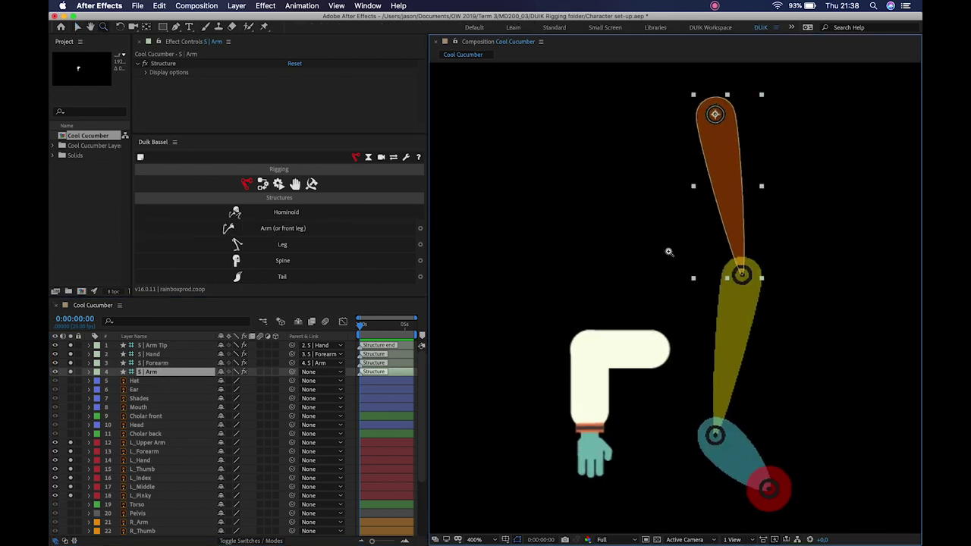
scroll(669, 252, "down", 2)
key("v")
left_click(768, 231)
left_click(664, 232)
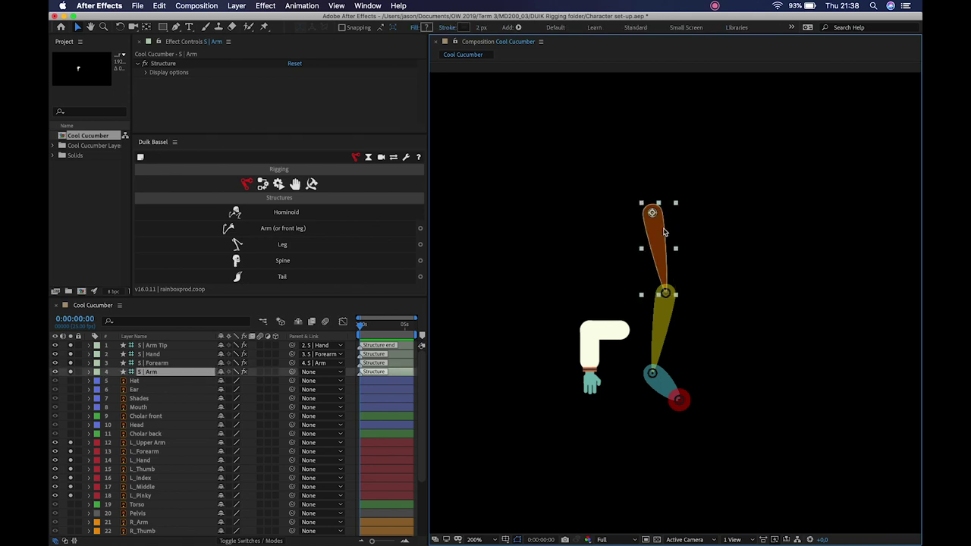
left_click_drag(737, 232, 657, 214)
left_click(658, 294)
mouse_move(658, 294)
left_mouse_down()
mouse_move(721, 293)
mouse_move(662, 304)
mouse_move(660, 282)
left_mouse_up()
left_click(663, 232)
scroll(663, 231, "up", 2)
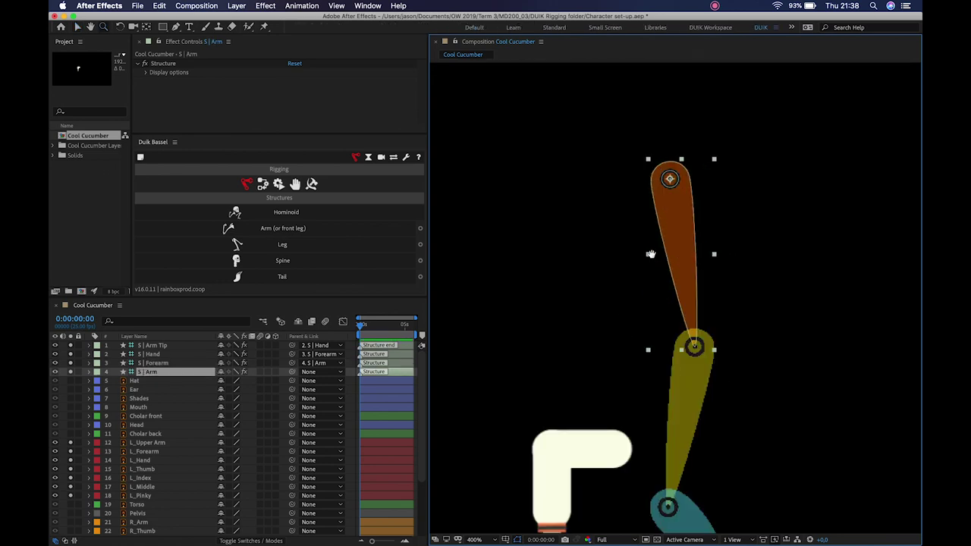
Place the structure's arm, forearm and hand joints on the left arm's shoulder, elbow and wrist
mouse_move(688, 182)
left_mouse_down()
mouse_move(643, 451)
mouse_move(635, 447)
mouse_move(642, 270)
left_mouse_up()
left_click(642, 490)
mouse_move(642, 489)
left_mouse_down()
mouse_move(632, 440)
mouse_move(546, 260)
mouse_move(559, 300)
left_mouse_up()
left_click(550, 436)
left_click_drag(569, 414, 600, 334)
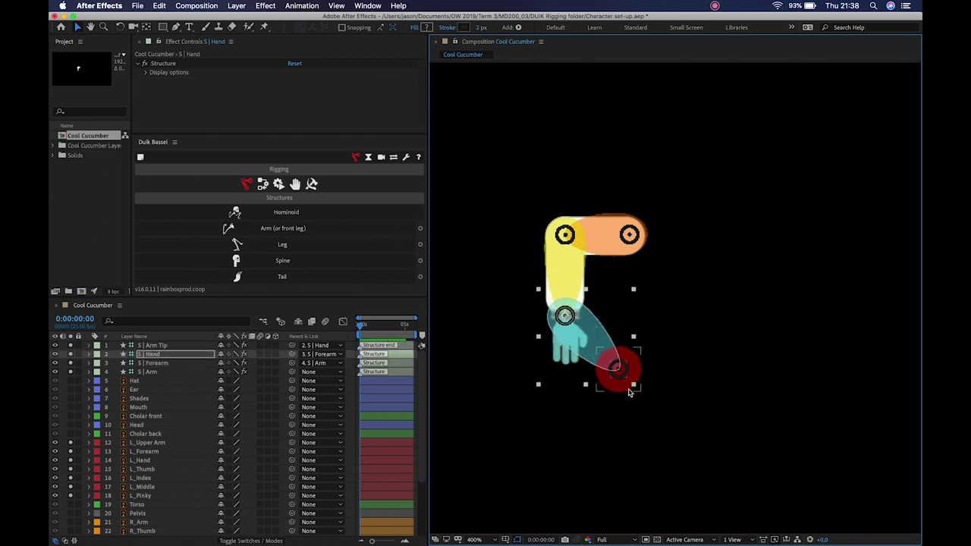
Place the arm structure's tip joint directly below the wrist, at the end of the left hand's fingers
left_click(637, 372)
left_click_drag(637, 371, 583, 370)
left_click(705, 354)
scroll(675, 322, "down", 2)
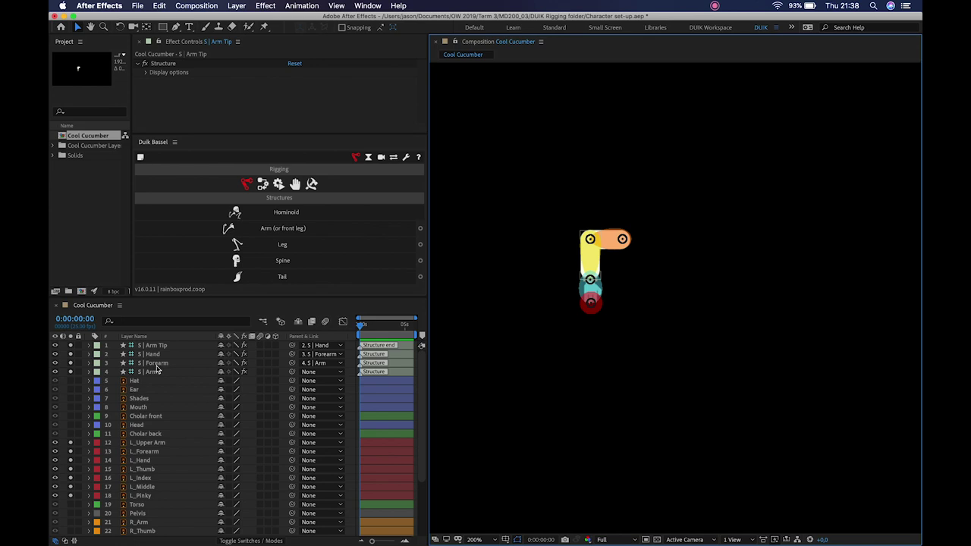
Parent L_Upper Arm, L_Forearm and L_Hand to the matching S | Arm, S | Forearm and S | Hand structure layers
left_click(159, 373)
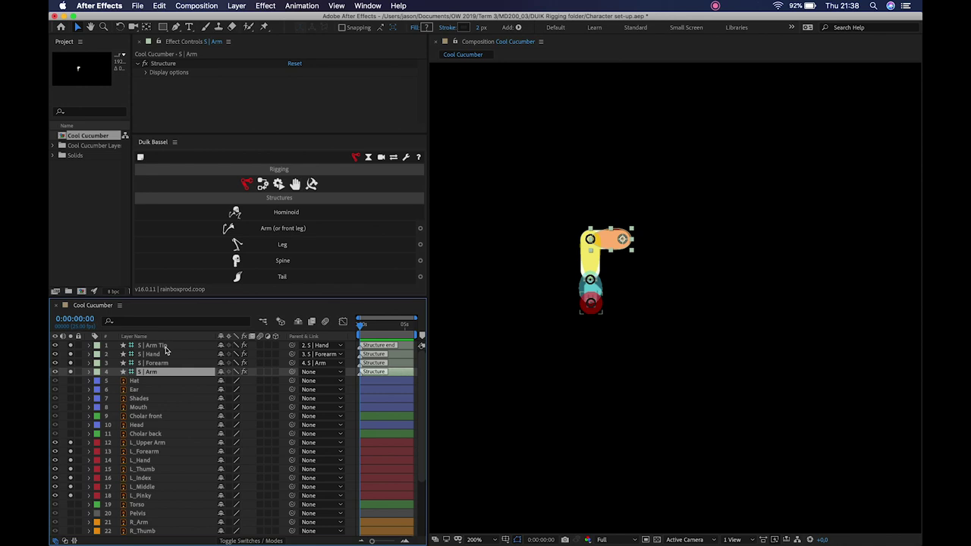
left_click(166, 347, "shift")
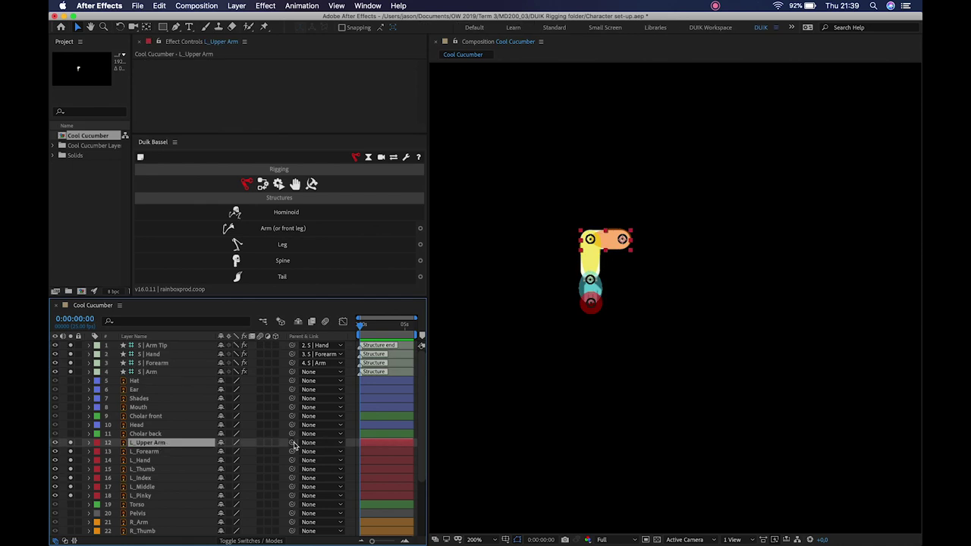
left_click_drag(294, 445, 171, 375)
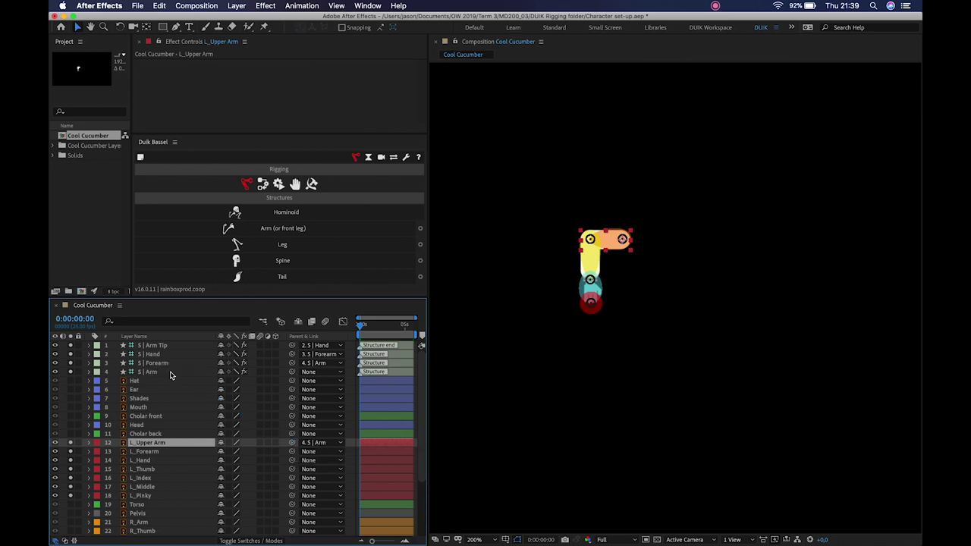
left_click(160, 453)
left_click_drag(291, 453, 177, 370)
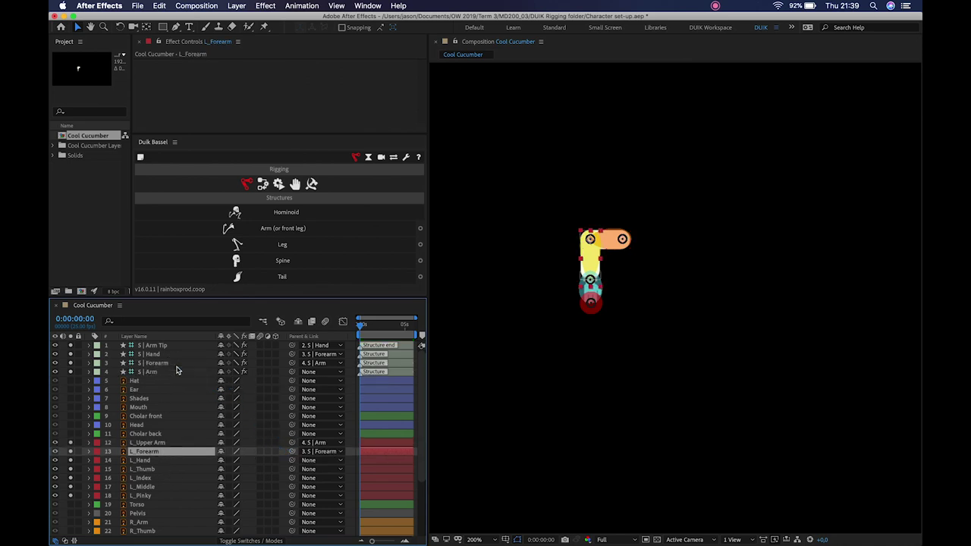
left_click(160, 462)
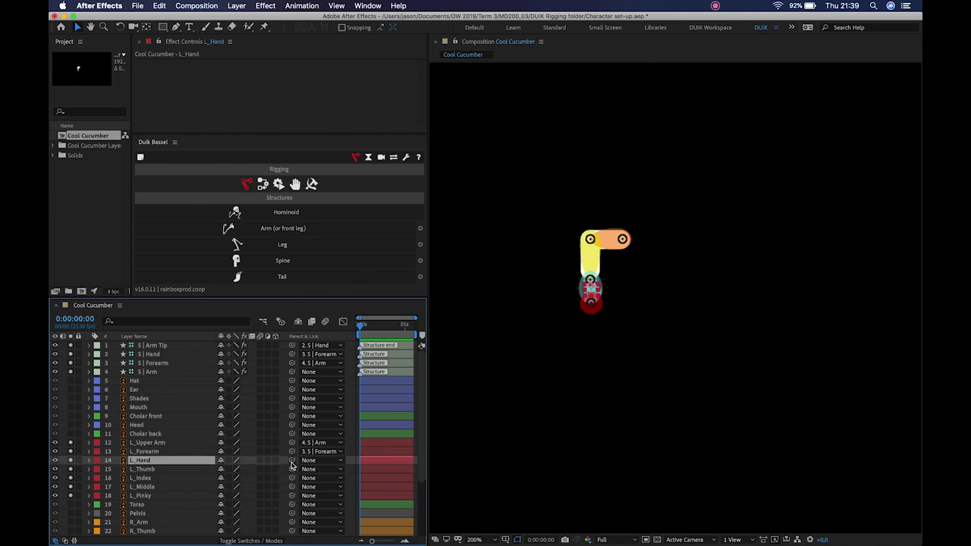
left_click_drag(292, 464, 155, 356)
Parent the L_Thumb, L_Index, L_Middle and L_Pinky layers to L_Hand
left_click(146, 471)
left_click(149, 497, "shift")
left_click_drag(292, 470, 148, 460)
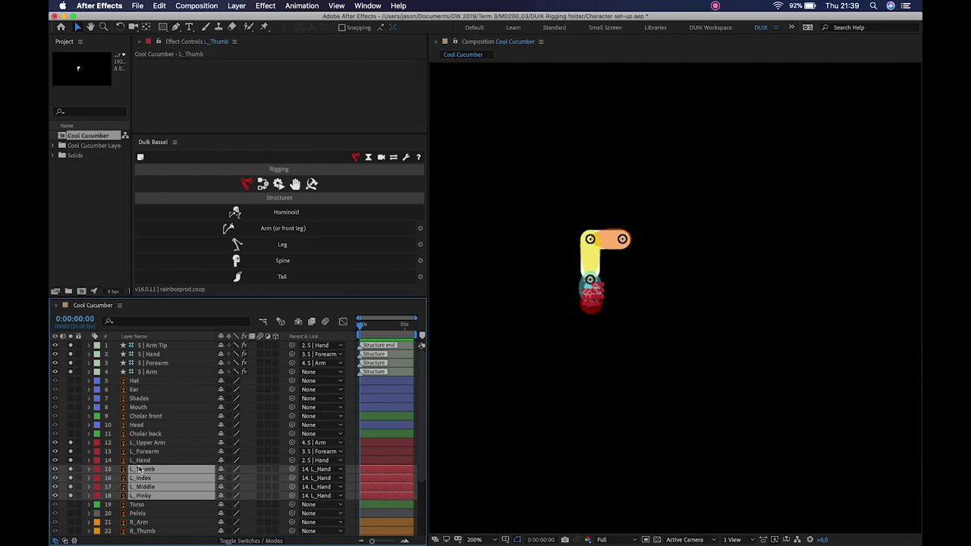
Run Auto-rig & IK on the four arm structure layers, from S | Arm to S | Arm Tip
left_click(154, 371)
left_click(165, 346, "shift")
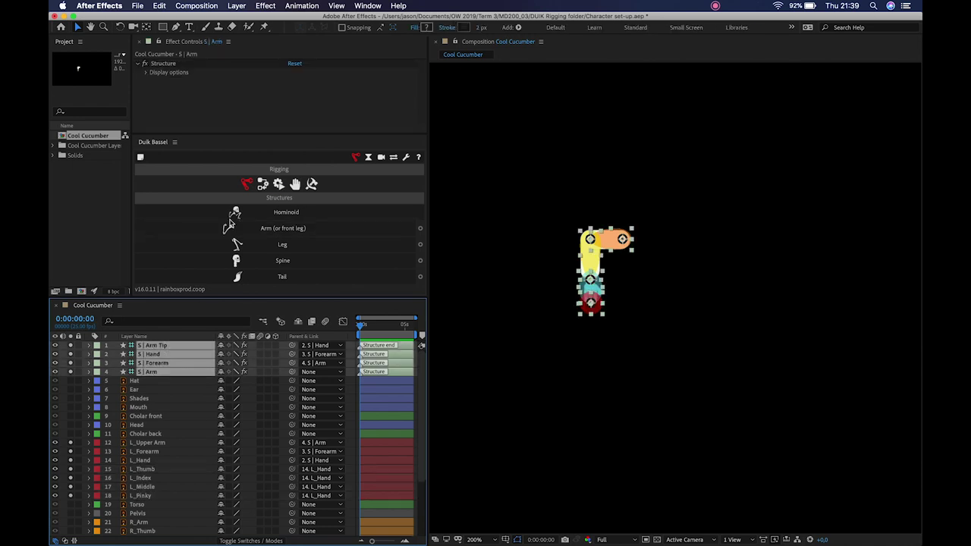
left_click(263, 185)
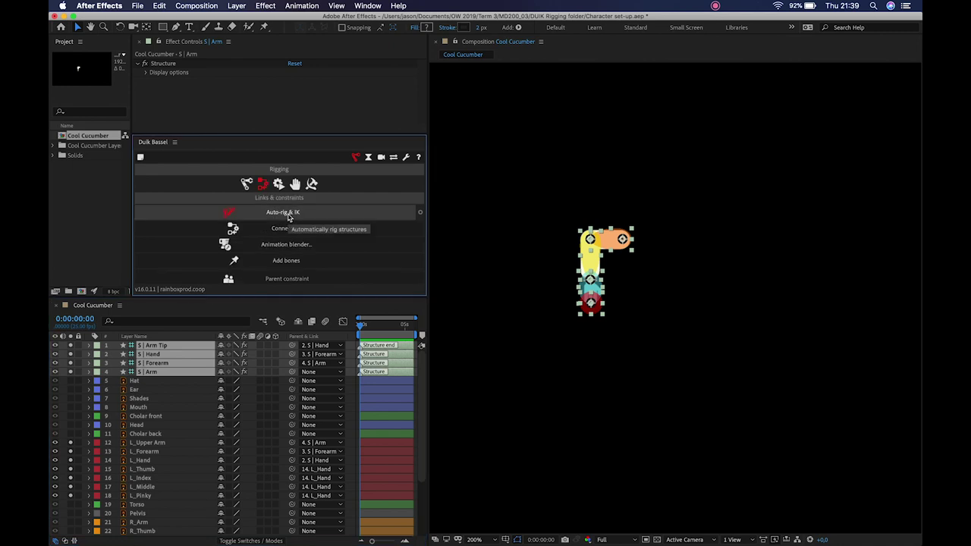
left_click(289, 218)
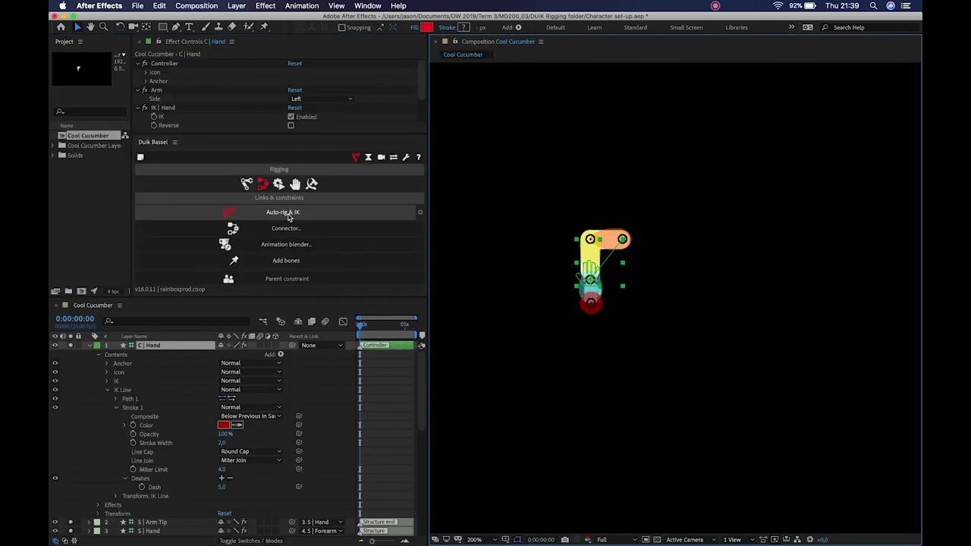
Try out the new hand controller by moving it around and bringing it back to the wrist
left_click(591, 342)
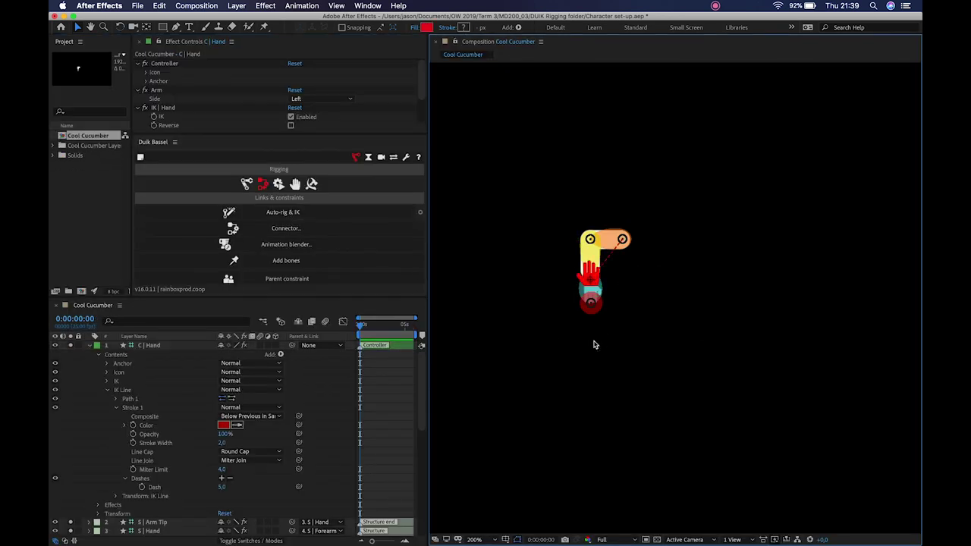
double_click(591, 296)
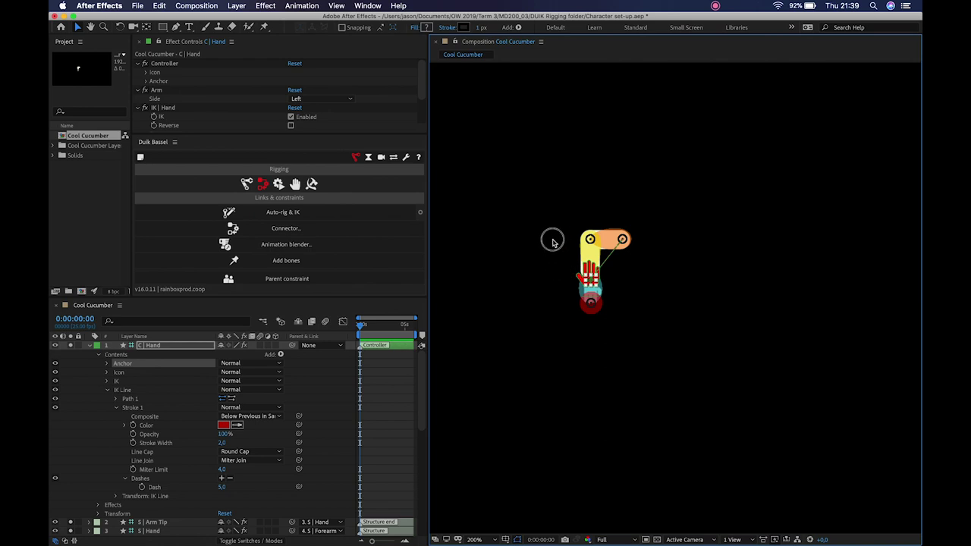
left_click(549, 276)
left_click(591, 285)
mouse_move(591, 285)
left_mouse_down()
mouse_move(535, 253)
mouse_move(570, 247)
mouse_move(555, 225)
mouse_move(579, 269)
mouse_move(563, 278)
mouse_move(585, 282)
left_mouse_up()
scroll(634, 248, "up", 1)
left_click_drag(503, 274, 532, 236)
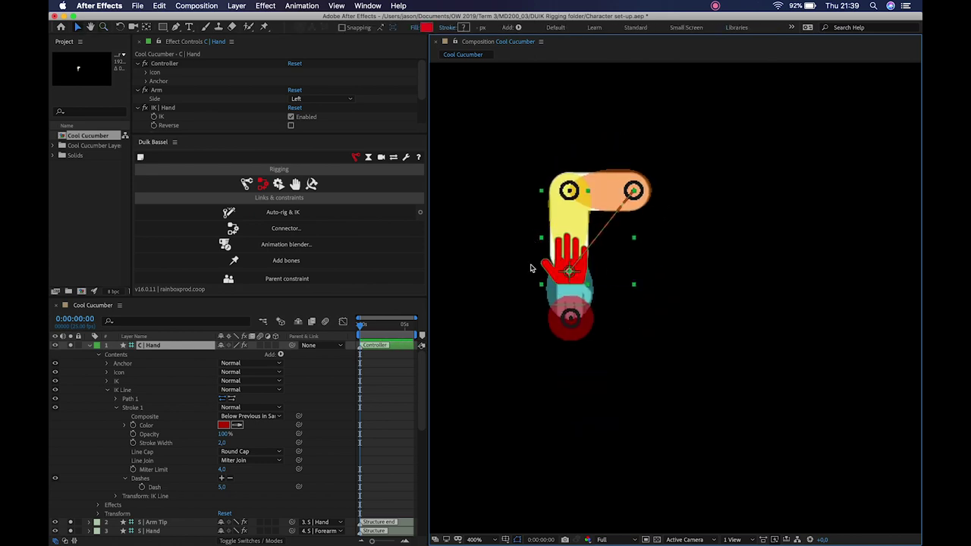
Enlarge the Duik panel, collapse the C | Hand layer's properties and hide the structures in the composition
left_click_drag(307, 297, 308, 321)
left_click(248, 184)
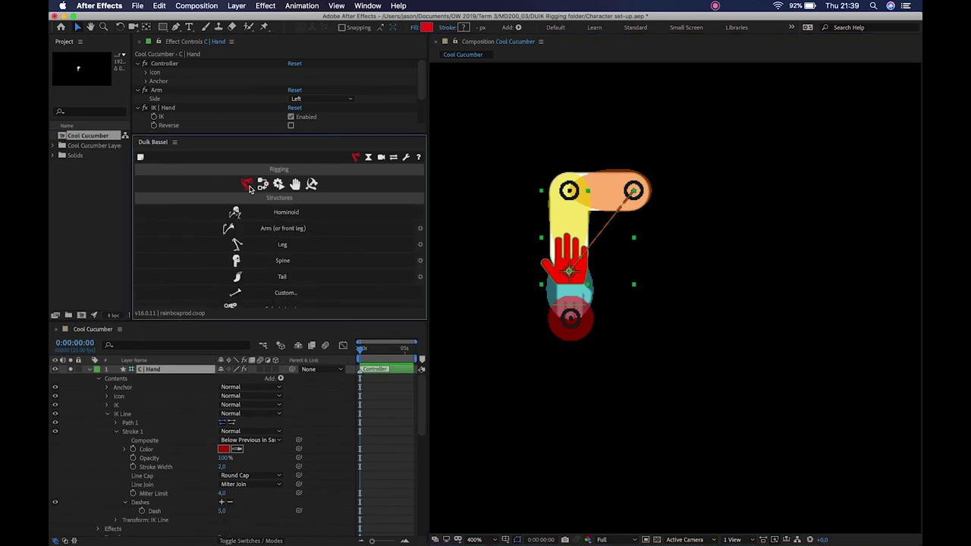
left_click_drag(313, 320, 311, 366)
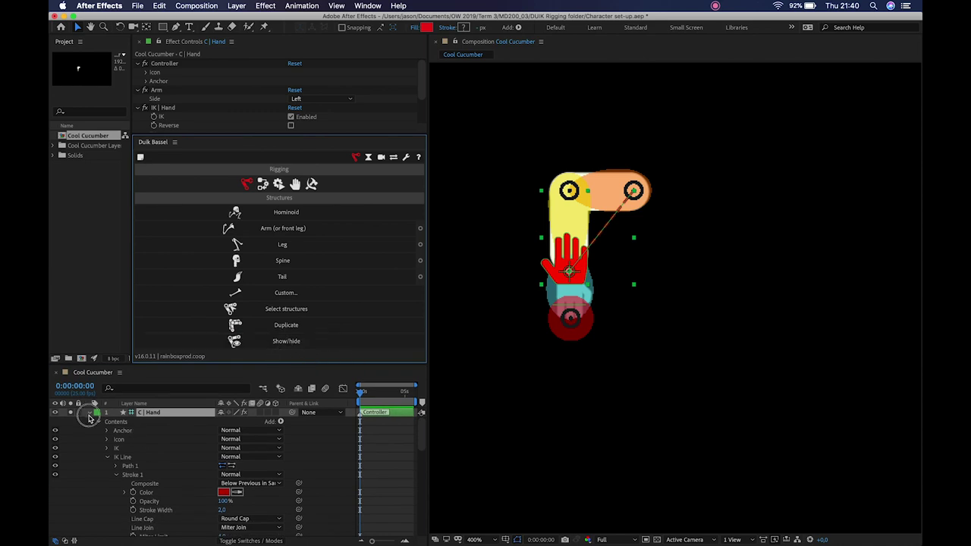
left_click(90, 413)
left_click(584, 437)
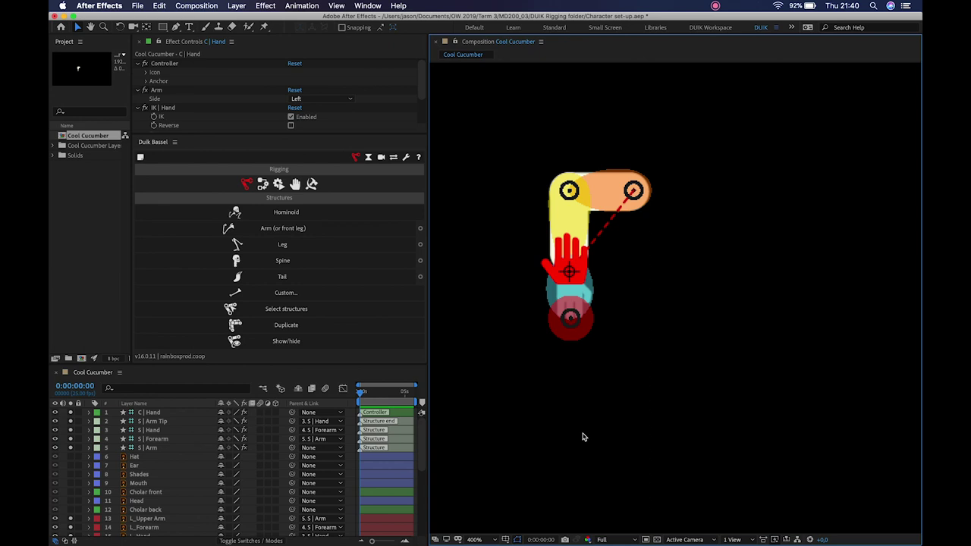
left_click(293, 341)
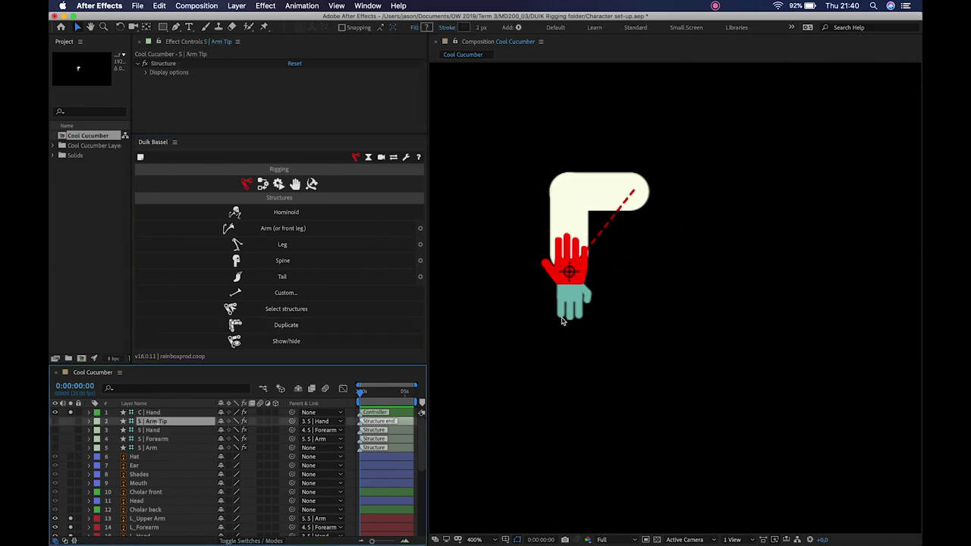
Test how the arm artwork bends by moving the C | Hand controller and returning it to the wrist
left_click(569, 273)
mouse_move(569, 273)
left_mouse_down()
mouse_move(505, 216)
mouse_move(589, 271)
mouse_move(545, 237)
mouse_move(577, 296)
mouse_move(566, 253)
mouse_move(528, 285)
mouse_move(570, 273)
left_mouse_up()
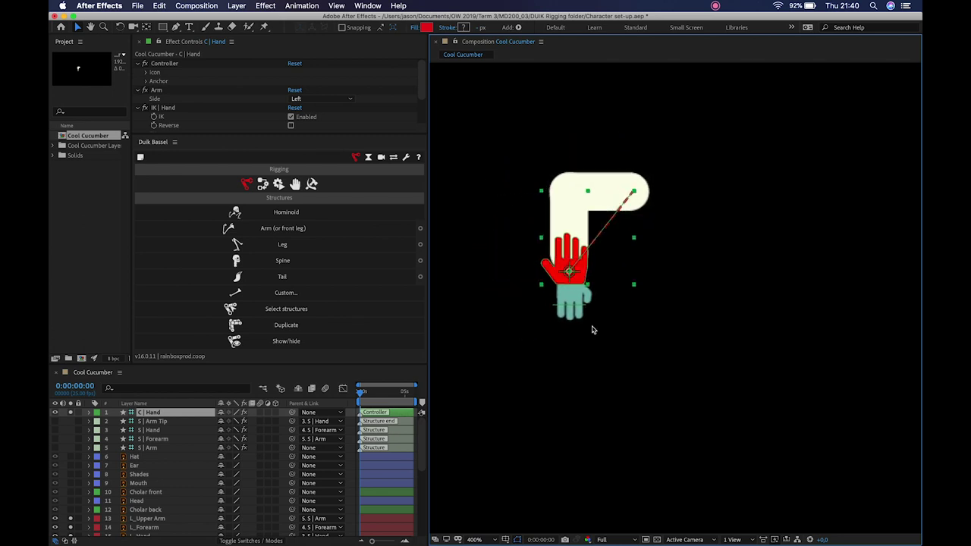
left_click(600, 342)
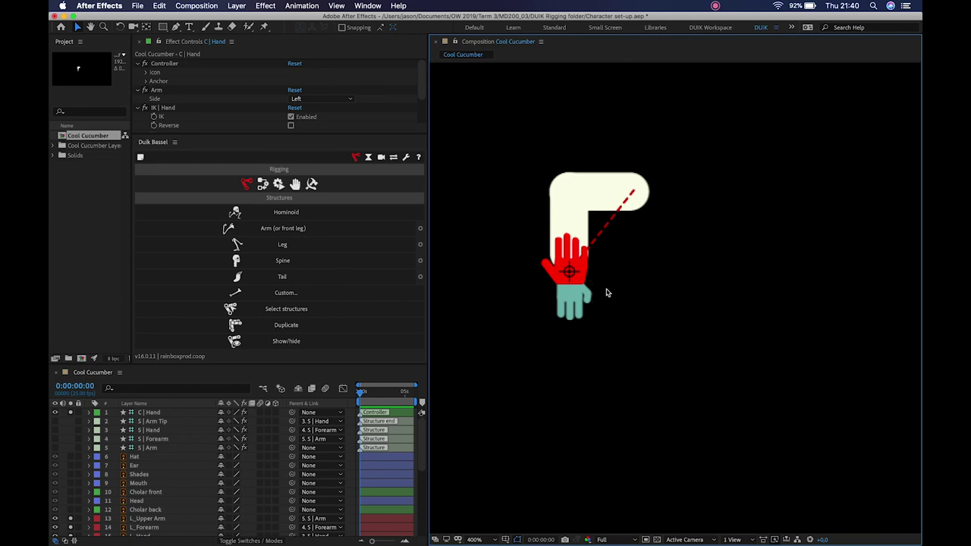
left_click(570, 271)
left_click_drag(570, 272, 597, 277)
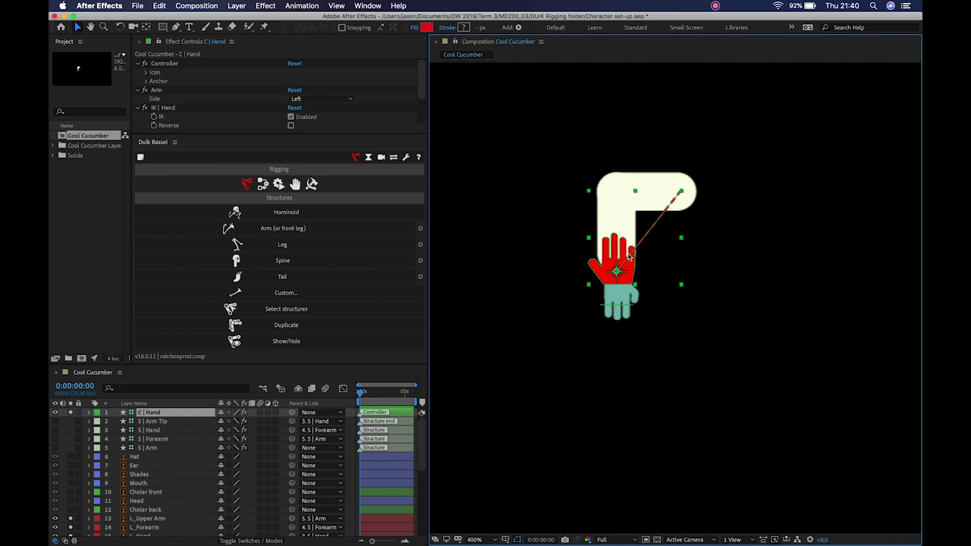
Set the C | Hand controller icon's orientation to 180°, its position to 0, 12 and its size to 70%
left_click(147, 73)
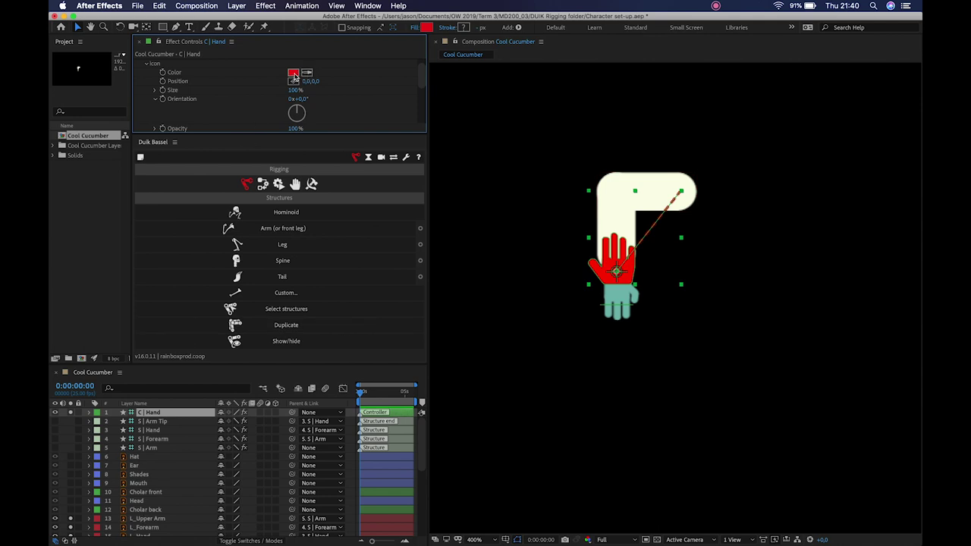
left_click_drag(311, 81, 302, 137)
left_click_drag(311, 85, 307, 86)
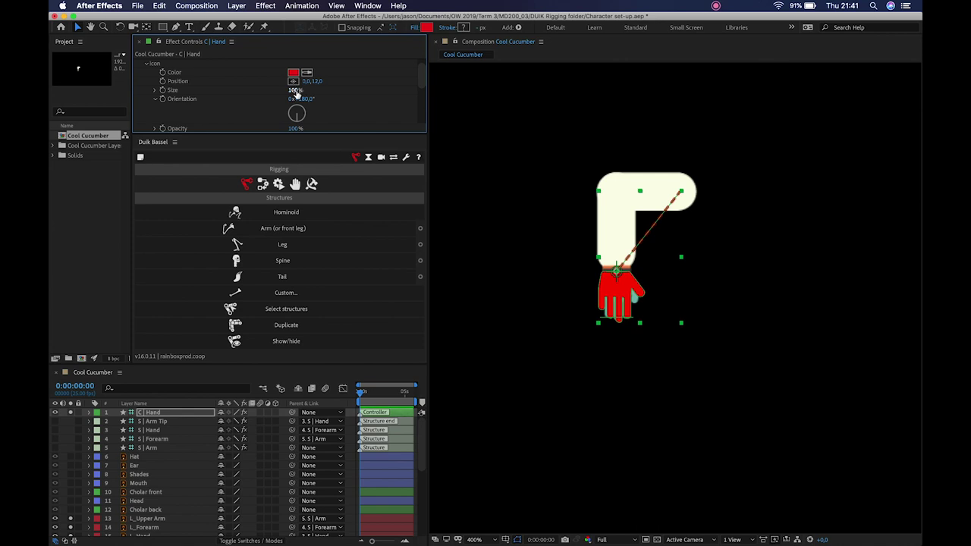
left_click_drag(295, 90, 296, 93)
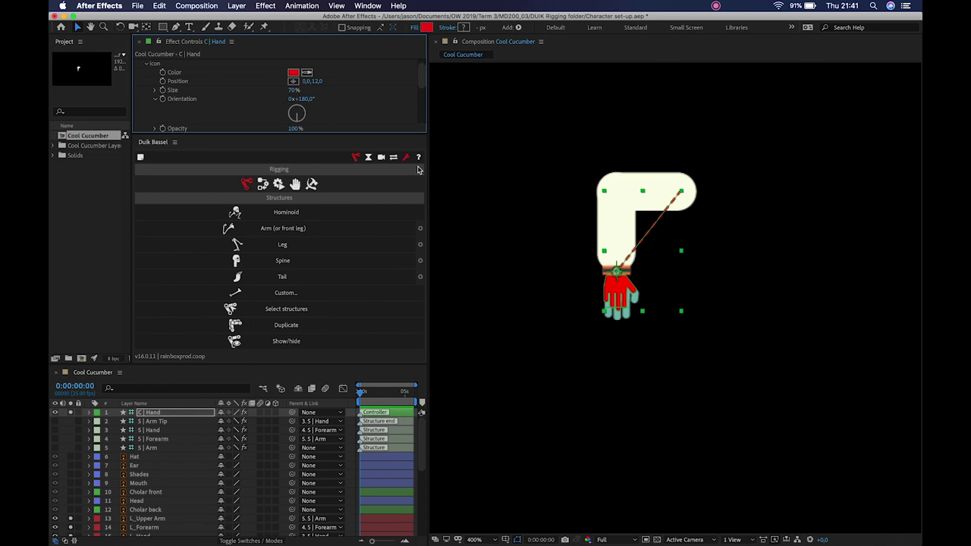
Try moving the adjusted hand controller by its icon over the hand, keeping its original placement
left_click(619, 408)
left_click(624, 301)
mouse_move(623, 301)
left_mouse_down()
mouse_move(588, 319)
mouse_move(622, 307)
mouse_move(600, 301)
mouse_move(621, 296)
left_mouse_up()
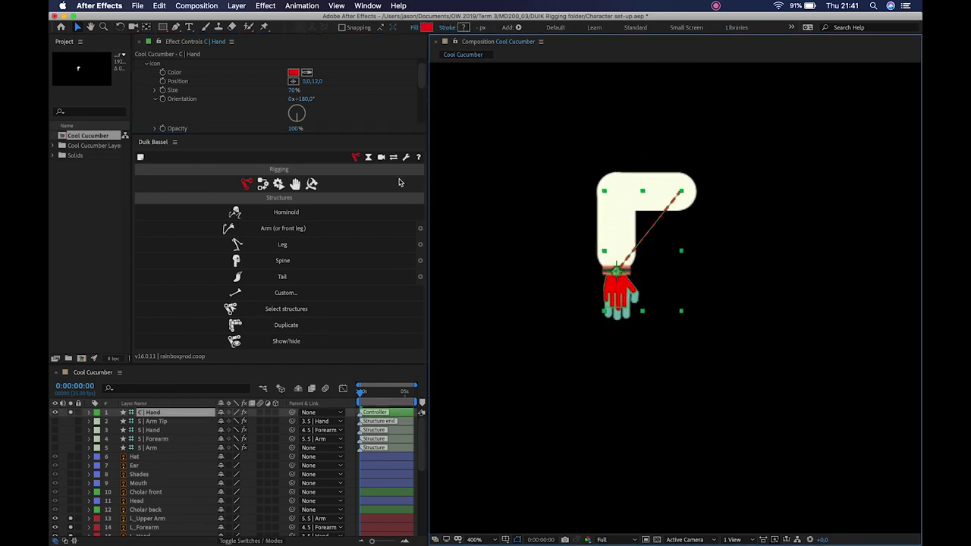
Turn off Auto-Stretch in the Stretch settings of the C | Hand controller's IK effect
left_click_drag(425, 85, 423, 99)
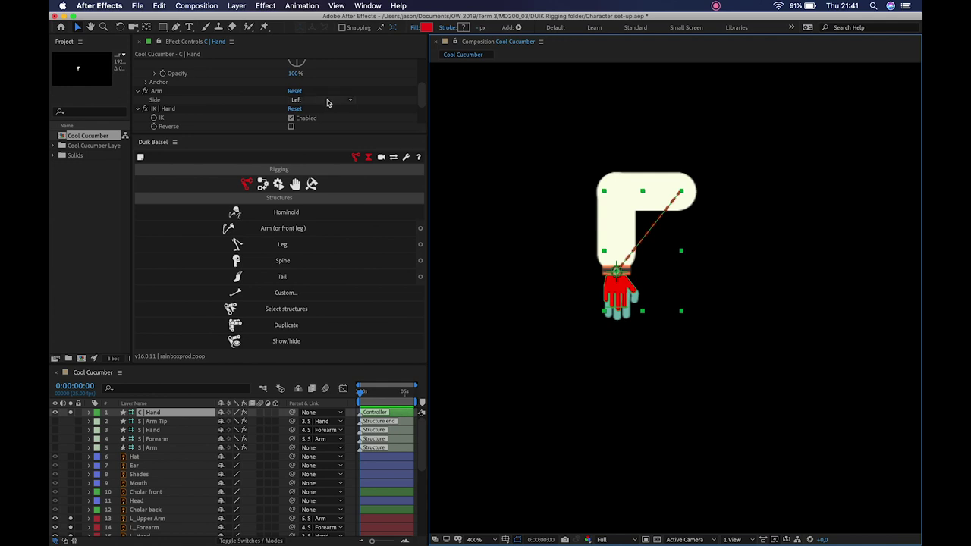
left_click_drag(421, 95, 412, 111)
left_click(146, 108)
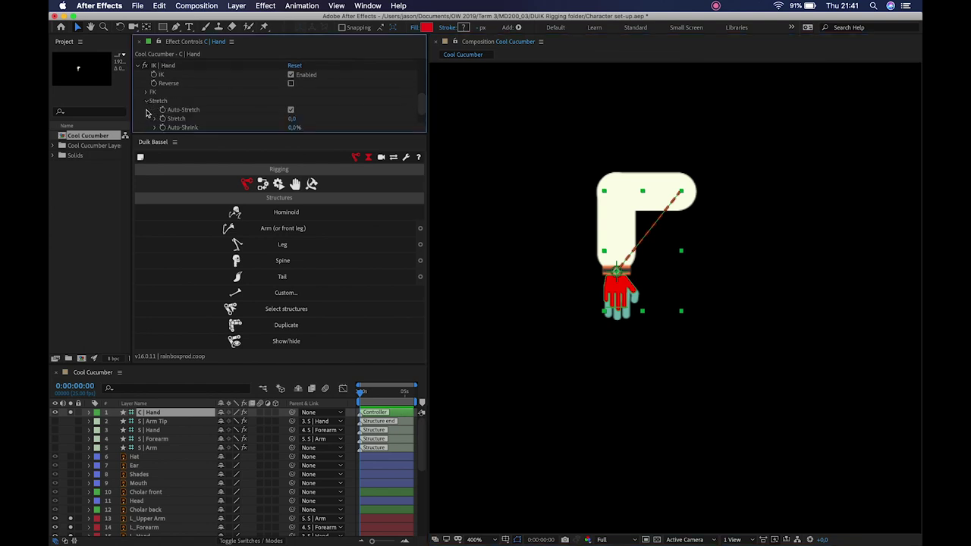
left_click(291, 111)
left_click(589, 402)
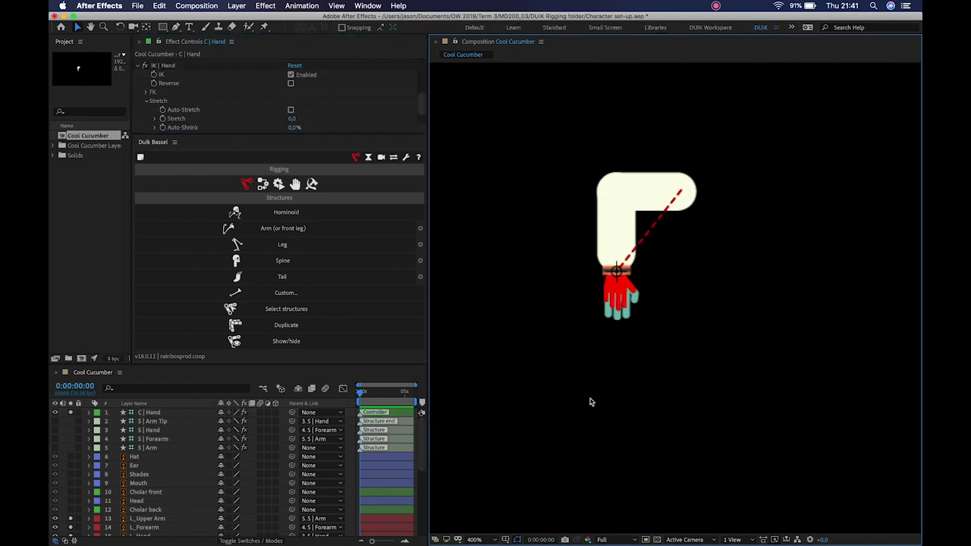
Test the arm without stretching by pulling the hand controller beyond its reach, undoing each move
left_click(622, 292)
left_click_drag(620, 291, 486, 202)
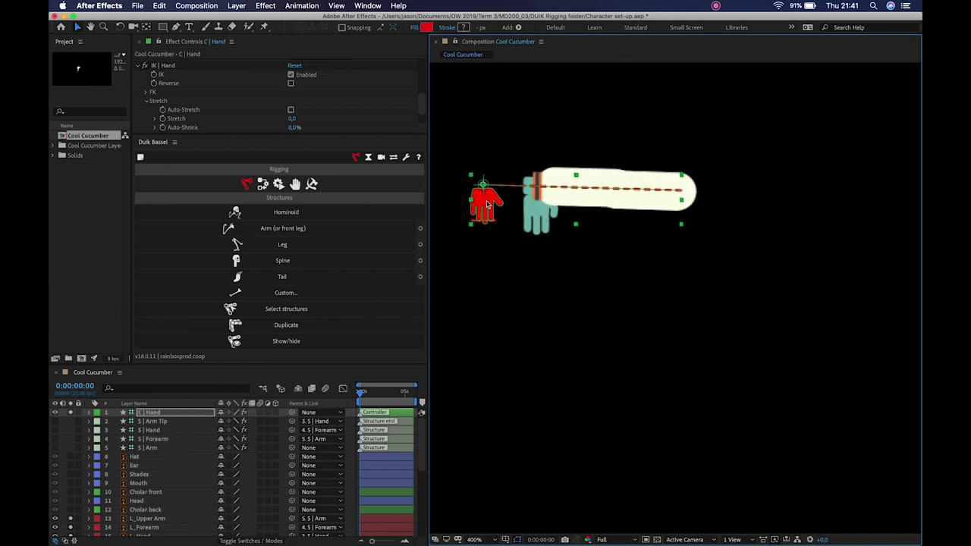
key("super+z")
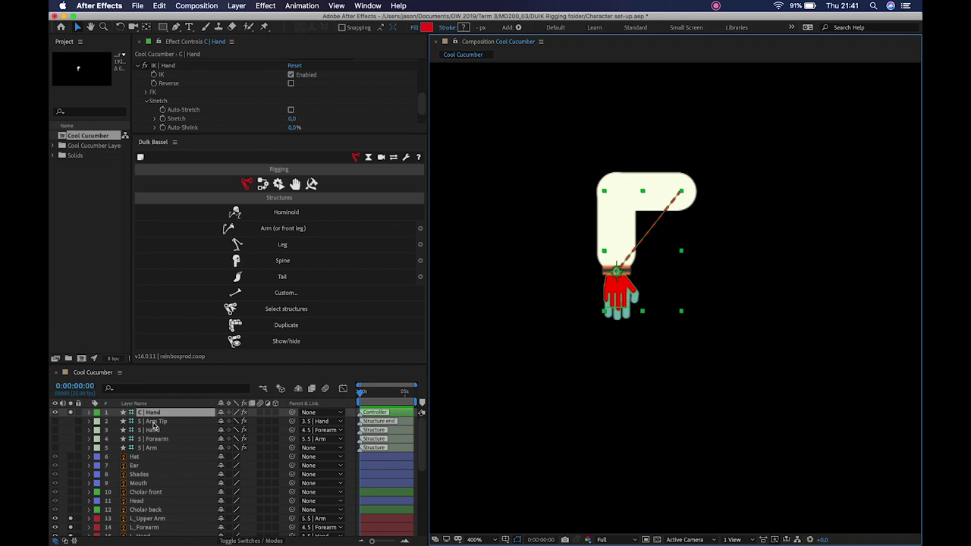
left_click_drag(616, 288, 491, 233)
key("super+z")
Check the L_Hand layer's parent and try turning the S | Hand structure through its Rotation property
scroll(171, 495, "down", 5)
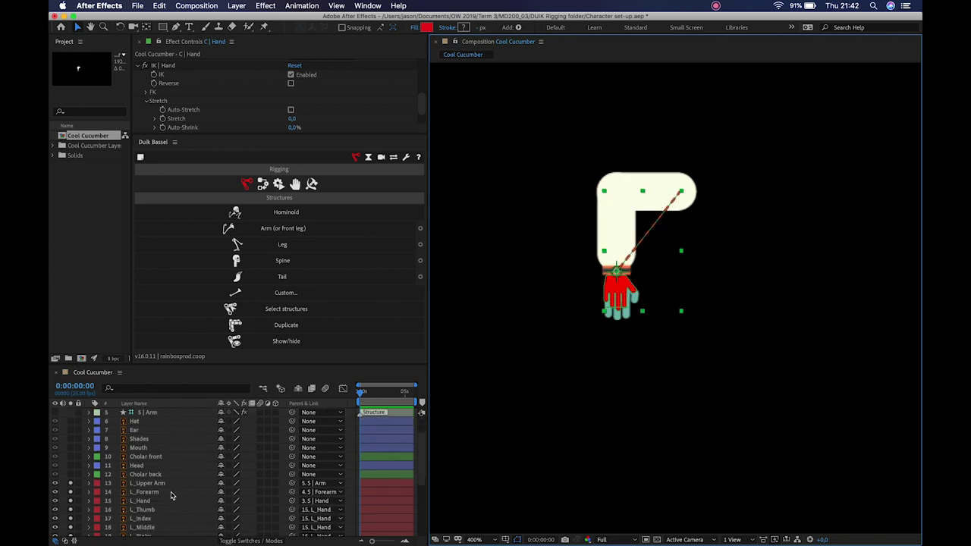
left_click(152, 492)
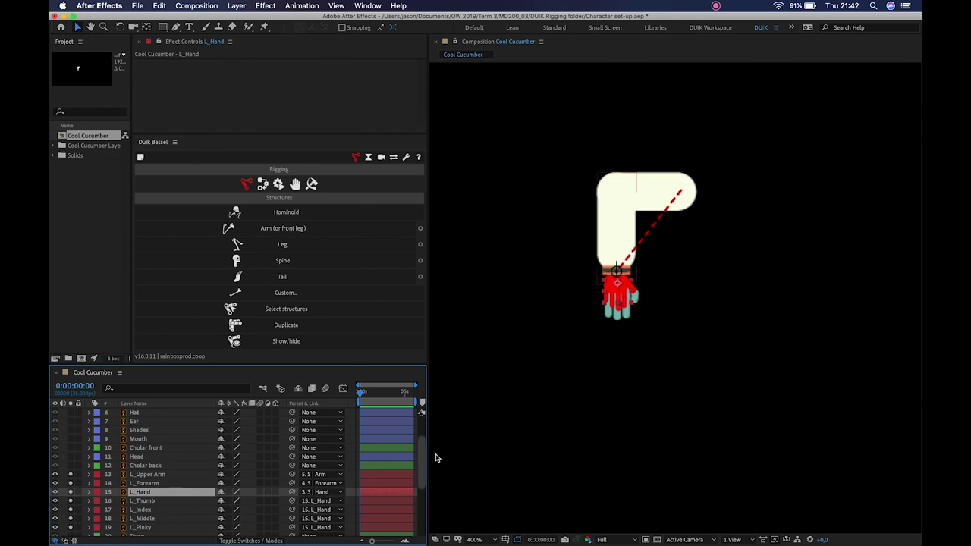
mouse_move(426, 456)
left_mouse_down()
mouse_move(425, 423)
mouse_move(425, 456)
mouse_move(423, 442)
left_mouse_up()
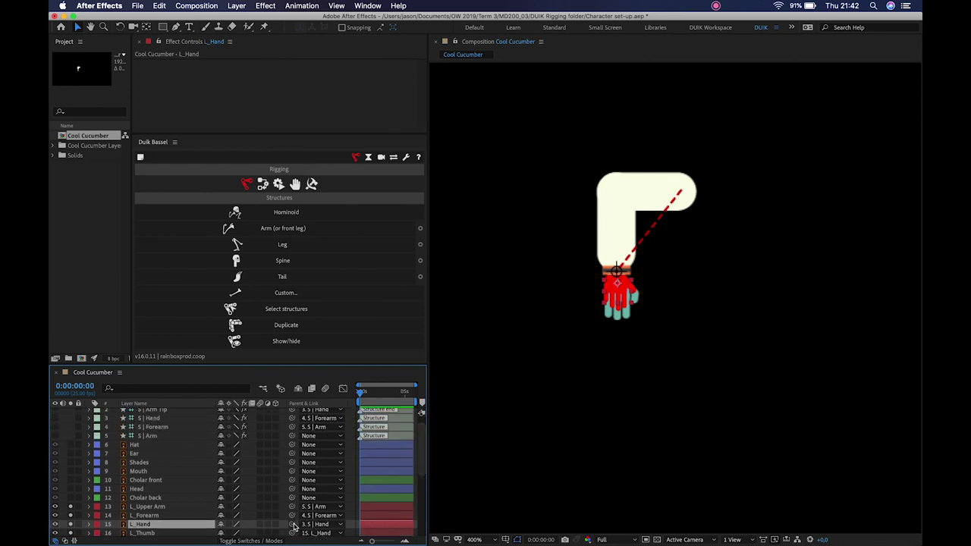
left_click(151, 428)
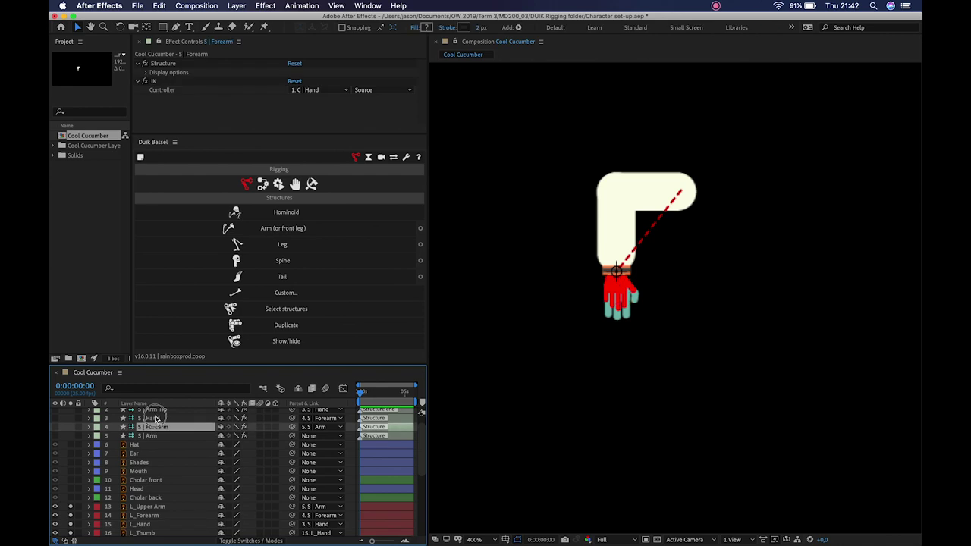
left_click(155, 418)
key("r")
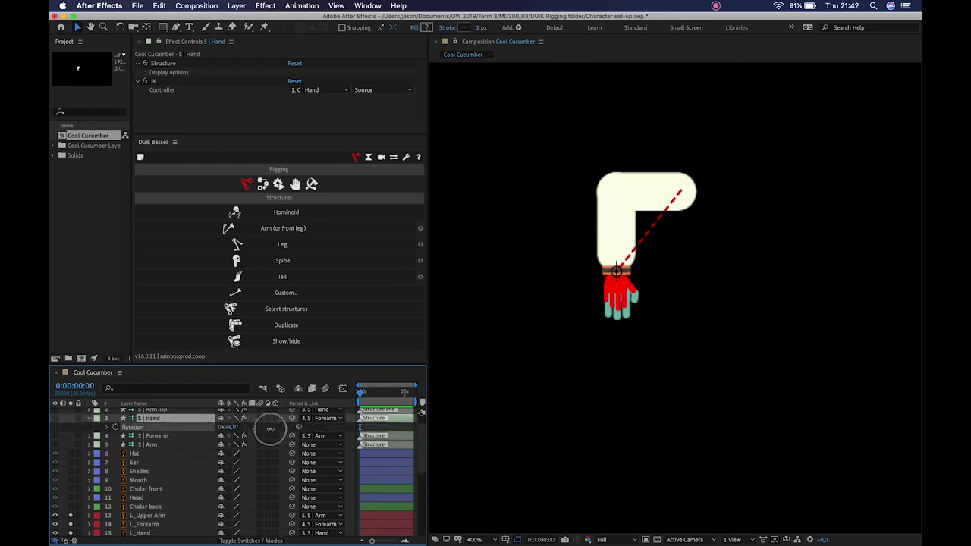
left_click_drag(232, 427, 195, 428)
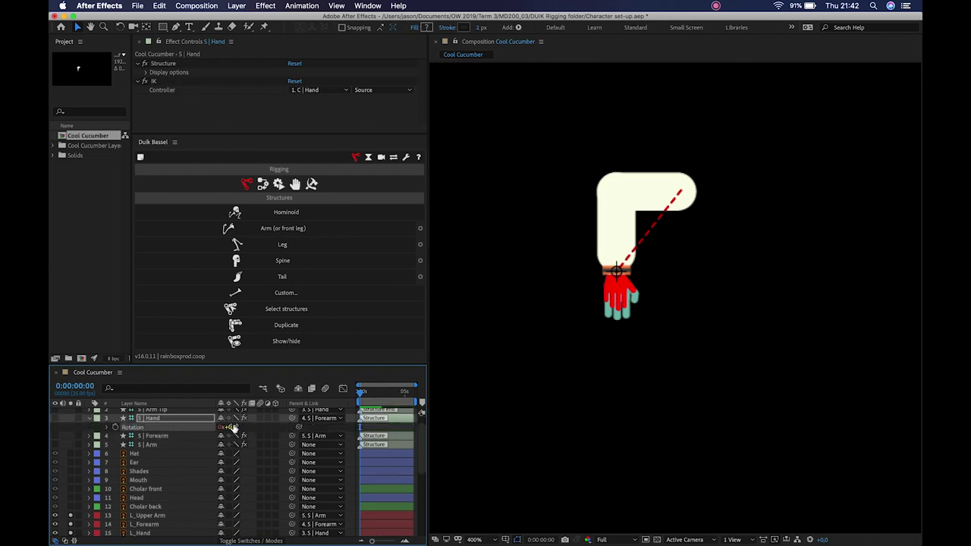
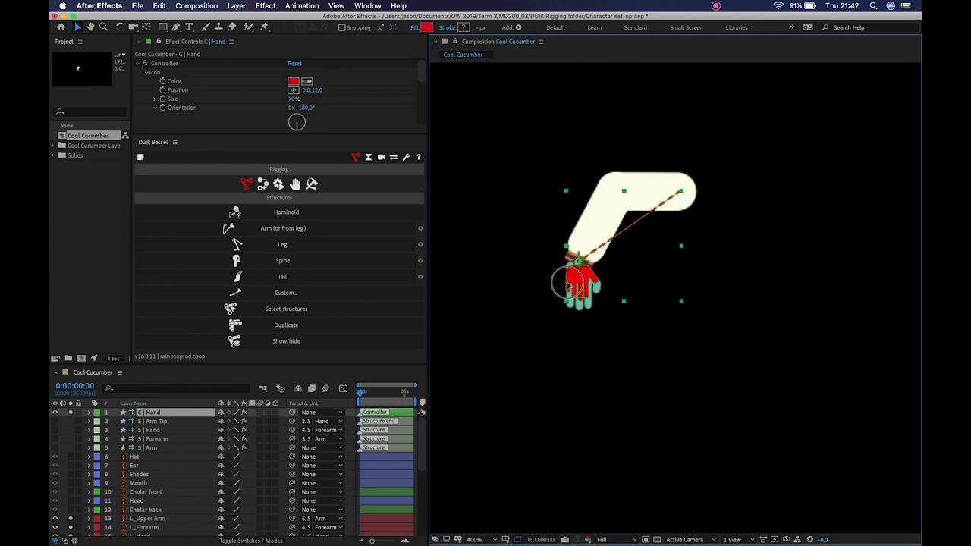
Test the hand's rotation by turning the C | Hand controller to 49°, and undo the test pose
key("r")
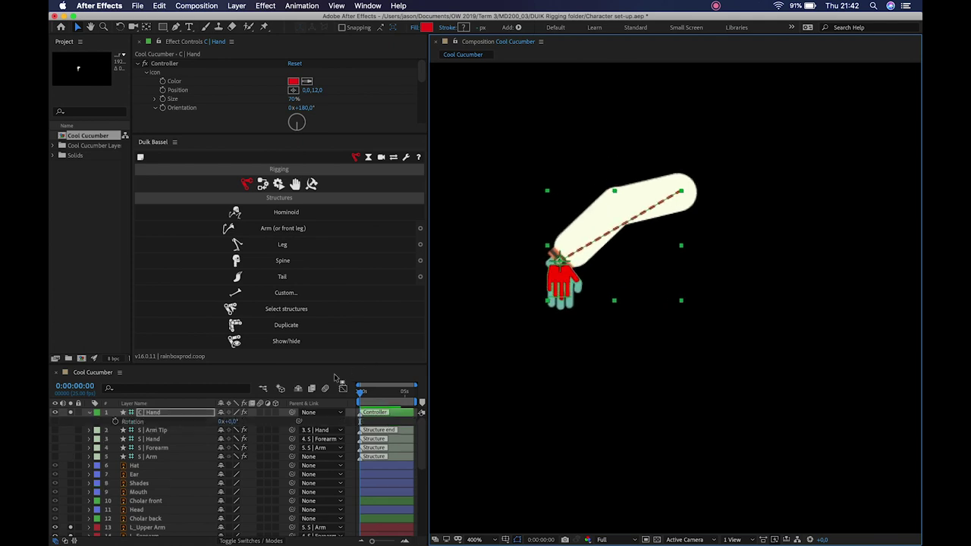
left_click_drag(230, 422, 259, 428)
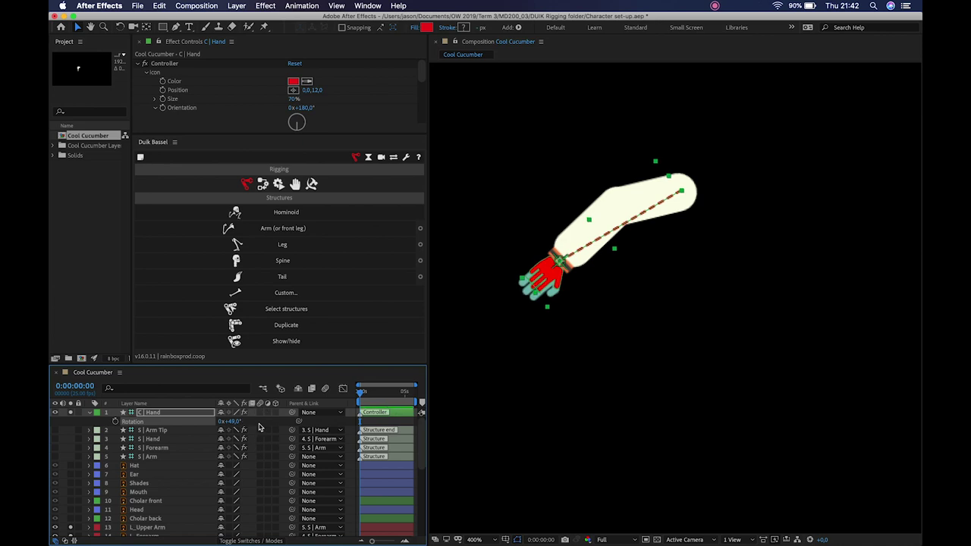
key("ctrl+z")
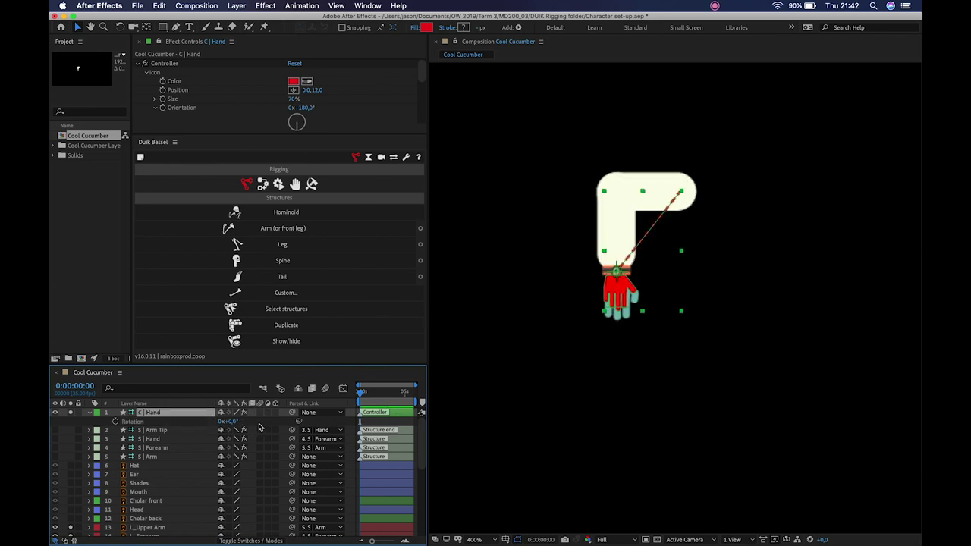
left_click(89, 412)
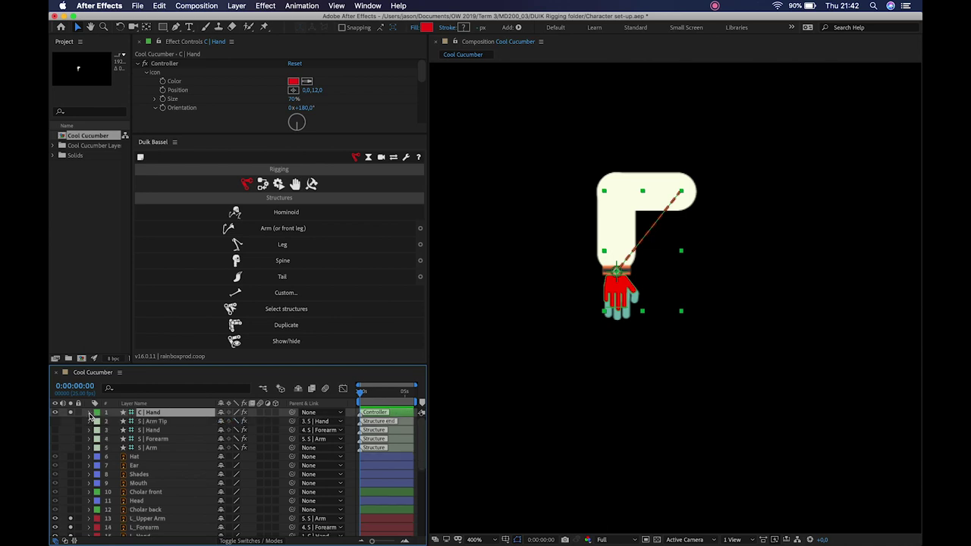
Lock the C | Hand controller and its four structure layers, and turn off solo for the controller and all left arm artwork layers
scroll(596, 357, "down", 2)
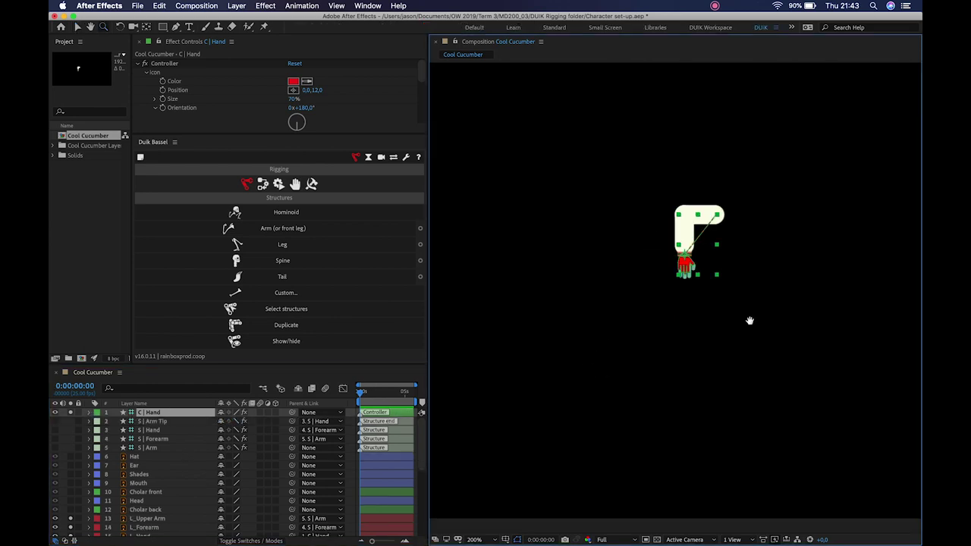
key("z")
key("v")
left_click(543, 434)
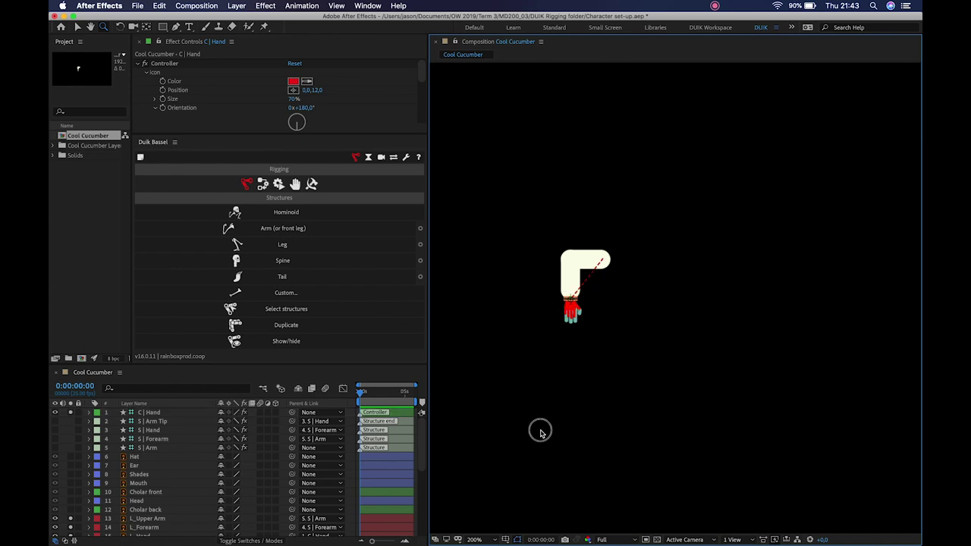
left_click(574, 311)
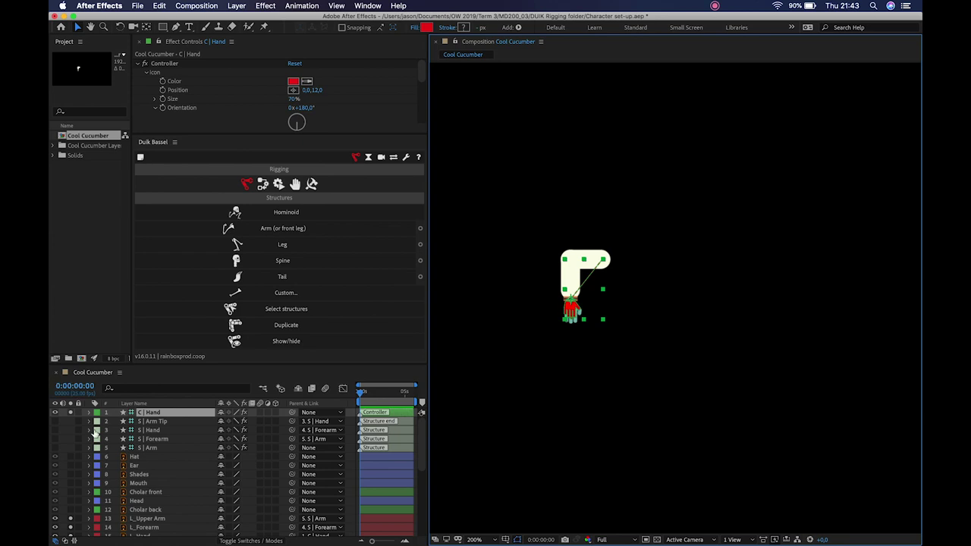
left_click(154, 447, "shift")
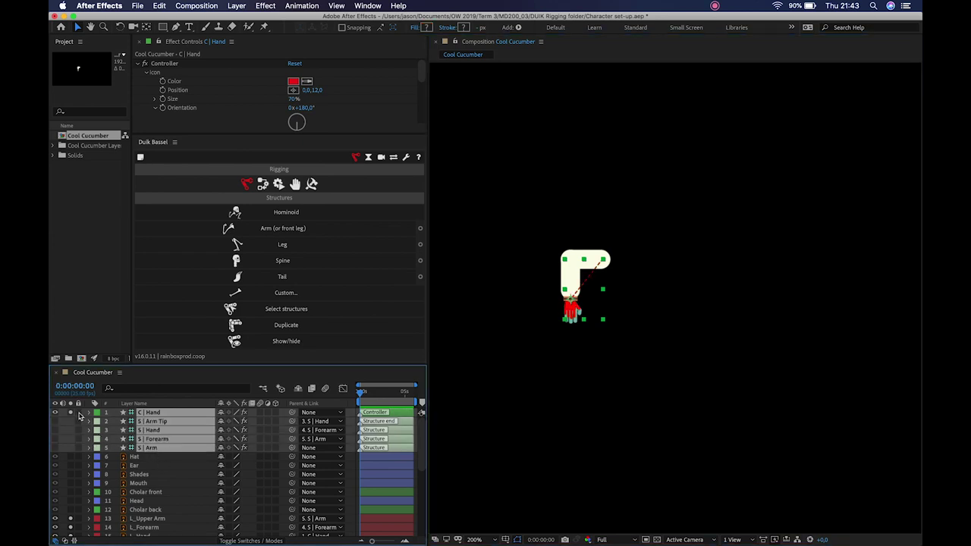
left_click(75, 414)
scroll(79, 516, "down", 3)
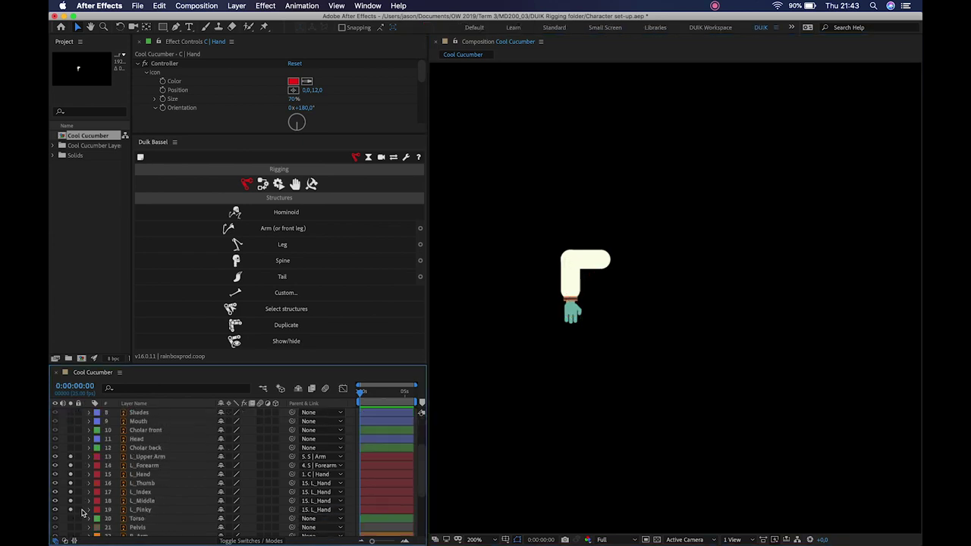
left_click_drag(74, 464, 72, 512)
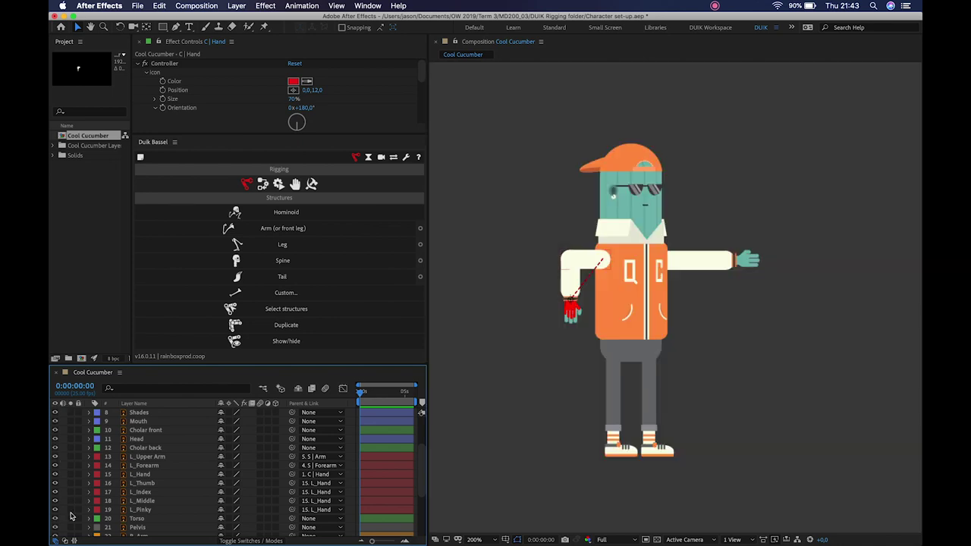
Mark the left arm artwork, C | Hand controller and structure layers as shy, and hide shy layers in the timeline
left_click(152, 512)
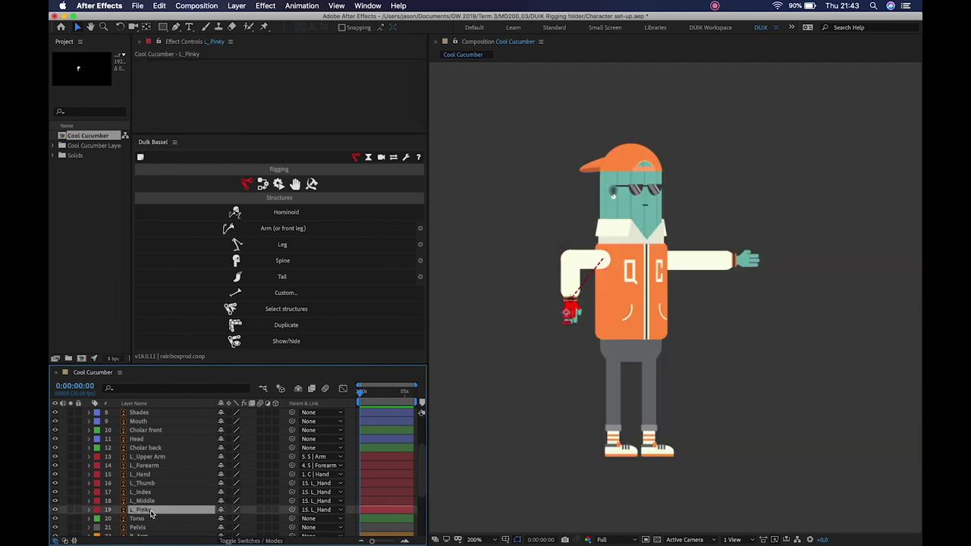
left_click(152, 458, "shift")
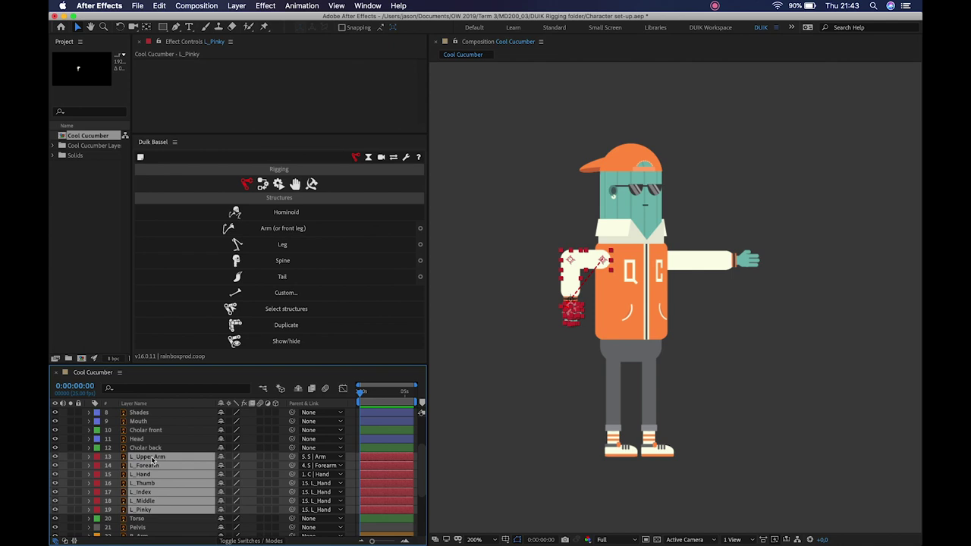
left_click(220, 457)
left_click(298, 390)
scroll(189, 471, "up", 3)
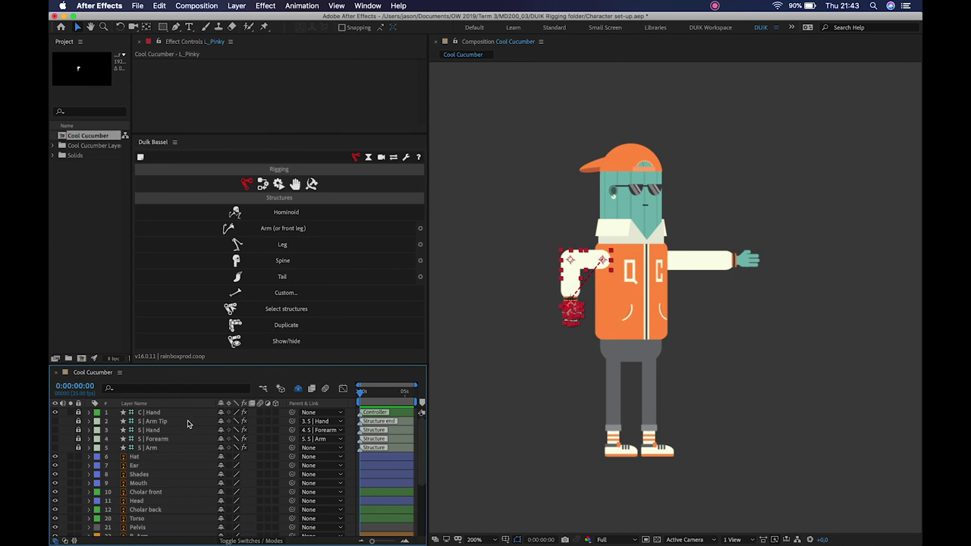
left_click(221, 413)
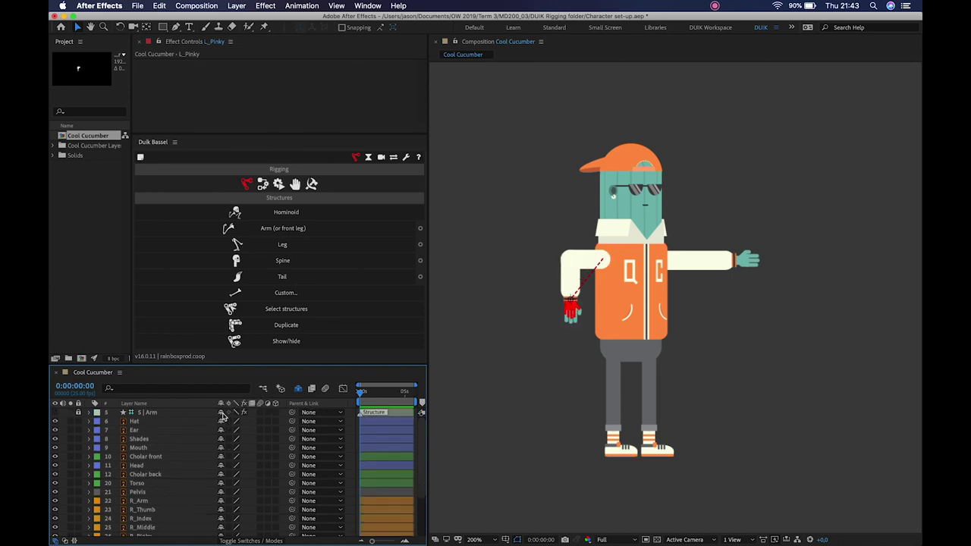
left_click(221, 413)
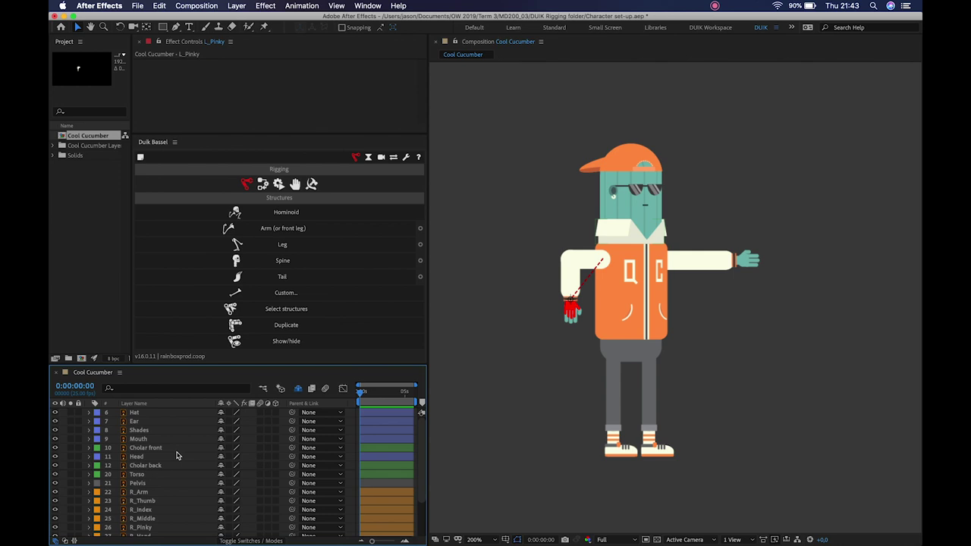
Solo the right arm layers from R_Arm through R_Hand
key("z")
left_click(759, 295)
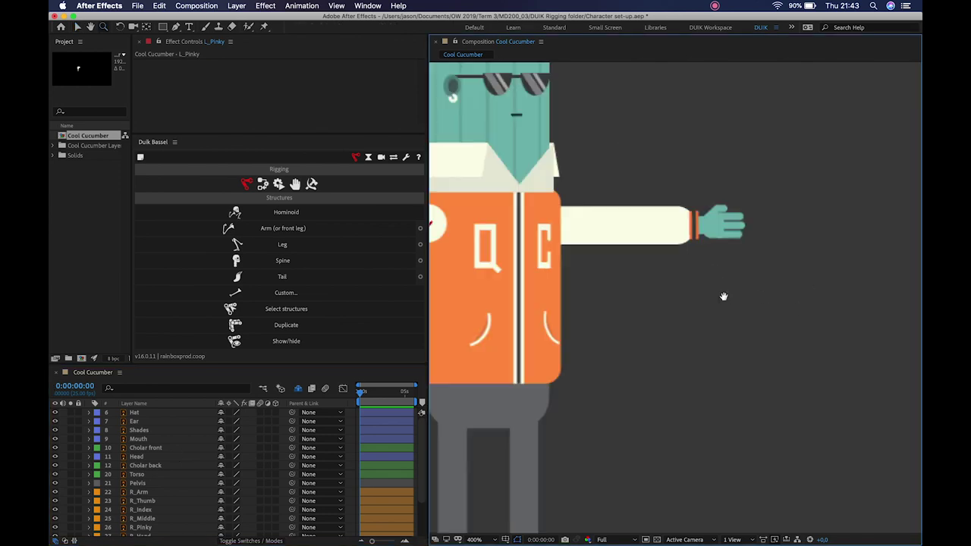
left_click_drag(618, 288, 625, 298)
key("v")
left_click(645, 247)
left_click(650, 300)
left_click(647, 250)
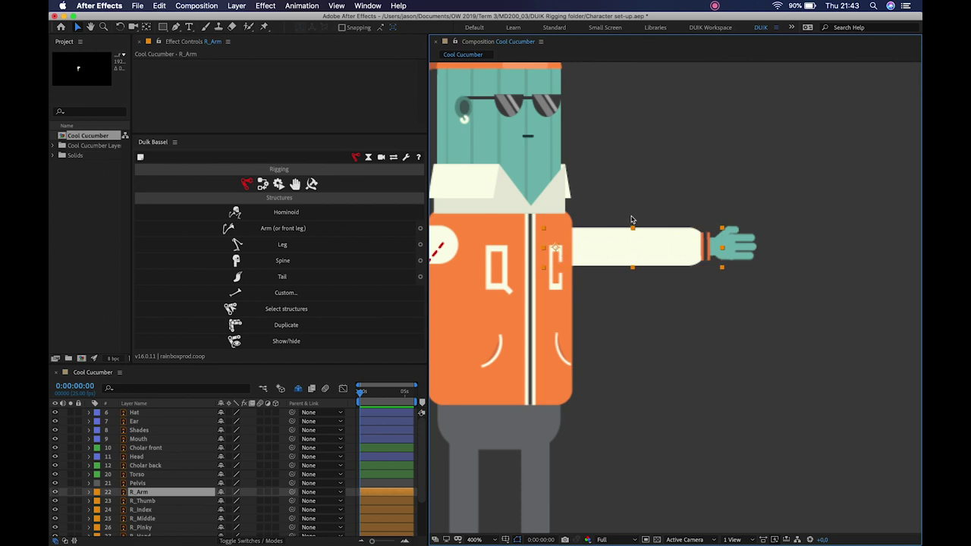
scroll(98, 501, "down", 3)
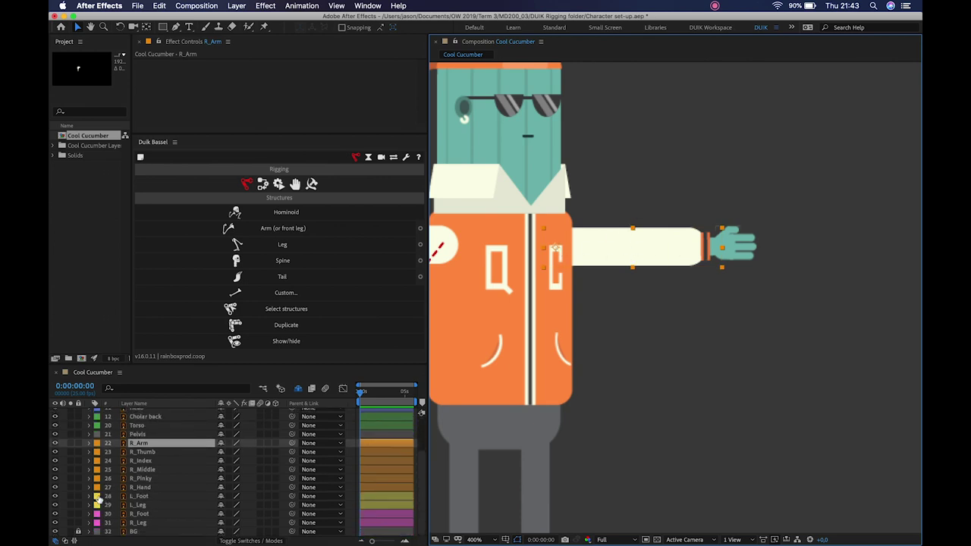
left_click(139, 490, "shift")
left_click(70, 444)
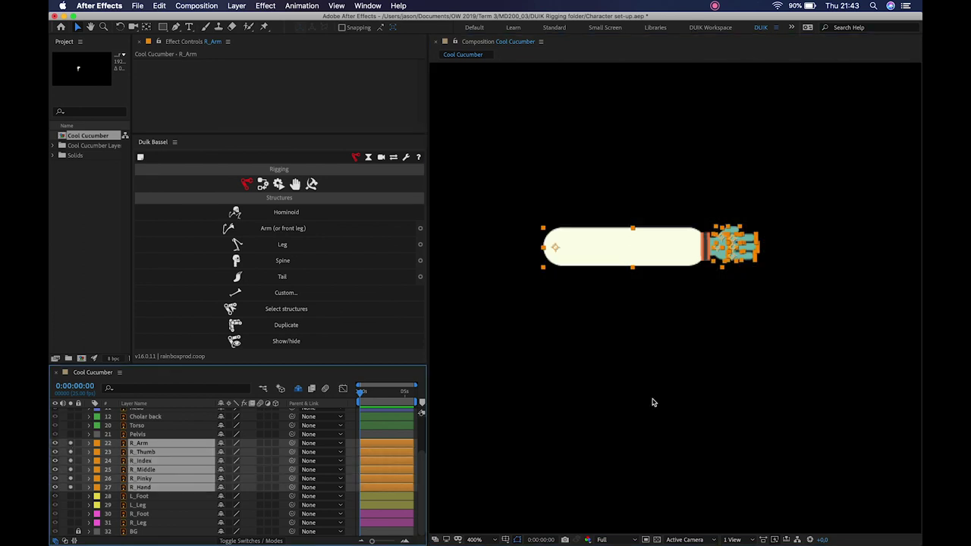
Parent the R_Thumb, R_Index, R_Middle and R_Pinky layers to R_Hand
left_click(653, 399)
left_click_drag(690, 279, 641, 315)
key("v")
left_click(642, 316)
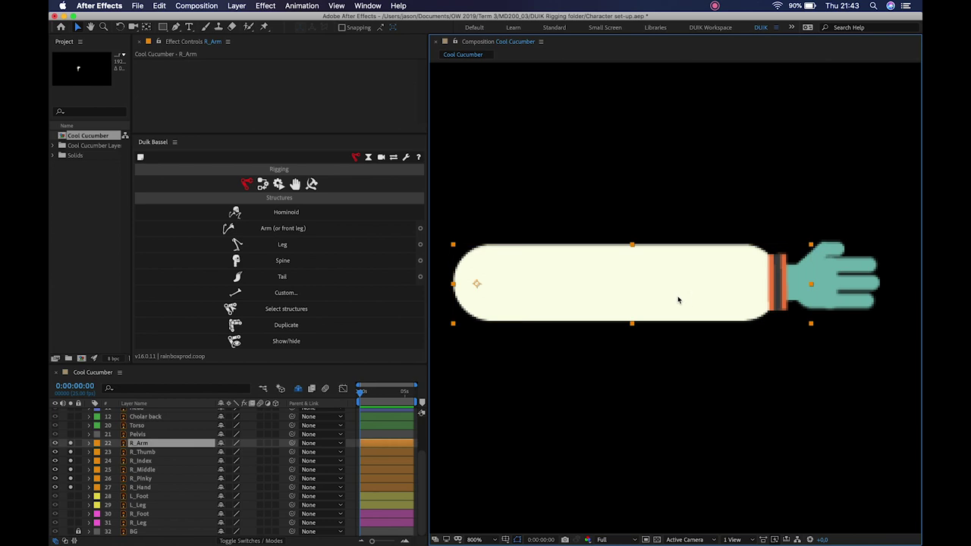
left_click(152, 487)
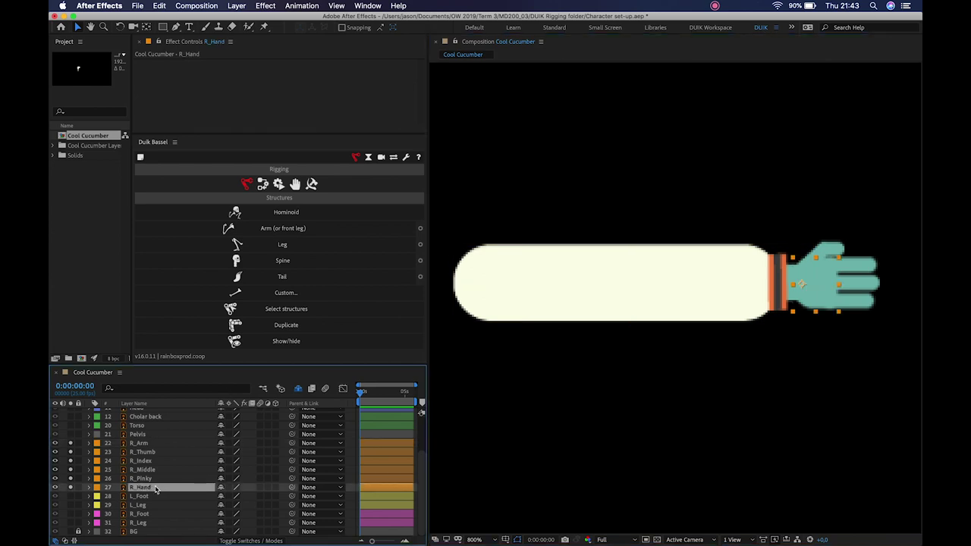
left_click(152, 479)
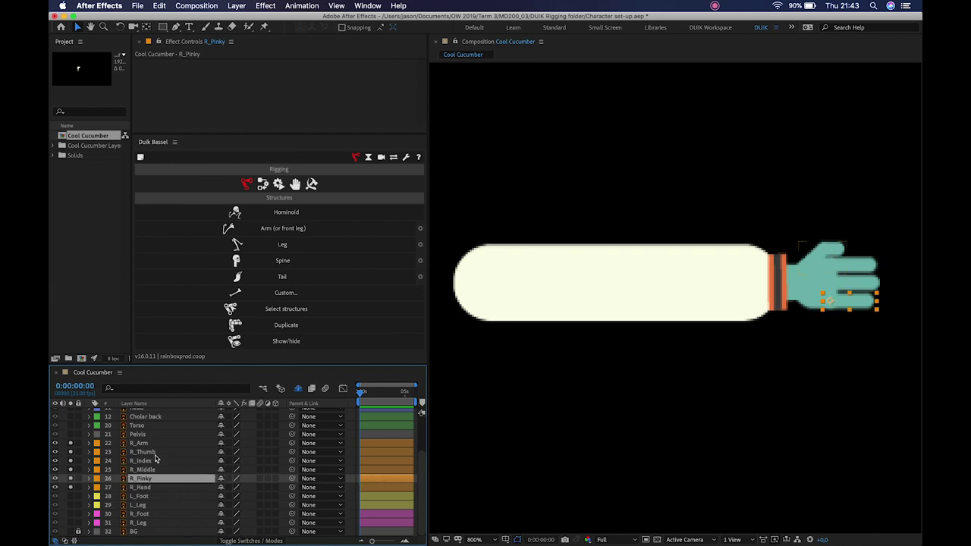
left_click(148, 452, "shift")
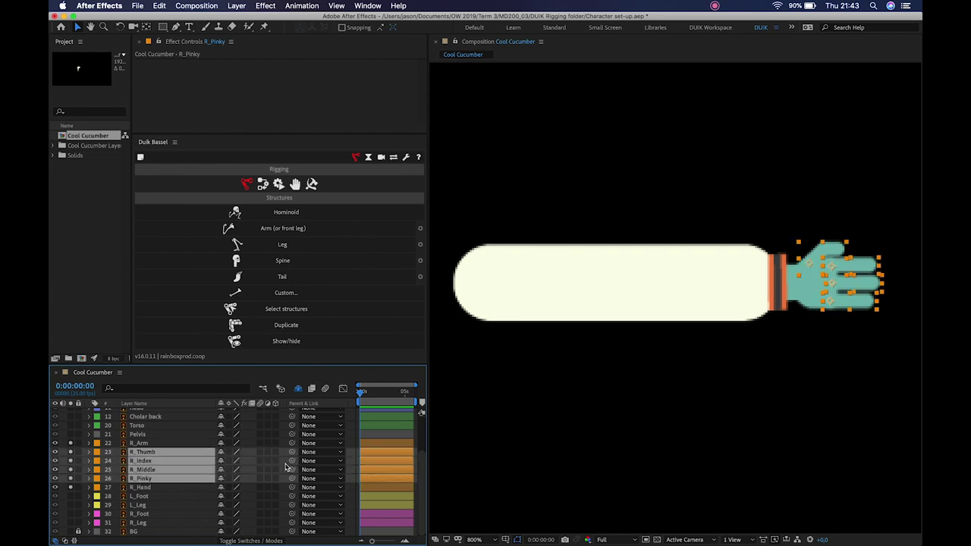
left_click_drag(291, 452, 150, 492)
left_click(151, 491)
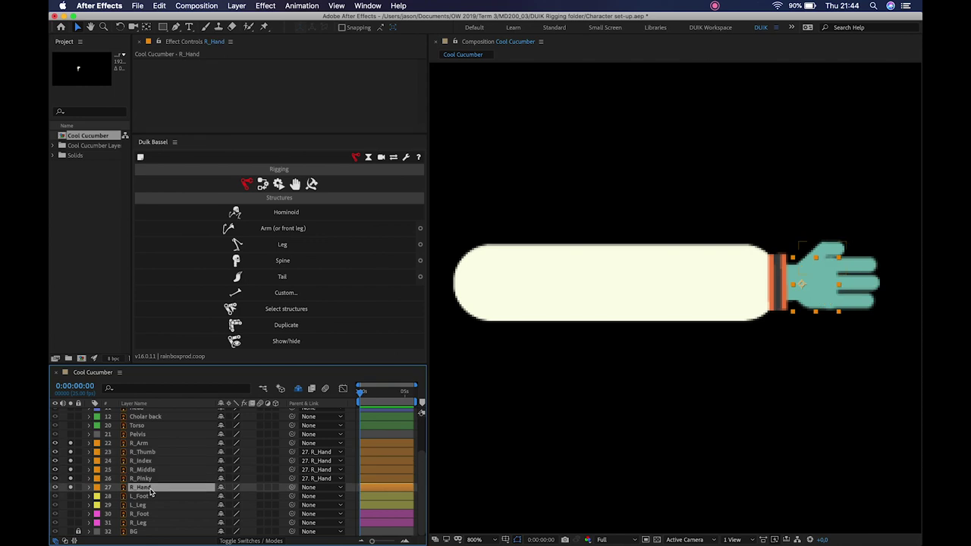
Look through the parent choices for R_Arm, and show the shy layers in the timeline again
left_click(149, 444)
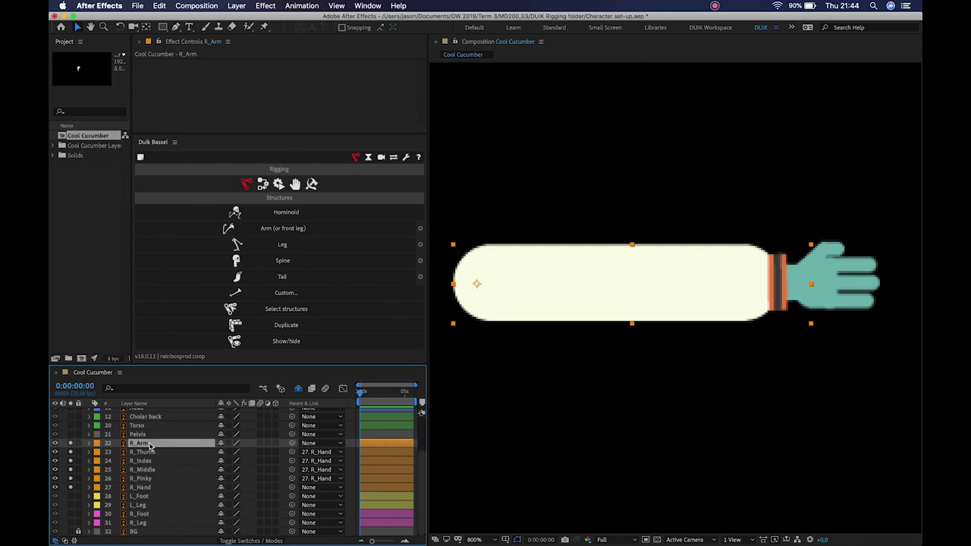
left_click(332, 444)
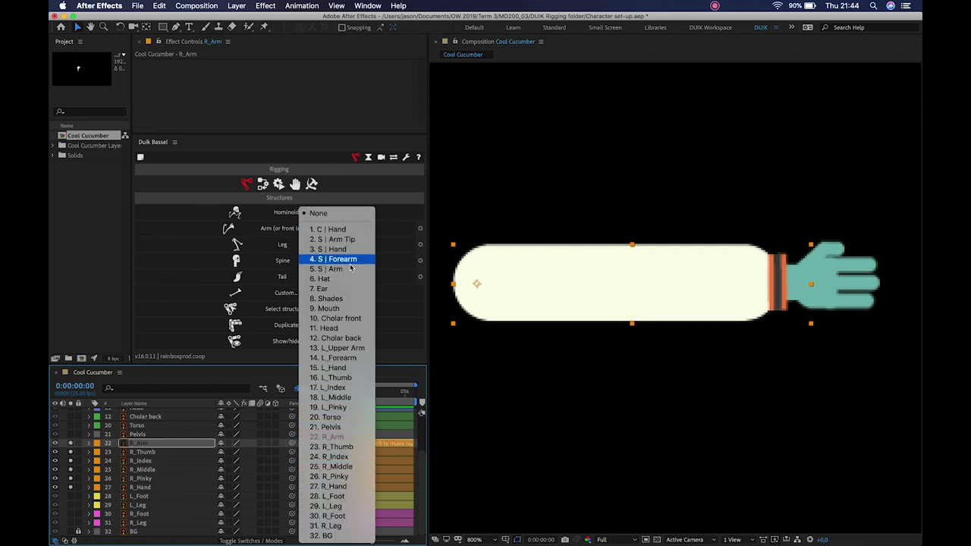
left_click(334, 417)
scroll(299, 393, "up", 3)
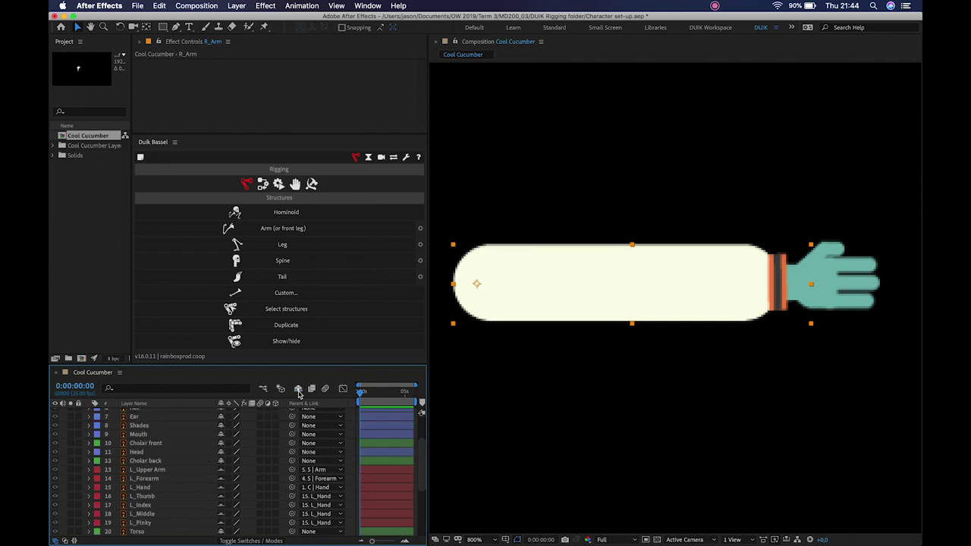
scroll(205, 457, "up", 3)
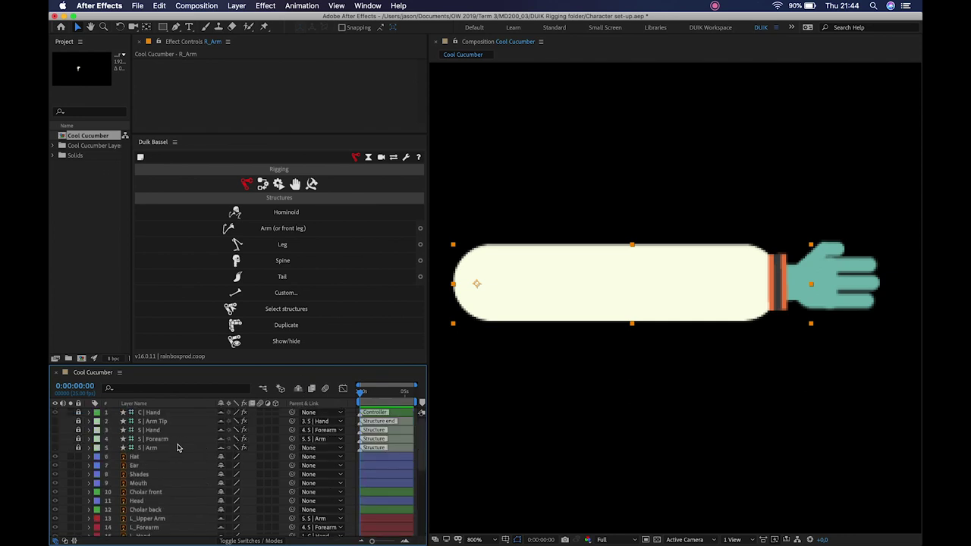
Hide the shy layers in the timeline and bring the R_Arm layer group into view
left_click(82, 450)
left_click(298, 389)
scroll(186, 486, "down", 1)
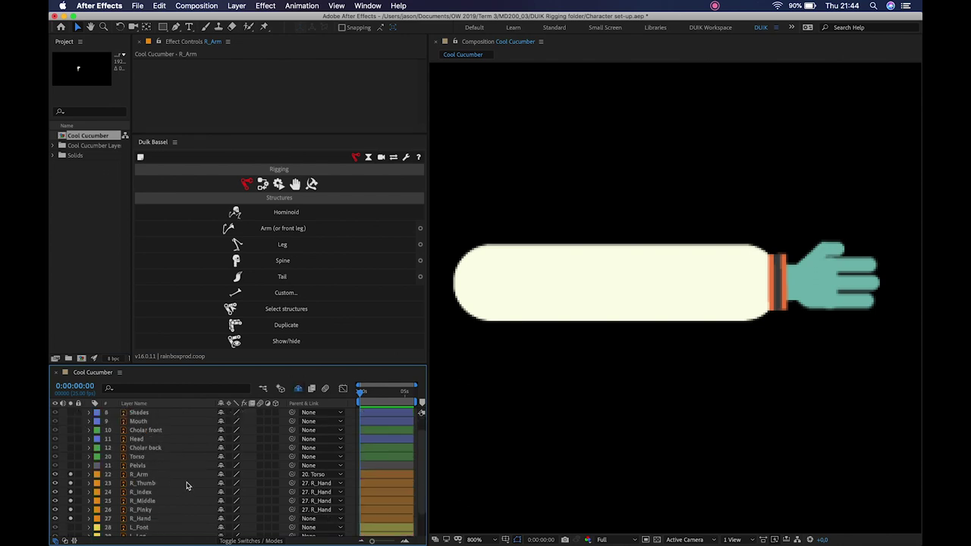
Try moving the R_Arm layer upward in the composition, and undo the move
left_click(531, 295)
left_click_drag(519, 296, 531, 159)
key("super+z")
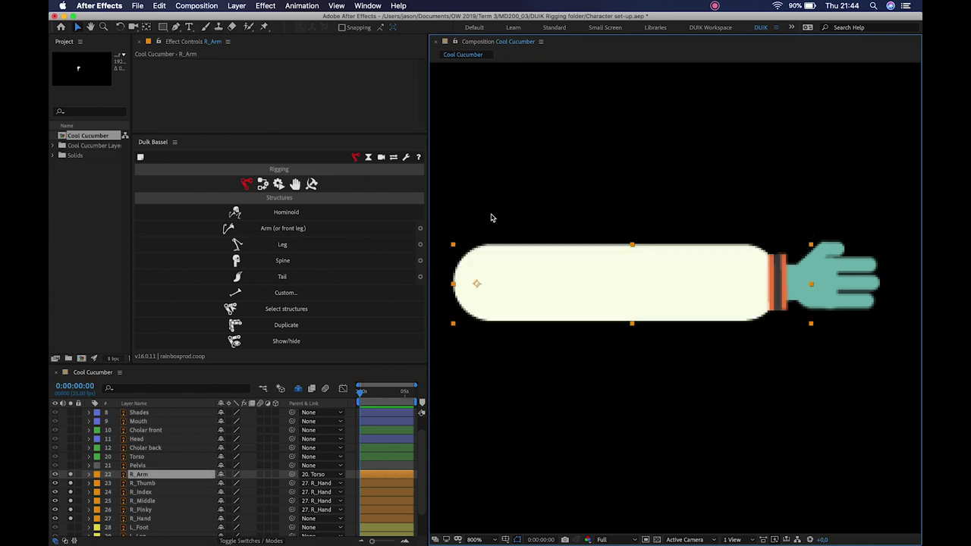
Place Puppet pins on R_Arm at the wrist, at the elbow in mid-arm and at the shoulder
left_click(264, 27)
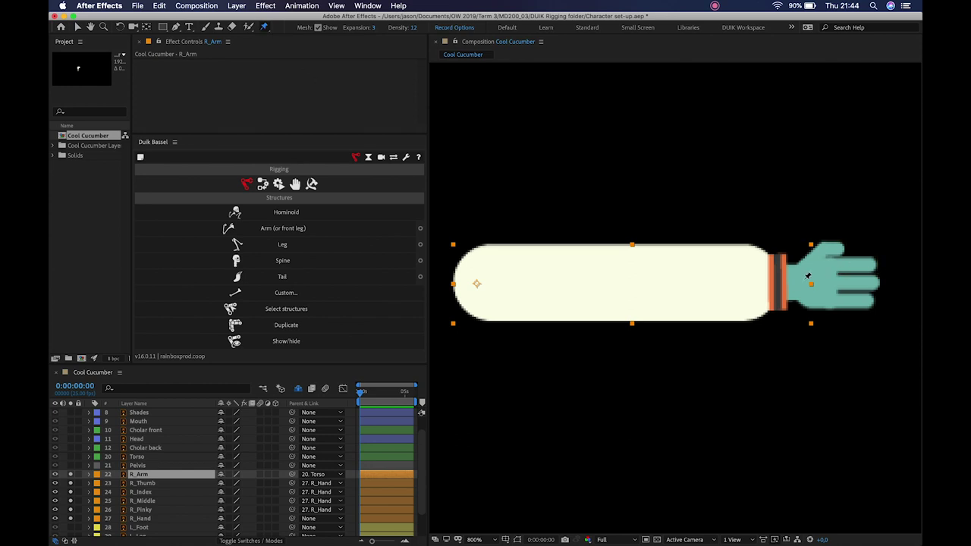
left_click(778, 279)
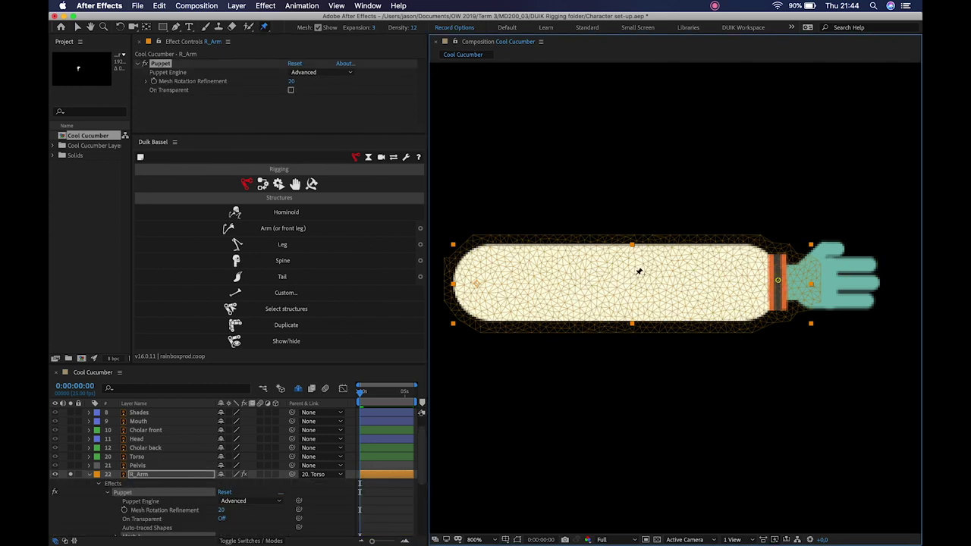
left_click(632, 284)
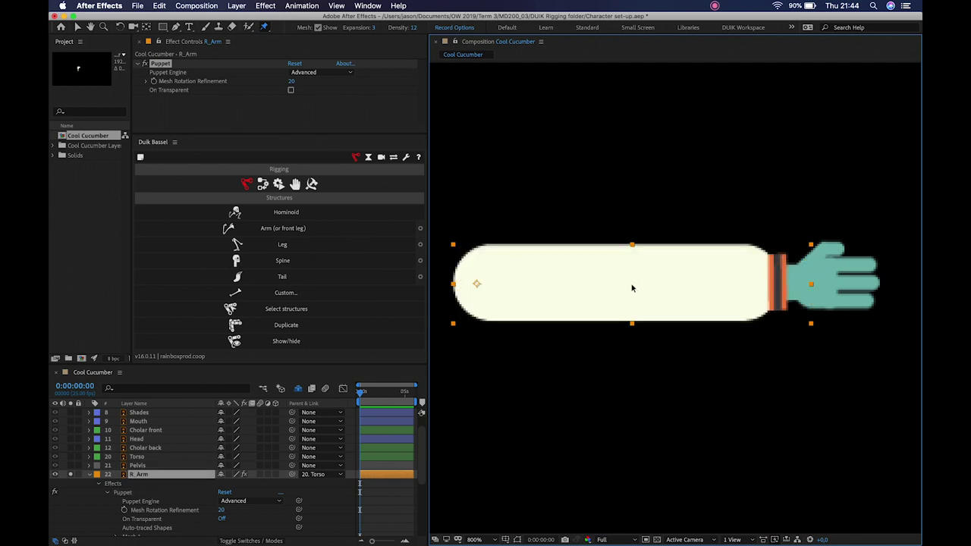
left_click(476, 283)
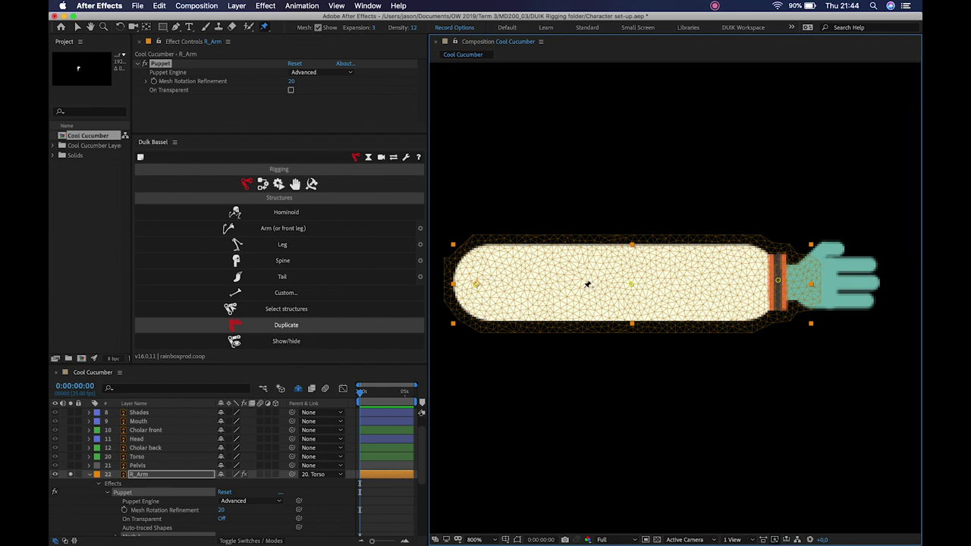
Compare the arm with the puppet mesh hidden and shown, and look at the available puppet engines
left_click(318, 28)
left_click(318, 28)
left_click(318, 28)
left_click(318, 28)
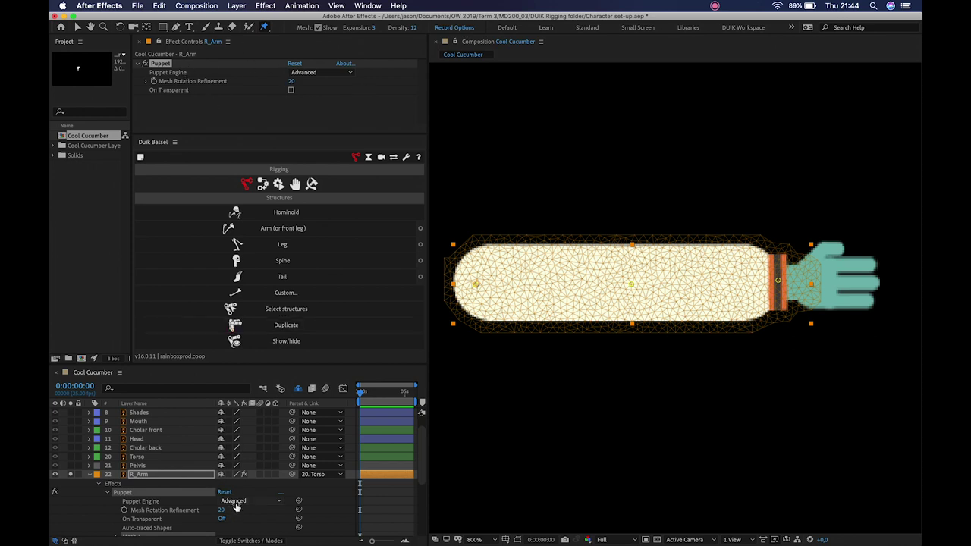
left_click(324, 74)
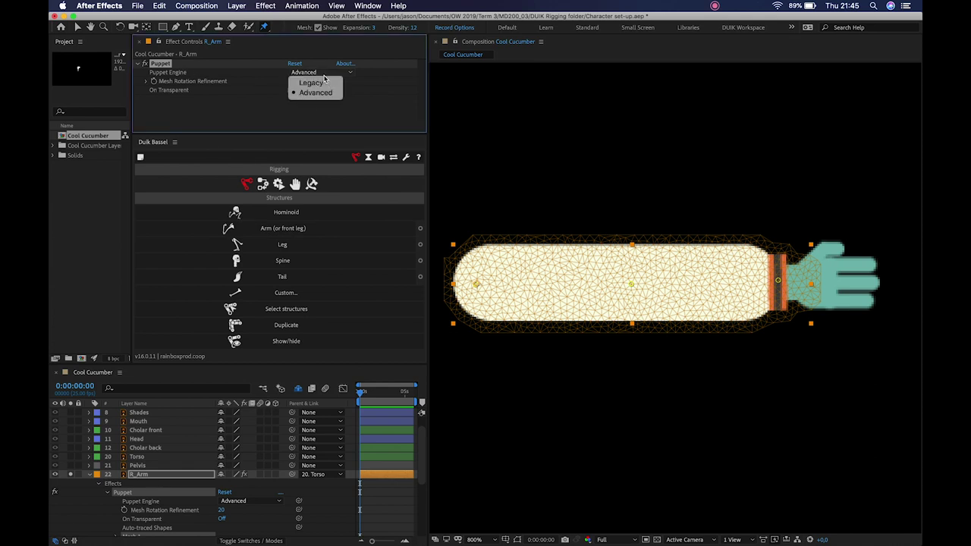
Test bending the arm by moving its elbow pin, and undo the move
left_click(632, 281)
left_click(631, 283)
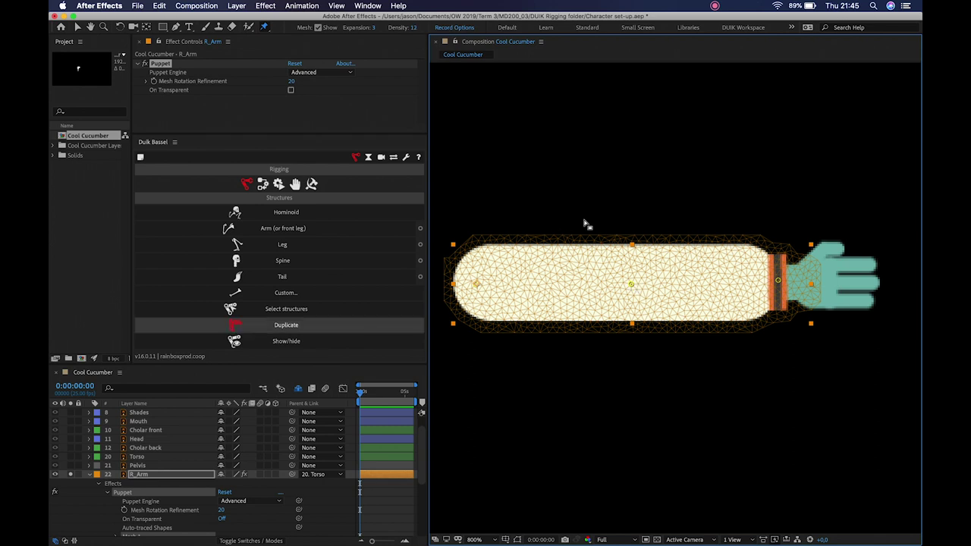
mouse_move(635, 290)
left_mouse_down()
mouse_move(628, 224)
mouse_move(632, 321)
mouse_move(635, 280)
left_mouse_up()
key("super+z")
Try a puppet mesh density of 9 with a test bend at the elbow pin, and undo the bend
left_click(414, 28)
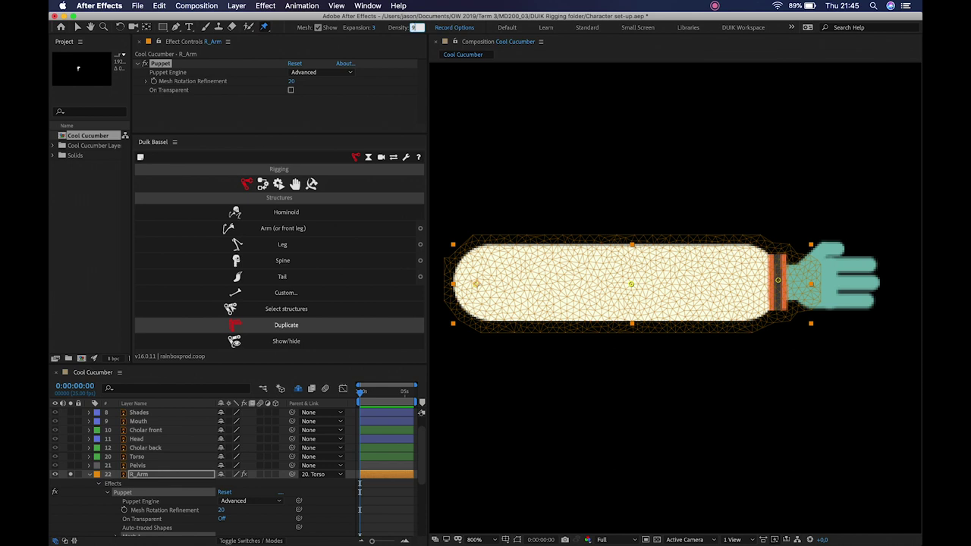
type("9")
key("Return")
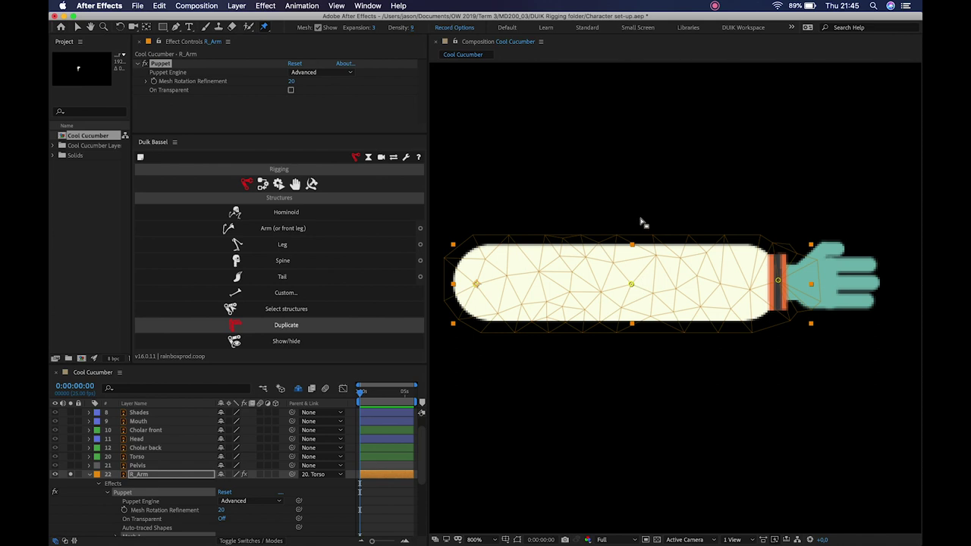
left_click_drag(636, 291, 638, 389)
key("super+z")
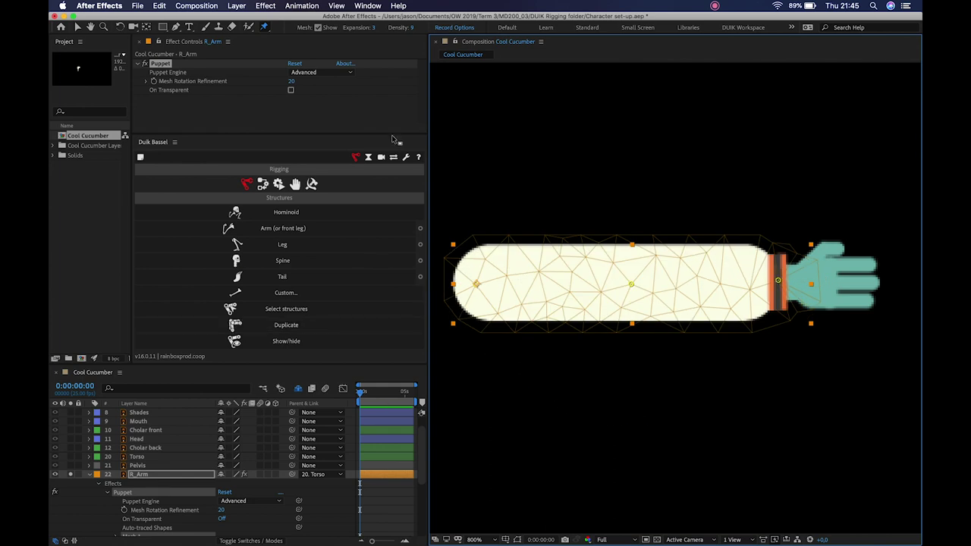
Switch R_Arm's Puppet engine to Legacy and set the mesh to 500 triangles
left_click(337, 73)
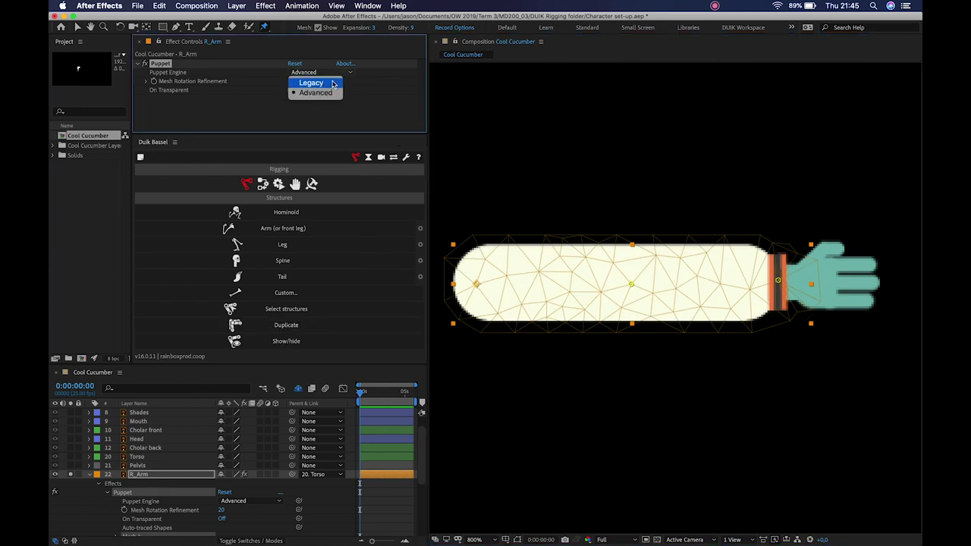
left_click(332, 83)
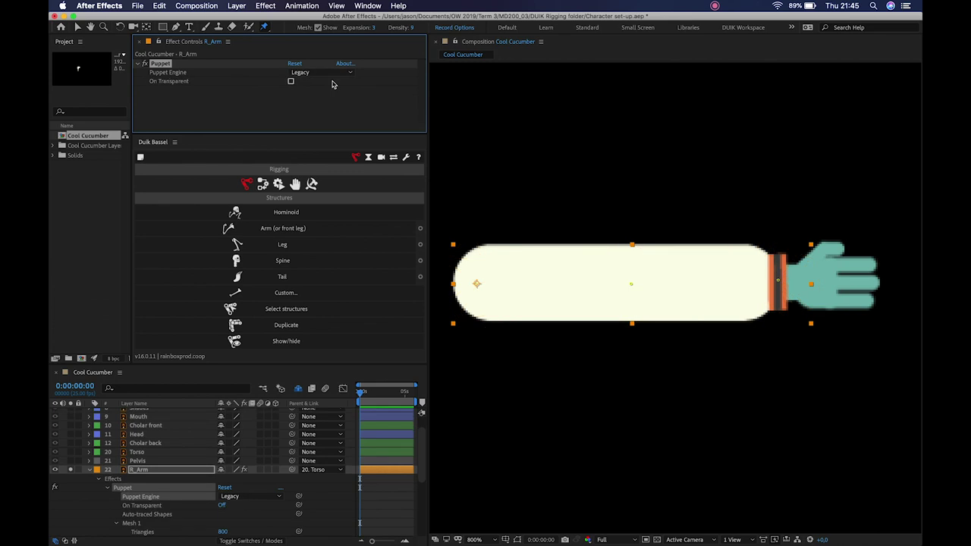
left_click(778, 280)
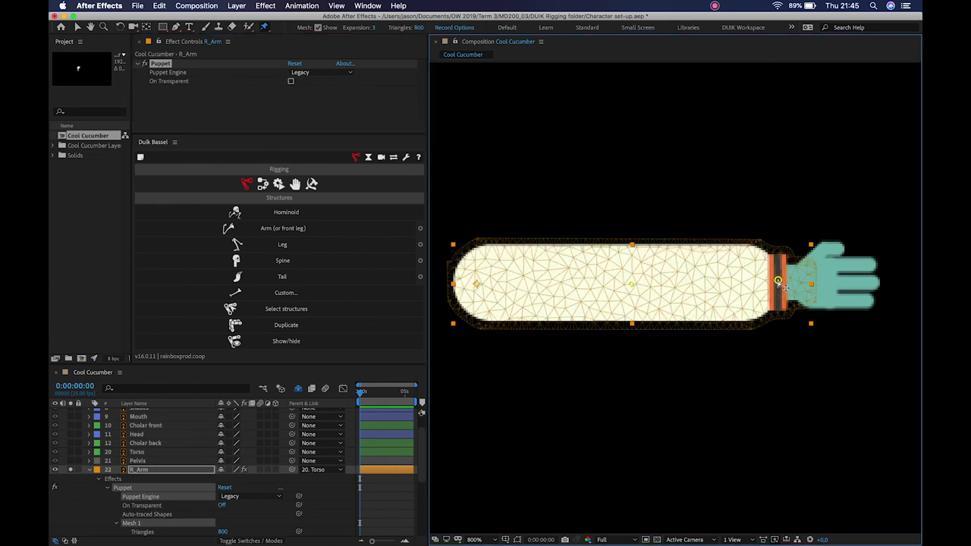
left_click(419, 27)
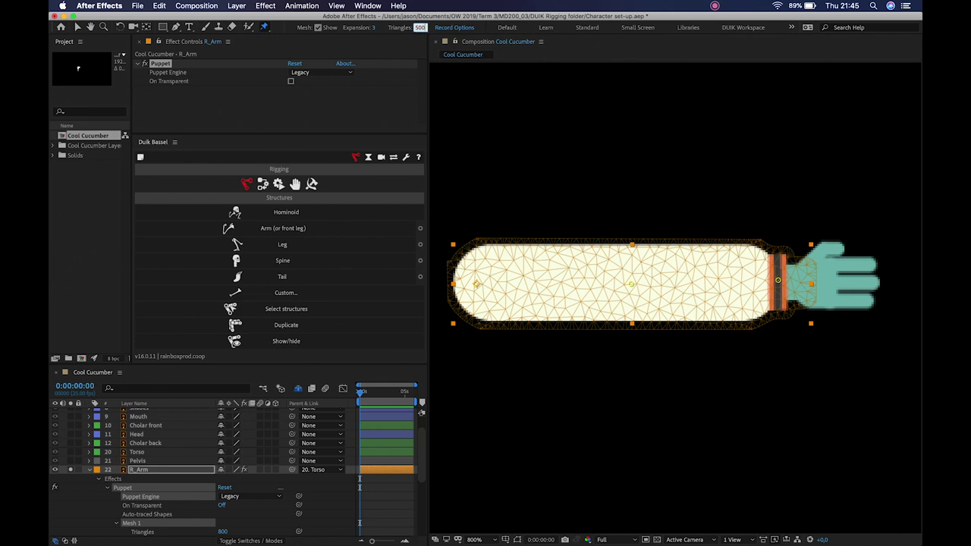
type("500")
key("Return")
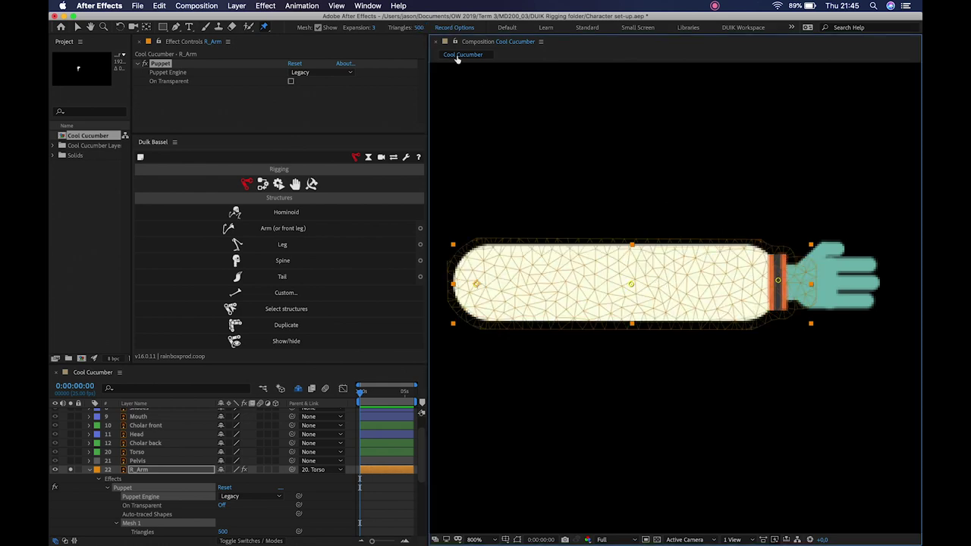
Try 10 mesh triangles with a test bend at the elbow pin, undo the bend and restore 500 triangles
left_click(419, 28)
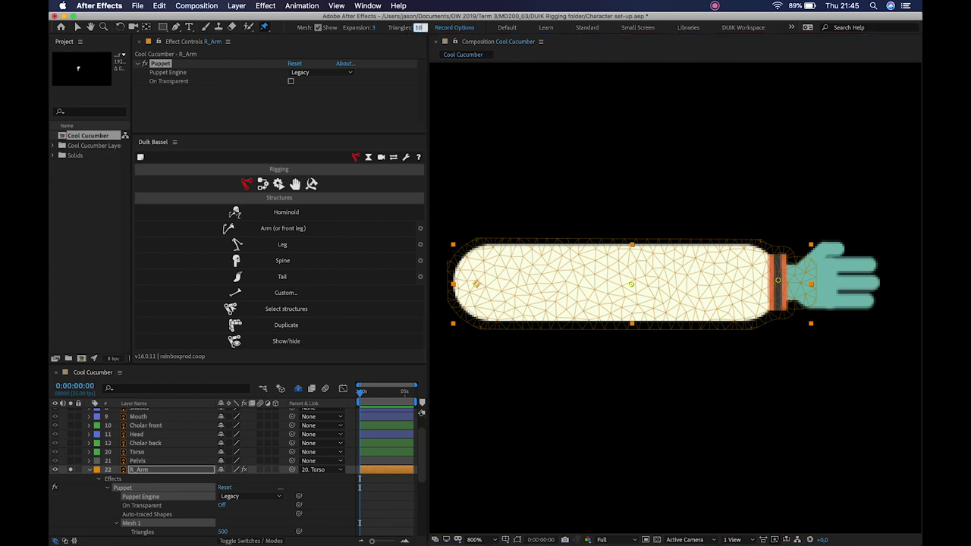
type("10")
key("Return")
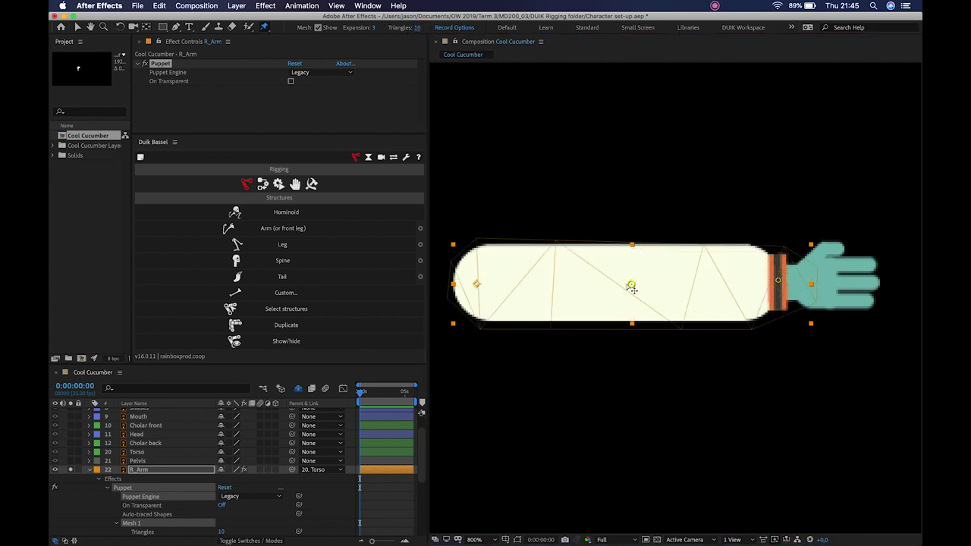
left_click_drag(631, 287, 639, 159)
key("ctrl+z")
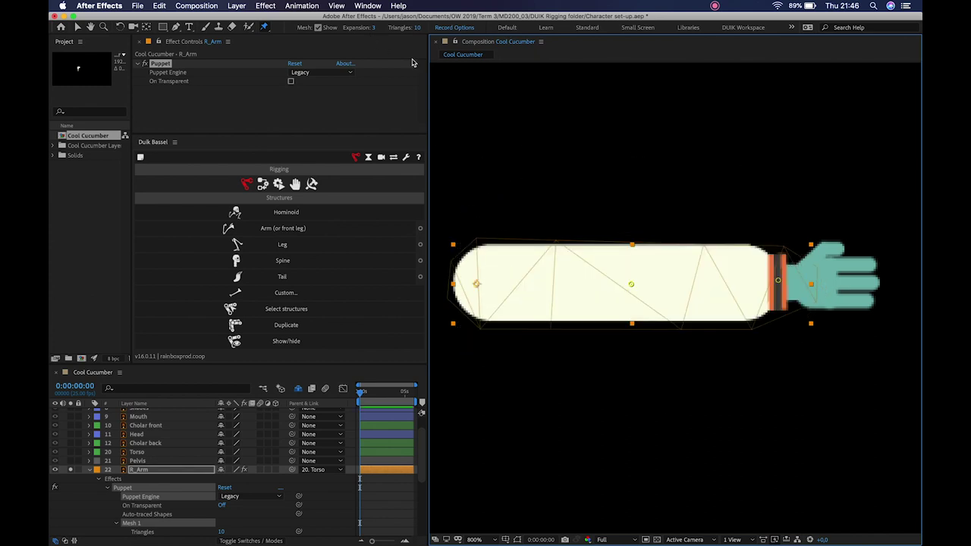
left_click(417, 28)
key("Return")
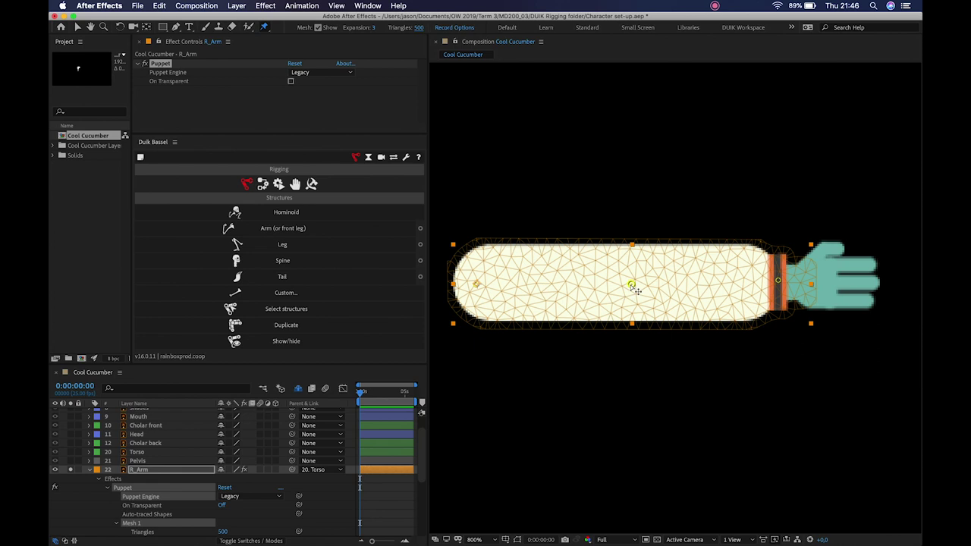
Reveal only the keyframed puppet pin positions of the R_Arm layer in the timeline
left_click(173, 476)
scroll(173, 476, "down", 3)
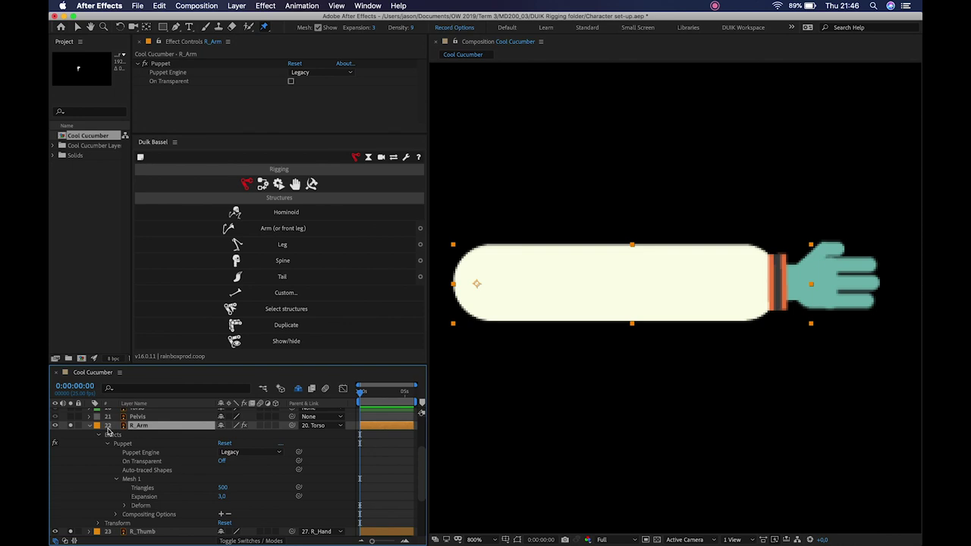
key("u")
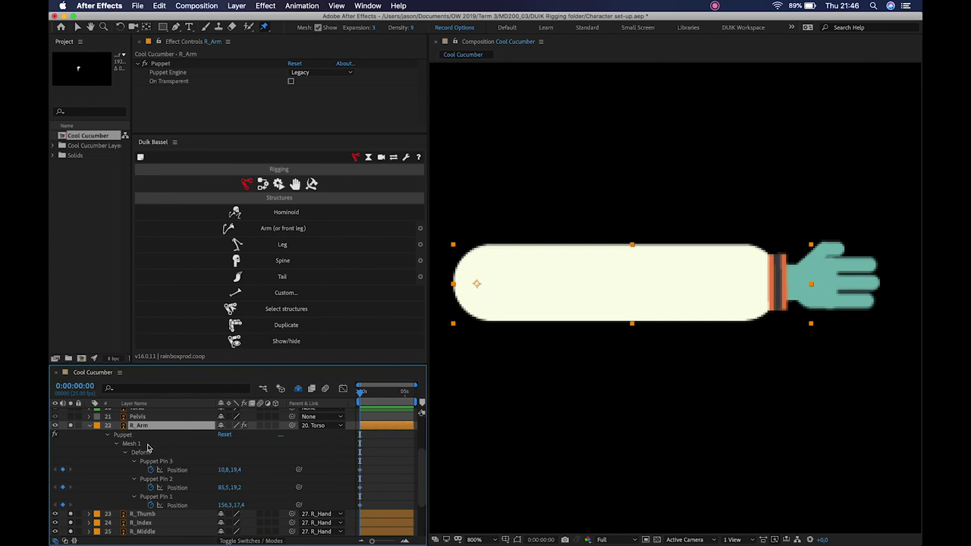
left_click_drag(369, 464, 329, 522)
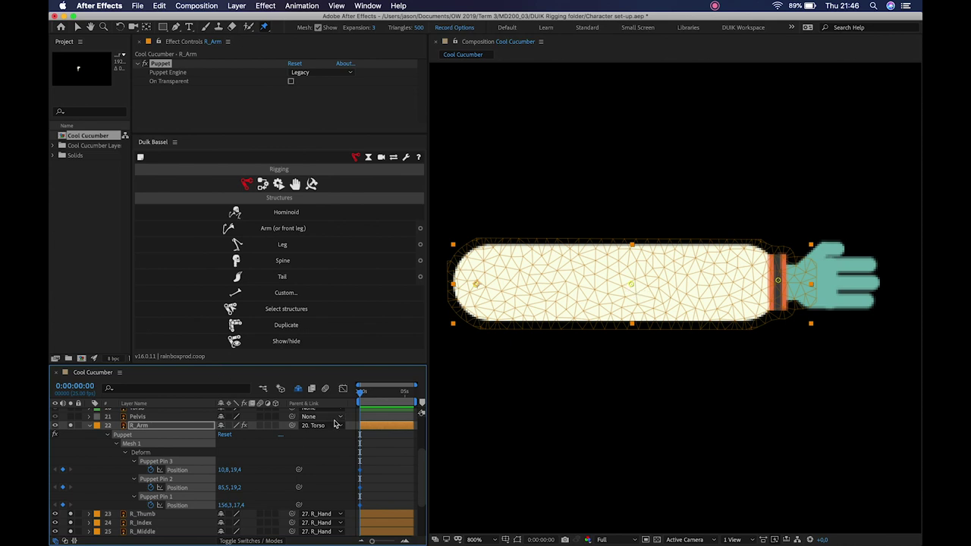
left_click(393, 462)
Select each of R_Arm's puppet pins in turn to identify which joint it belongs to
left_click(160, 497)
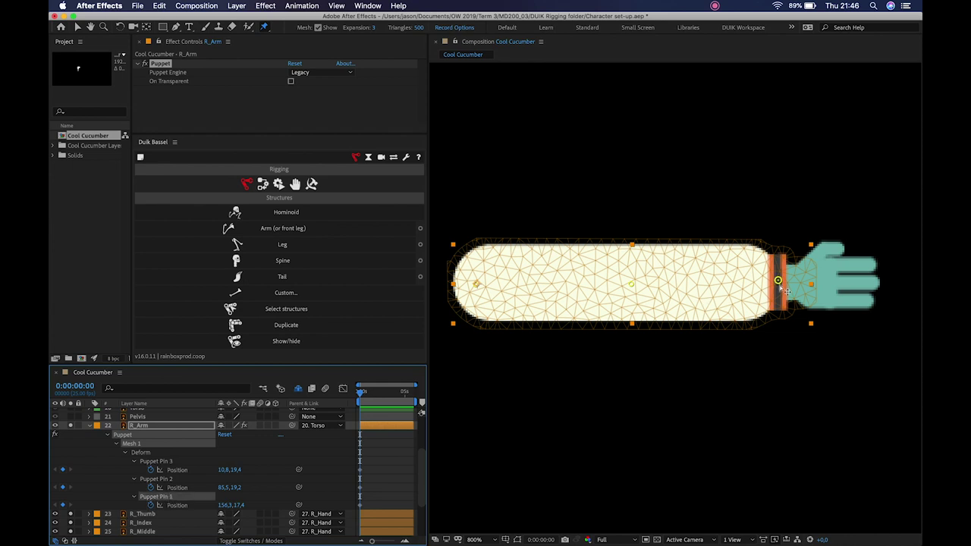
left_click(180, 480)
left_click(171, 462)
left_click(172, 496)
left_click(171, 479)
left_click(172, 462)
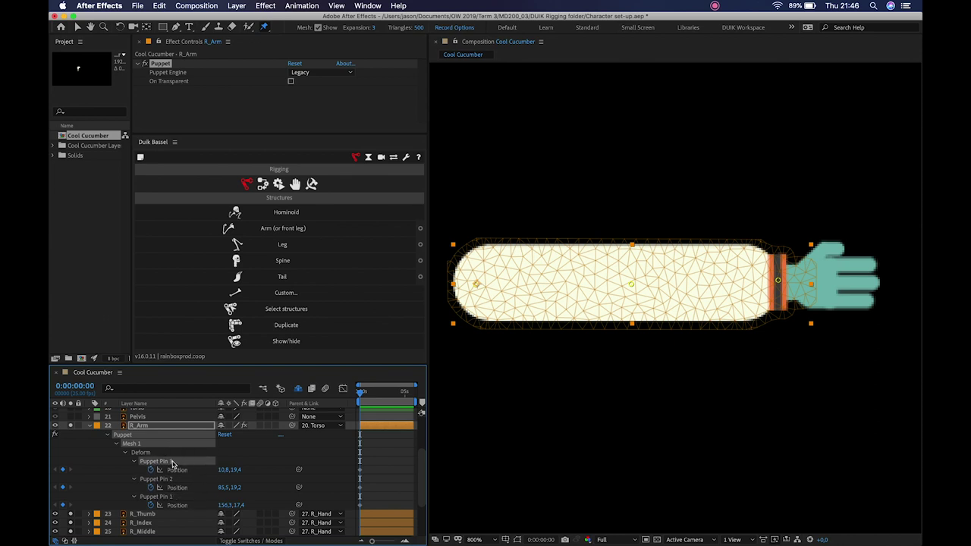
Rename Puppet Pin 1 as Wrist
left_click(172, 497)
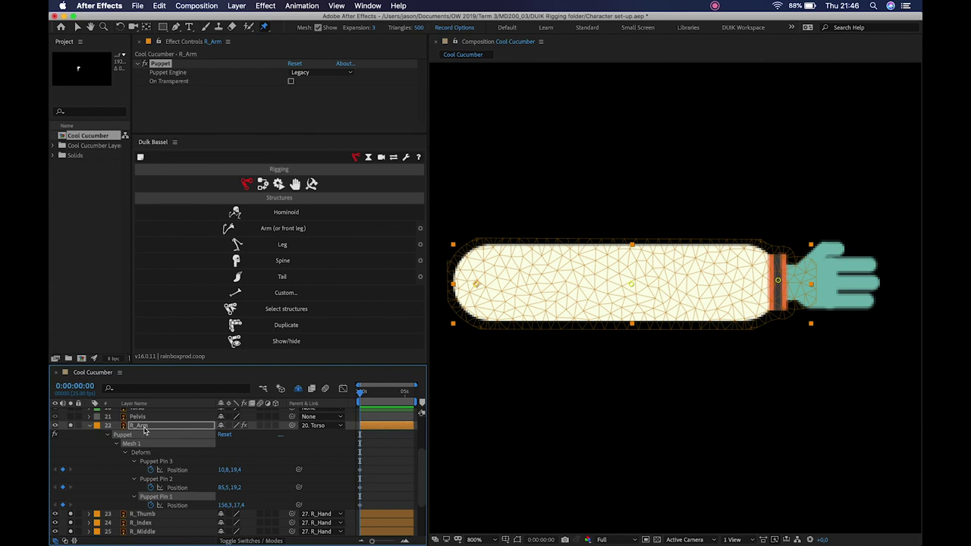
key("Return")
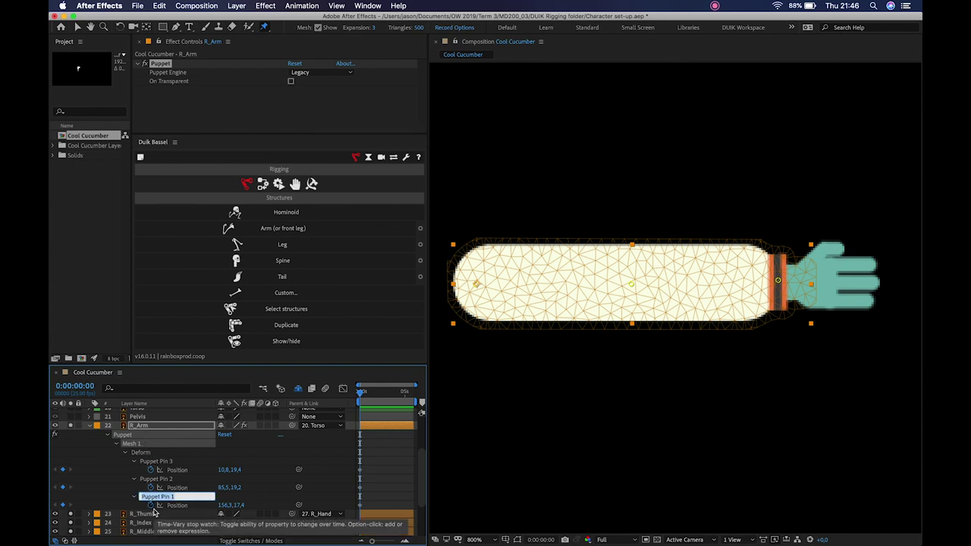
type("Wrist")
key("Return")
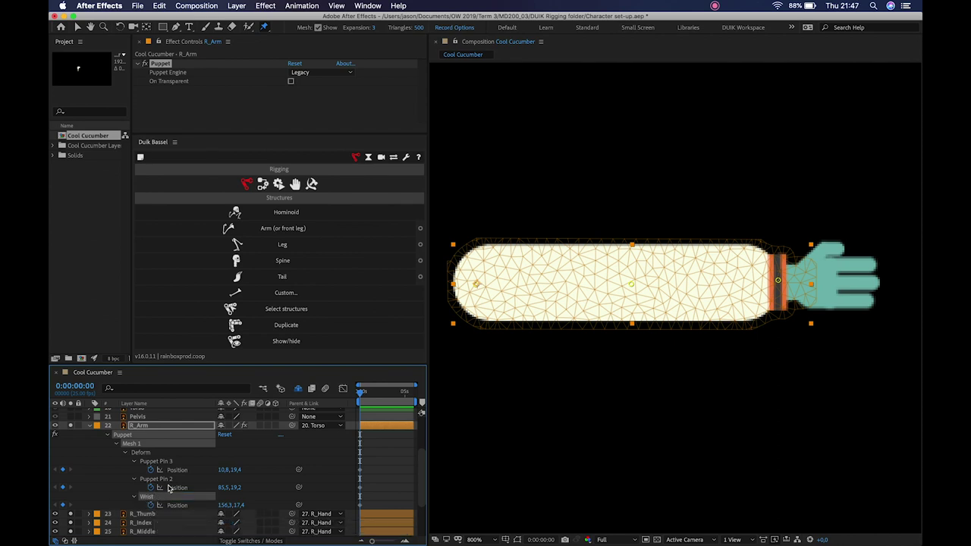
Rename Puppet Pin 2 as Elbow
left_click(171, 480)
key("Return")
type("Elbo")
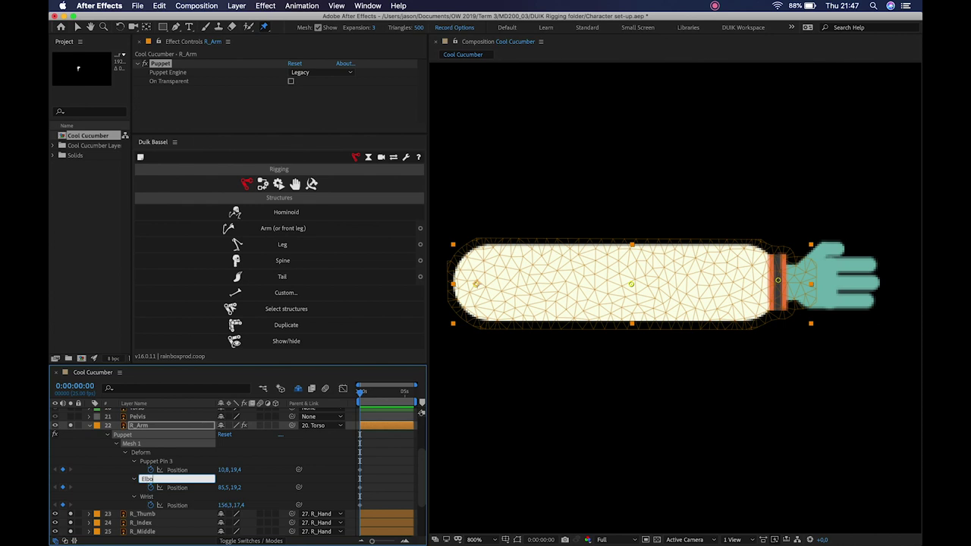
type("w")
key("Return")
Rename Puppet Pin 3 as Shoulder
left_click(169, 462)
key("Return")
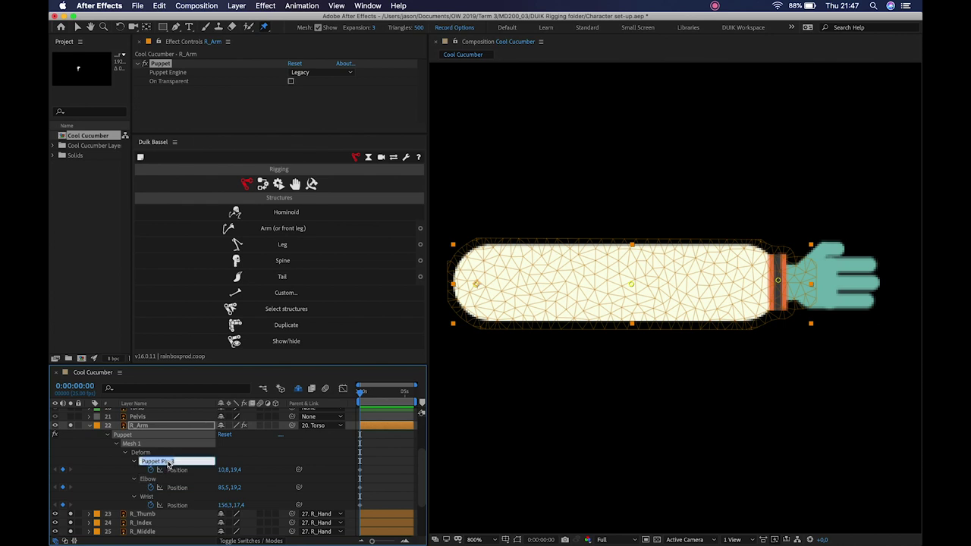
type("Shoulder")
key("Return")
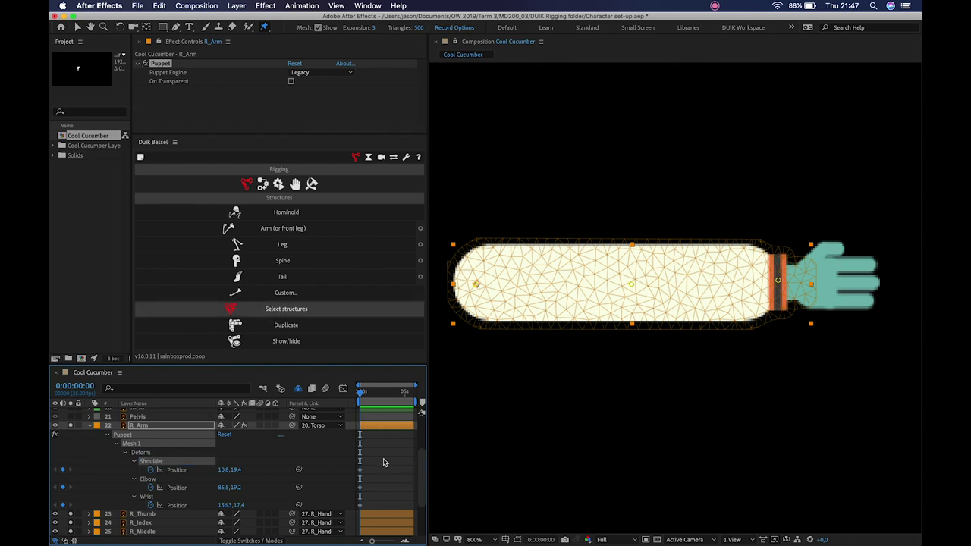
Select R_Arm's Shoulder, Elbow and Wrist puppet pins together and add Duik bones to them
left_click_drag(375, 465, 336, 531)
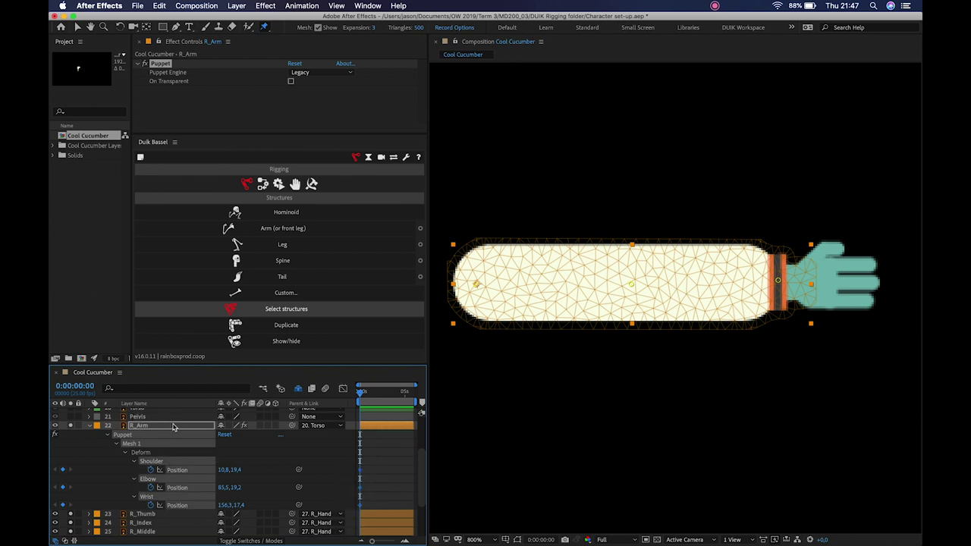
left_click(384, 455)
left_click_drag(385, 453, 349, 514)
left_click(264, 186)
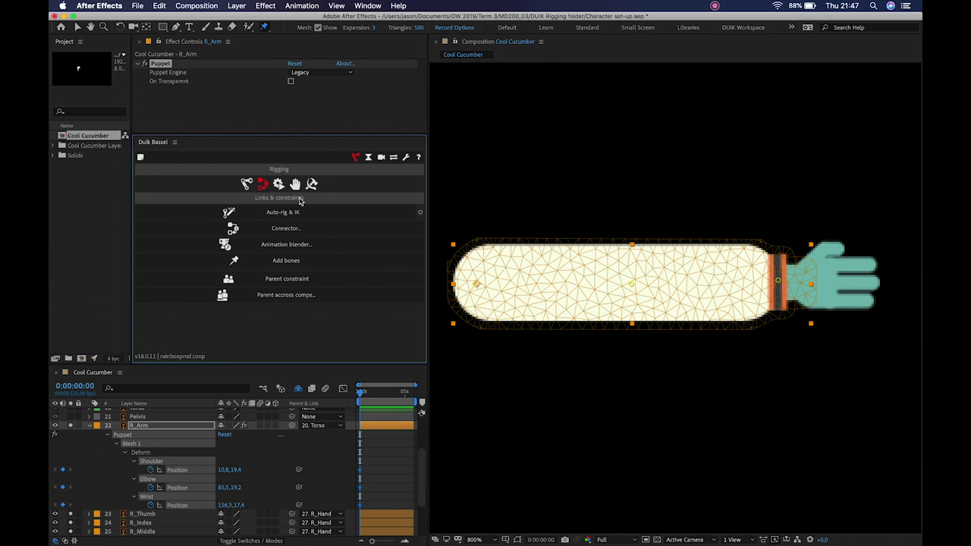
left_click_drag(276, 364, 290, 283)
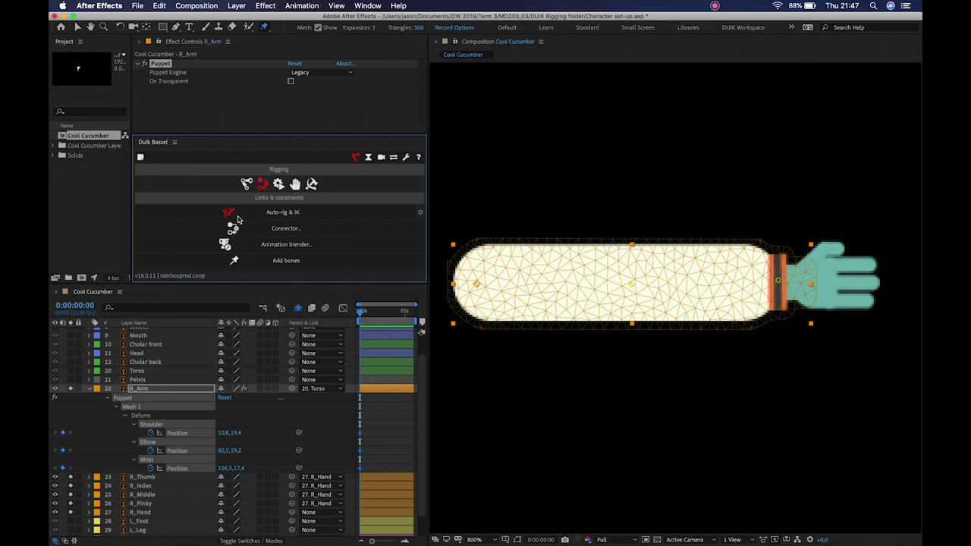
left_click(289, 262)
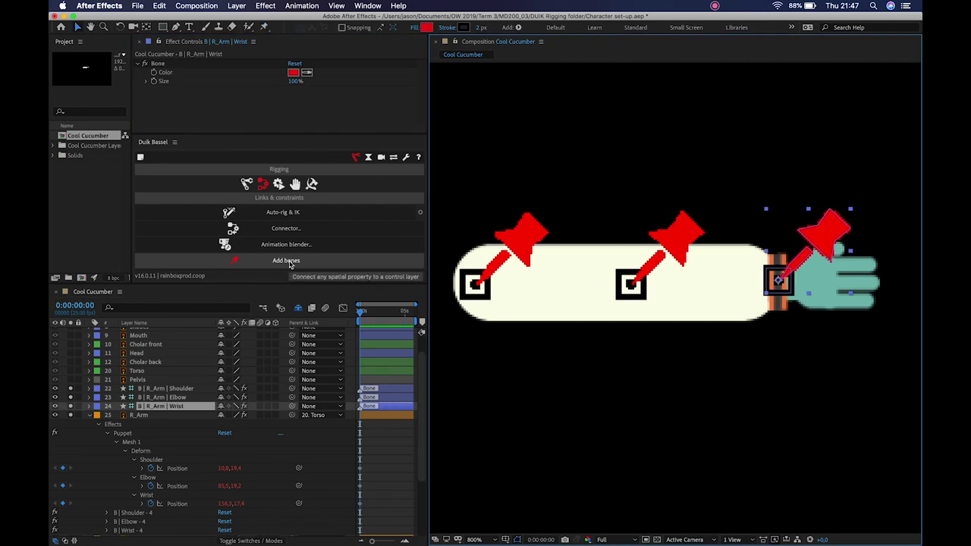
Select the shoulder, elbow and wrist bones in turn to check which pin each one controls
left_click(527, 238)
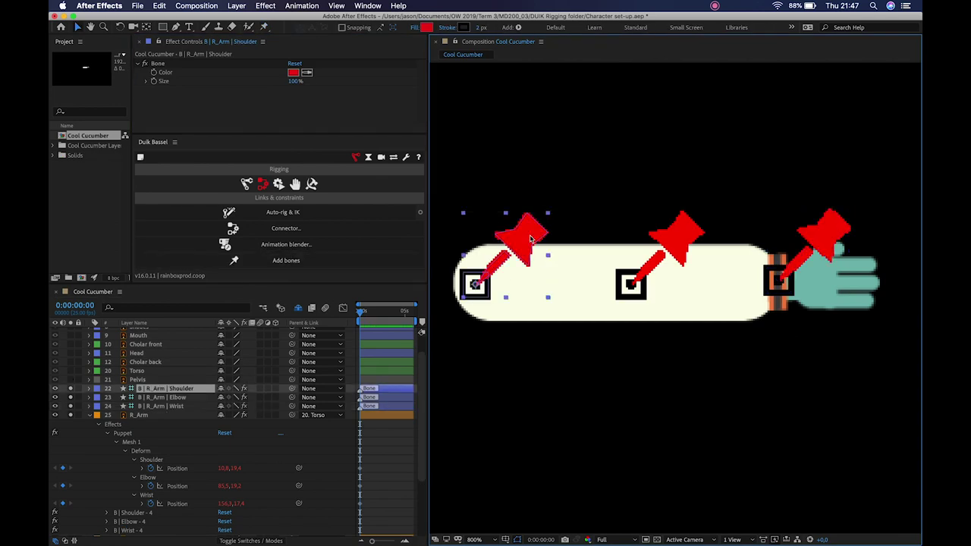
left_click(681, 232)
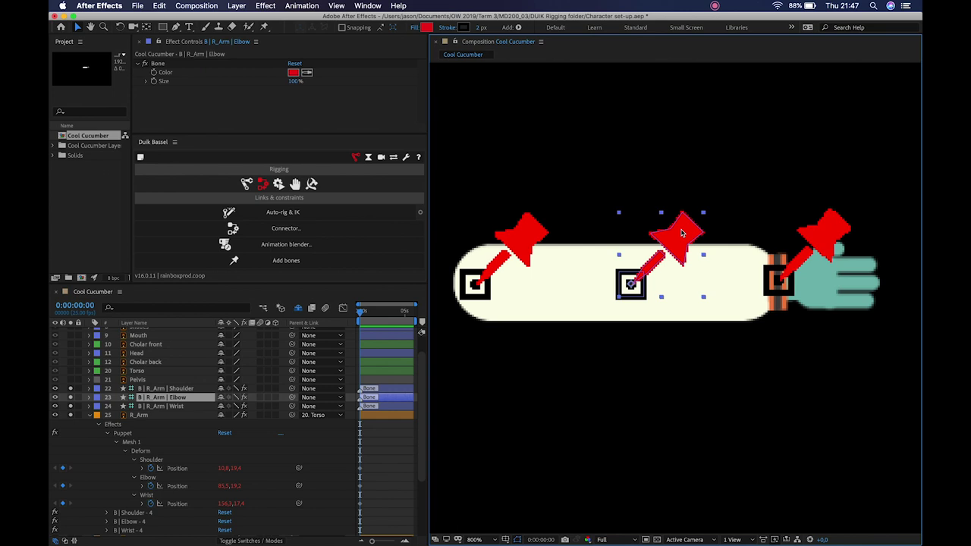
mouse_move(681, 233)
left_mouse_down()
mouse_move(681, 157)
mouse_move(681, 233)
left_mouse_up()
mouse_move(811, 229)
left_mouse_down()
mouse_move(804, 157)
mouse_move(819, 232)
mouse_move(804, 305)
mouse_move(823, 232)
left_mouse_up()
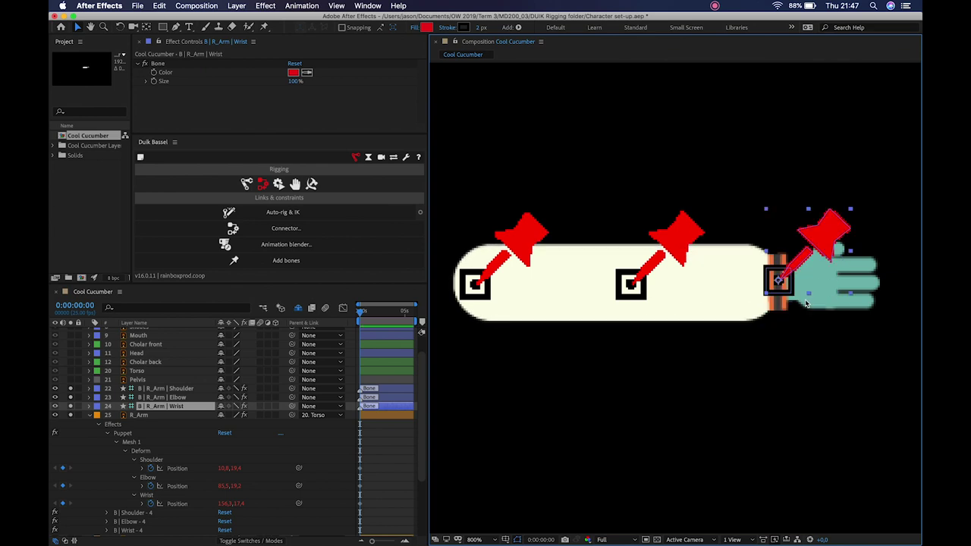
Parent the R_Arm bones in a chain: Wrist to Elbow, Elbow to Shoulder, and Shoulder to the Torso layer
left_click(88, 415)
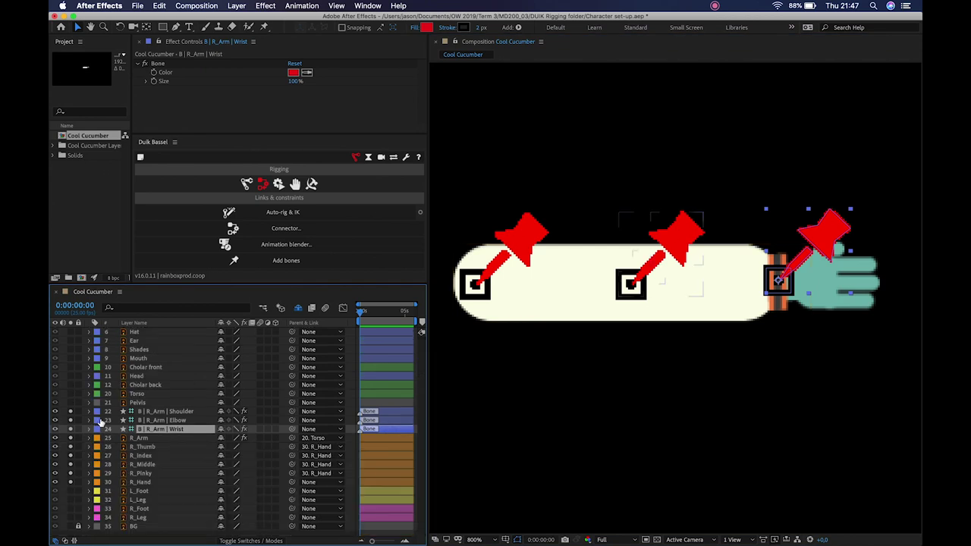
left_click(156, 412, "shift")
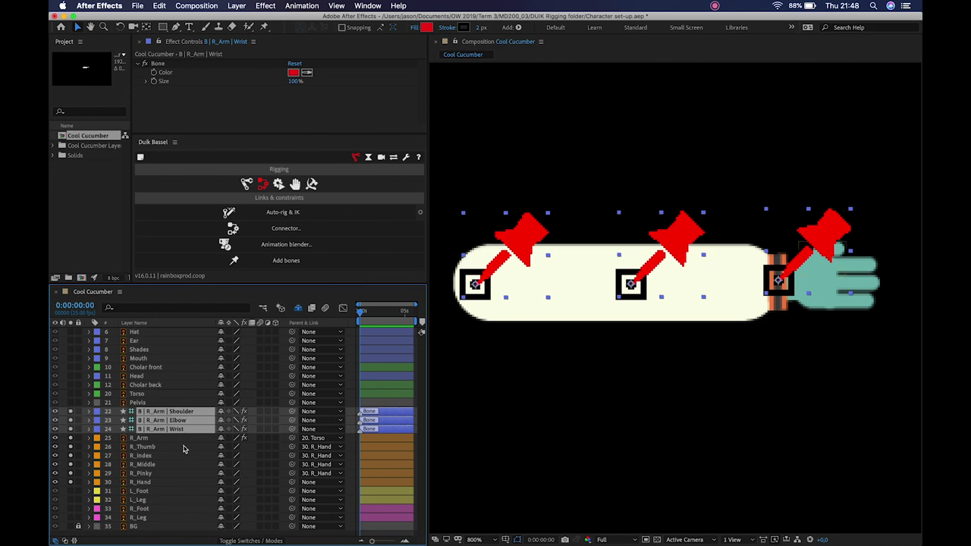
left_click(156, 439)
left_click(174, 429)
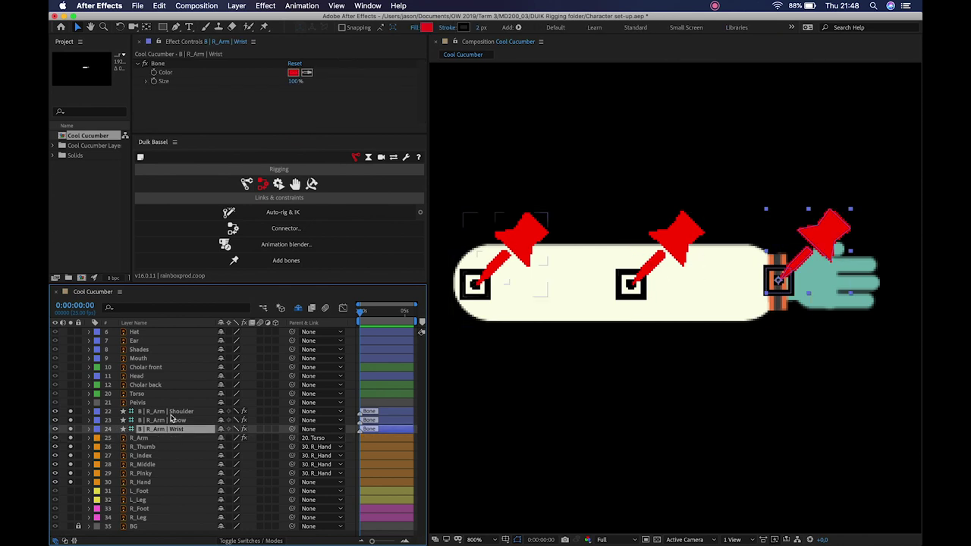
left_click_drag(294, 431, 182, 421)
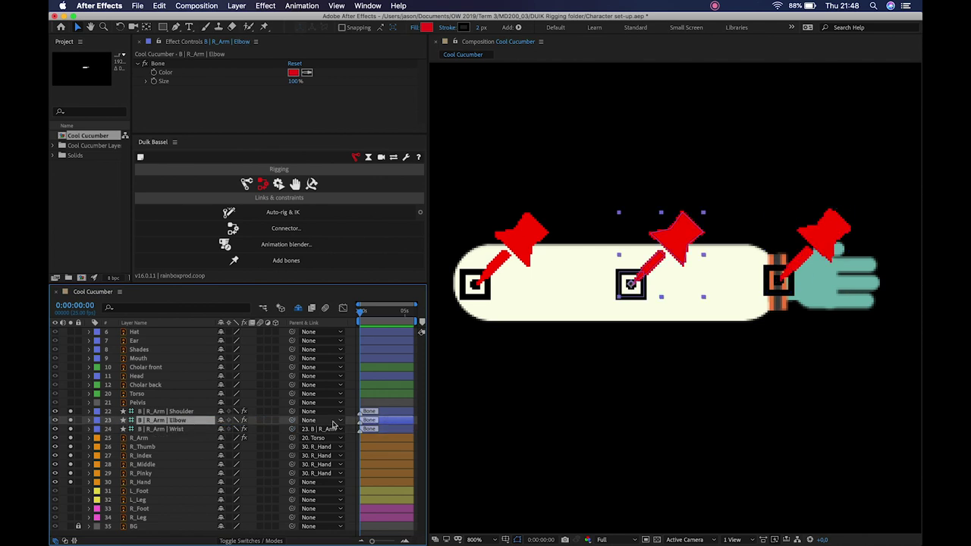
left_click_drag(291, 421, 188, 411)
left_click(337, 413)
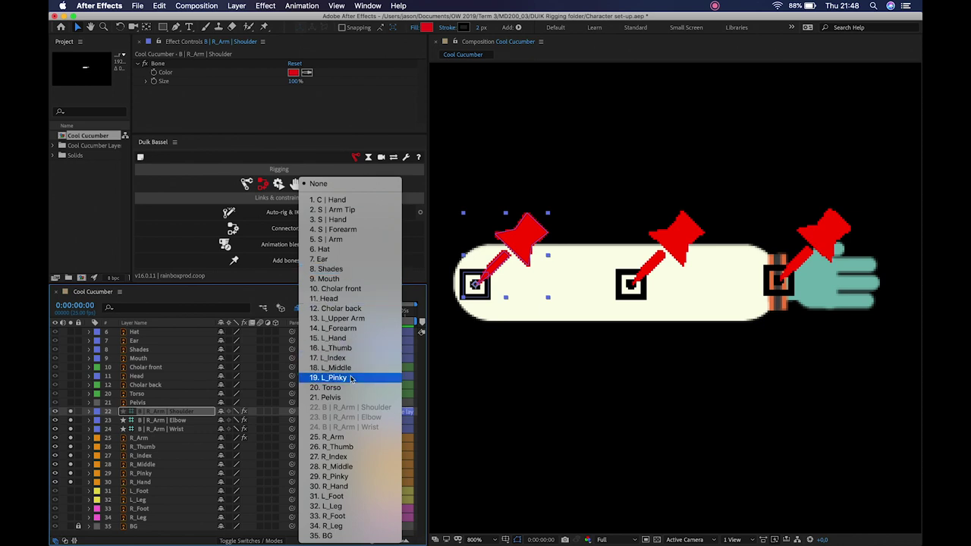
left_click(351, 388)
Test the Shoulder bone by moving it and trying out its rotation
left_click_drag(524, 241, 537, 202)
key("r")
left_click(234, 422)
left_click_drag(233, 421, 262, 424)
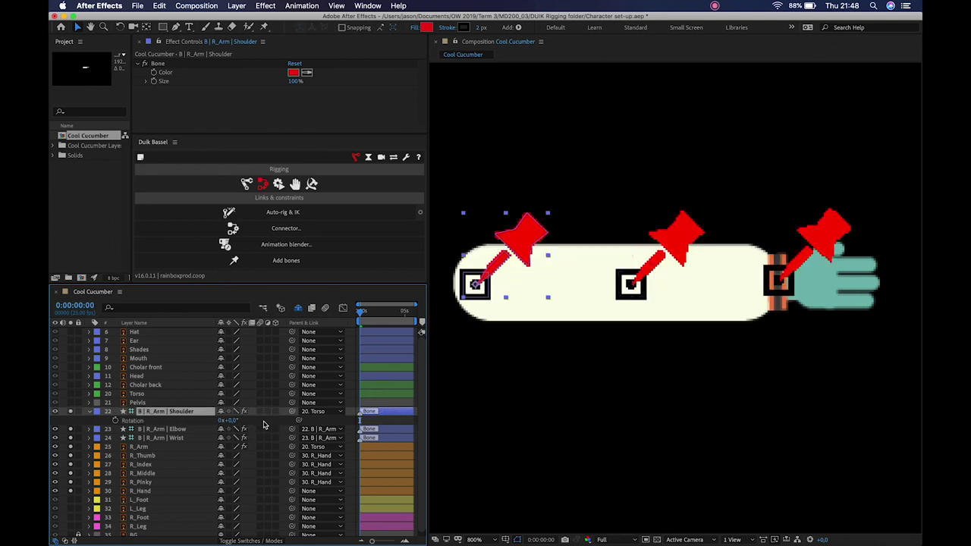
Test the Elbow bone by moving it and trying out its rotation
left_click(182, 430)
left_click_drag(677, 228, 662, 297)
key("r")
mouse_move(234, 437)
left_mouse_down()
mouse_move(268, 435)
mouse_move(227, 433)
mouse_move(254, 441)
mouse_move(235, 438)
left_mouse_up()
Test the Wrist bone's rotation and movement, and collapse the properties of the three bone layers
left_click(174, 447)
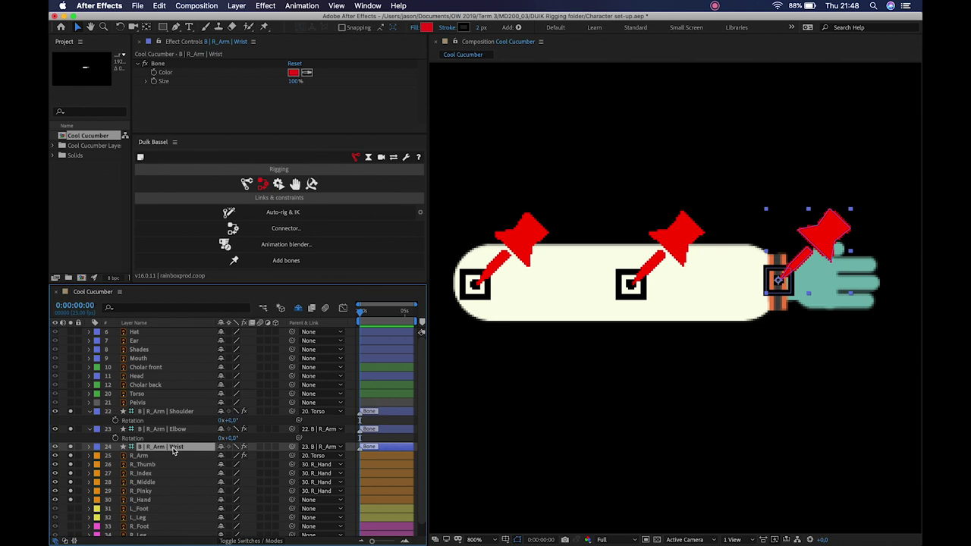
key("r")
mouse_move(232, 455)
left_mouse_down()
mouse_move(195, 451)
mouse_move(235, 454)
left_mouse_up()
left_click_drag(834, 232, 837, 202)
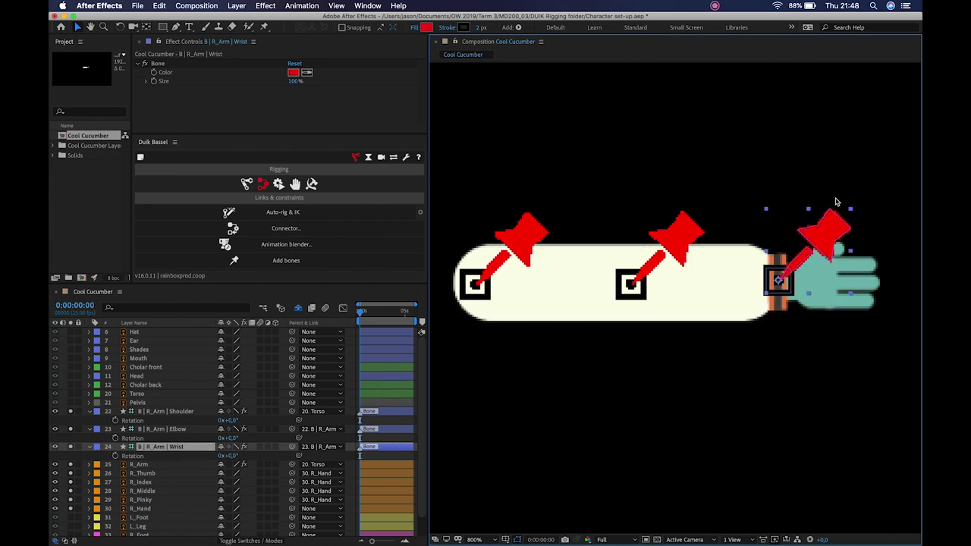
left_click(90, 412)
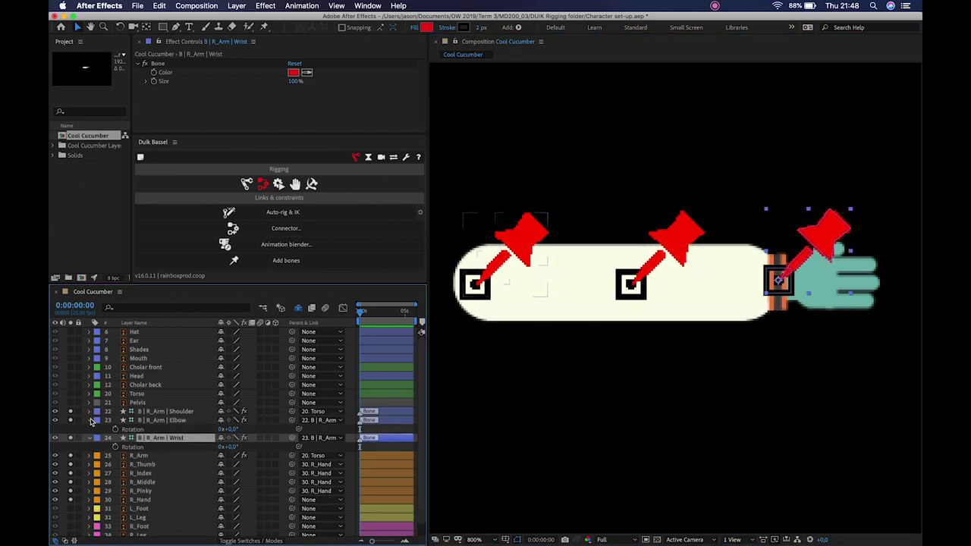
left_click(90, 420)
left_click(90, 429)
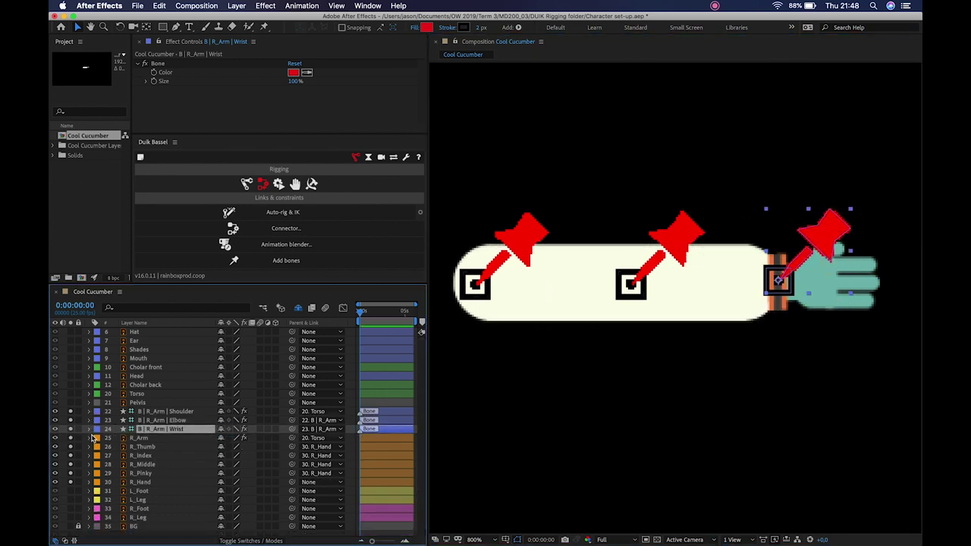
Parent the R_Hand layer to the R_Arm Wrist bone
left_click(141, 482)
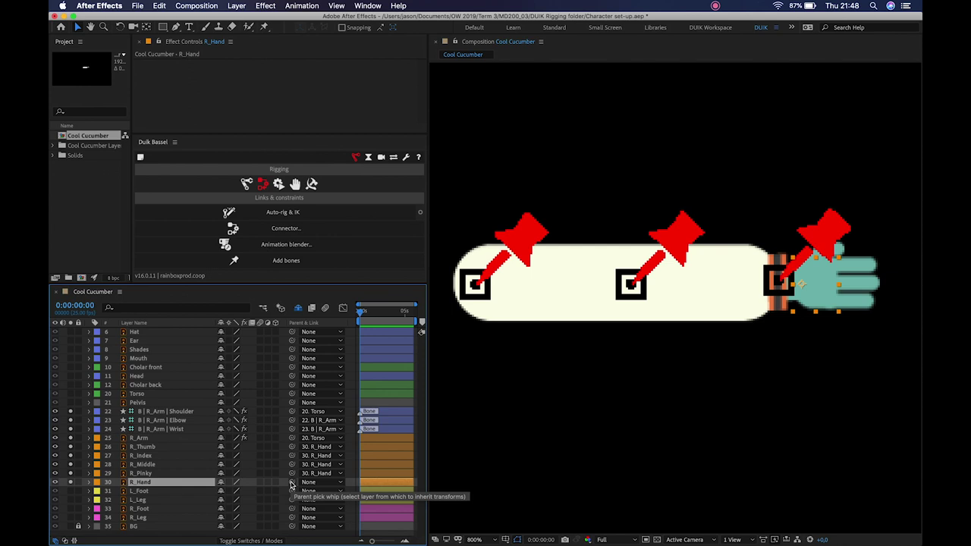
left_click_drag(292, 484, 182, 431)
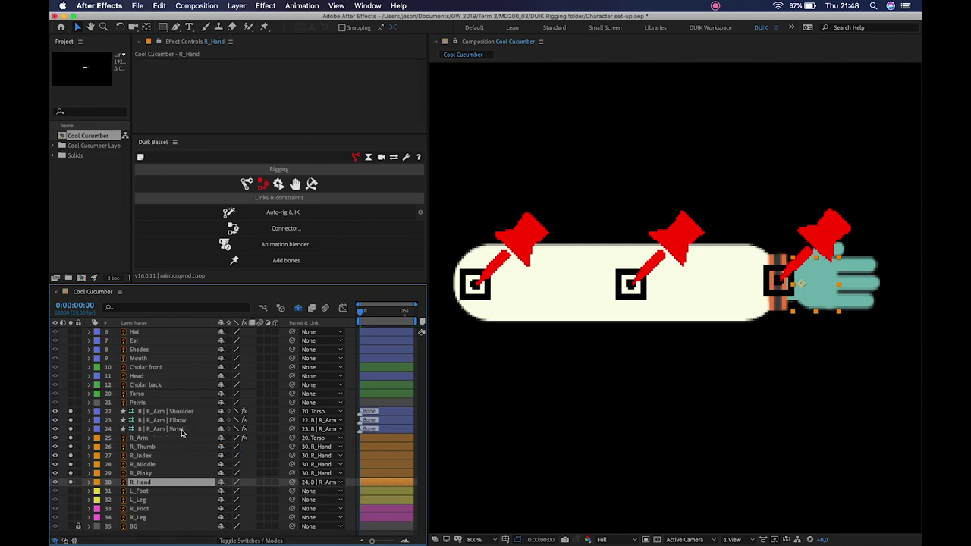
Try rotating and moving the Wrist bone to test that the hand follows it
left_click(182, 430)
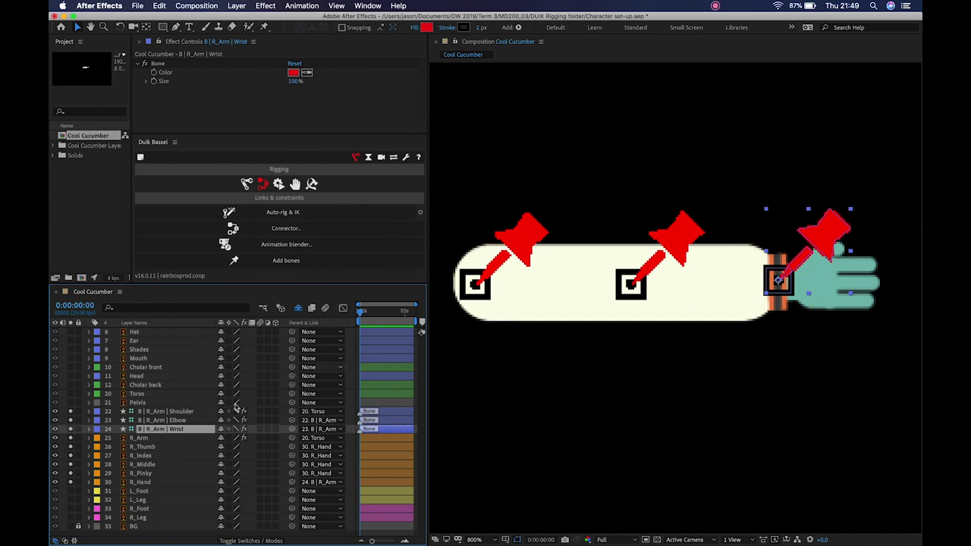
key("r")
mouse_move(229, 438)
left_mouse_down()
mouse_move(197, 440)
mouse_move(256, 442)
mouse_move(228, 440)
left_mouse_up()
left_click(829, 241)
left_click_drag(828, 242, 818, 293)
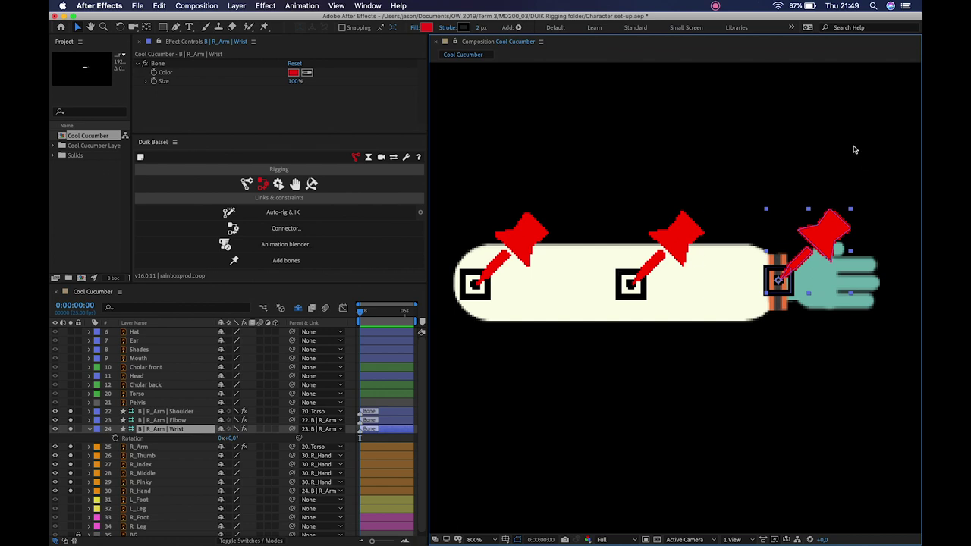
Try moving the Elbow bone to test how the arm bends, and collapse the Wrist bone's properties
left_click(678, 261)
left_click(540, 221)
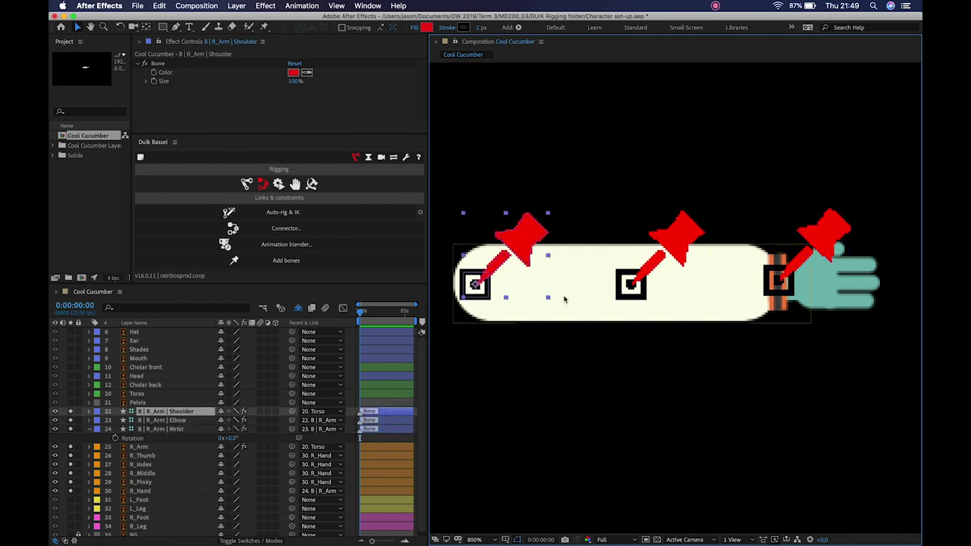
left_click(564, 299)
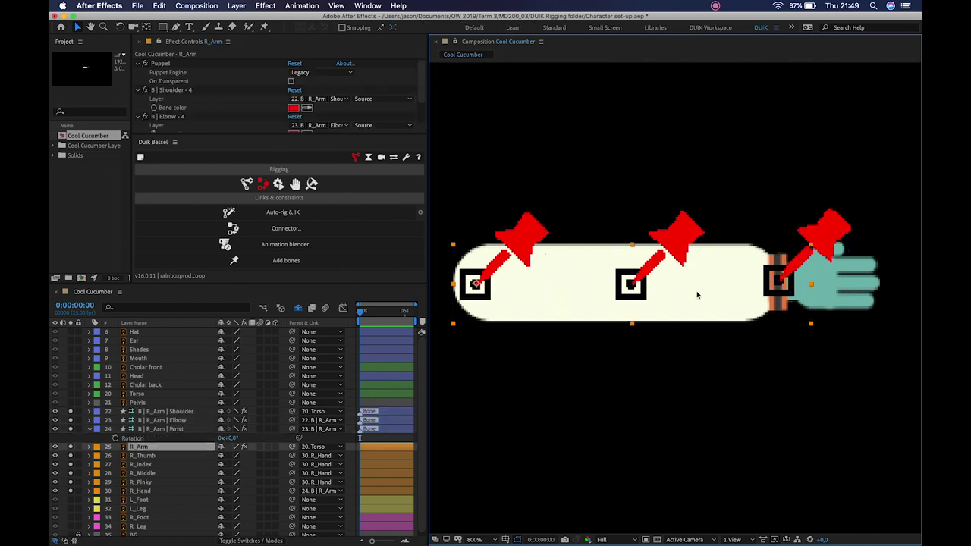
left_click(679, 240)
left_click_drag(679, 241, 677, 215)
left_click(575, 289)
left_click(685, 225)
left_click_drag(685, 225, 672, 242)
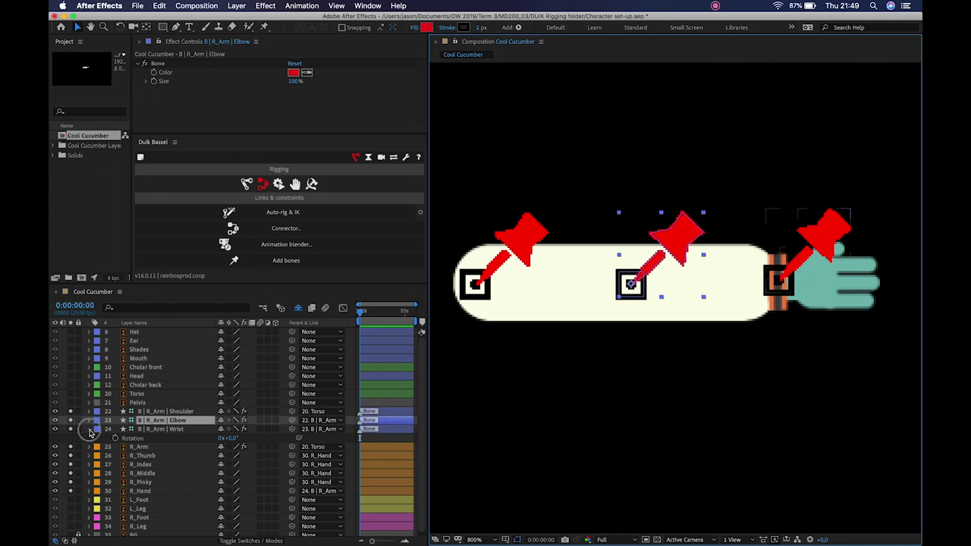
left_click(88, 430)
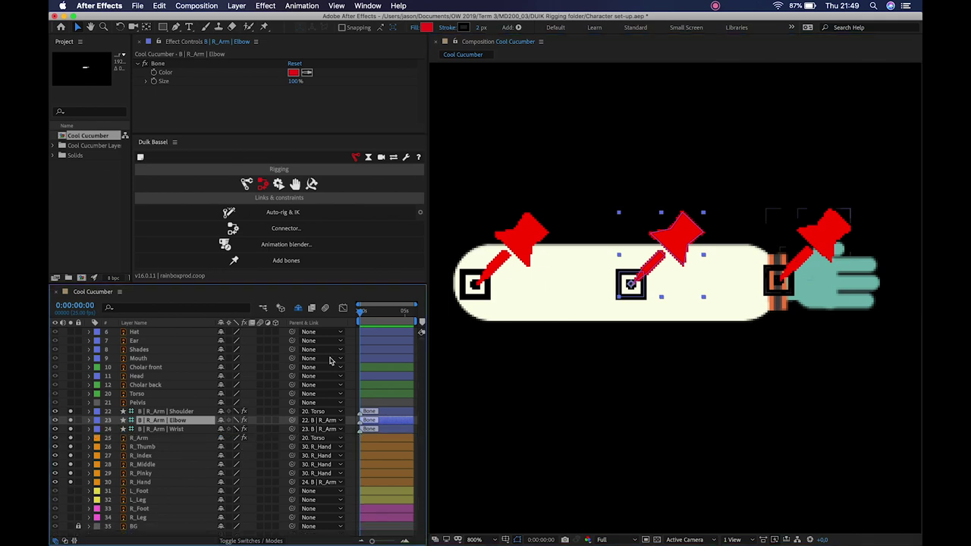
Set the label colour of the Shoulder, Elbow and Wrist bone layers to Orange
left_click(157, 429)
left_click(161, 413, "shift")
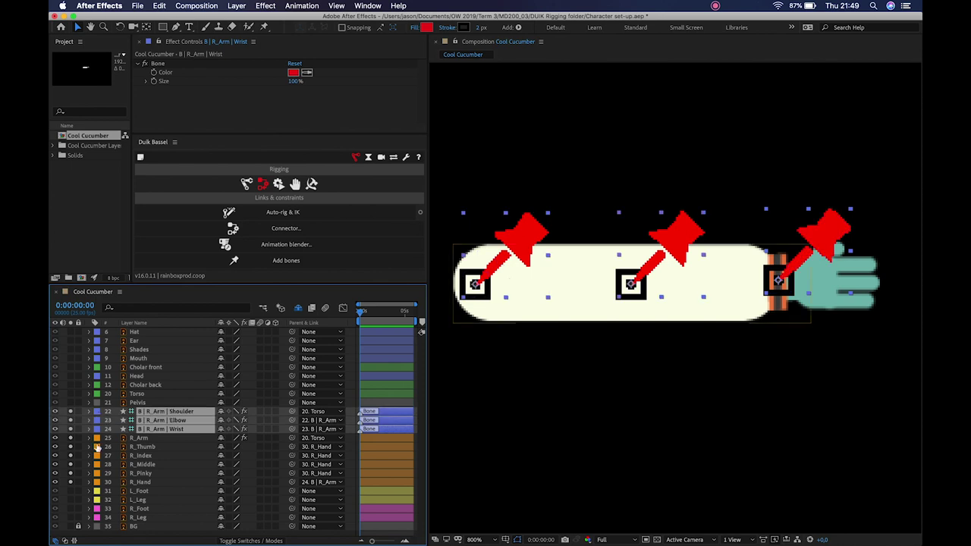
left_click(150, 439)
left_click(150, 448)
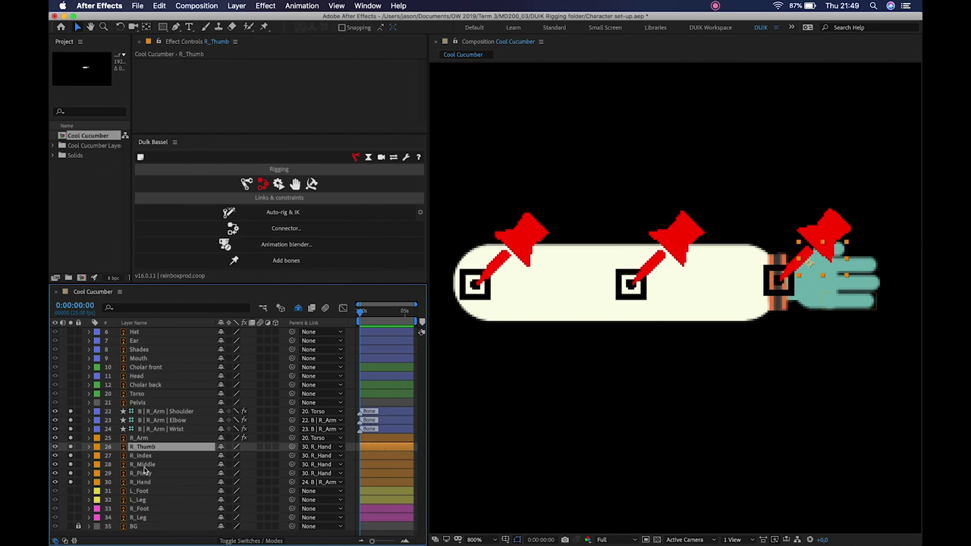
left_click(155, 428)
left_click(156, 411, "shift")
left_click(97, 419)
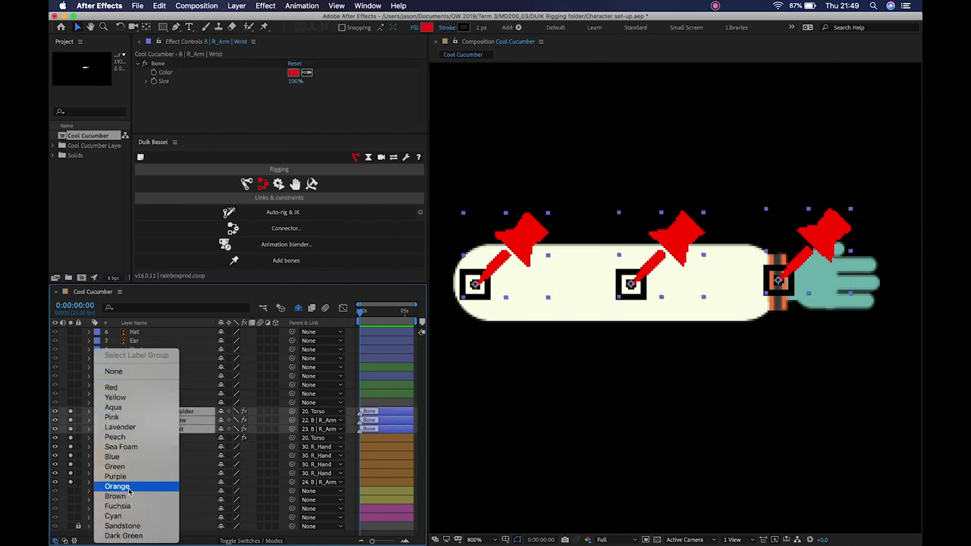
left_click(129, 487)
left_click(461, 403)
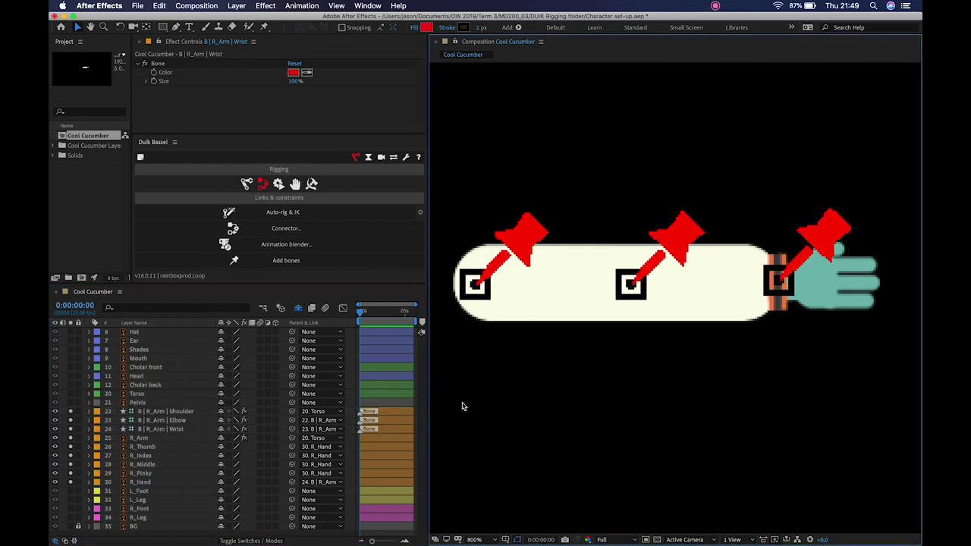
Recolour the Wrist, Elbow and Shoulder bone icons with the orange sampled from their layer labels
left_click(834, 239)
left_click(307, 71)
left_click(100, 426)
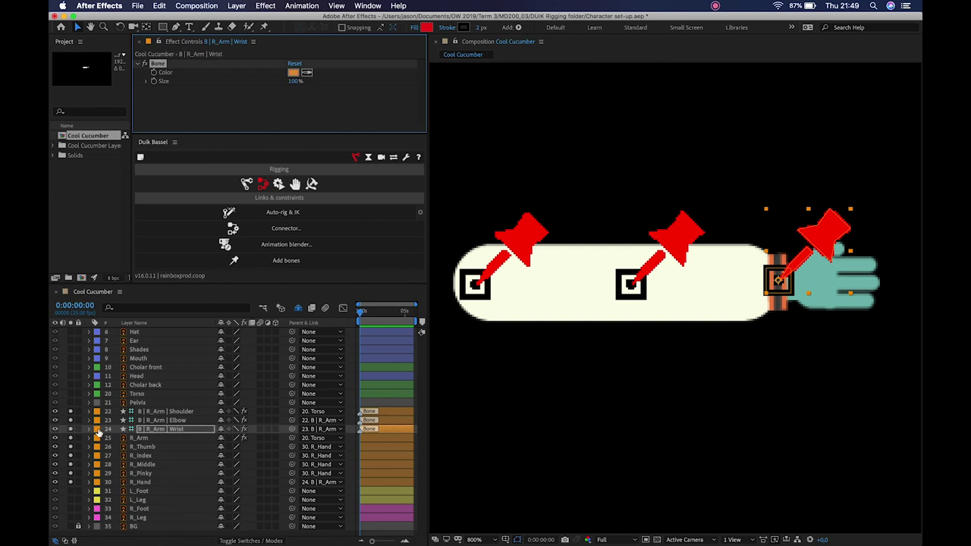
left_click(662, 250)
left_click(307, 72)
left_click(99, 421)
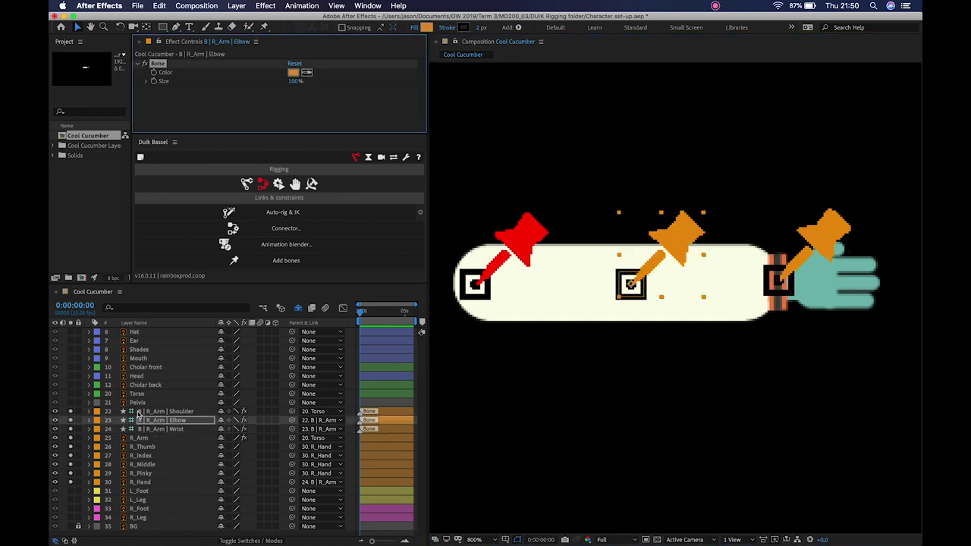
left_click(512, 250)
left_click(306, 73)
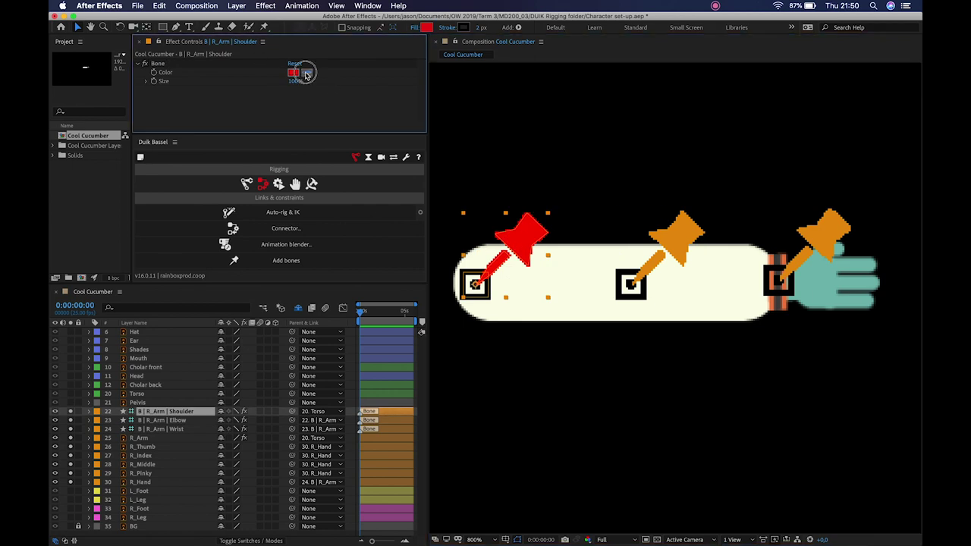
left_click(98, 412)
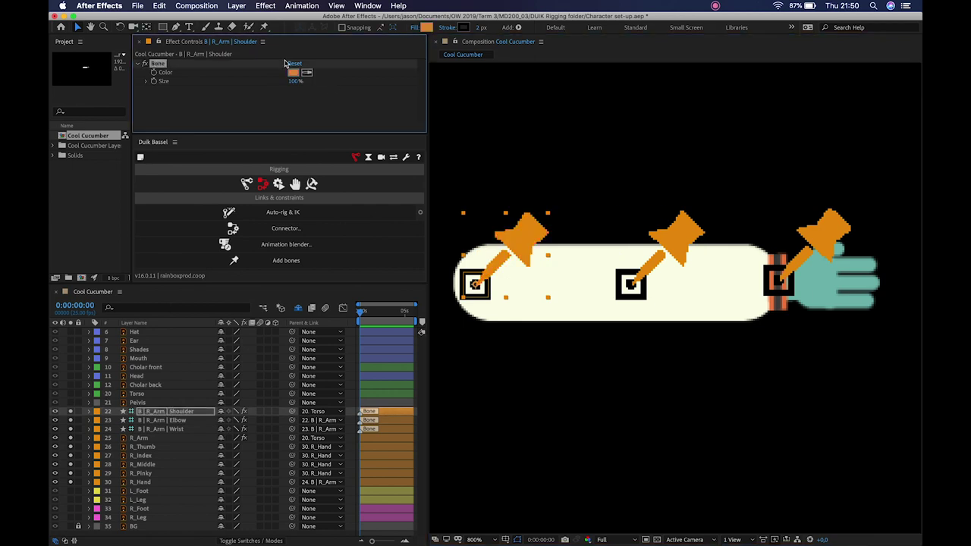
Try a size of 50% for the Shoulder bone's icon
left_click(296, 82)
type("50")
key("Return")
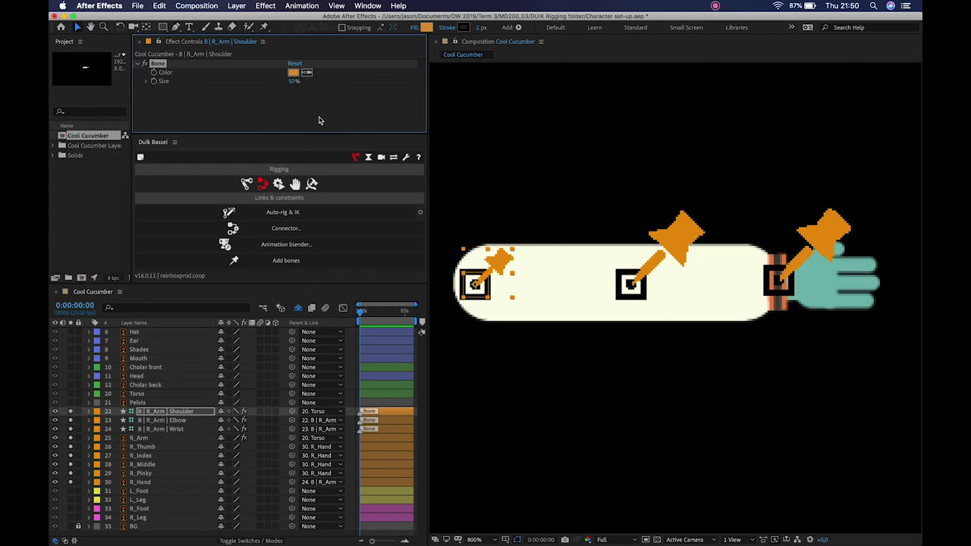
Set the Shoulder bone's icon size to 75%
left_click(294, 81)
type("75")
key("Return")
Set the icon size of the Elbow and Wrist bones to 70%
left_click(677, 232)
left_click(294, 82)
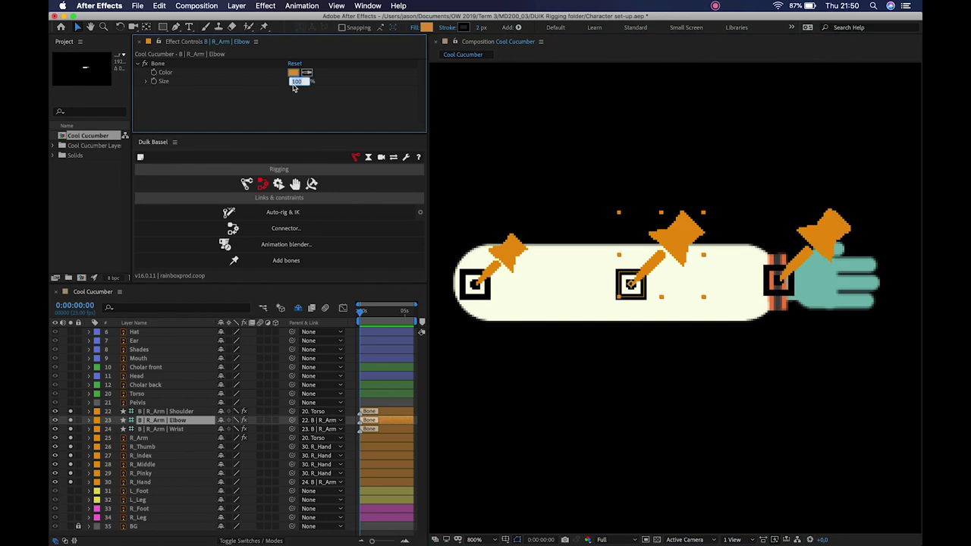
type("70")
key("Return")
left_click(829, 228)
left_click(296, 82)
type("70")
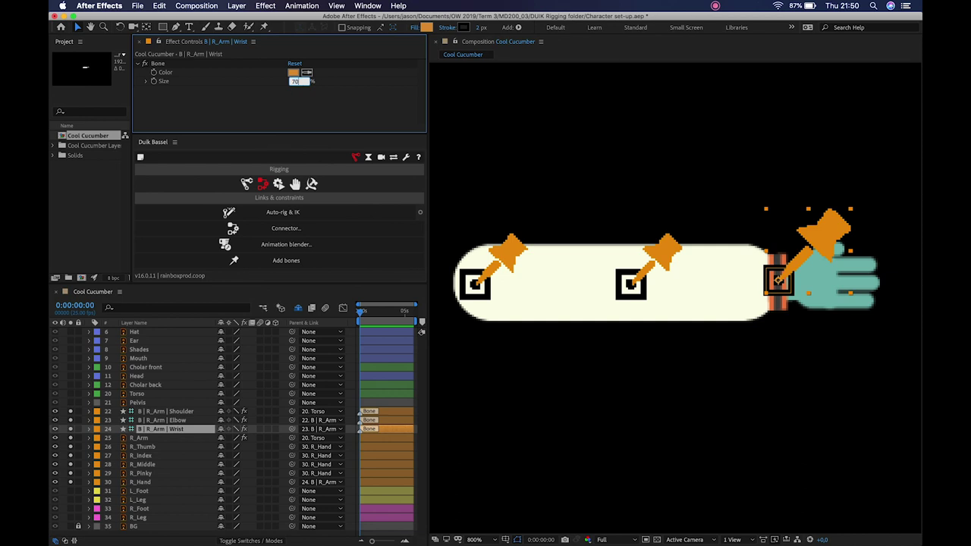
key("Return")
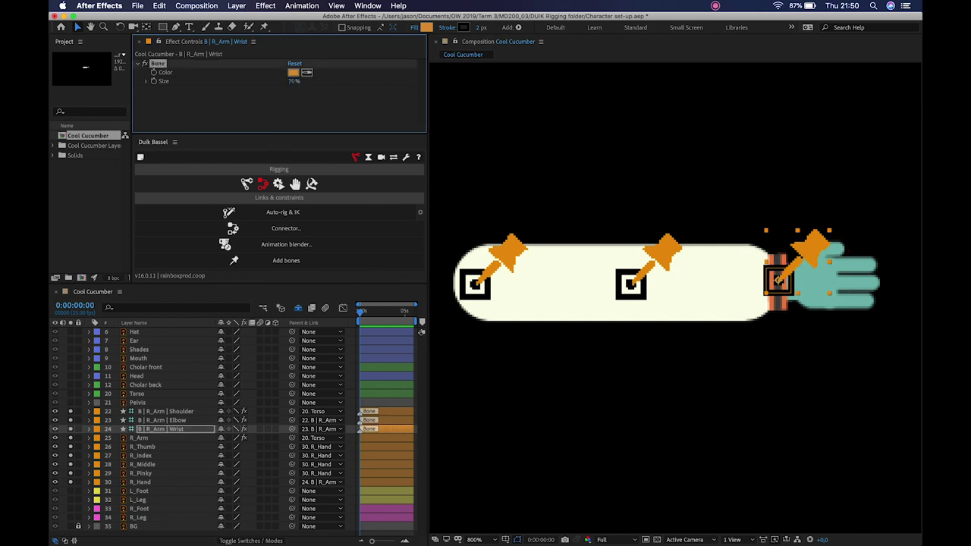
Reveal the shy layers, then unlock and show the S | Arm, S | Forearm, S | Hand and S | Arm Tip structure layers
left_click(164, 410, "shift")
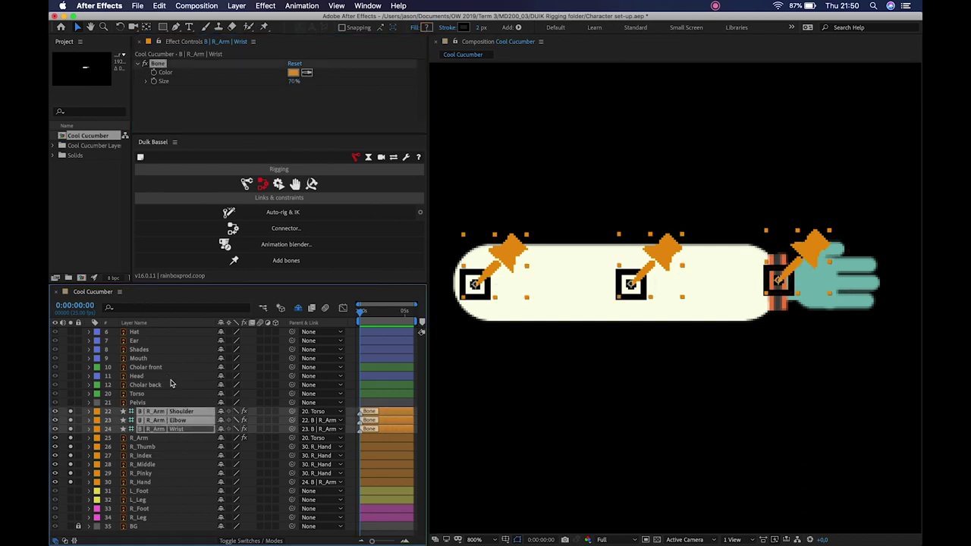
left_click(297, 307)
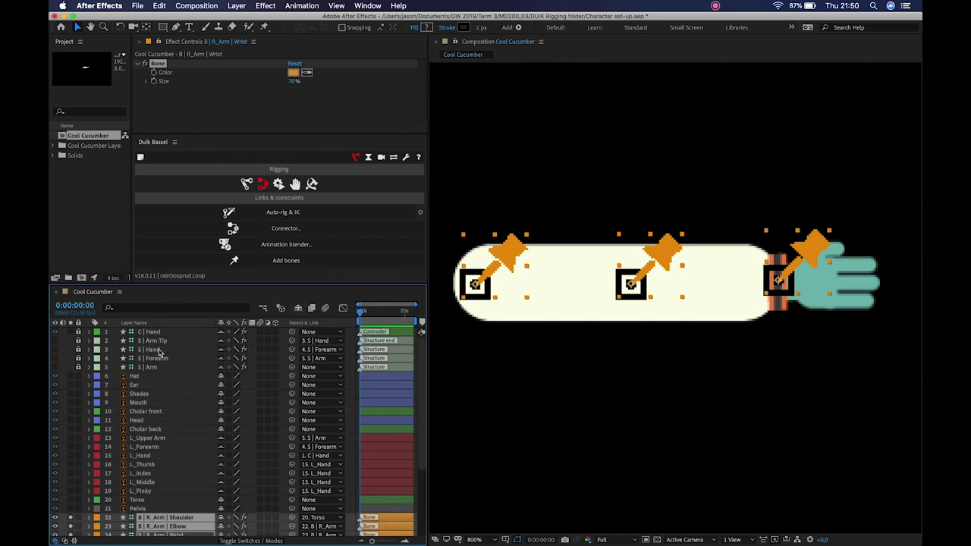
key("F2")
left_click_drag(79, 341, 79, 369)
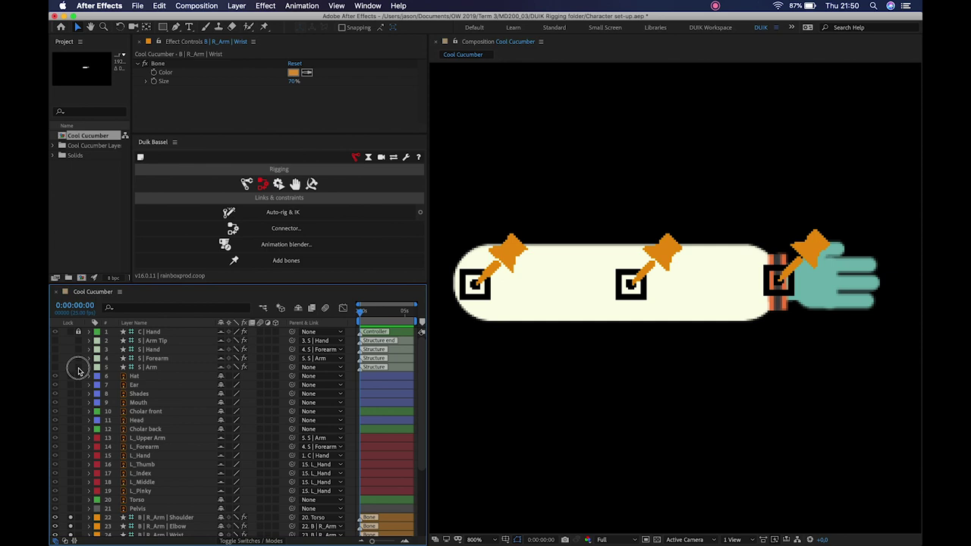
left_click(148, 367)
left_click(158, 341, "shift")
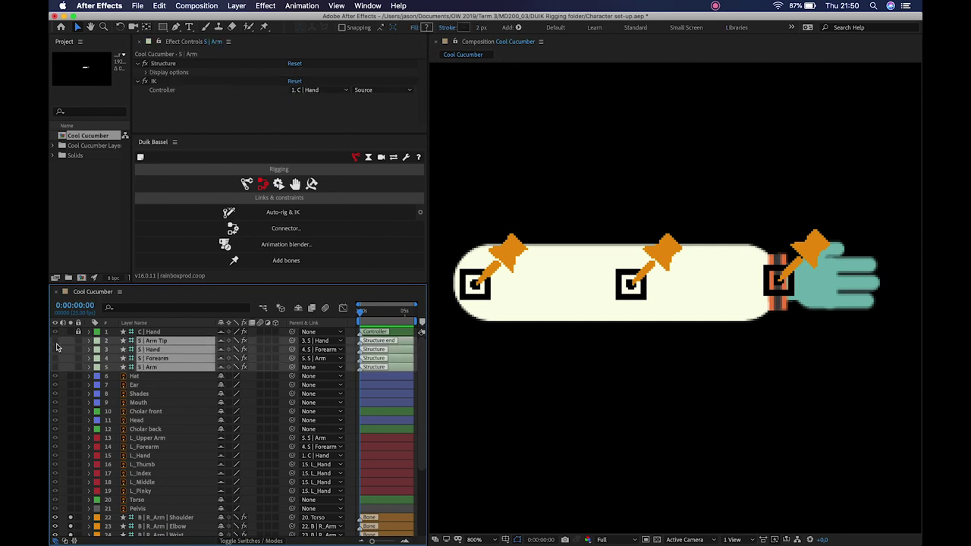
scroll(62, 529, "down", 3)
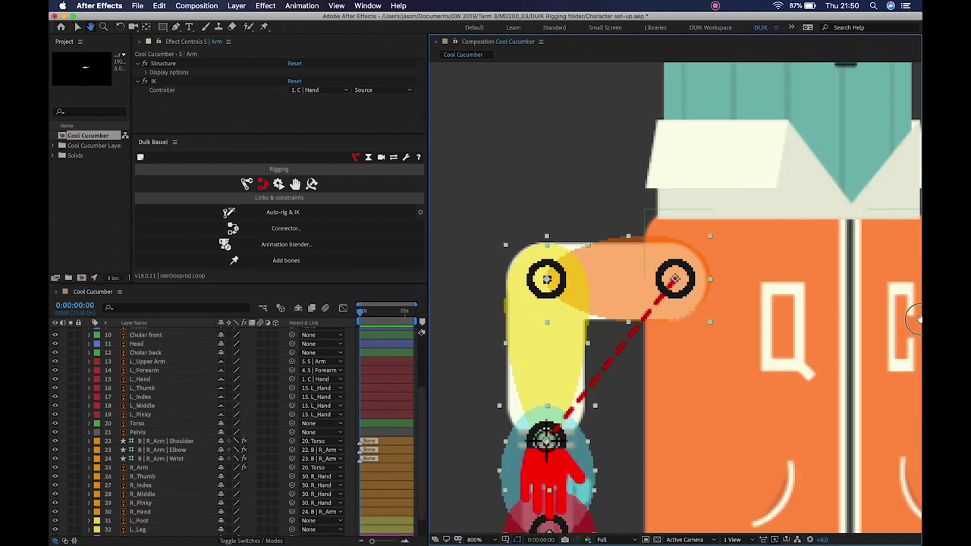
Set the label colour of the C | Hand controller and the four arm structure layers to Red
left_click_drag(683, 342, 594, 290)
left_click(153, 362)
scroll(156, 364, "up", 3)
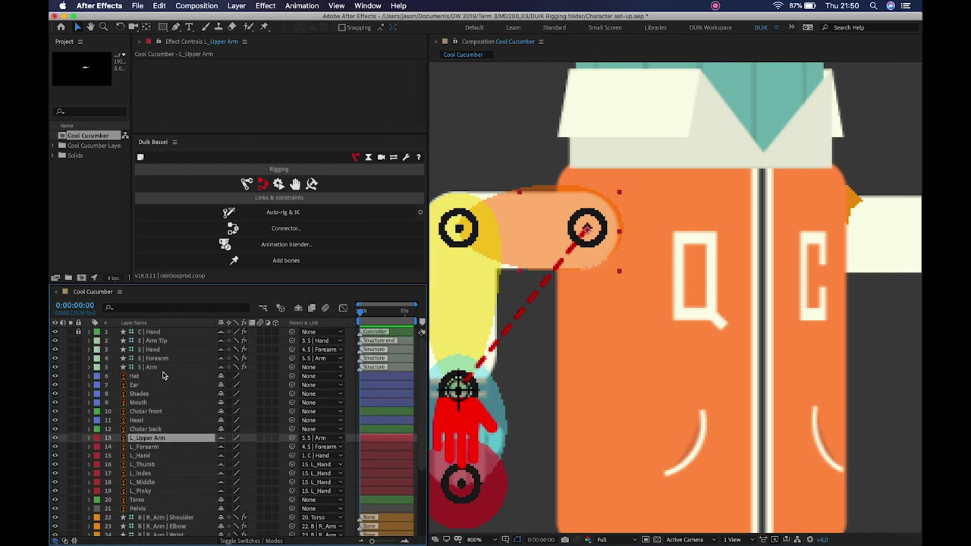
left_click(152, 368)
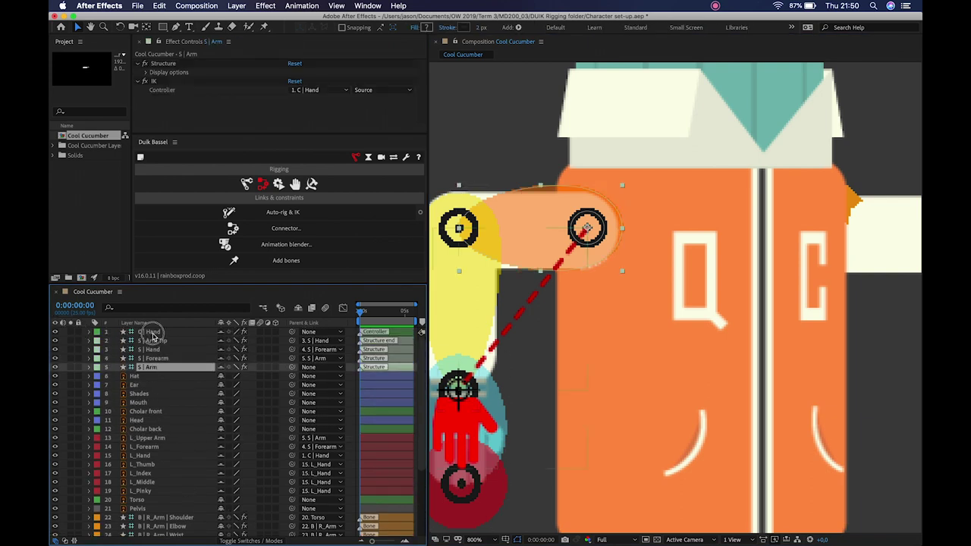
left_click(152, 334, "shift")
left_click(97, 332)
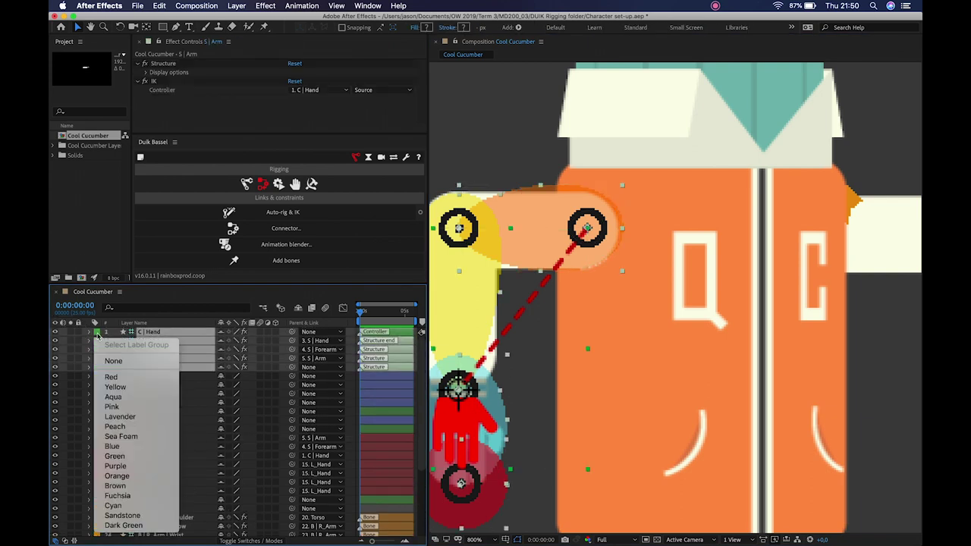
left_click(112, 377)
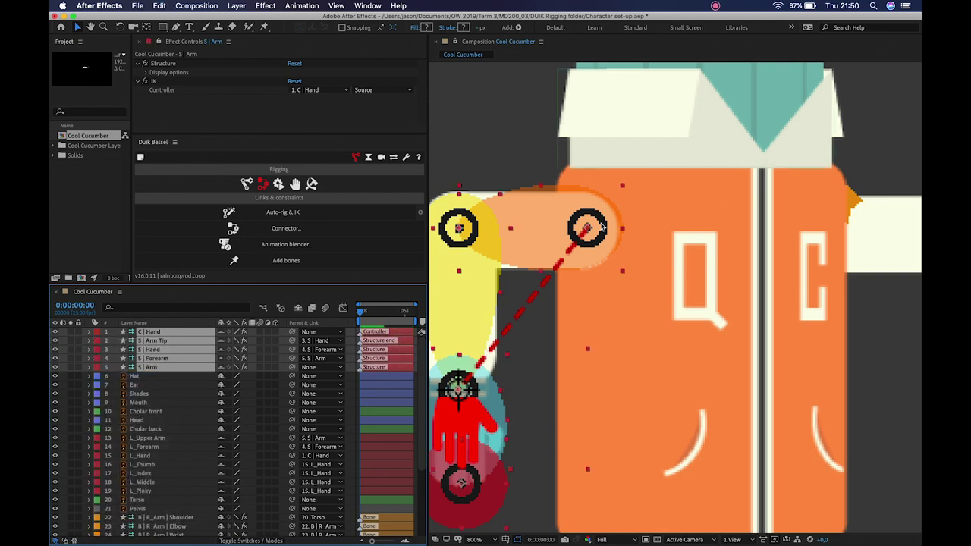
Hide the shy layers from the timeline and hide the arm structures in the composition with Duik's Show/hide structures command
left_click(153, 377)
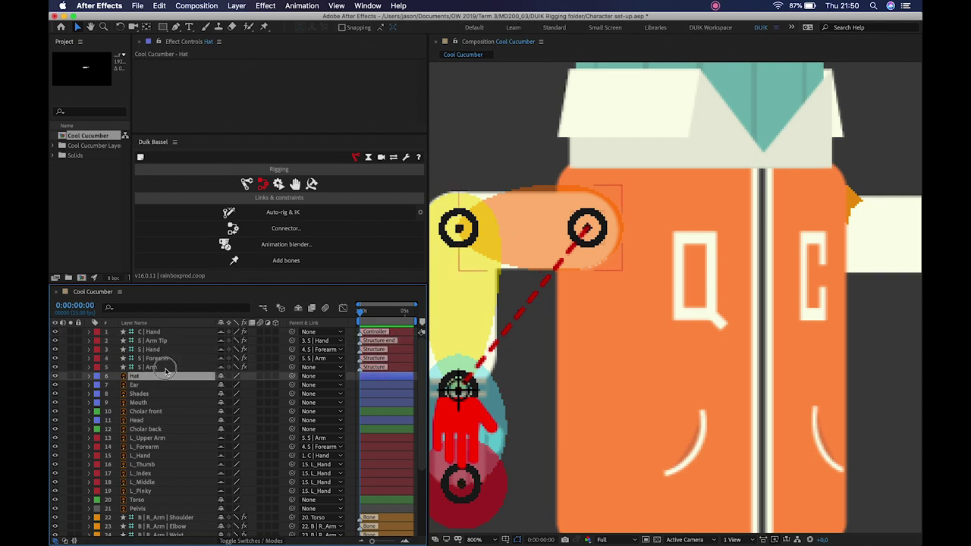
left_click(165, 368)
left_click(164, 343, "shift")
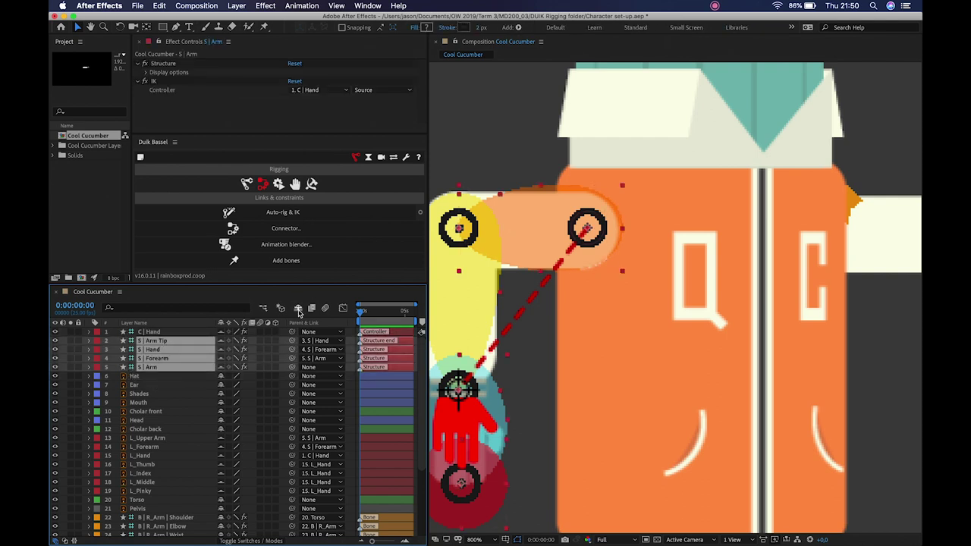
left_click(298, 309)
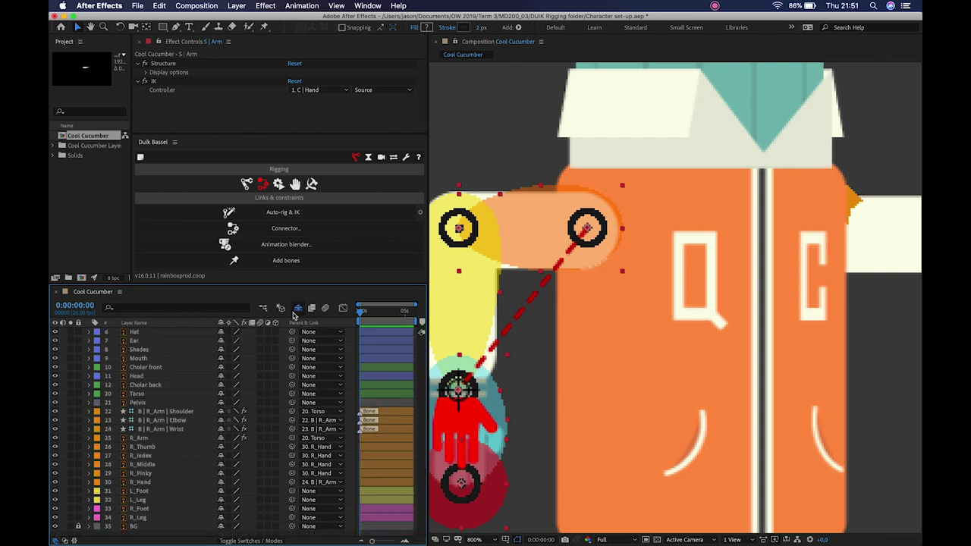
left_click(494, 113)
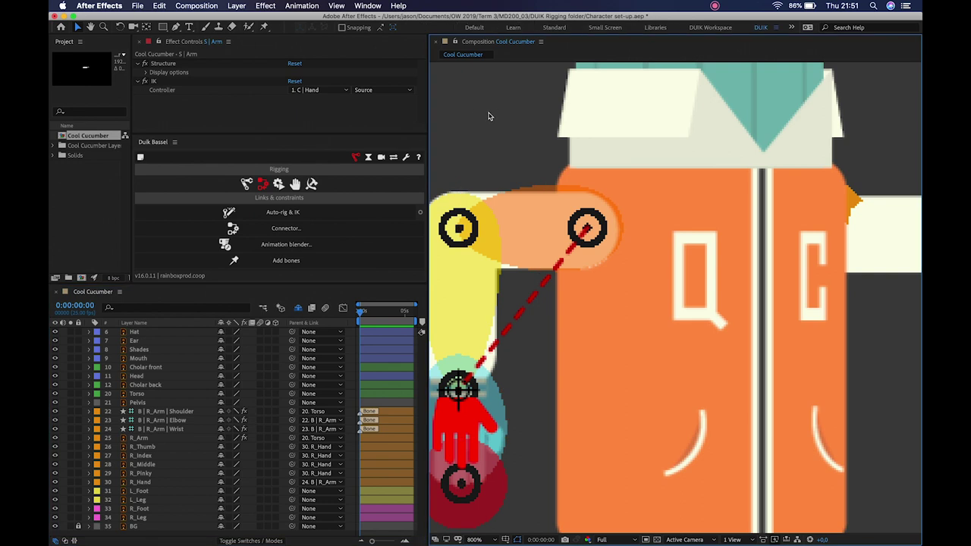
left_click(247, 184)
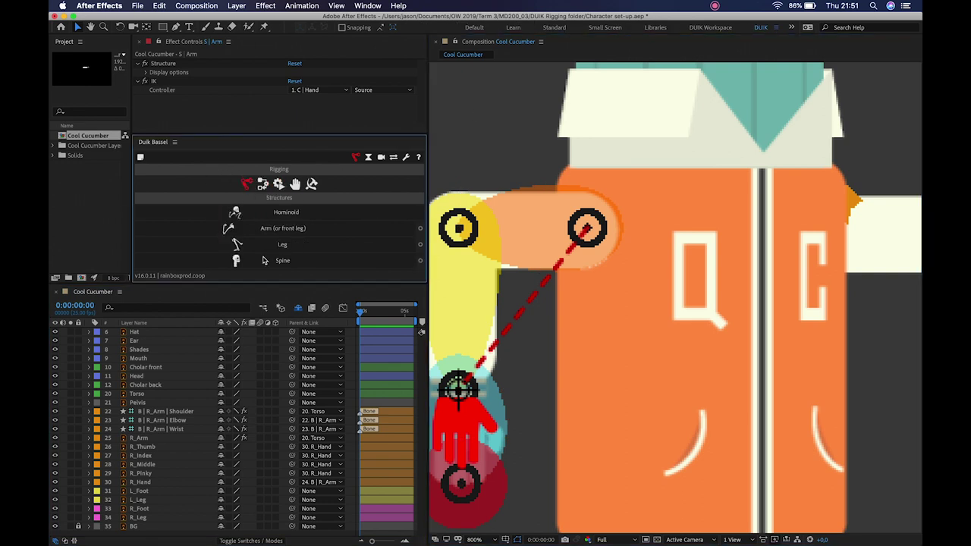
left_click_drag(268, 284, 267, 371)
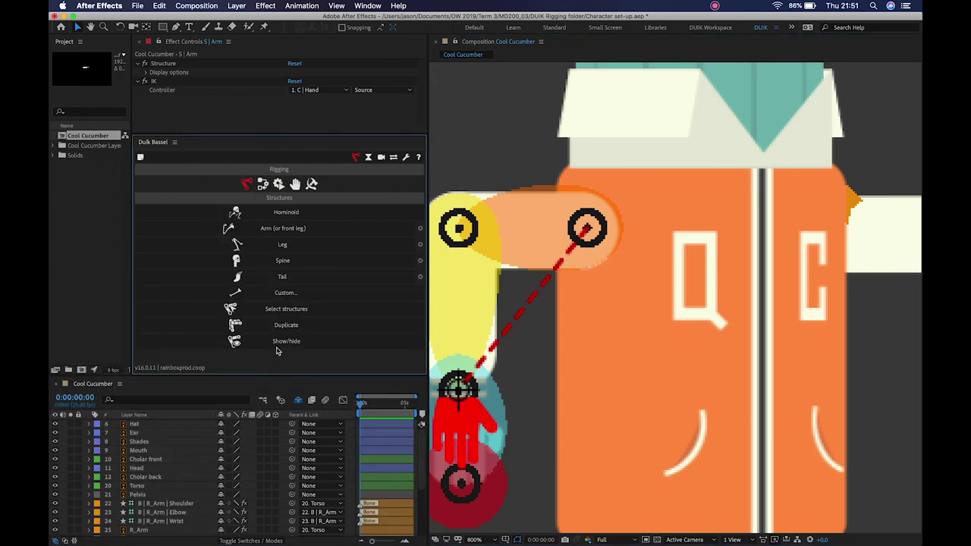
left_click(285, 341)
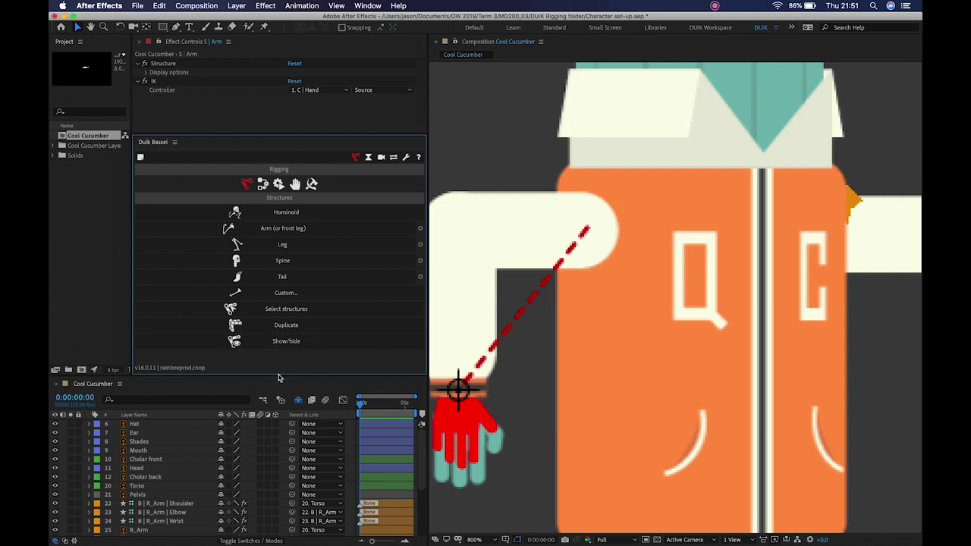
left_click_drag(279, 375, 281, 267)
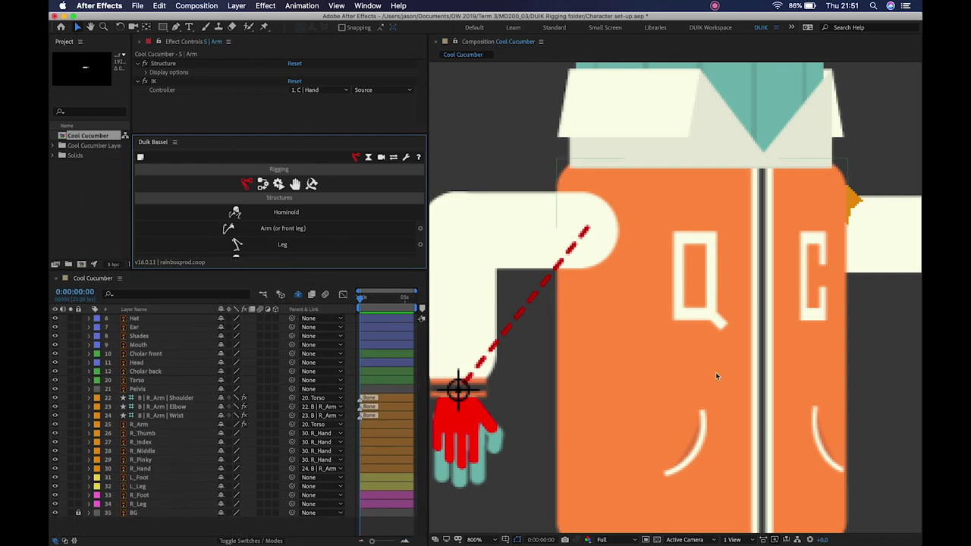
Reveal the shy layers and move the R_Arm Shoulder, Elbow and Wrist bone layers between S | Arm and Hat
left_click_drag(595, 320, 587, 314)
scroll(586, 314, "right", 10)
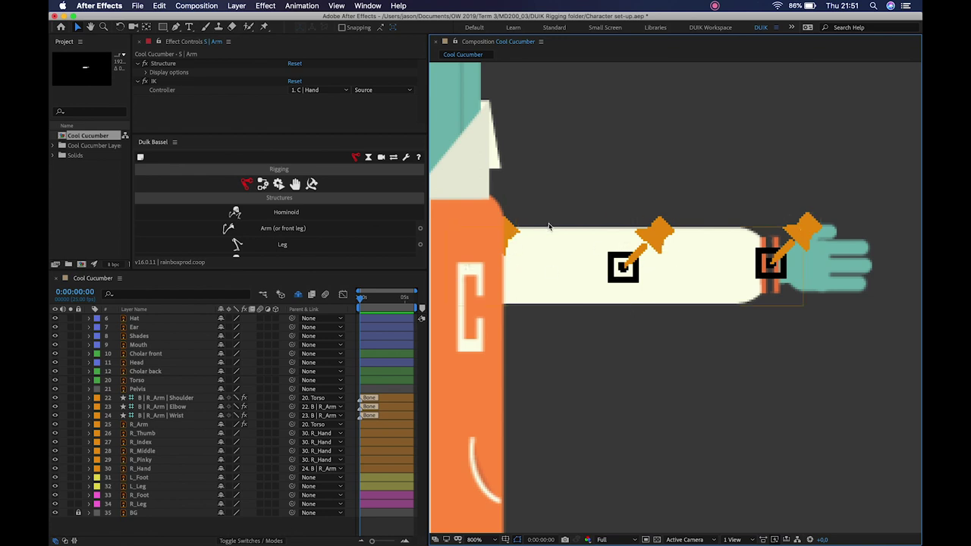
left_click(173, 398)
left_click(168, 416, "shift")
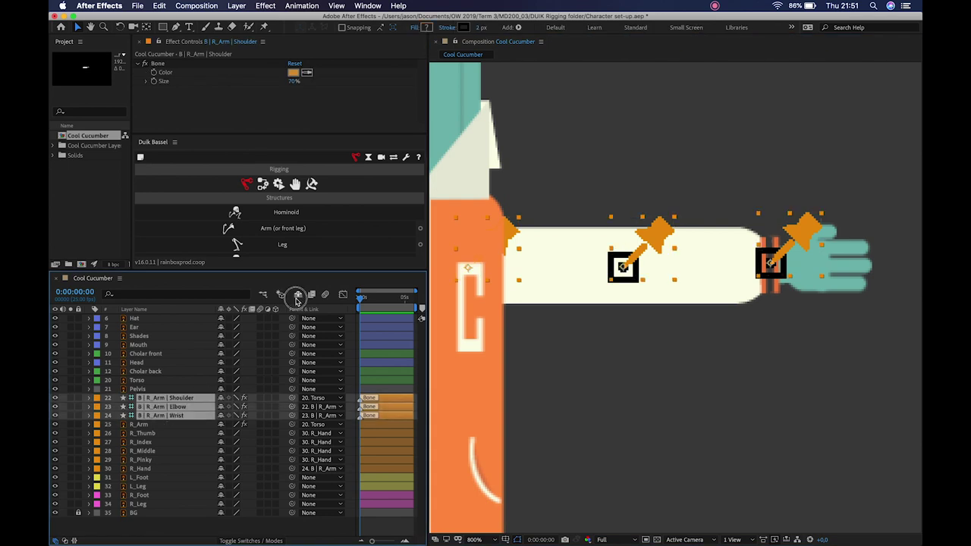
left_click(298, 295)
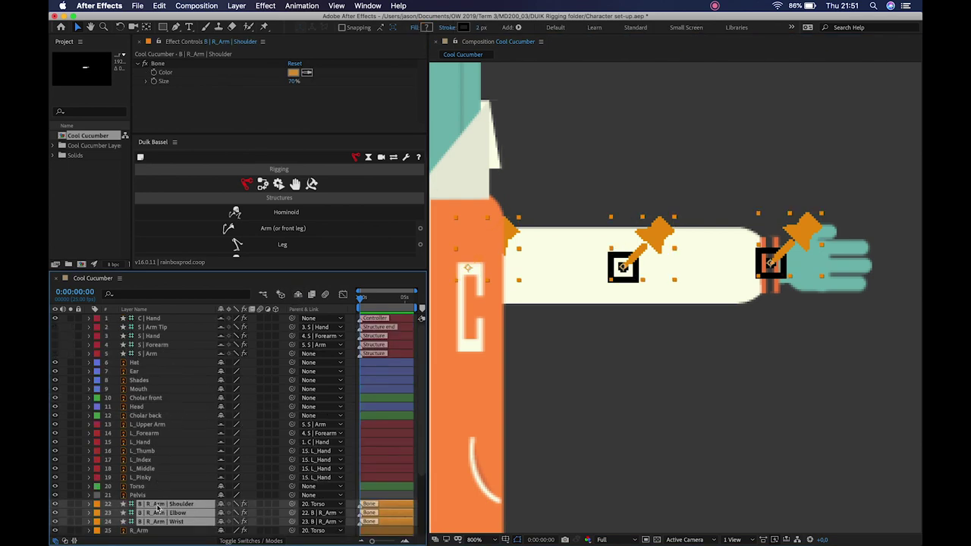
left_click_drag(158, 506, 170, 361)
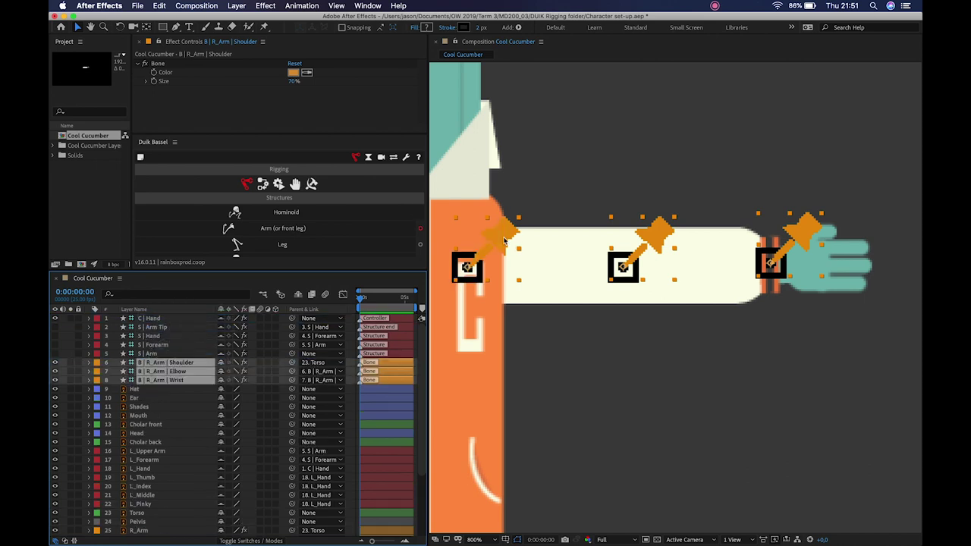
left_click(613, 351)
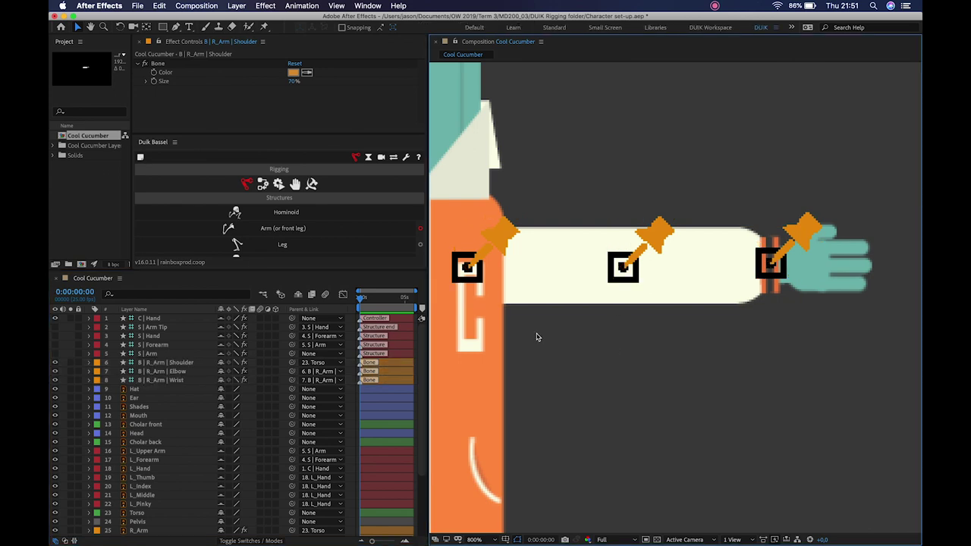
Examine the whole upper body with the right arm's bones and the left arm's C | Hand controller at 400% zoom
left_click_drag(536, 336, 661, 325)
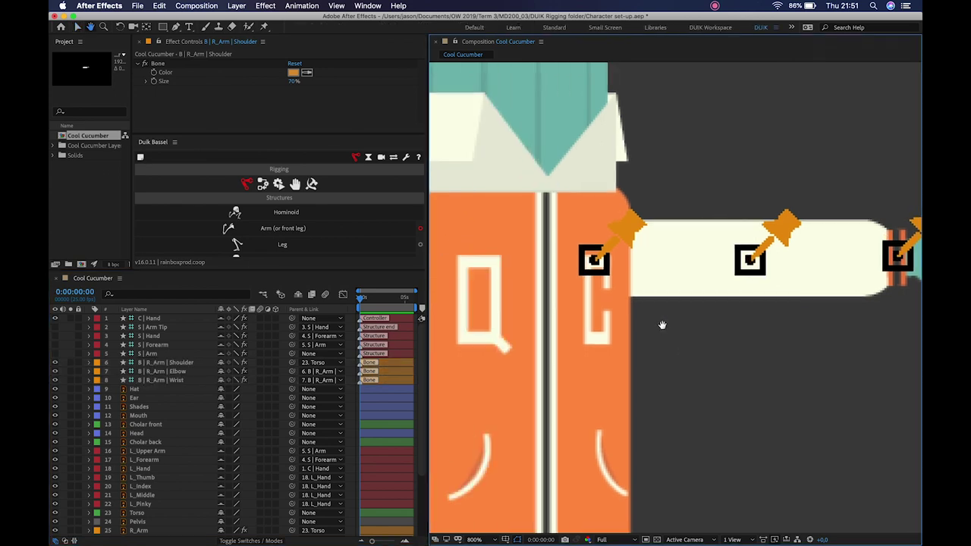
left_click(469, 370)
left_click_drag(487, 390, 579, 262)
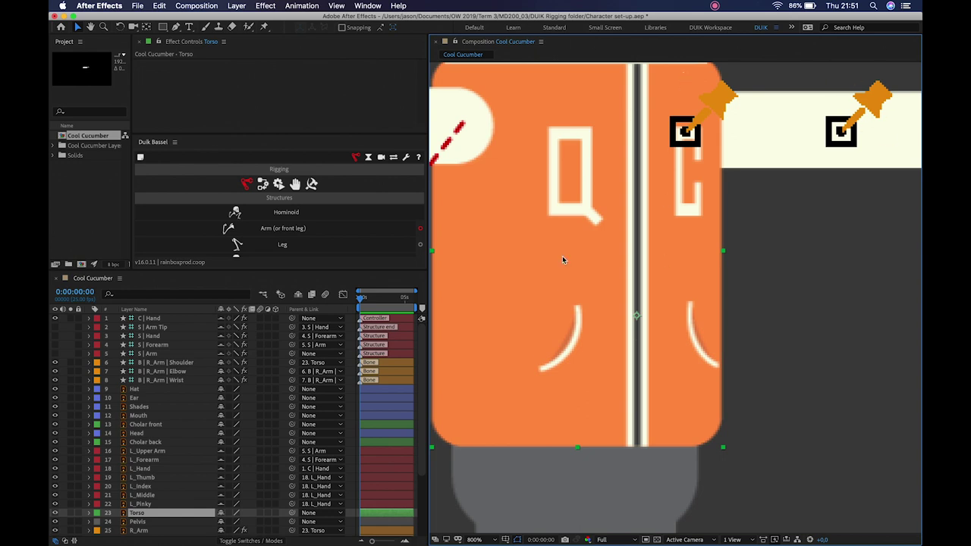
key("comma")
key("h")
left_click_drag(607, 310, 666, 288)
key("v")
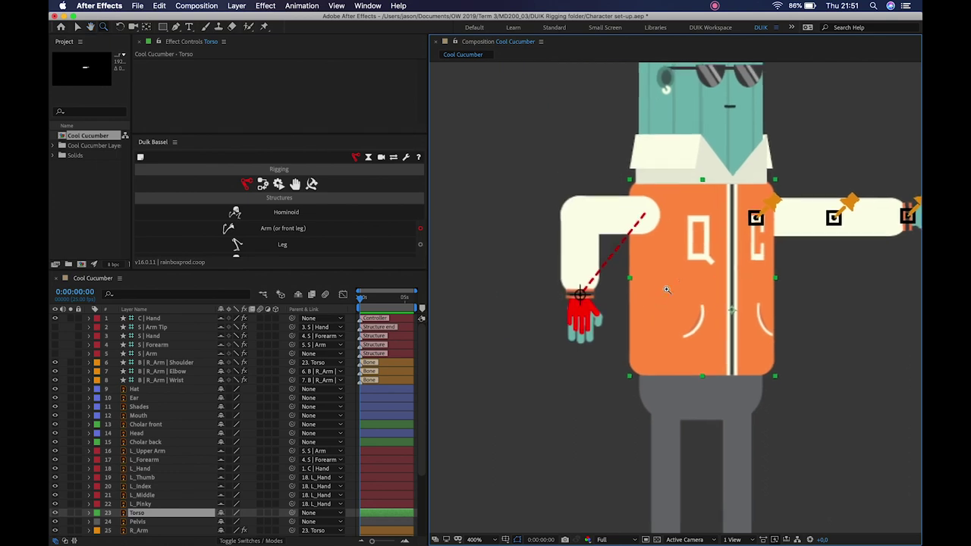
left_click(528, 190)
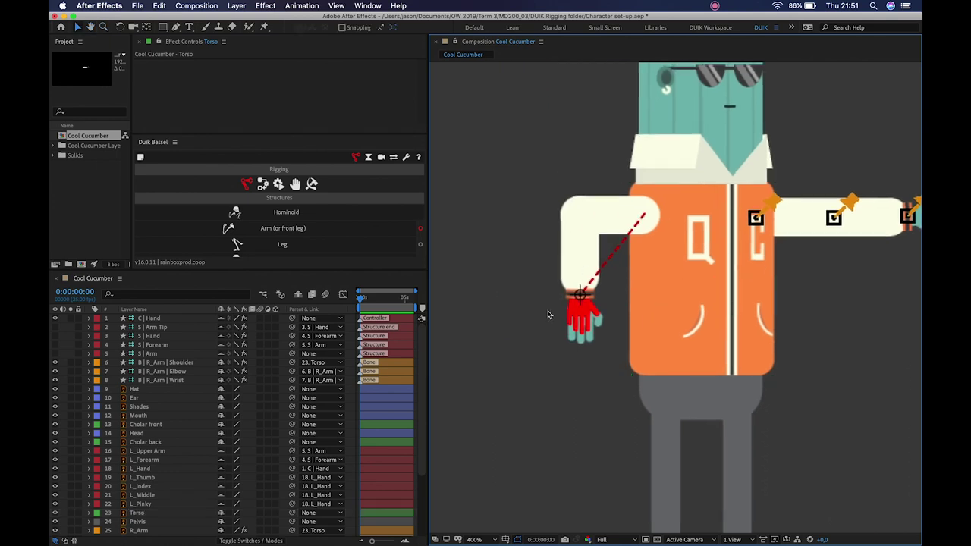
left_click(590, 319)
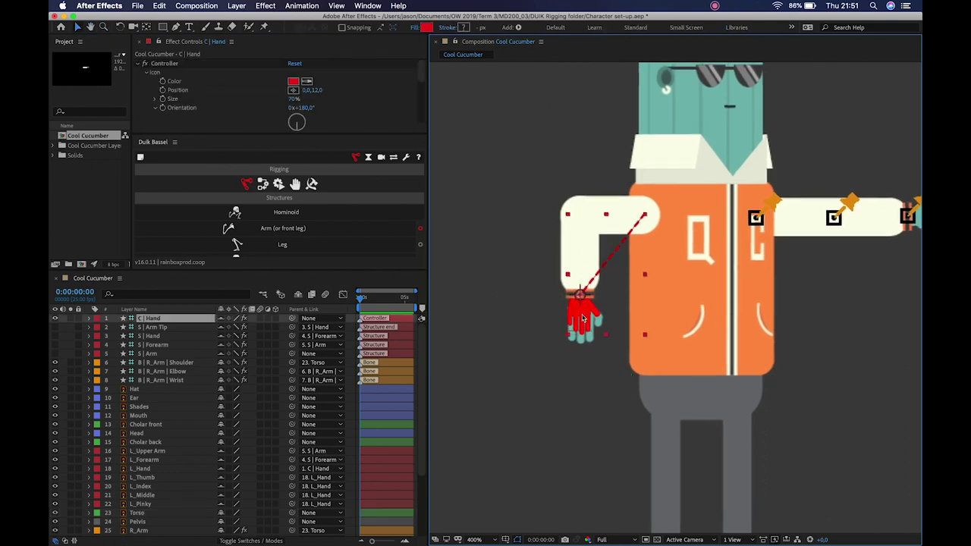
left_click(530, 208)
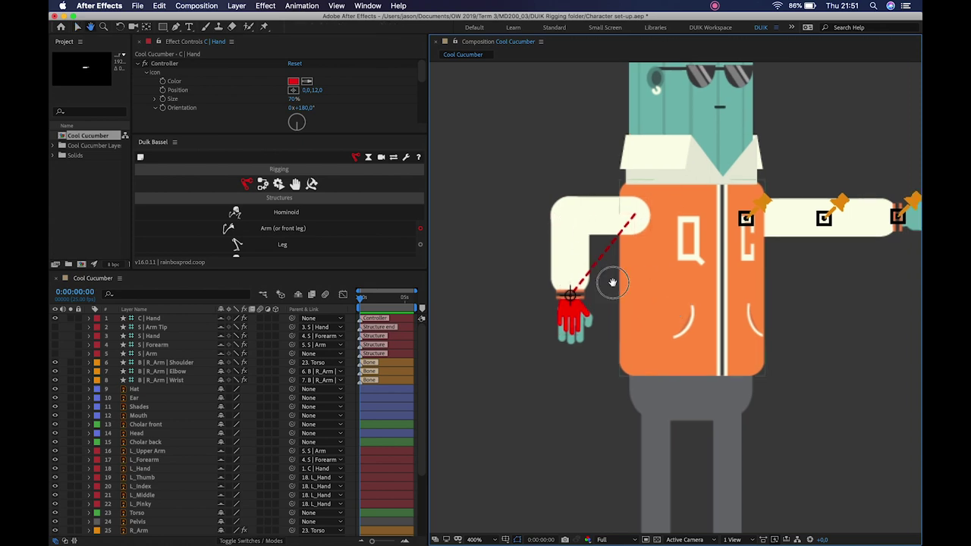
Nudge the R_Leg and R_Foot layers together about two pixels upward
scroll(628, 278, "down", 5)
key("z")
left_click(691, 227)
left_click_drag(692, 227, 661, 96)
key("v")
left_click(661, 212)
left_click_drag(606, 201, 729, 301)
left_click_drag(780, 345, 678, 475)
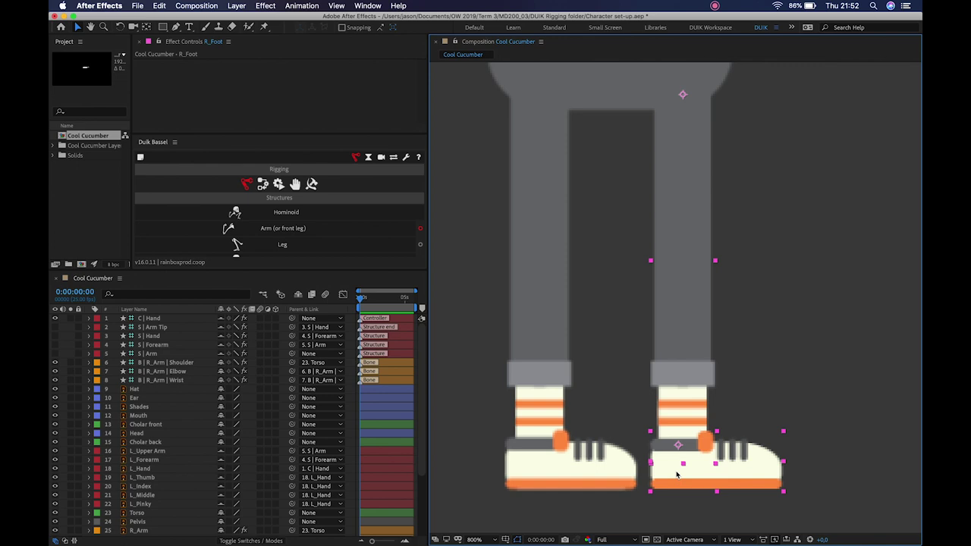
key("Up")
key("Up")
key("Up")
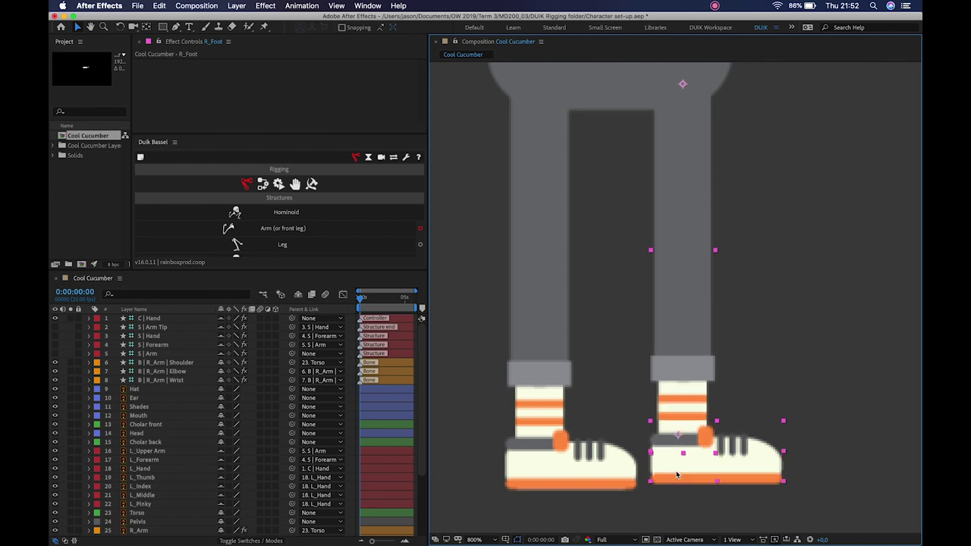
key("Down")
left_click(766, 331)
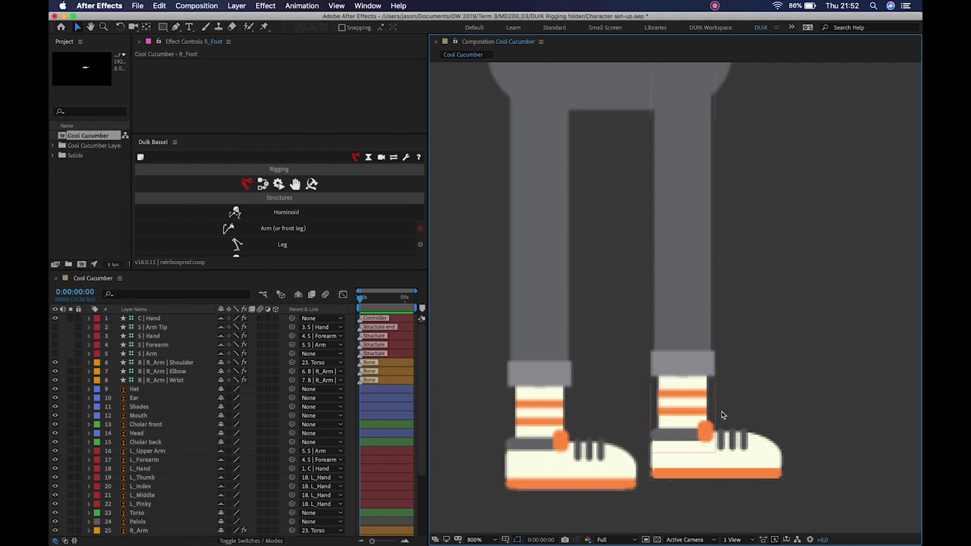
Hide the shy layers and isolate the R_Leg layer with solo, leaving R_Foot out of view
left_click_drag(800, 331, 649, 482)
scroll(258, 512, "down", 5)
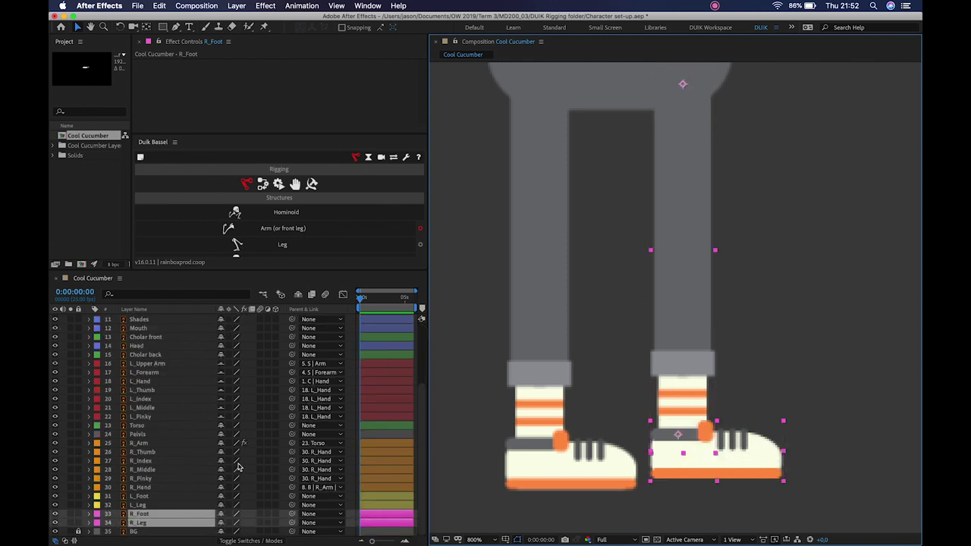
left_click(298, 296)
left_click(71, 494)
left_click_drag(776, 292, 729, 310)
left_click(632, 305)
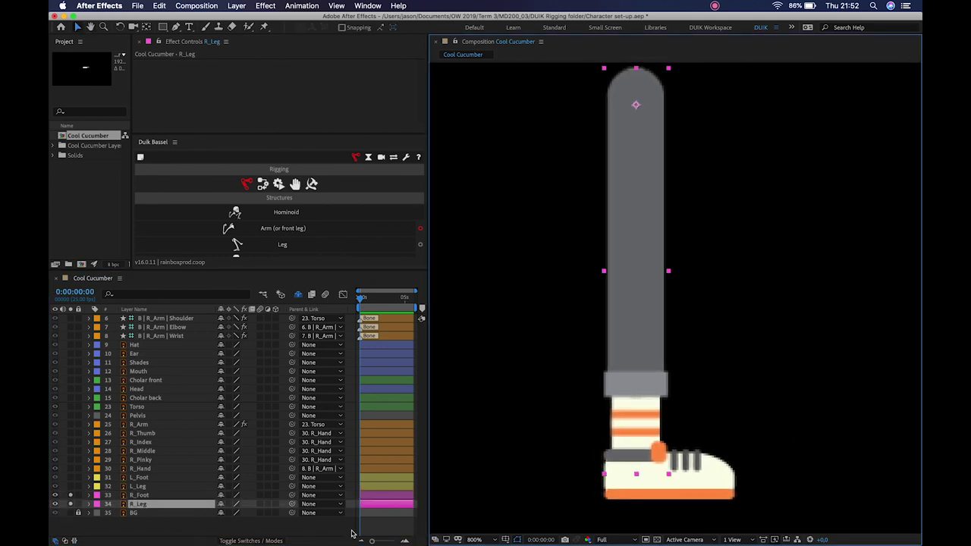
left_click(71, 495)
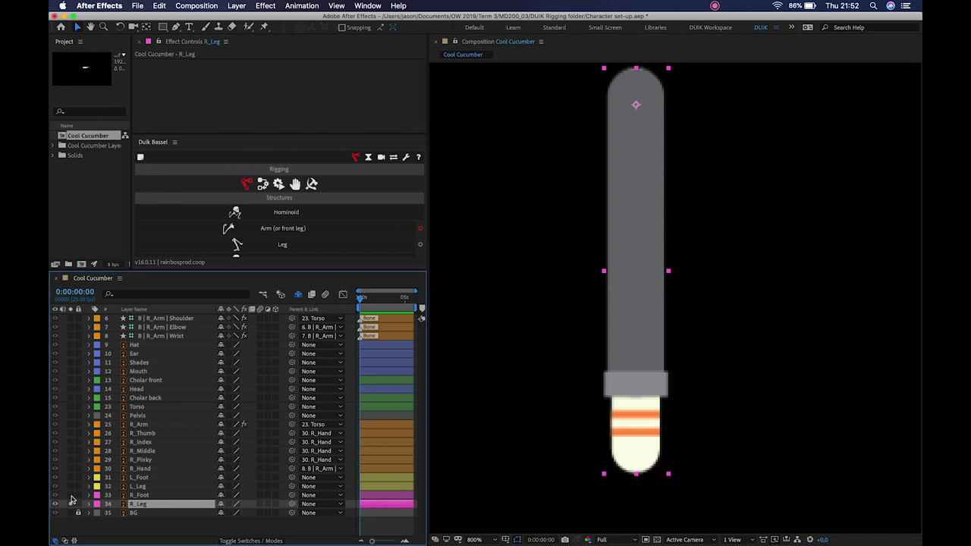
Place puppet pins at the ankle, knee and hip of R_Leg and set its Puppet Engine to Legacy
left_click(264, 27)
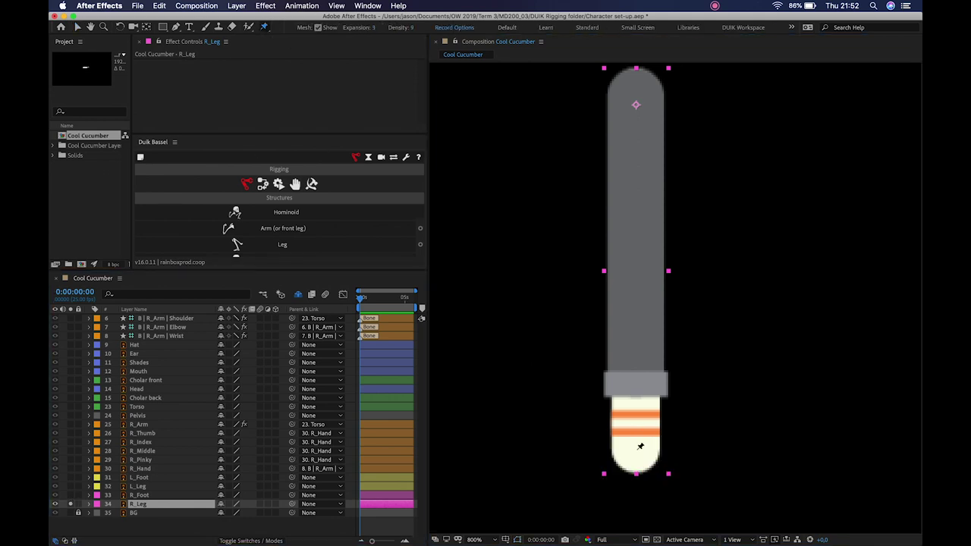
left_click(641, 446)
left_click(639, 270)
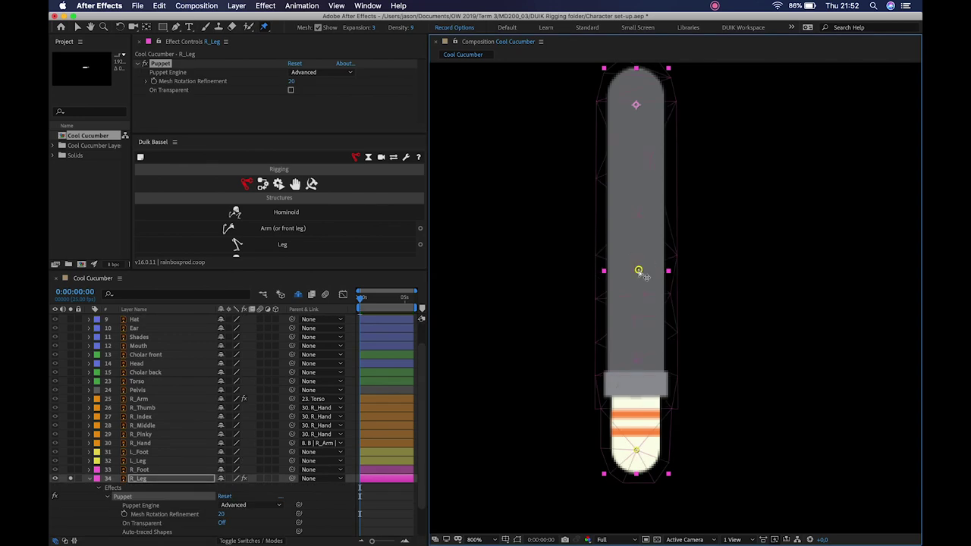
left_click(636, 104)
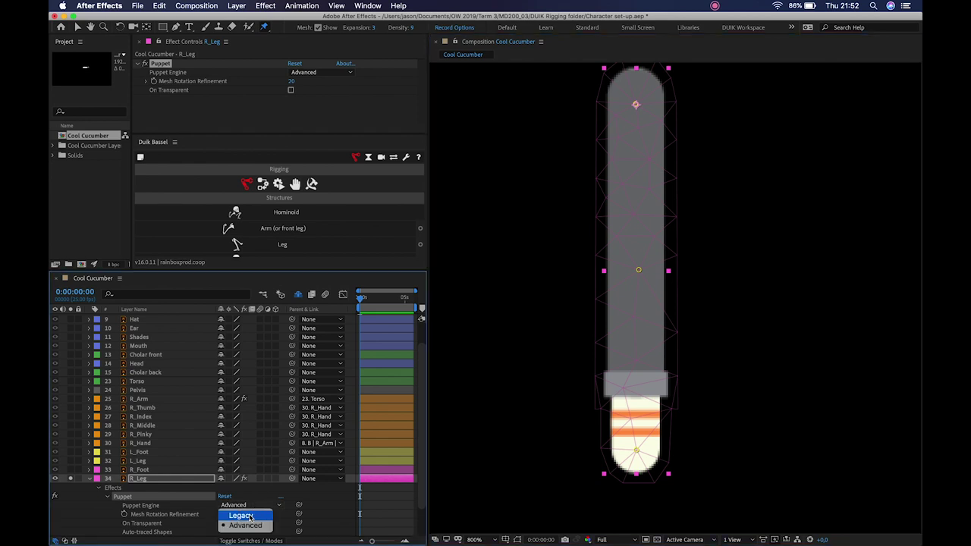
left_click(248, 515)
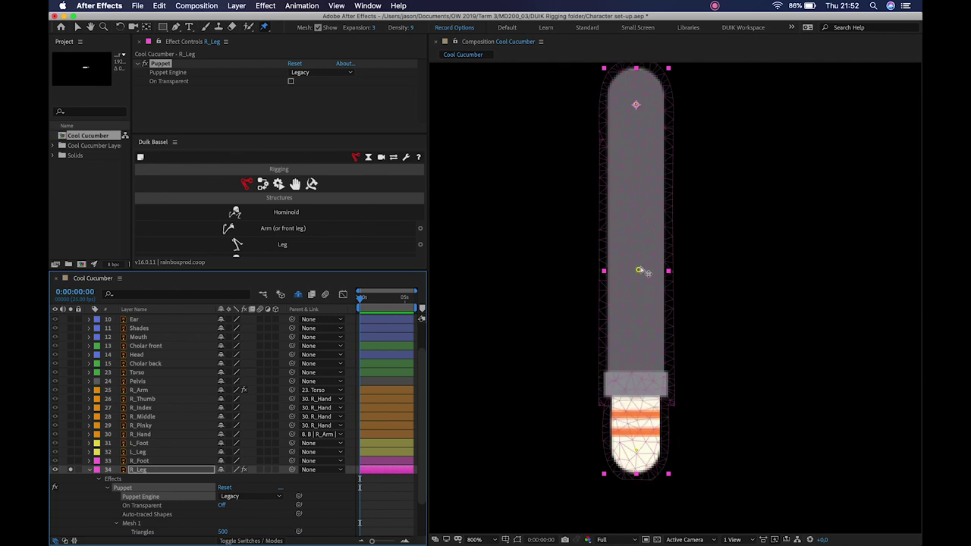
left_click(638, 271)
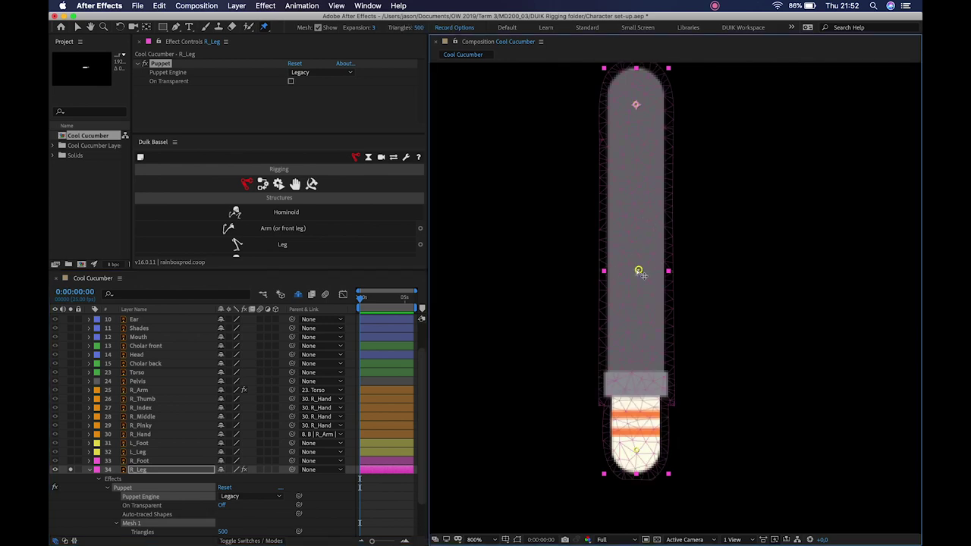
scroll(271, 407, "down", 2)
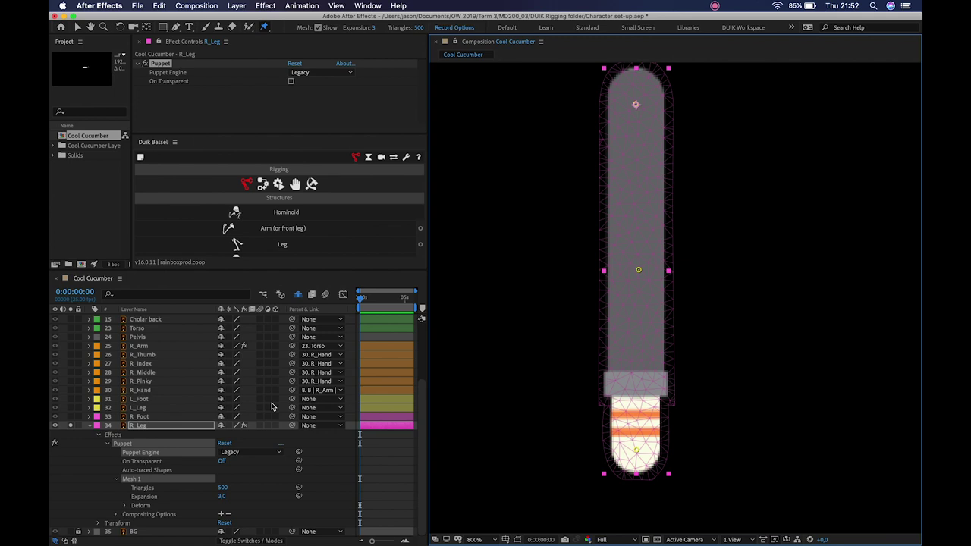
Reveal the R_Leg puppet pins and rename them from foot to top as Ankle, Knee and Hip
key("u")
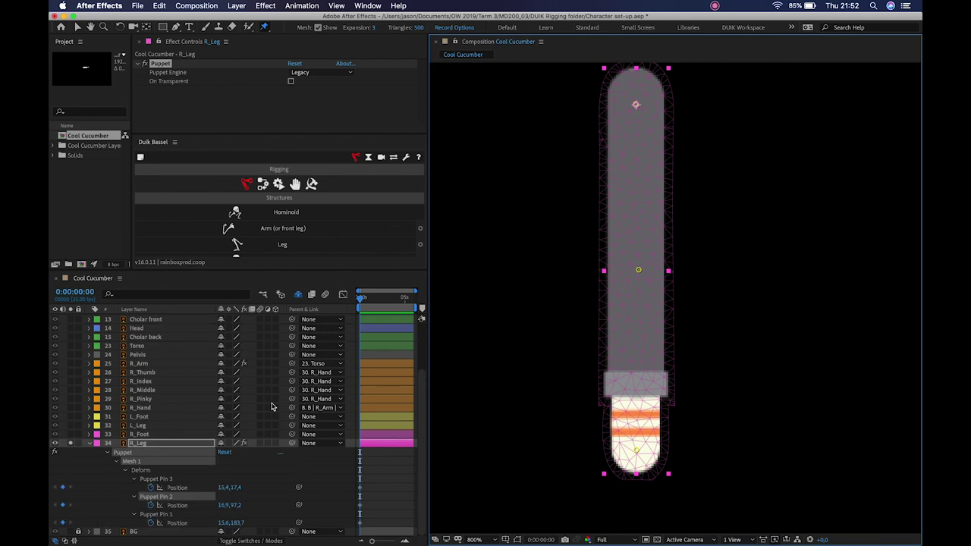
left_click(162, 515)
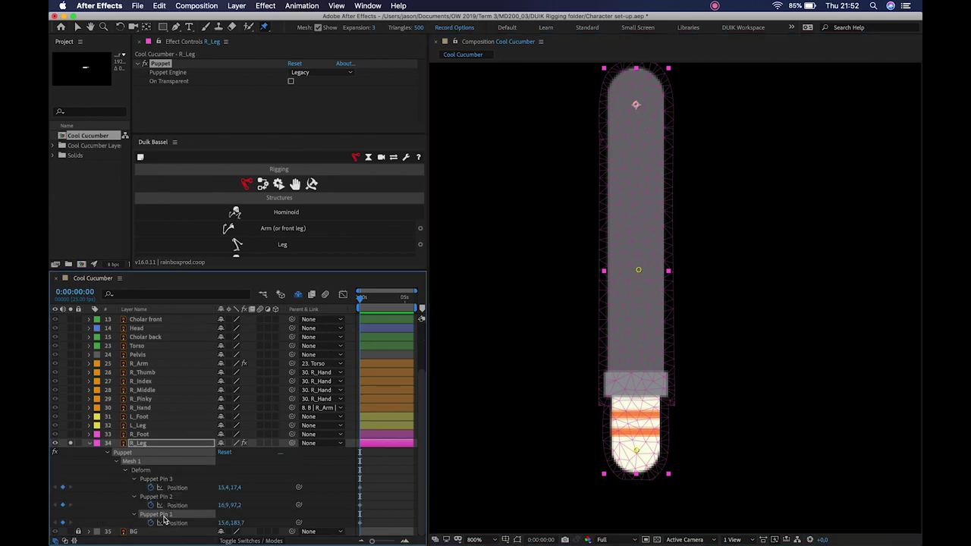
key("Return")
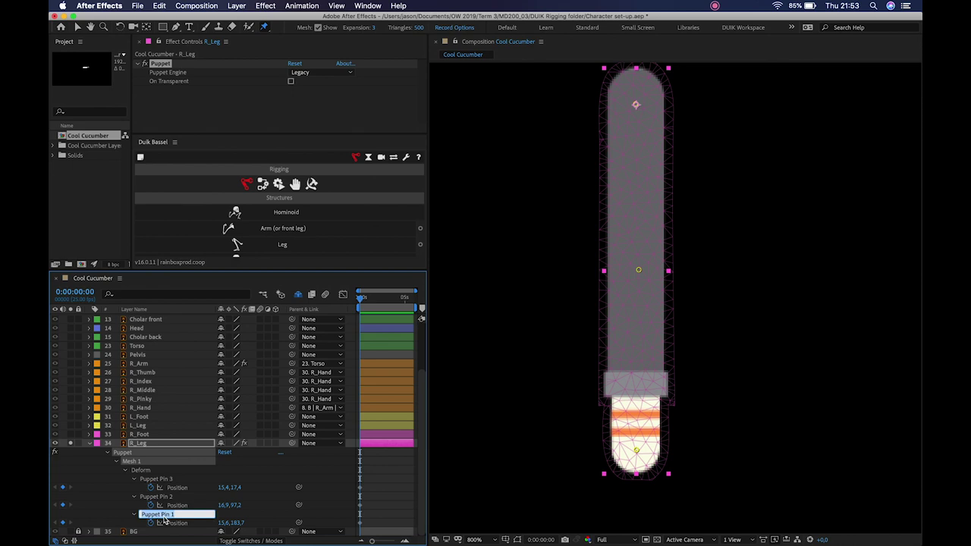
type("Ankle")
key("Return")
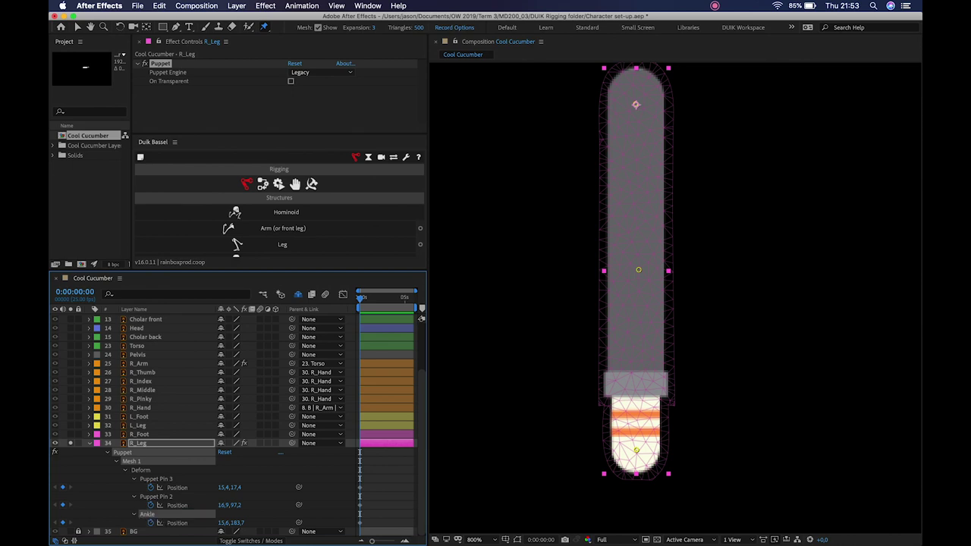
left_click(164, 497)
key("Return")
type("Knee")
key("Return")
left_click(165, 480)
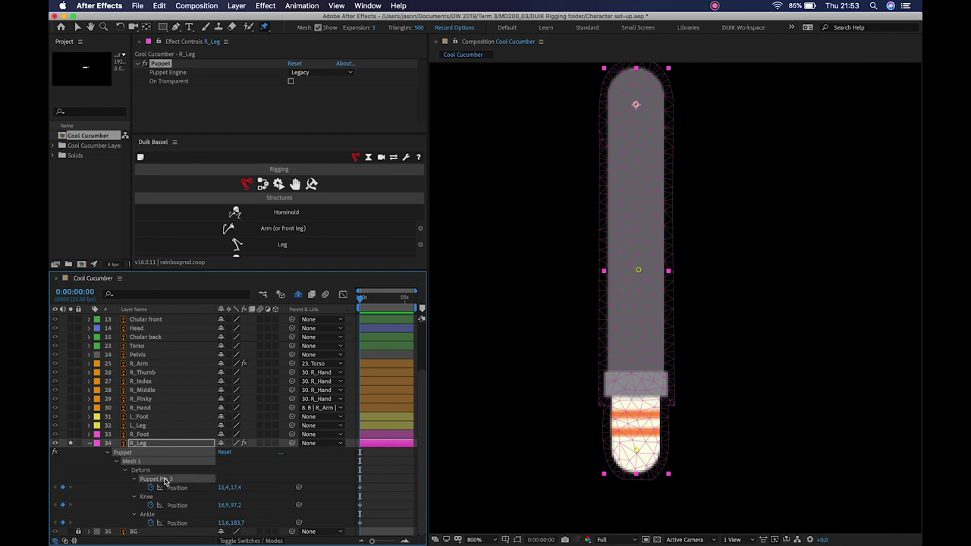
key("Return")
type("H")
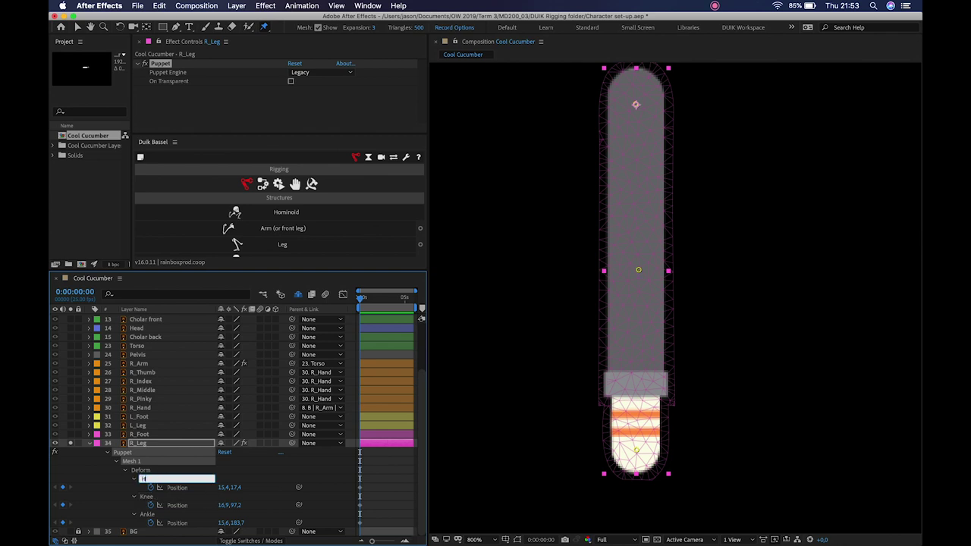
key("Return")
Create Duik bones from the Hip, Knee and Ankle puppet pins of R_Leg
left_click_drag(393, 466, 323, 537)
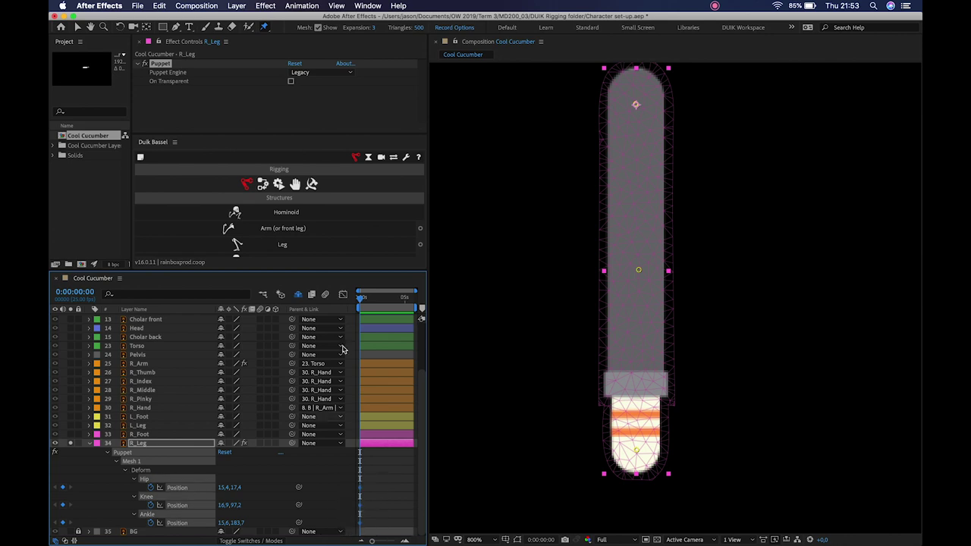
left_click(262, 183)
left_click_drag(280, 270, 279, 306)
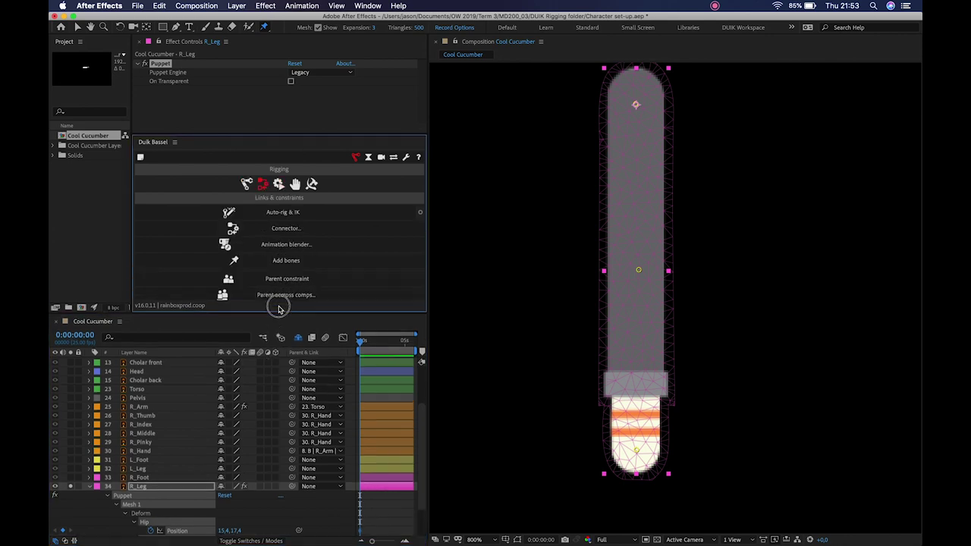
left_click(287, 261)
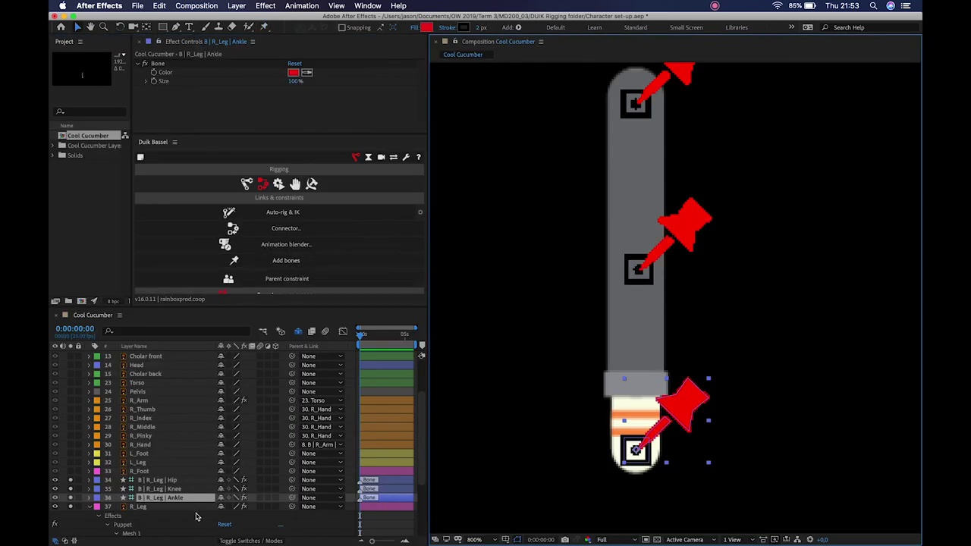
Set the label colour of the R_Leg Hip, Knee and Ankle bone layers to Fuchsia
scroll(189, 513, "down", 2)
left_click(166, 453, "shift")
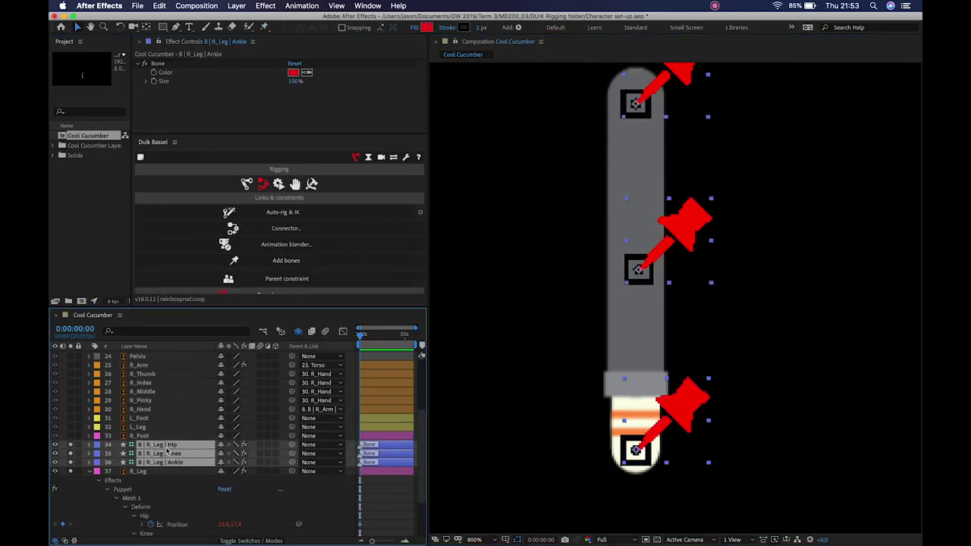
left_click(98, 451)
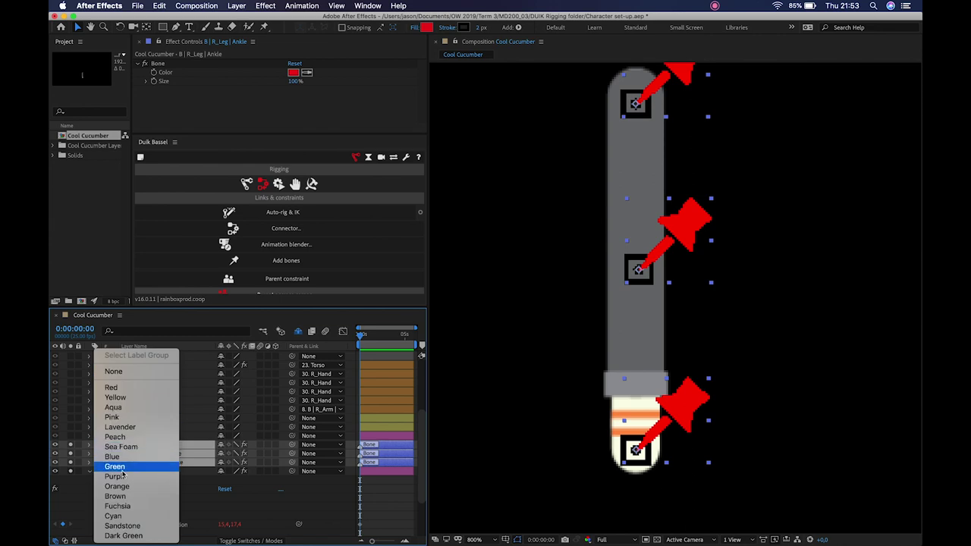
left_click(137, 417)
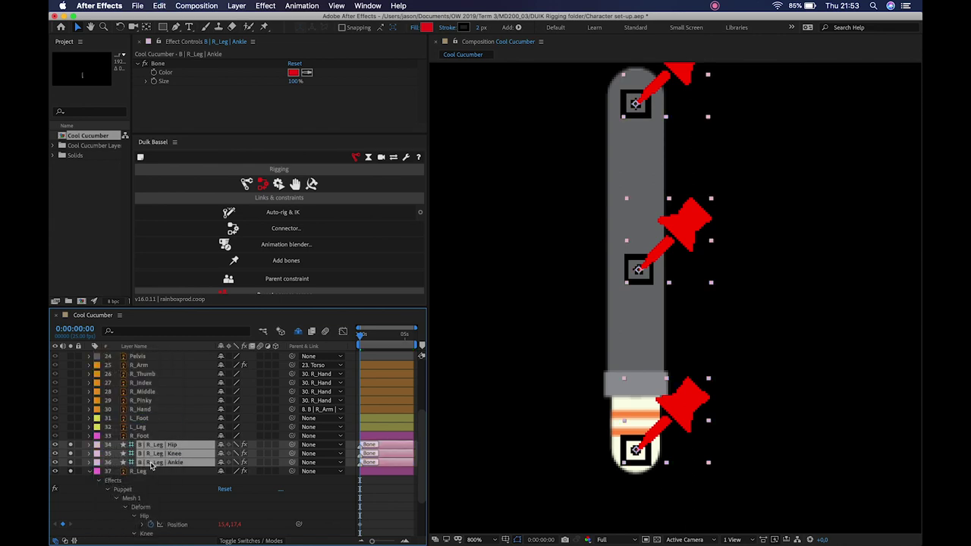
left_click(96, 446)
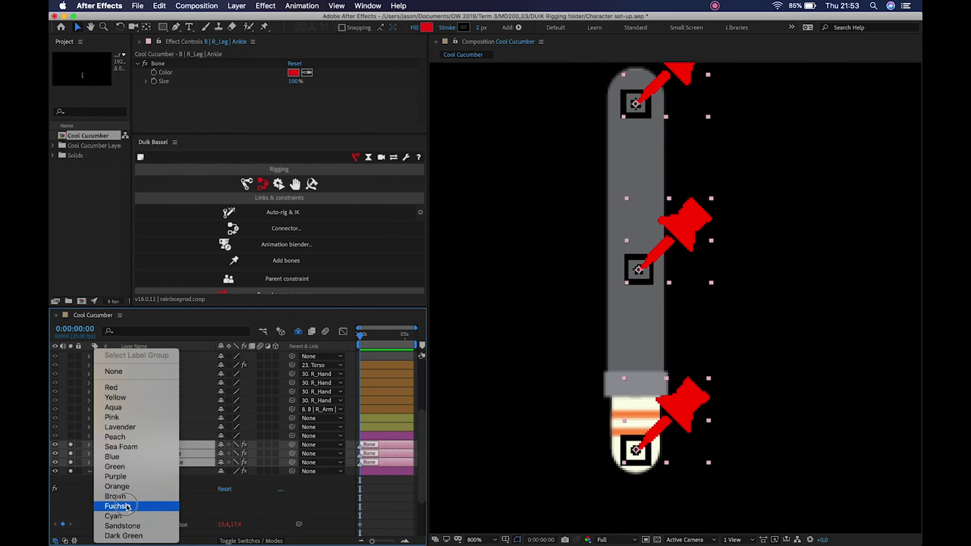
left_click(121, 504)
Parent the R_Leg Ankle bone to the Knee bone and the Knee bone to the Hip bone
left_click(174, 462)
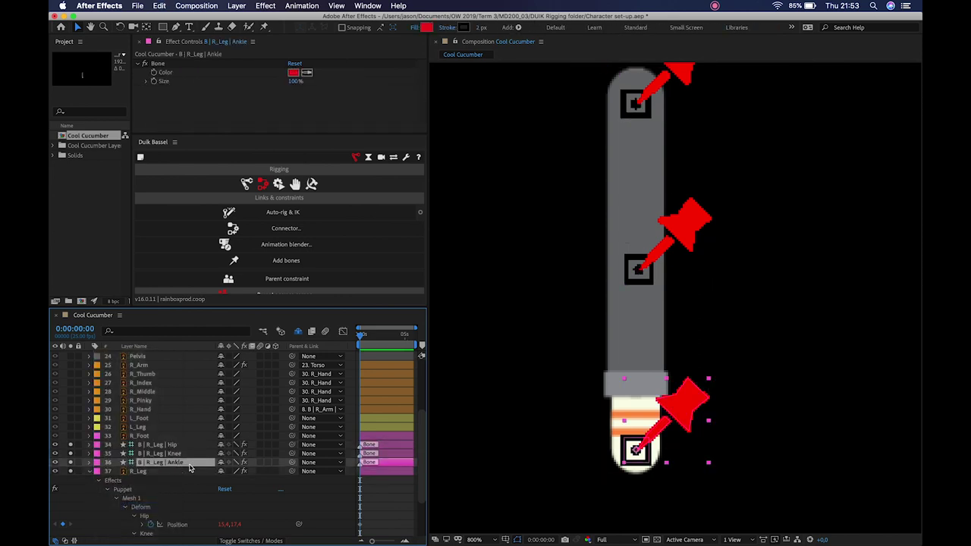
left_click_drag(291, 464, 174, 453)
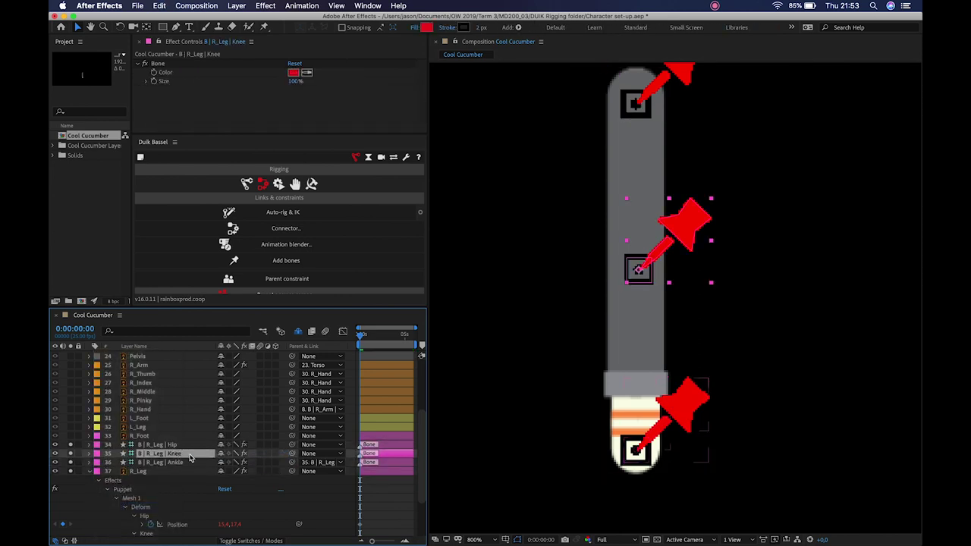
left_click_drag(292, 454, 173, 445)
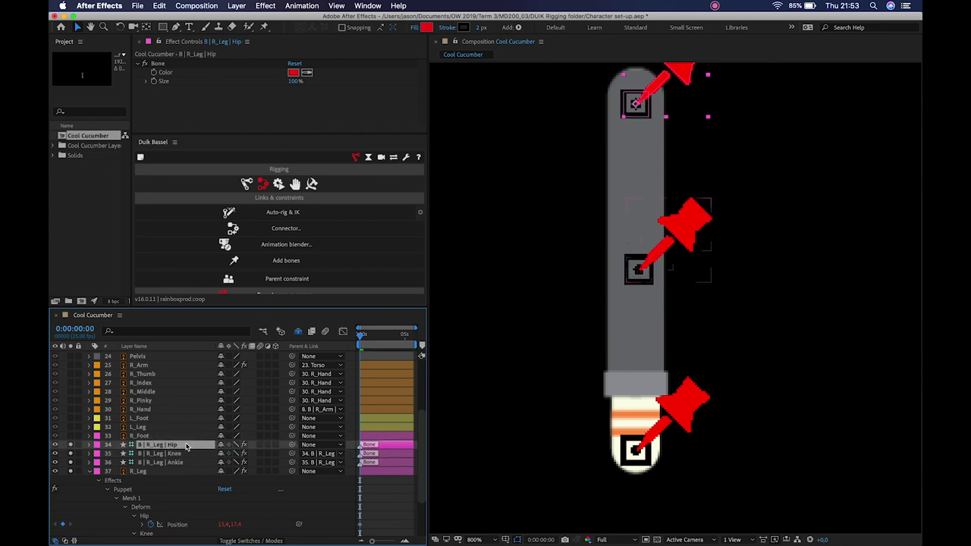
Test the R_Leg chain by moving the Hip bone and rotating the Knee bone, restoring the original pose
left_click_drag(674, 113, 700, 132)
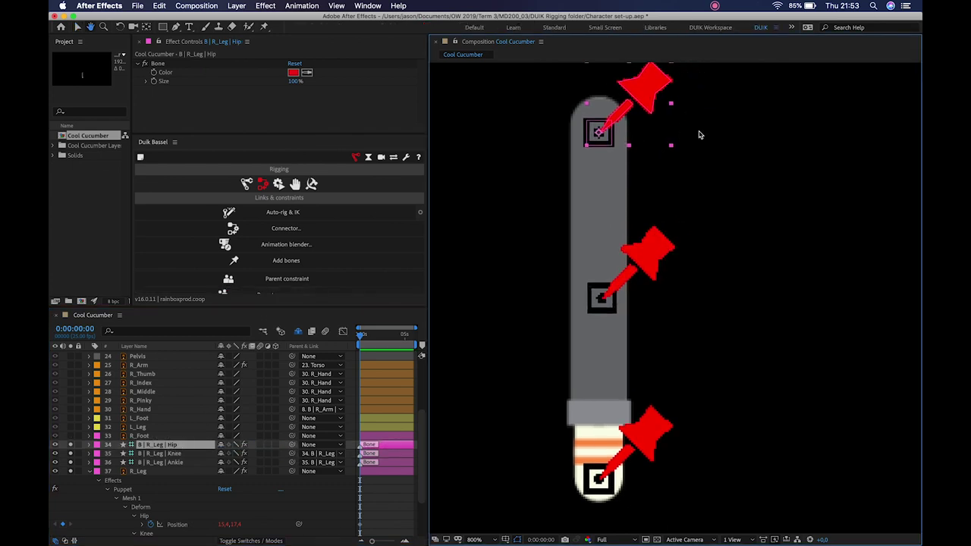
mouse_move(647, 96)
left_mouse_down()
mouse_move(685, 106)
mouse_move(659, 140)
mouse_move(645, 95)
left_mouse_up()
key("ctrl+z")
key("w")
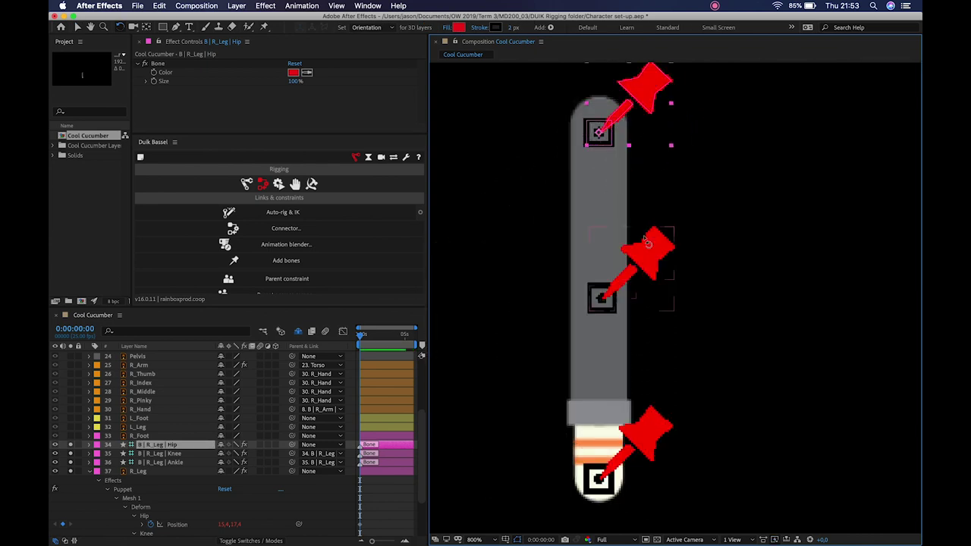
left_click(648, 254)
left_click_drag(669, 249, 686, 235)
left_click(653, 430)
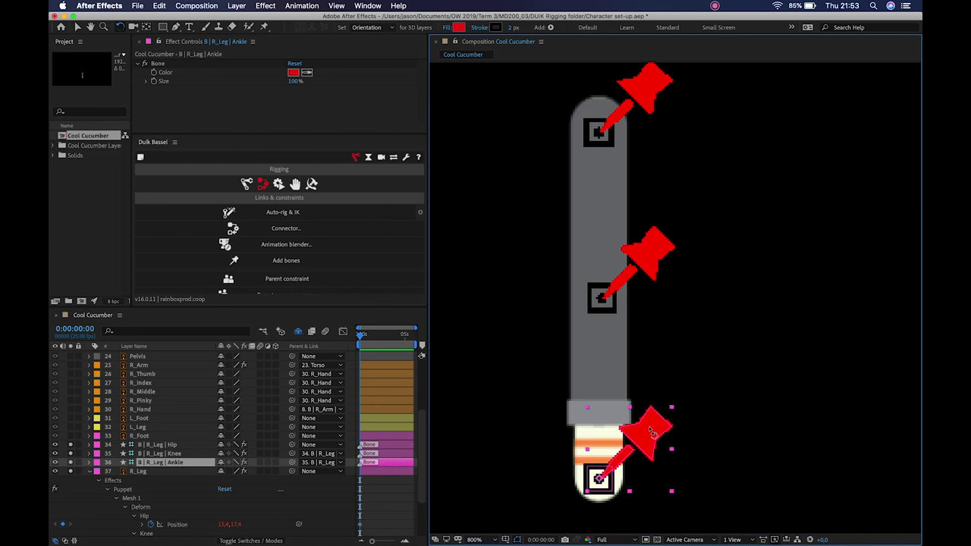
key("v")
left_click_drag(682, 414, 640, 468)
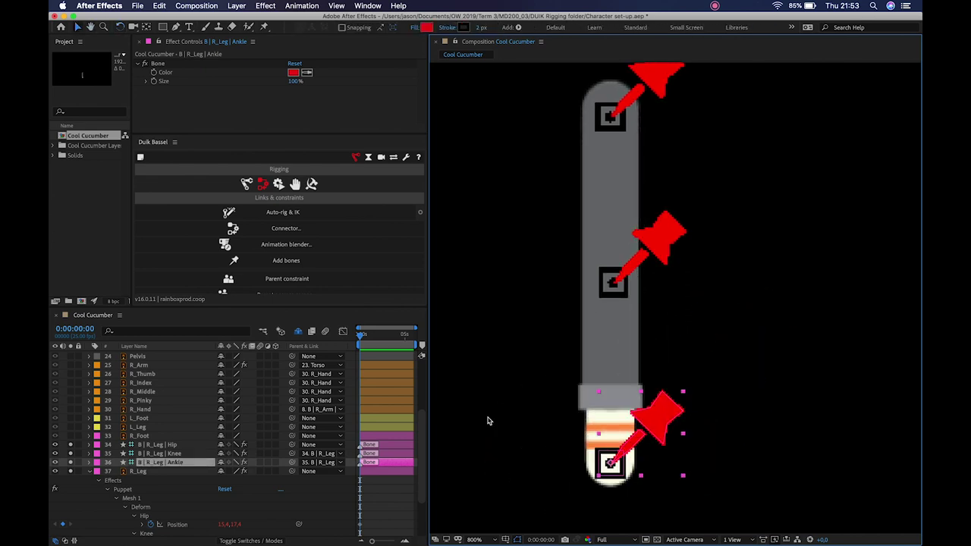
Collapse the R_Leg layer's properties and show the R_Foot layer together with the soloed leg layers
left_click(161, 471)
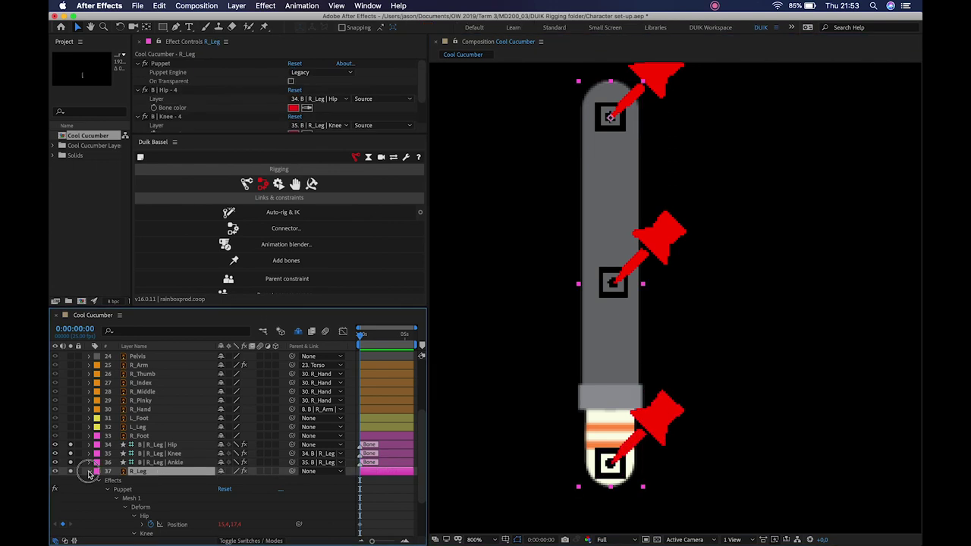
left_click(89, 472)
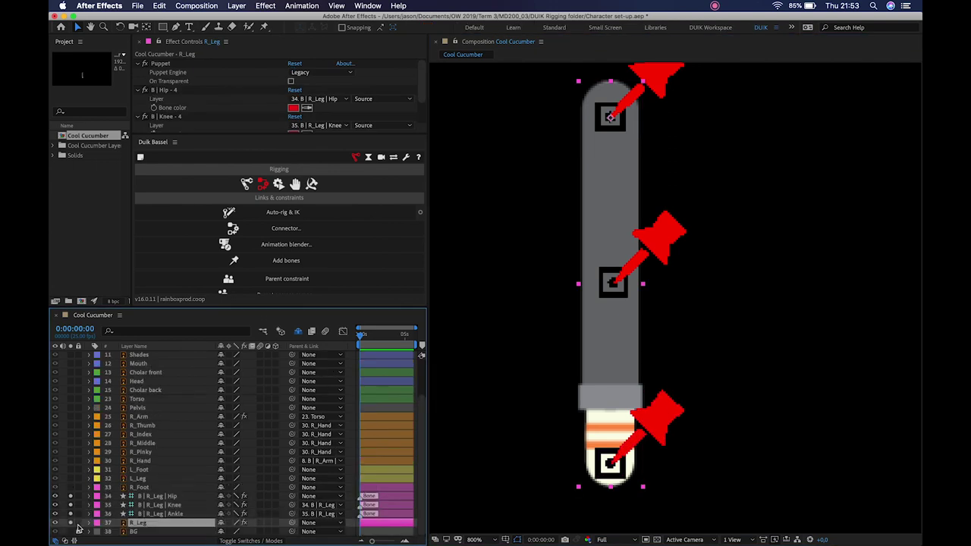
left_click(126, 489)
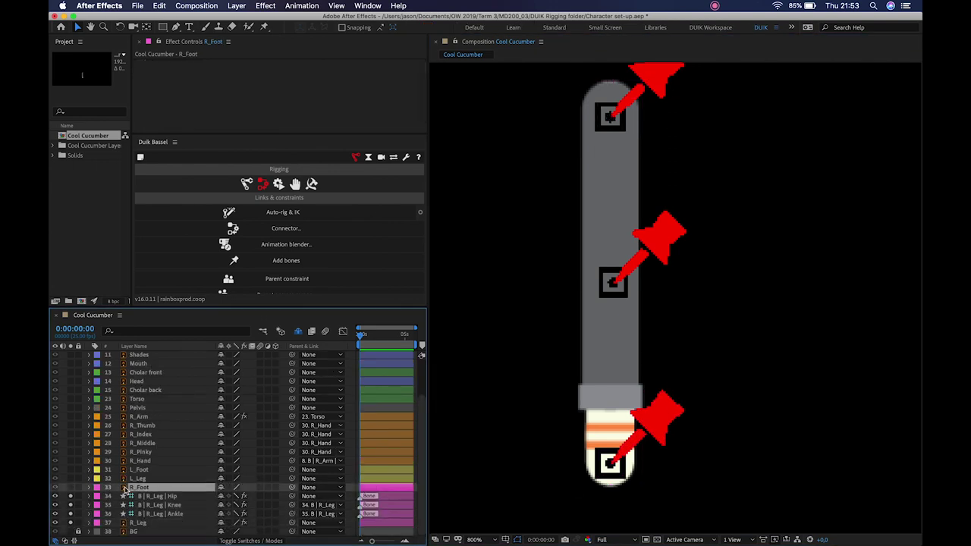
left_click(55, 487)
Place puppet pins on R_Foot at the toe, the ball of the foot near the sole, and the ankle
scroll(616, 373, "down", 5)
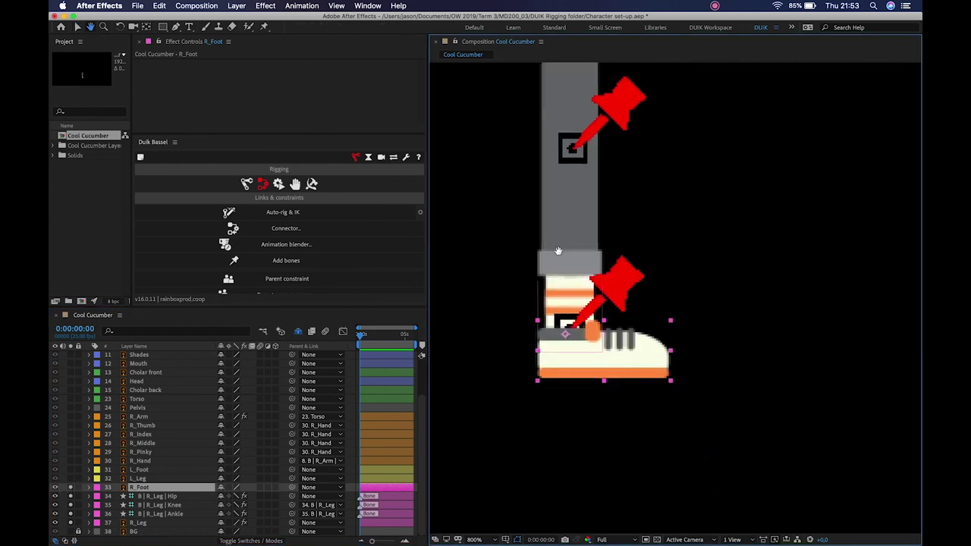
left_click(264, 27)
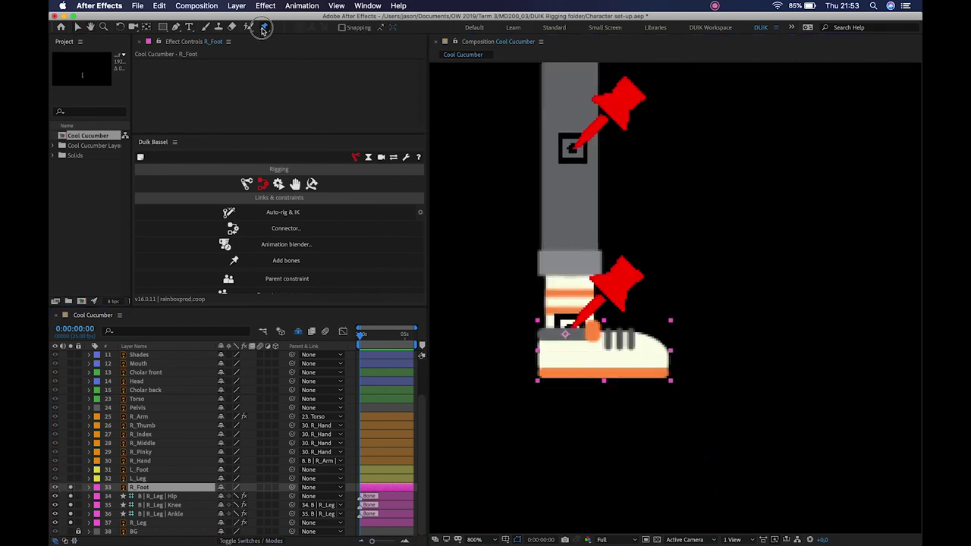
left_click(655, 349)
left_click(605, 367)
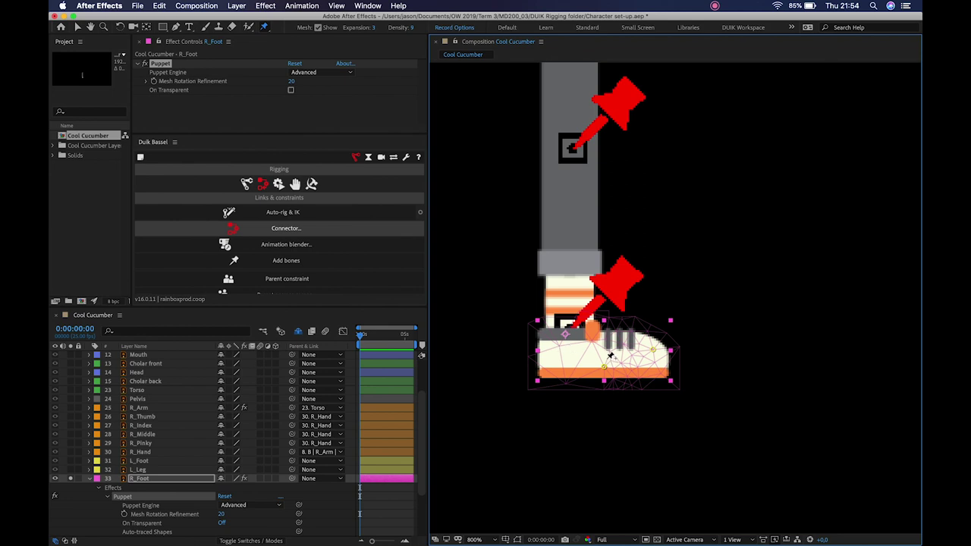
left_click(569, 346)
left_click(570, 347)
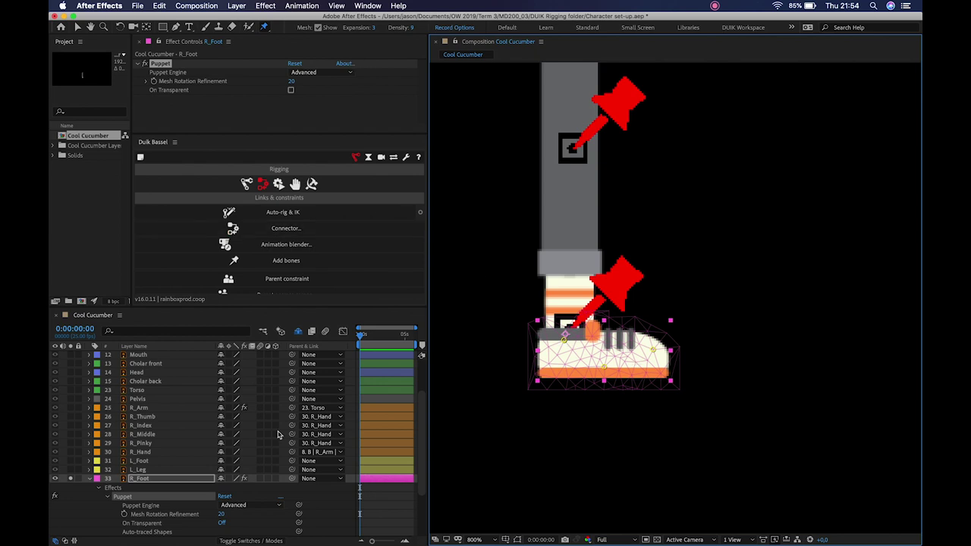
Set the R_Foot Puppet Engine to Legacy, test bending the foot with the toe pin and undo the bend
left_click(251, 505)
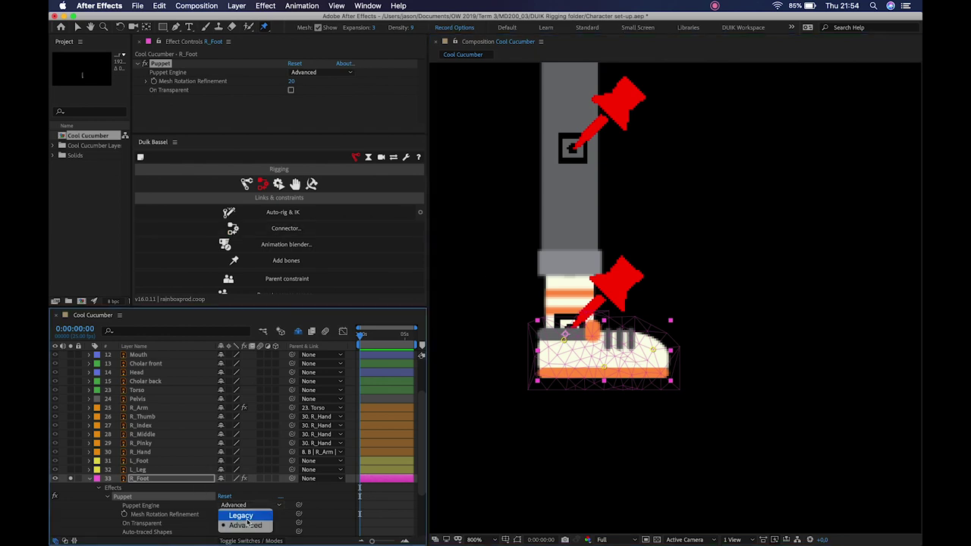
left_click(237, 512)
mouse_move(653, 343)
left_mouse_down()
mouse_move(657, 367)
mouse_move(661, 315)
mouse_move(645, 326)
mouse_move(660, 352)
mouse_move(633, 346)
mouse_move(640, 343)
left_mouse_up()
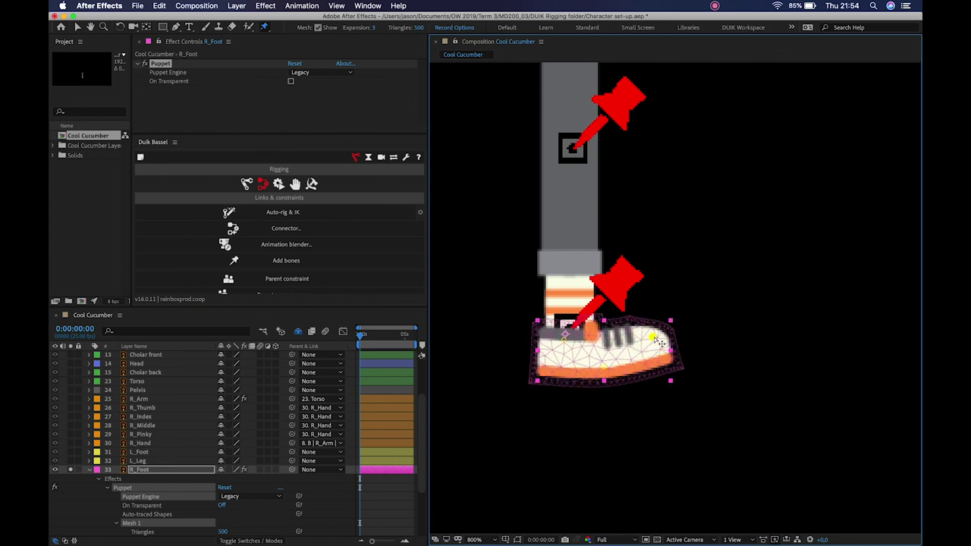
key("super+z")
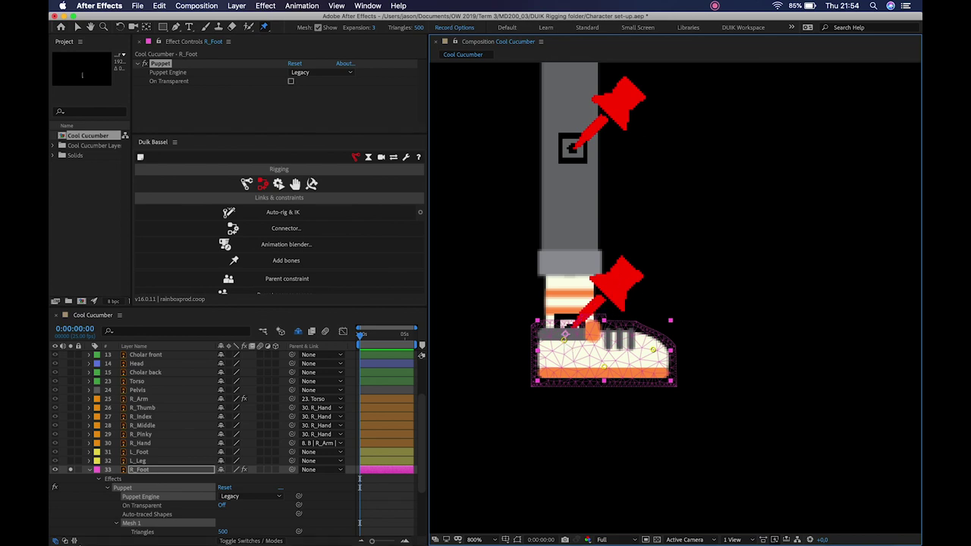
Reveal the keyframed puppet pin positions of the R_Foot layer in the timeline
double_click(139, 470)
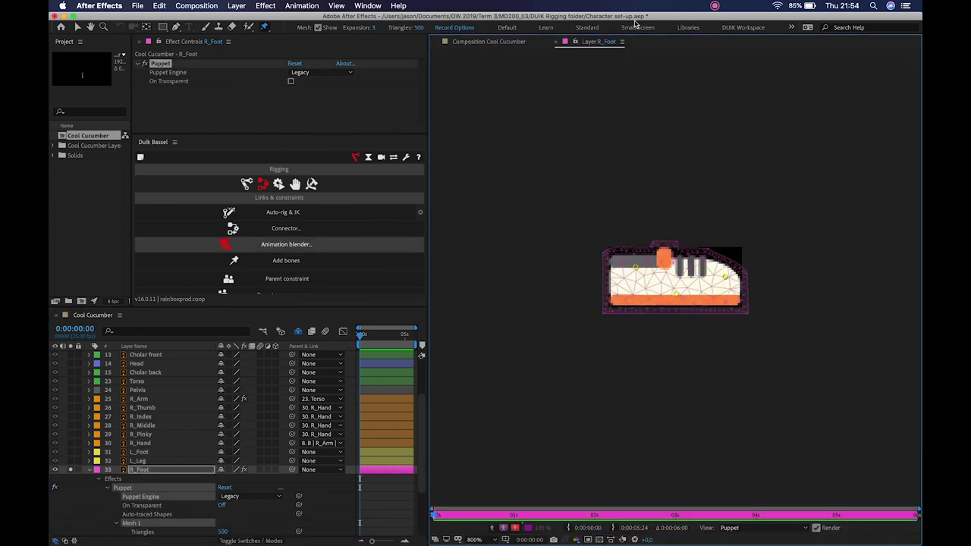
left_click(556, 41)
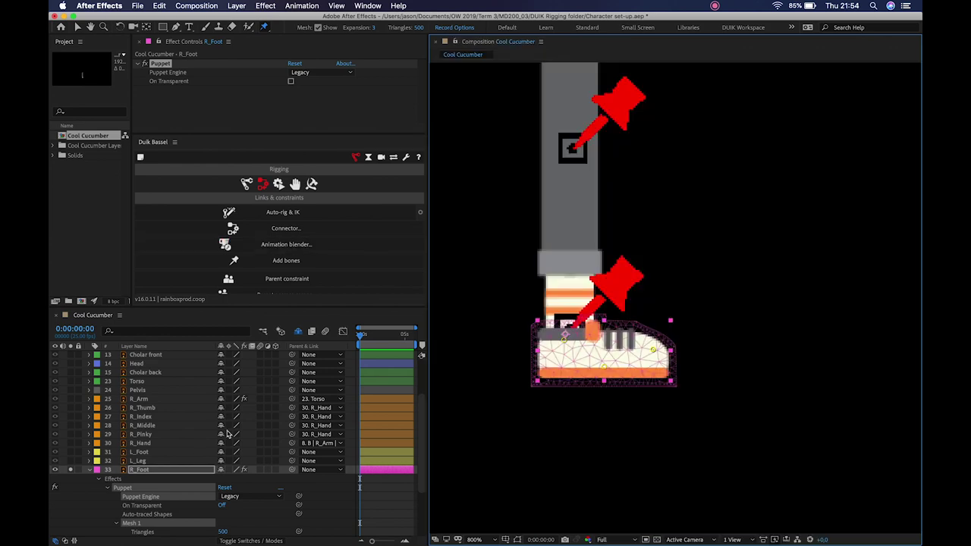
left_click(177, 469)
key("u")
scroll(182, 476, "down", 3)
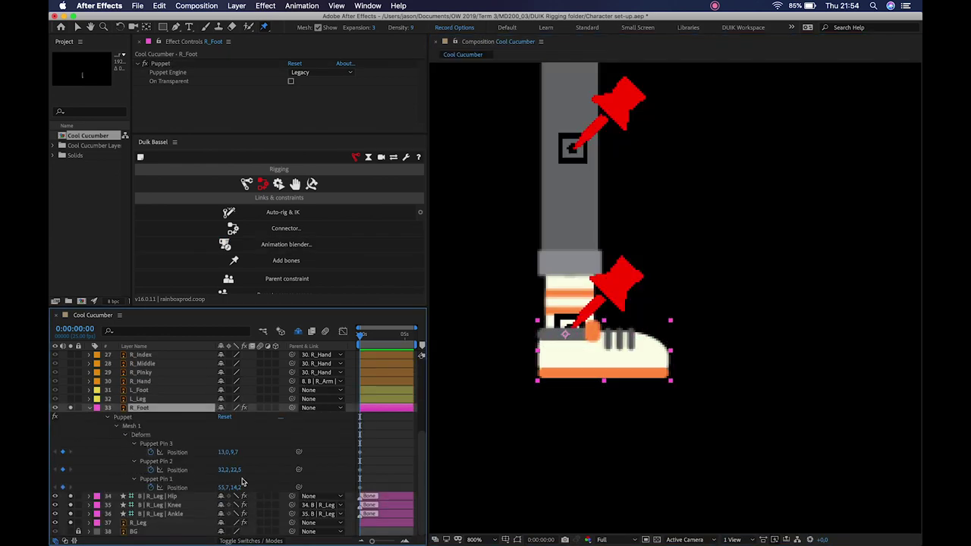
Rename R_Foot's Puppet Pin 1 as Toes, Puppet Pin 2 as Ball and Puppet Pin 3 as Heel
left_click(170, 480)
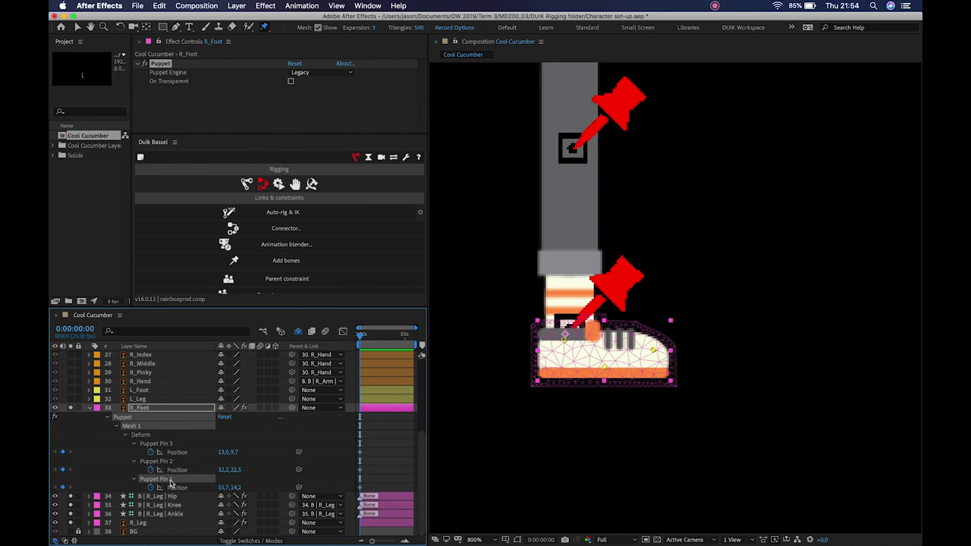
key("Return")
type("Toes")
key("Return")
left_click(163, 462)
key("Return")
type("Ball")
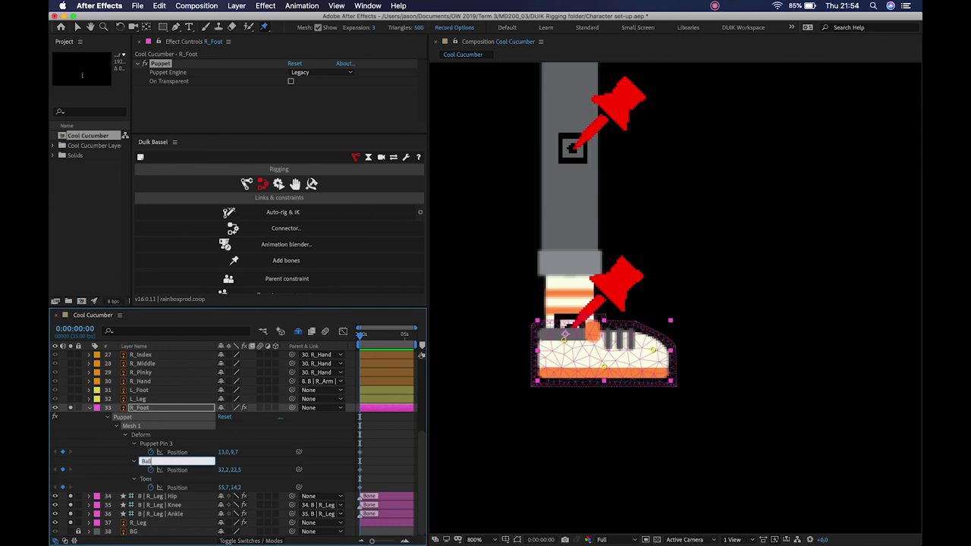
key("Return")
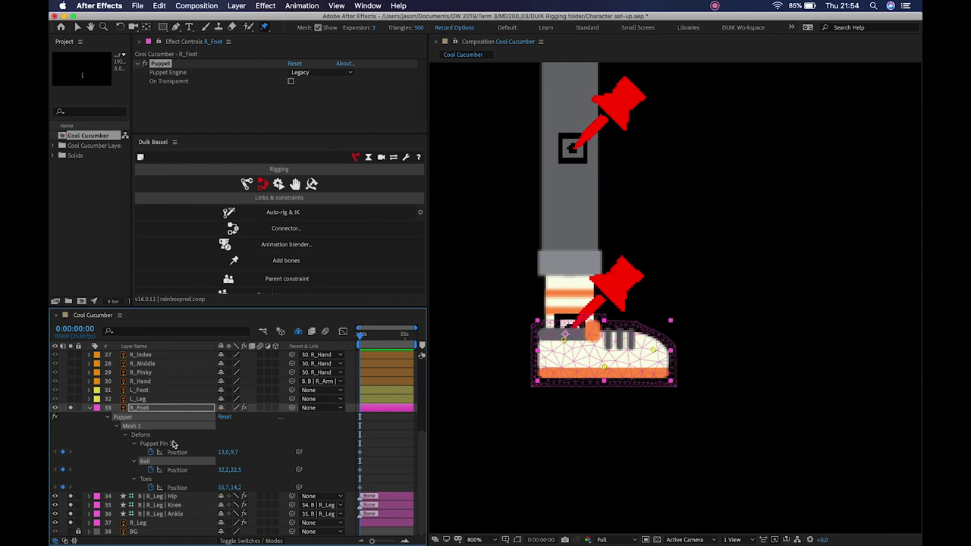
left_click(171, 443)
key("Return")
type("H")
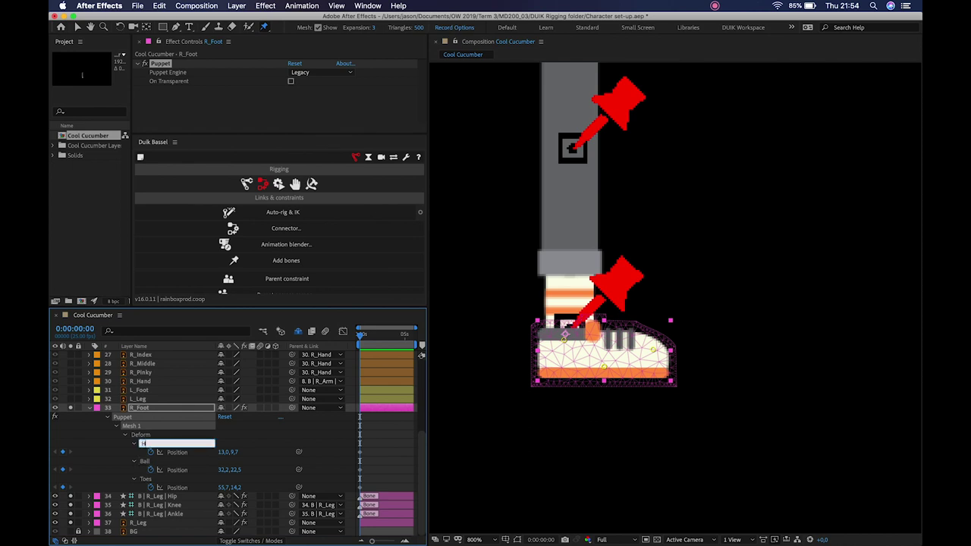
key("Return")
Add Duik bones to the Heel, Ball and Toes puppet pins of the R_Foot layer
left_click_drag(380, 434, 341, 514)
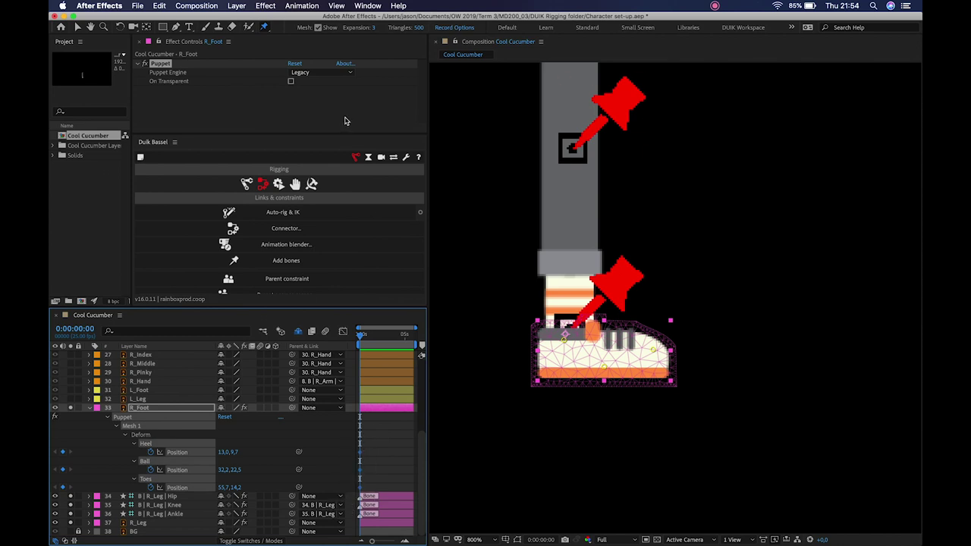
left_click(286, 260)
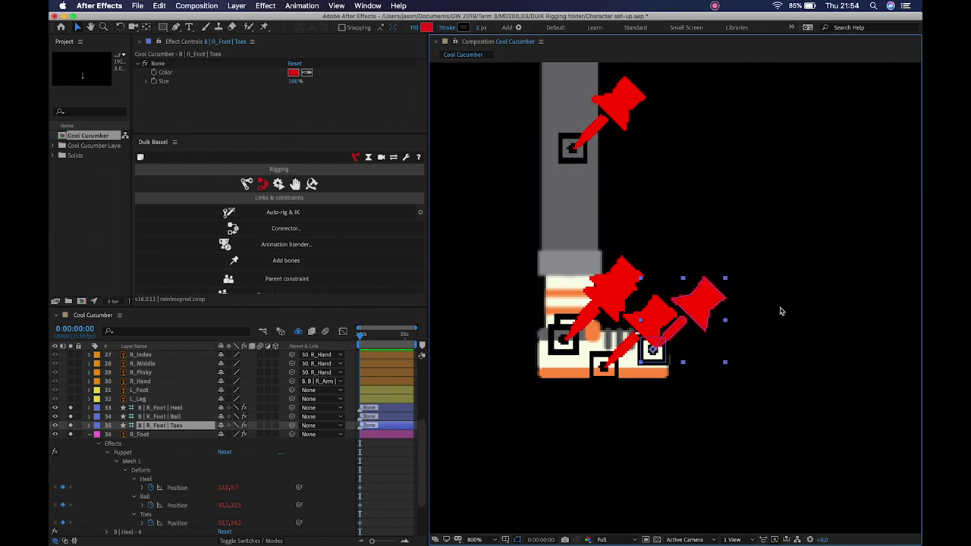
Set the size of the R_Foot Toes bone to 65%
left_click(296, 82)
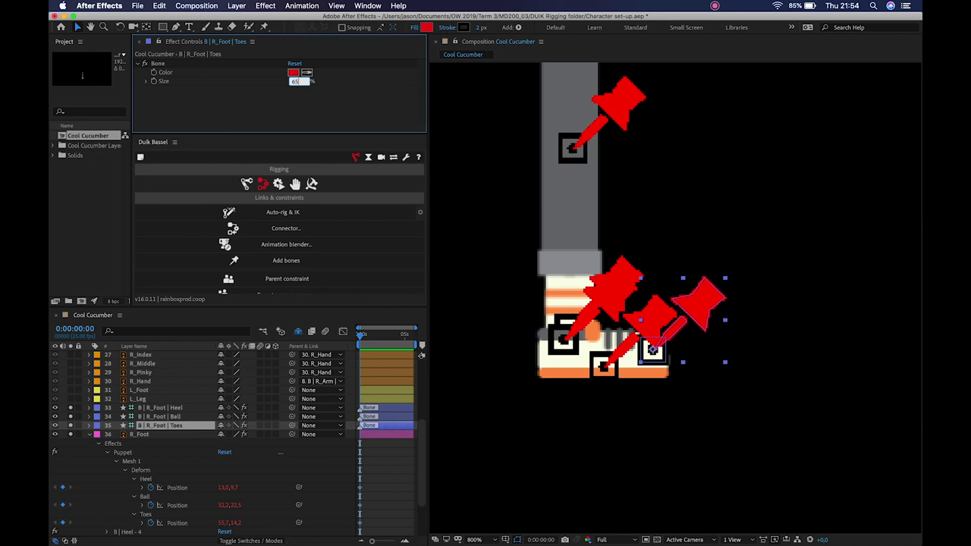
type("65")
key("Return")
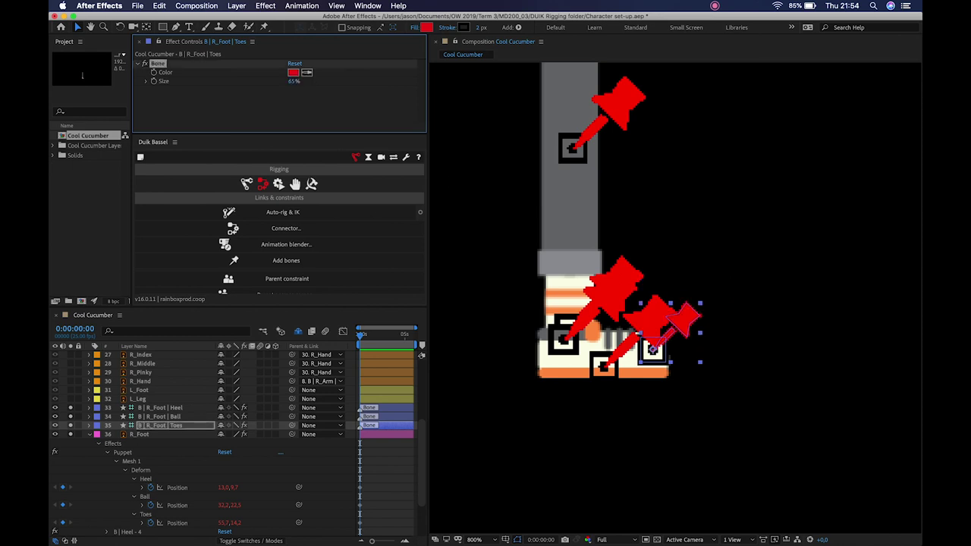
Set the size of the R_Foot Ball bone to 50%
left_click(629, 346)
left_click(561, 482)
left_click(168, 417)
left_click(296, 81)
key("Return")
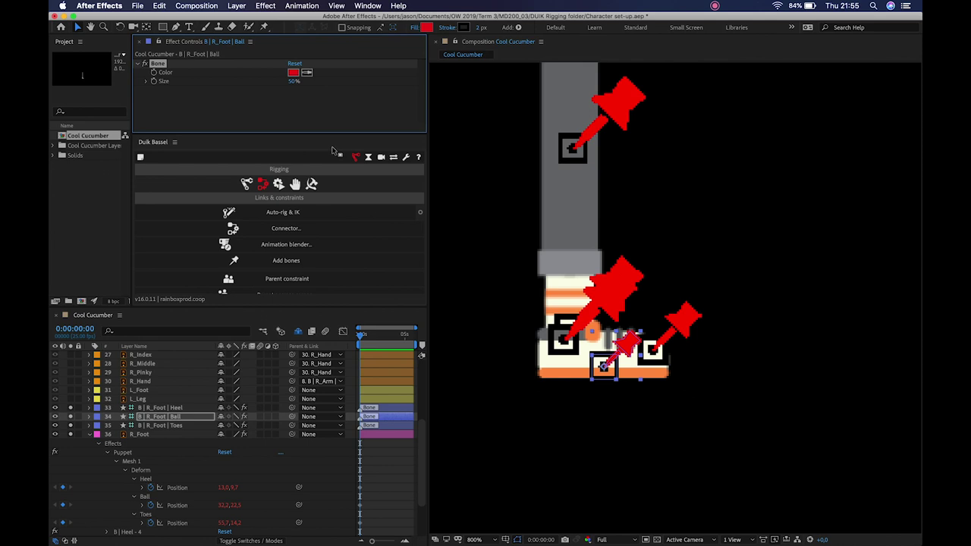
Set the size of both the R_Foot Toes bone and the R_Foot Heel bone to 50%
left_click(689, 315)
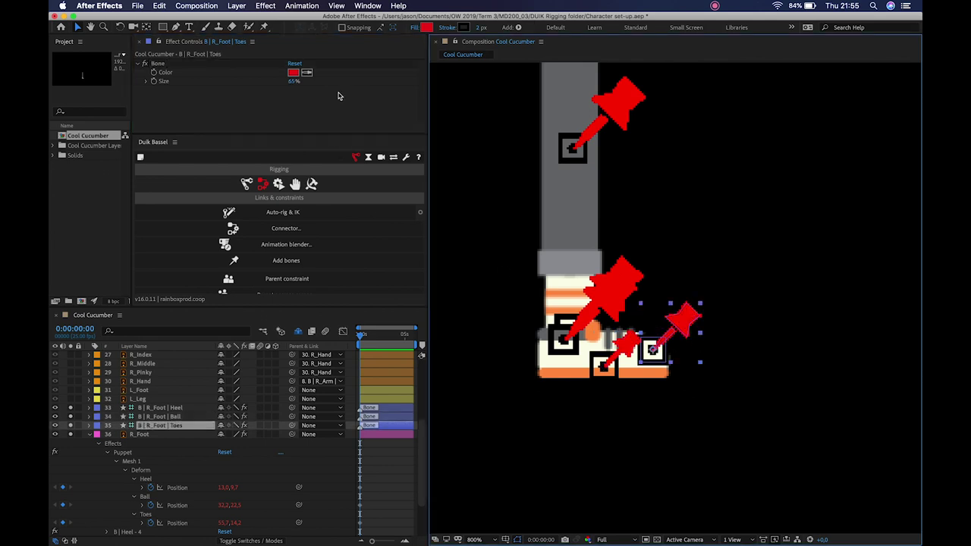
left_click(293, 81)
type("50")
key("Return")
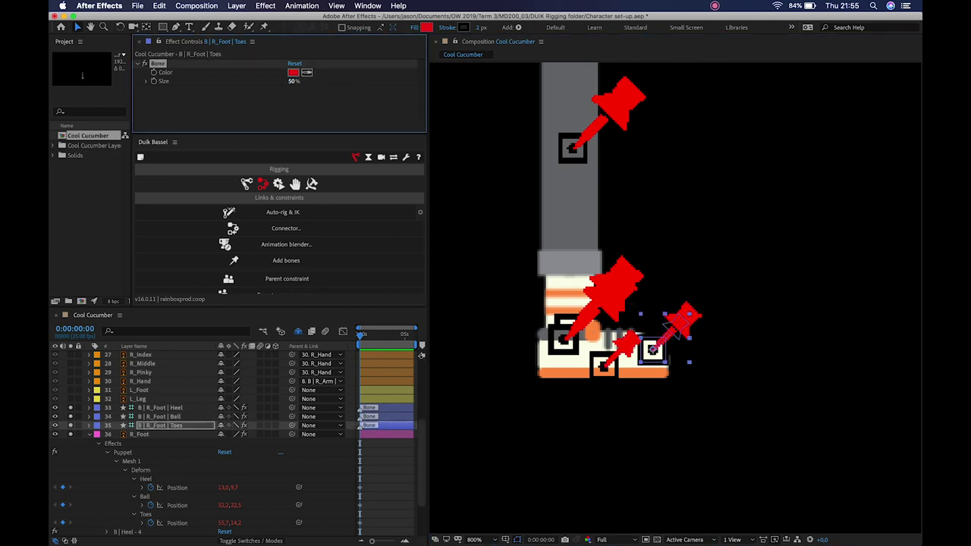
left_click(170, 409)
left_click(294, 81)
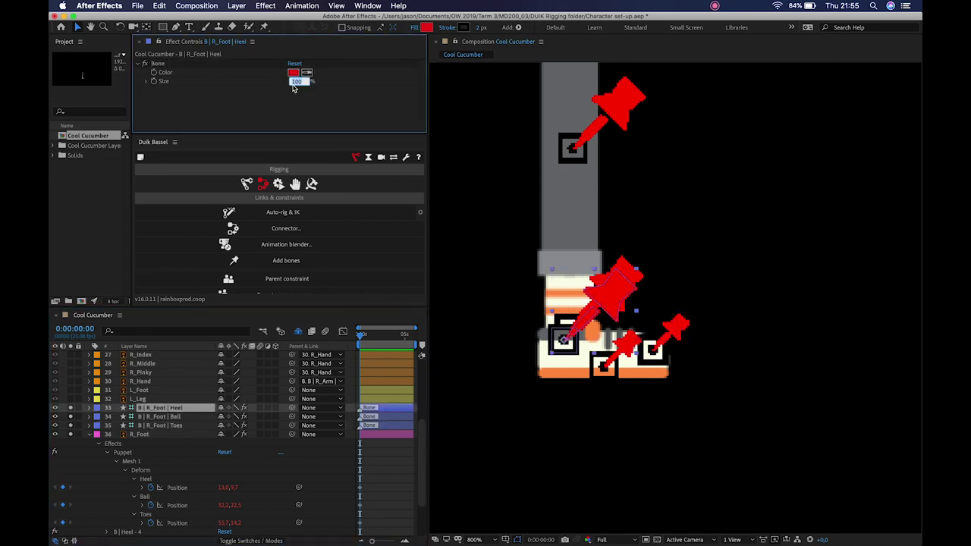
type("50")
key("Return")
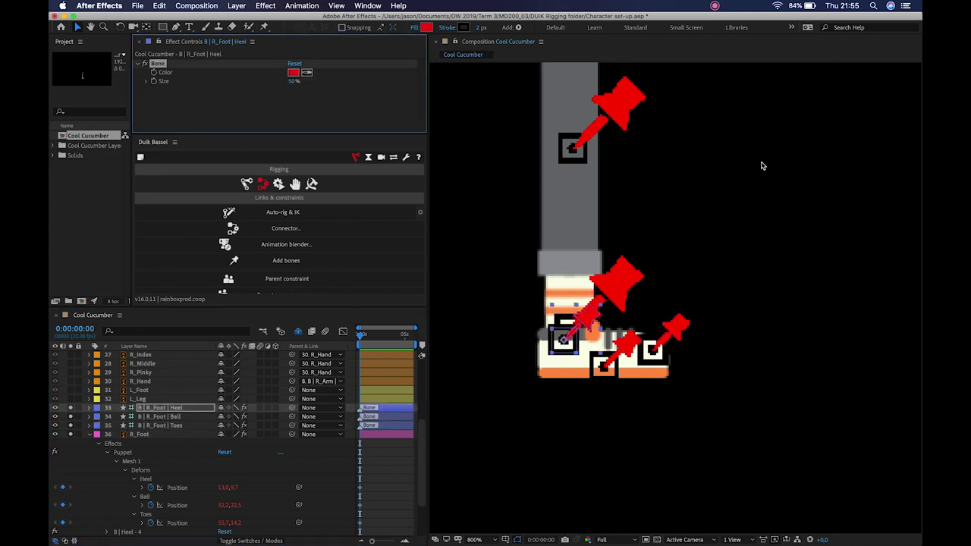
Set the size of the R_Leg Ankle bone to 70%
scroll(655, 260, "up", 3)
left_click(624, 218)
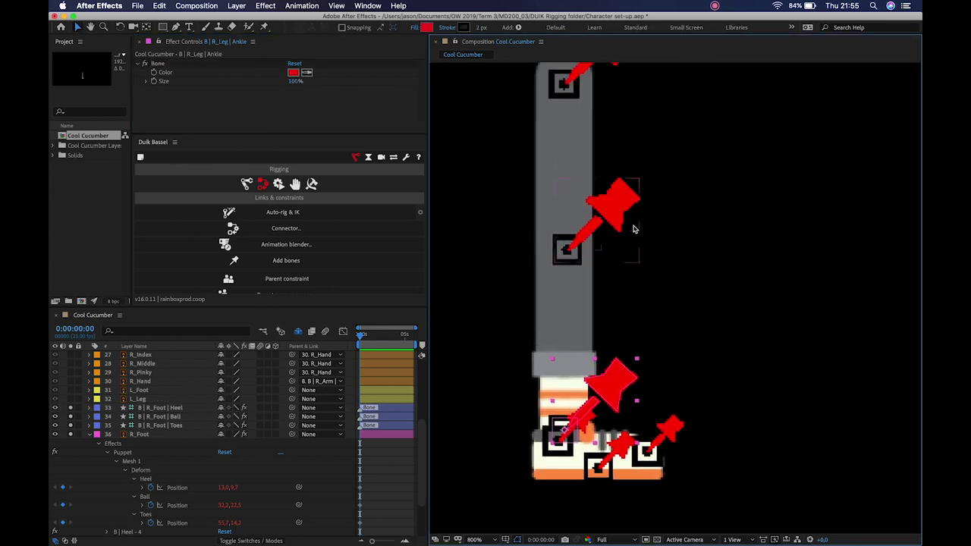
left_click(705, 281)
left_click(295, 82)
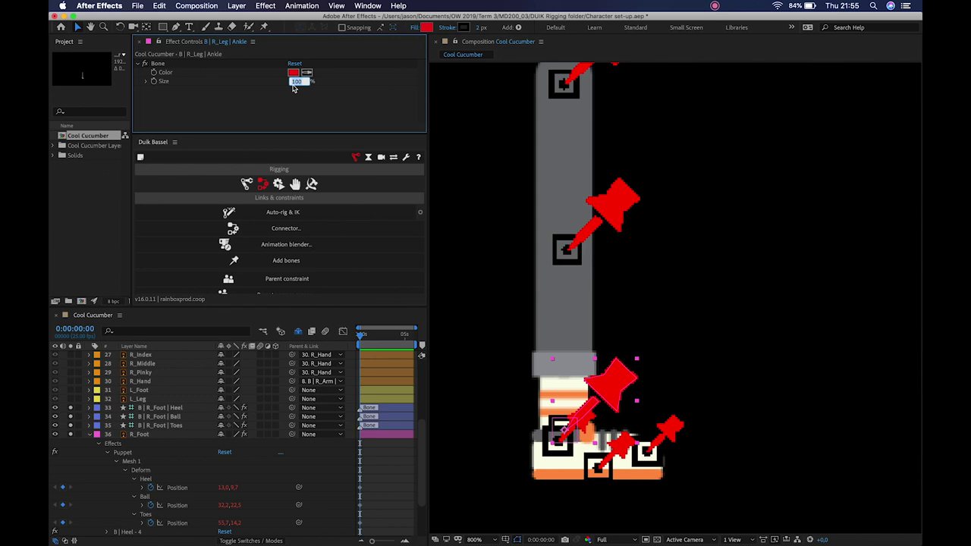
key("Return")
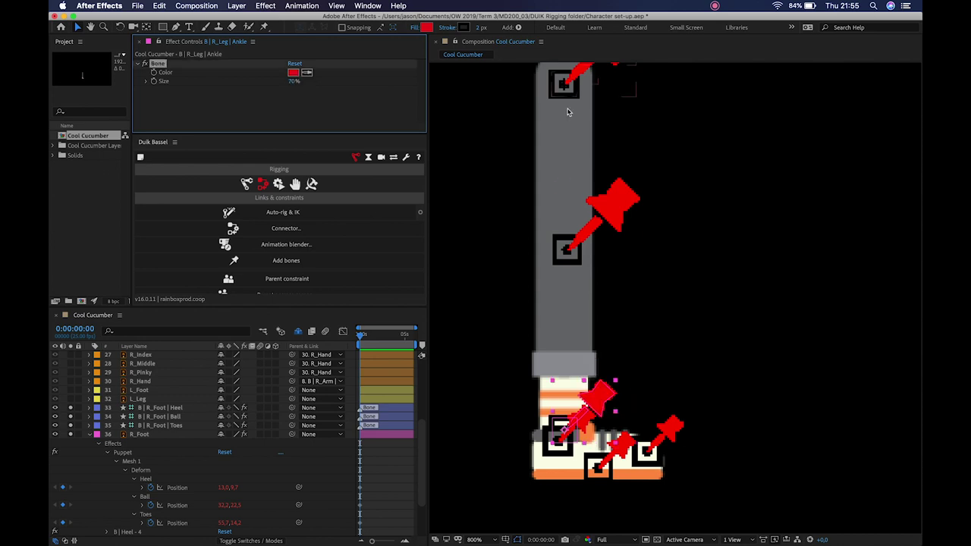
Set the size of both the R_Leg Knee bone and the R_Leg Hip bone to 70%
left_click(613, 200)
left_click(296, 84)
key("Return")
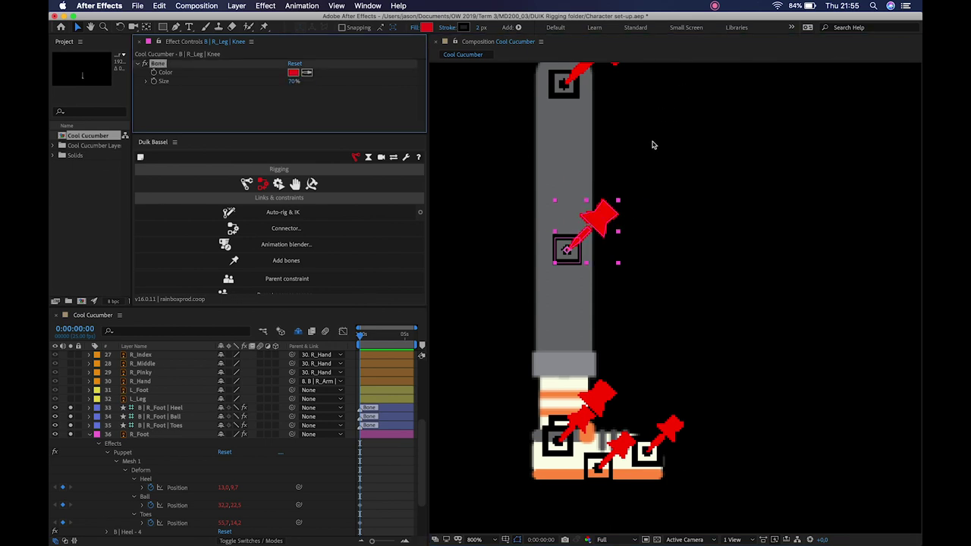
scroll(649, 178, "up", 3)
left_click(607, 110)
left_click(295, 82)
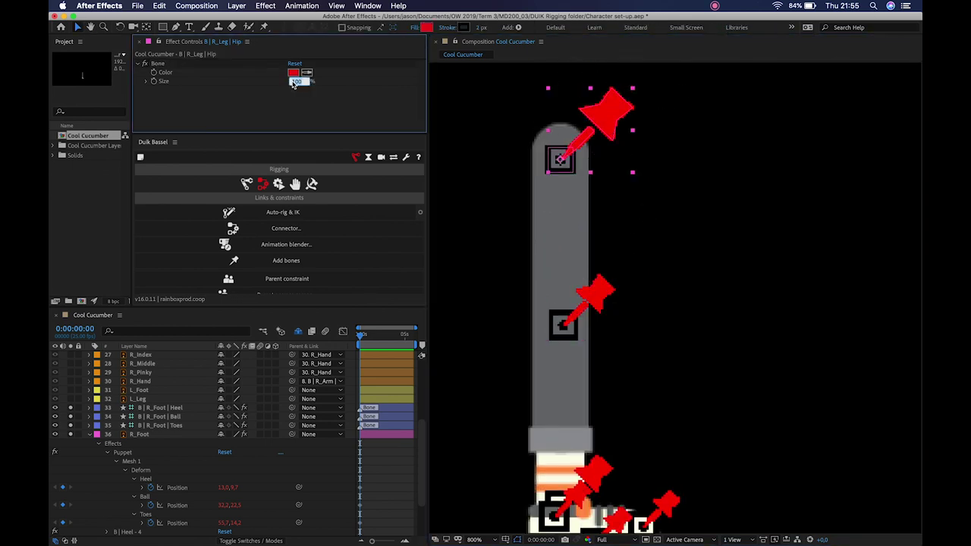
type("70")
key("Return")
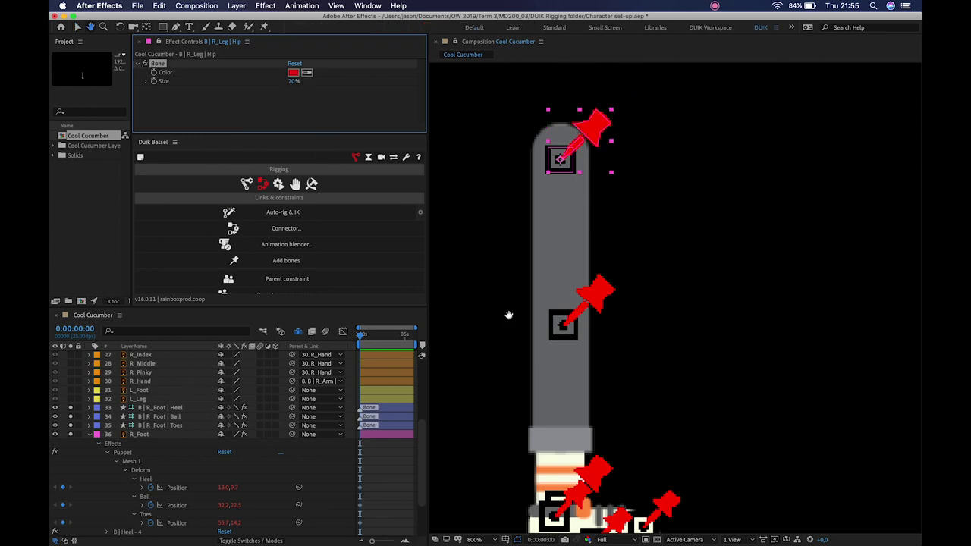
Collapse the R_Foot layer's properties and set the label of R_Foot and its Heel, Ball and Toes bones to Purple
left_click_drag(509, 316, 496, 191)
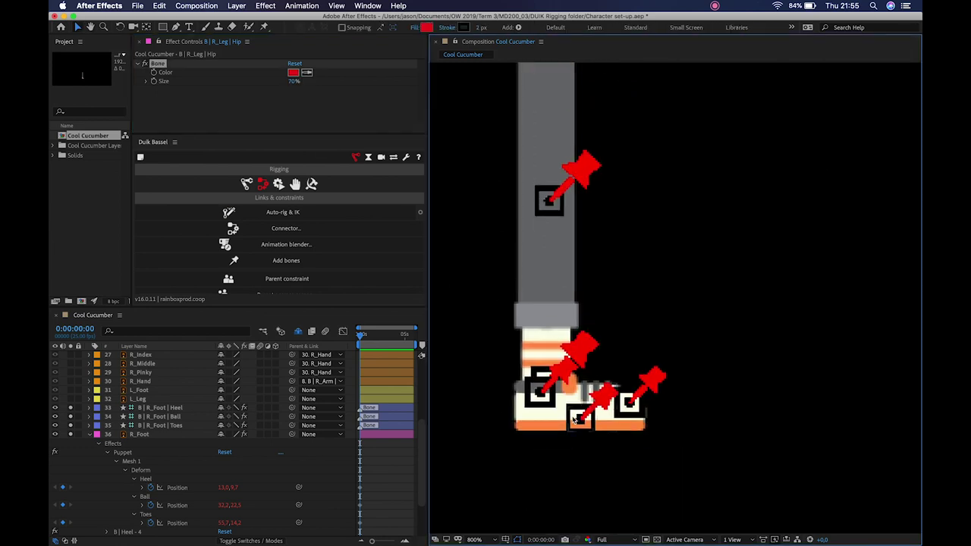
left_click(89, 434)
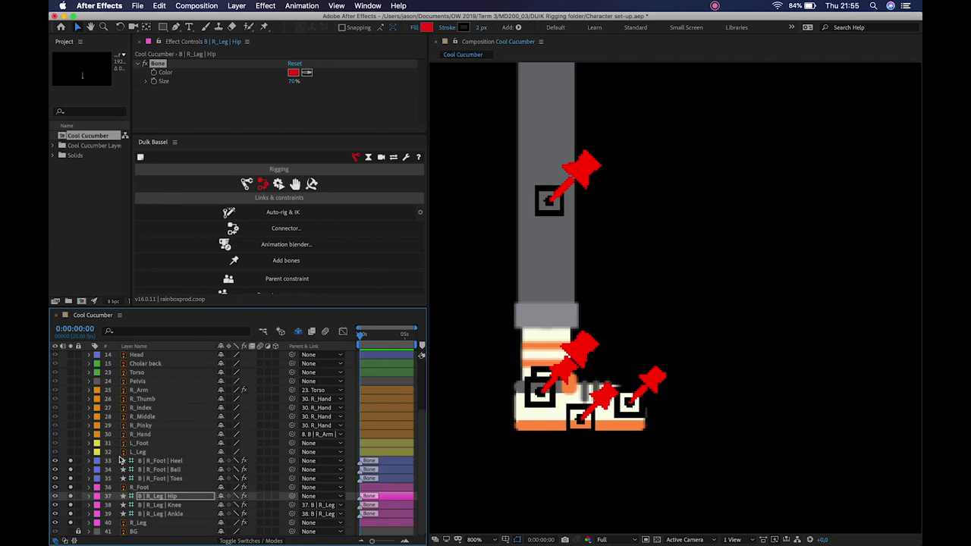
left_click(133, 498)
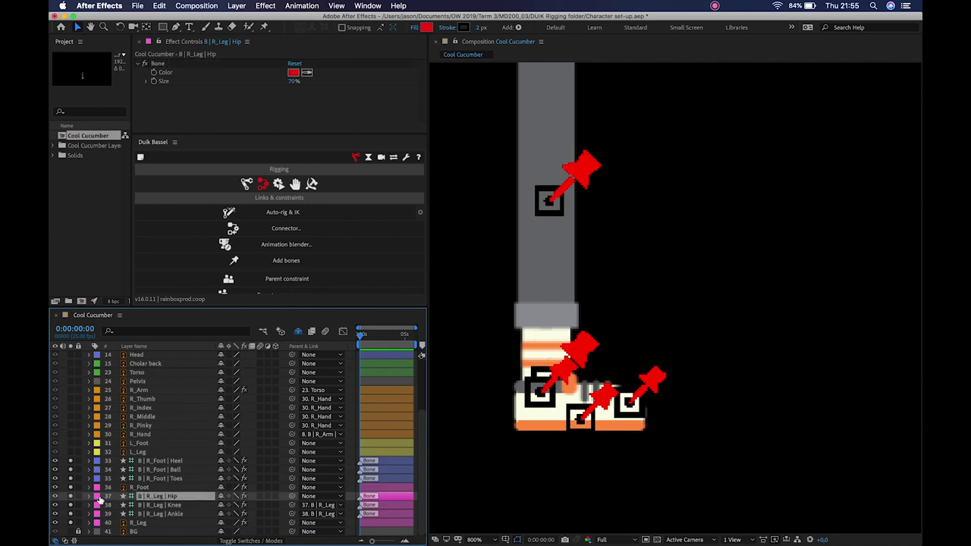
left_click(97, 498)
left_click(124, 477)
left_click(154, 479)
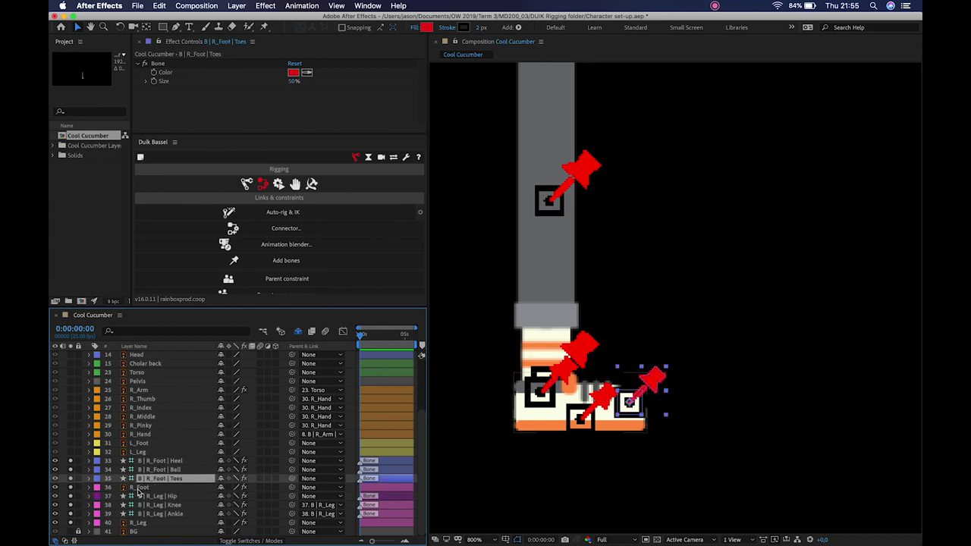
left_click(139, 488)
left_click(101, 461, "shift")
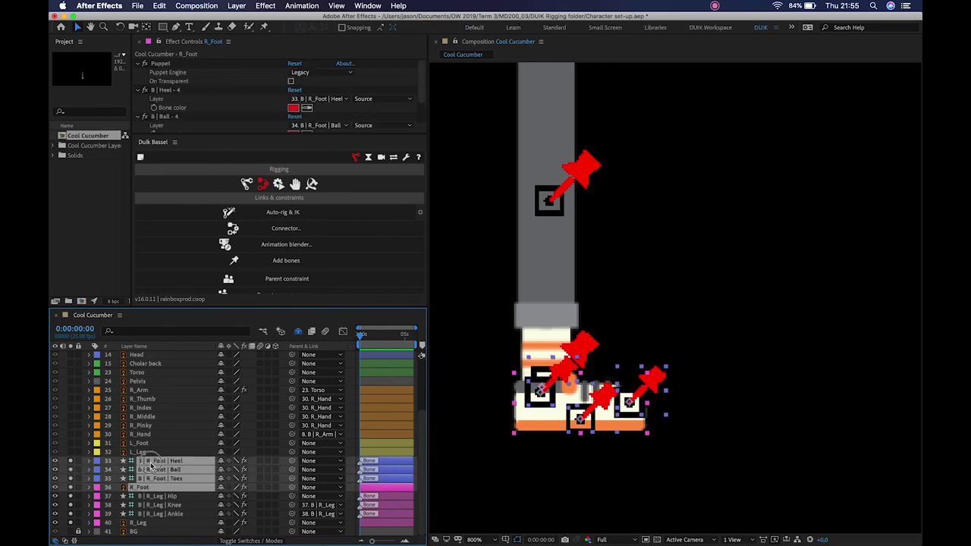
left_click(100, 462)
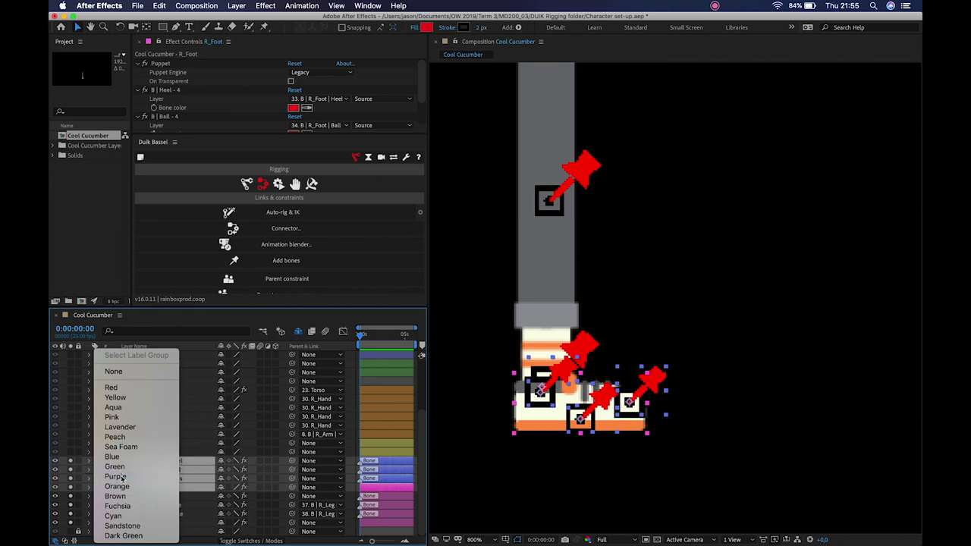
left_click(115, 476)
Recolour the R_Foot Heel, Ball and Toes bones by sampling the purple of their layer labels
left_click(563, 385)
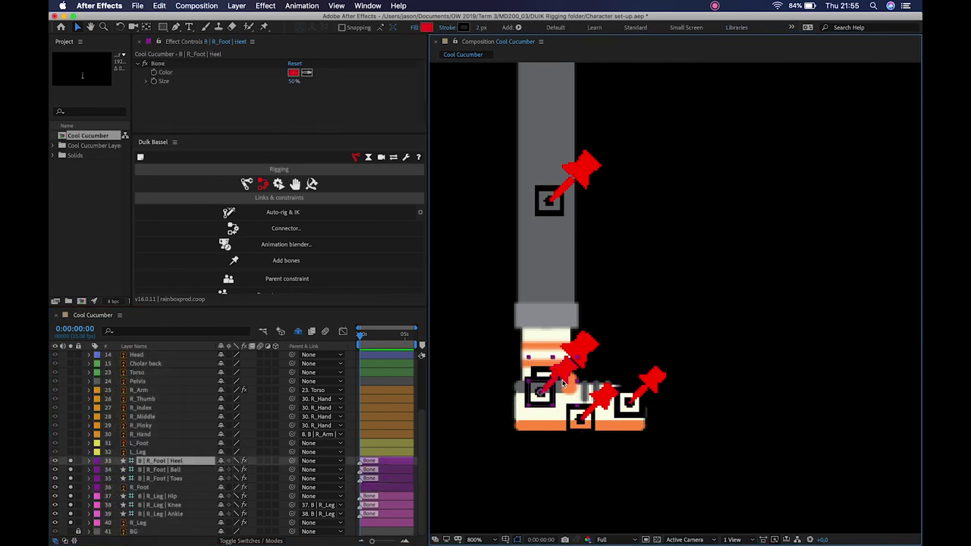
left_click(307, 73)
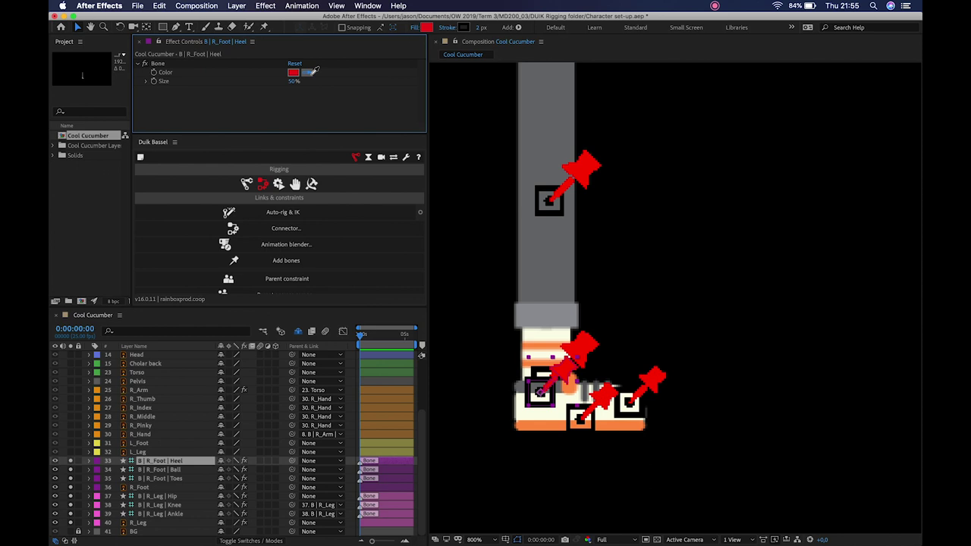
left_click(107, 460)
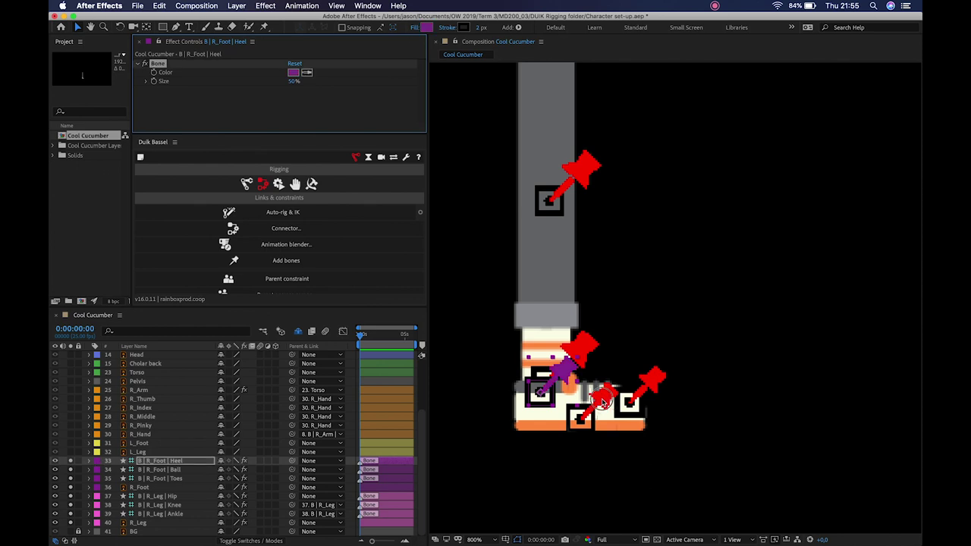
left_click(604, 403)
left_click(308, 72)
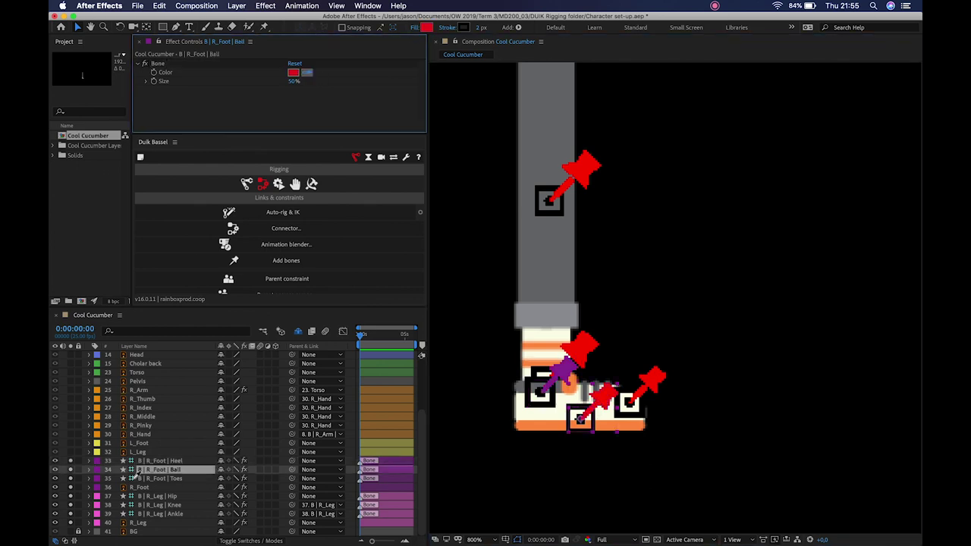
left_click(99, 470)
left_click(655, 381)
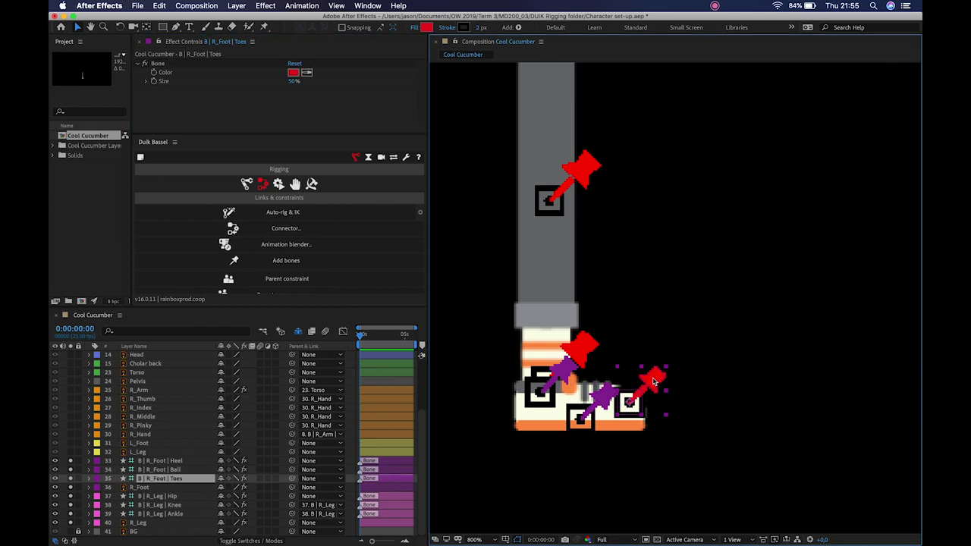
left_click(307, 72)
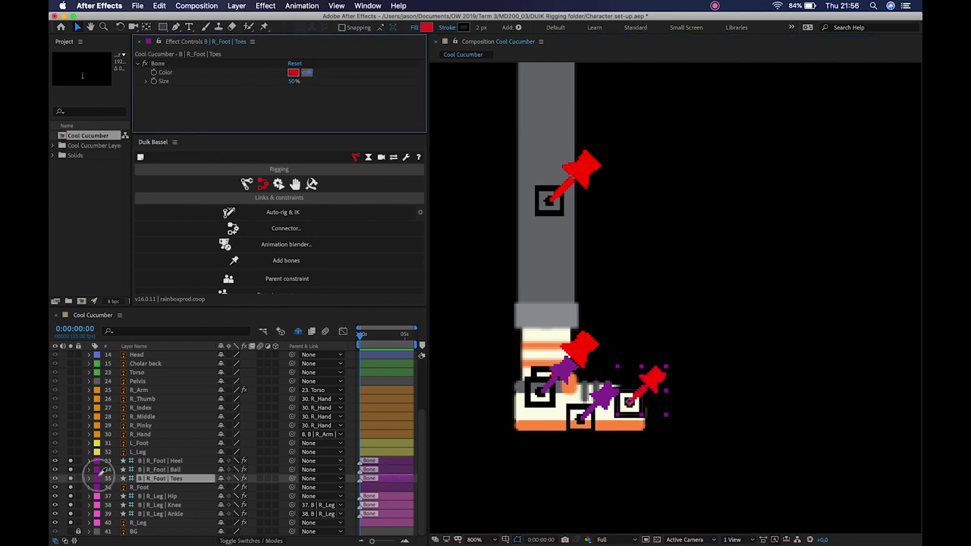
left_click(100, 472)
Recolour the R_Leg Ankle, Knee and Hip bones by sampling the pink of their layer labels
left_click(589, 335)
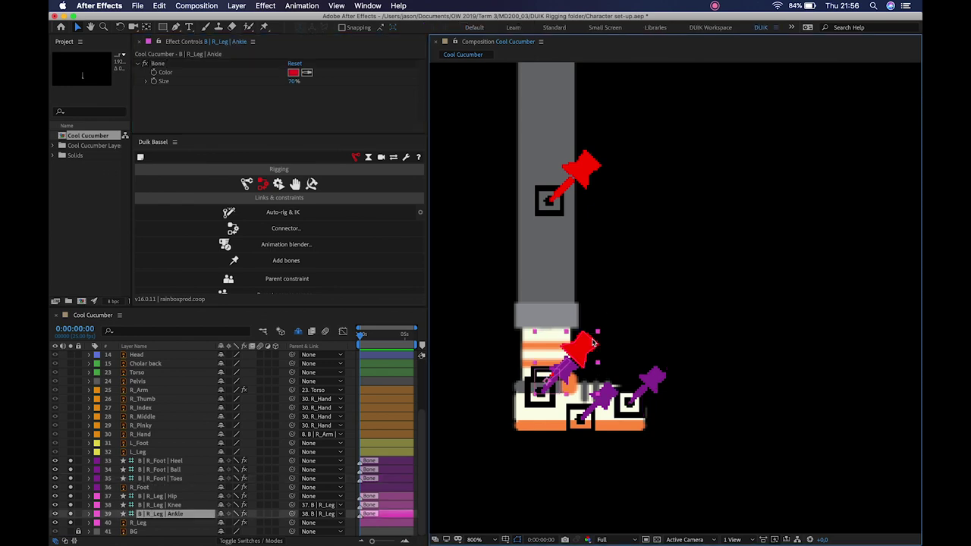
left_click(307, 73)
left_click(106, 512)
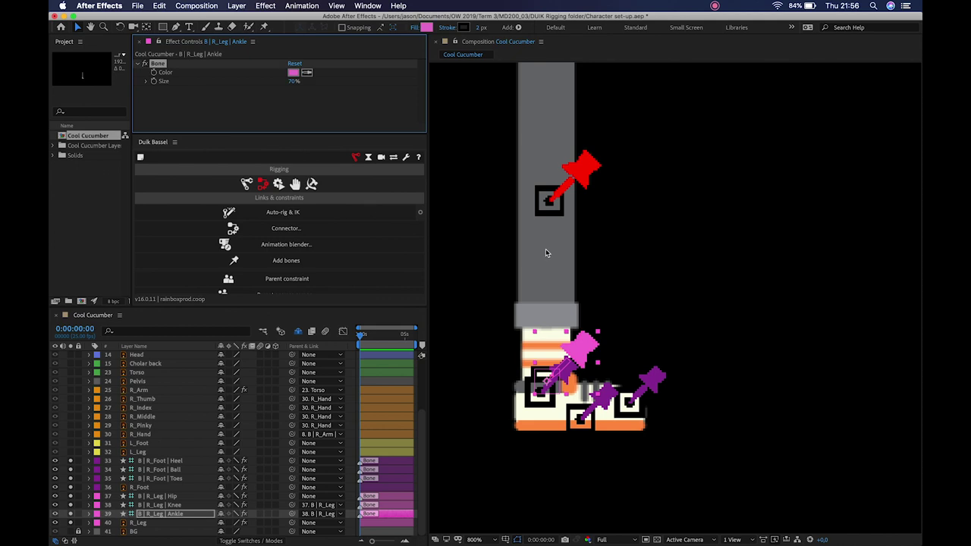
left_click(580, 182)
left_click(306, 72)
left_click(106, 505)
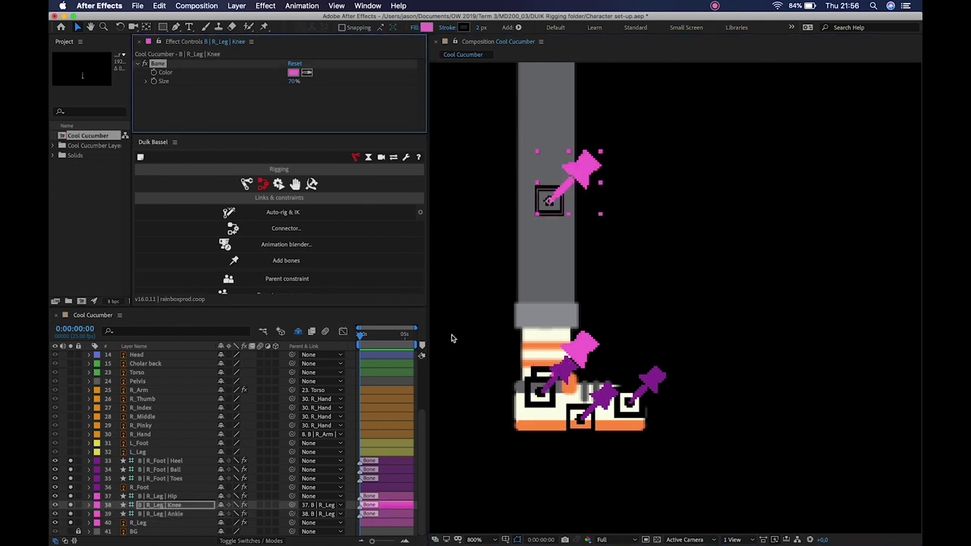
scroll(605, 234, "up", 5)
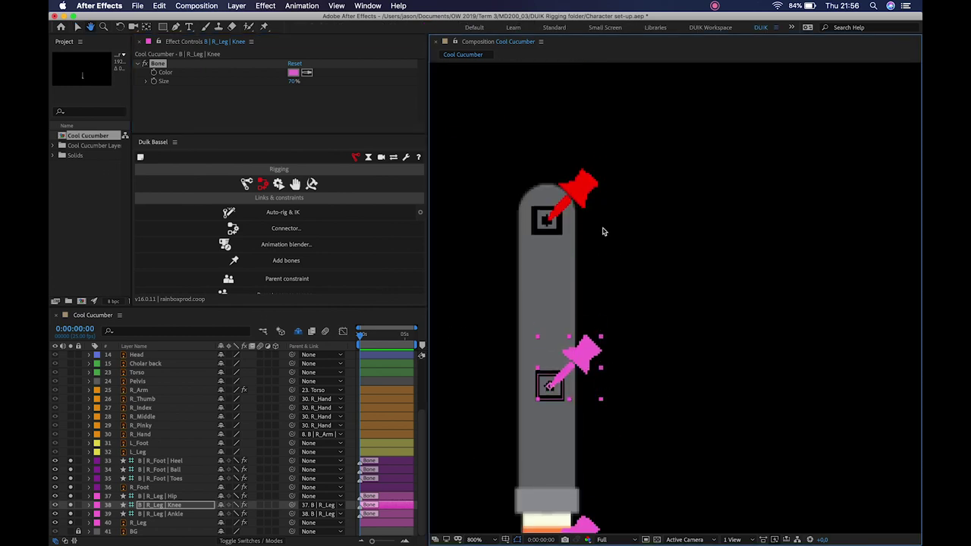
left_click(588, 194)
left_click(308, 74)
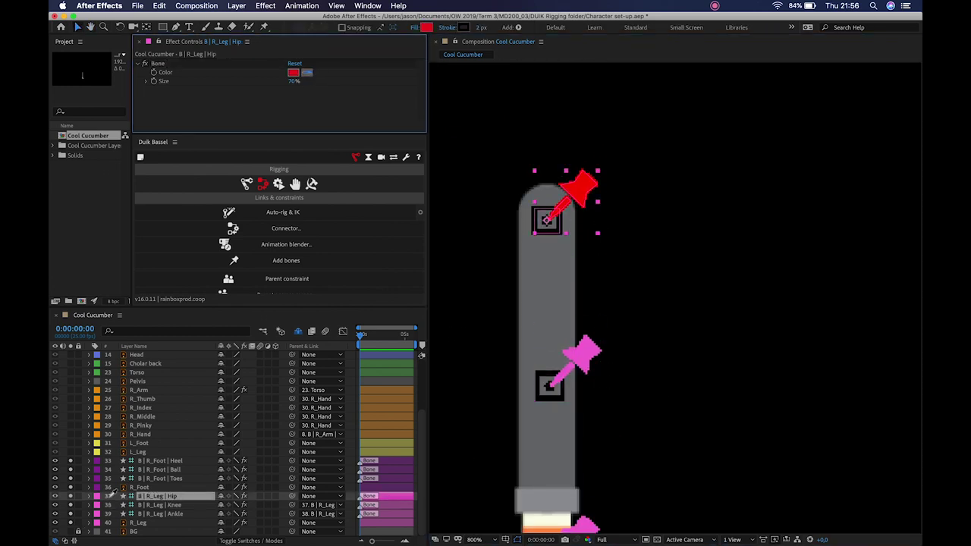
left_click(98, 495)
scroll(633, 223, "down", 3)
scroll(650, 234, "up", 1)
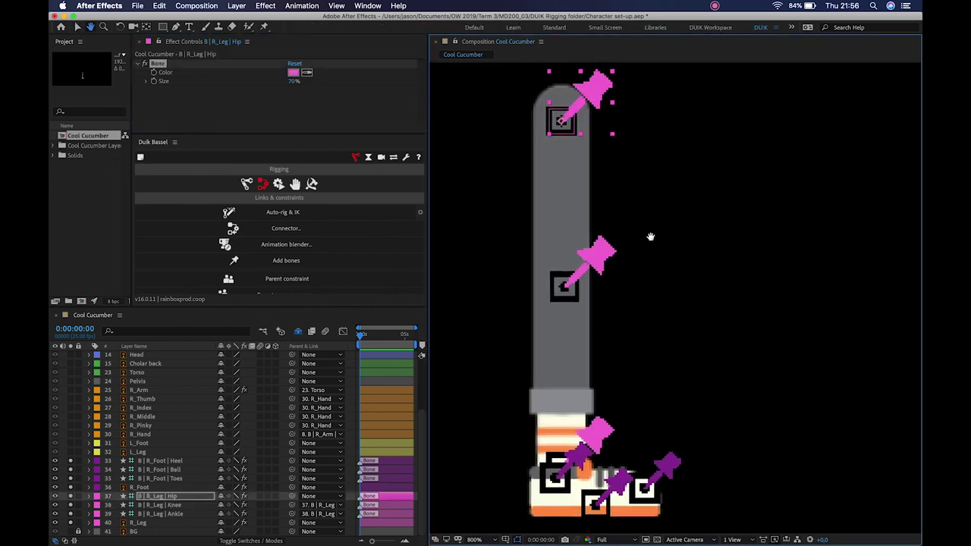
Parent the R_Foot Toes bone to the R_Foot Ball bone and the Ball bone to the R_Foot Heel bone
left_click(611, 272)
left_click(599, 435)
key("h")
left_click_drag(661, 396, 660, 274)
key("v")
left_click(710, 301)
left_click(670, 346)
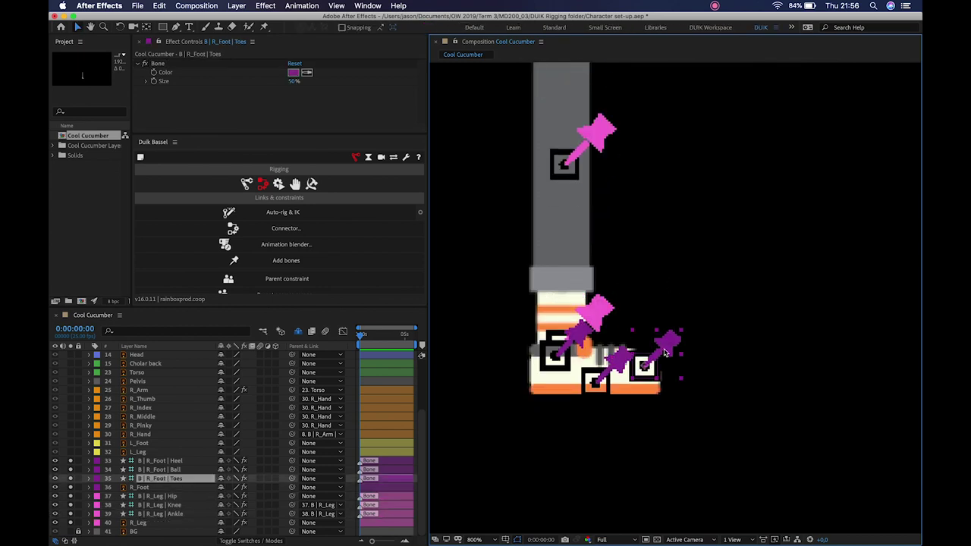
left_click_drag(292, 479, 181, 471)
left_click_drag(292, 471, 174, 463)
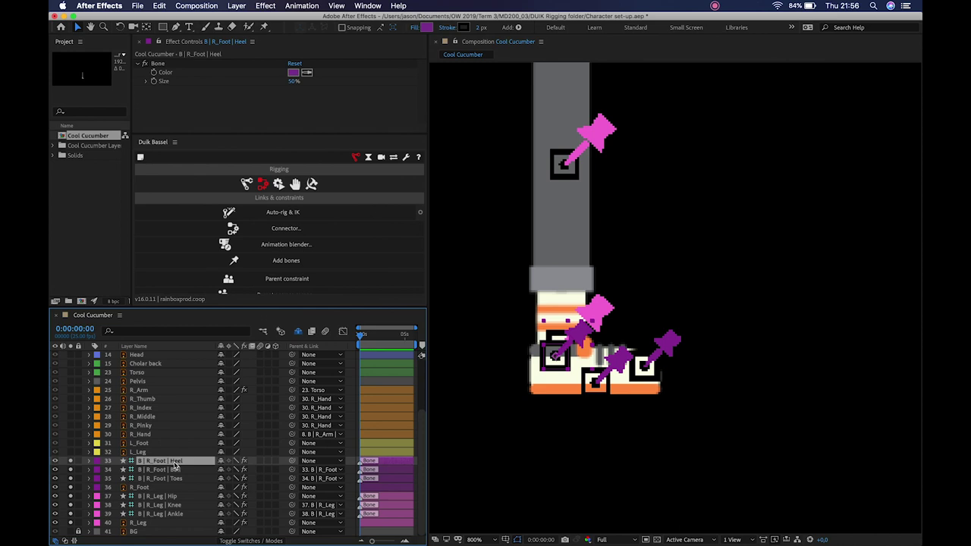
Test the foot bone chain by rotating the R_Foot Ball bone to -18°, undo the rotation and collapse the bone properties
key("w")
key("r")
left_click_drag(231, 473, 213, 483)
left_click(164, 478)
key("r")
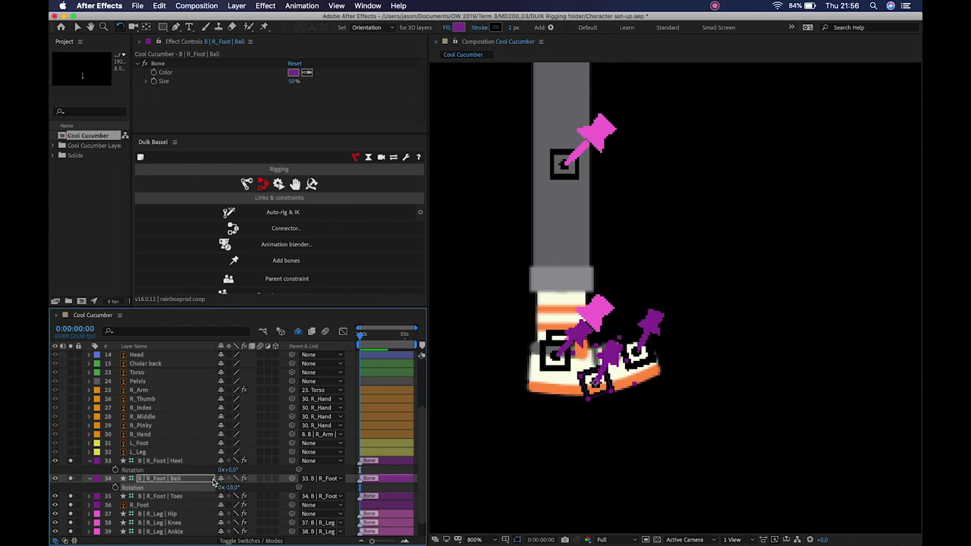
key("super+z")
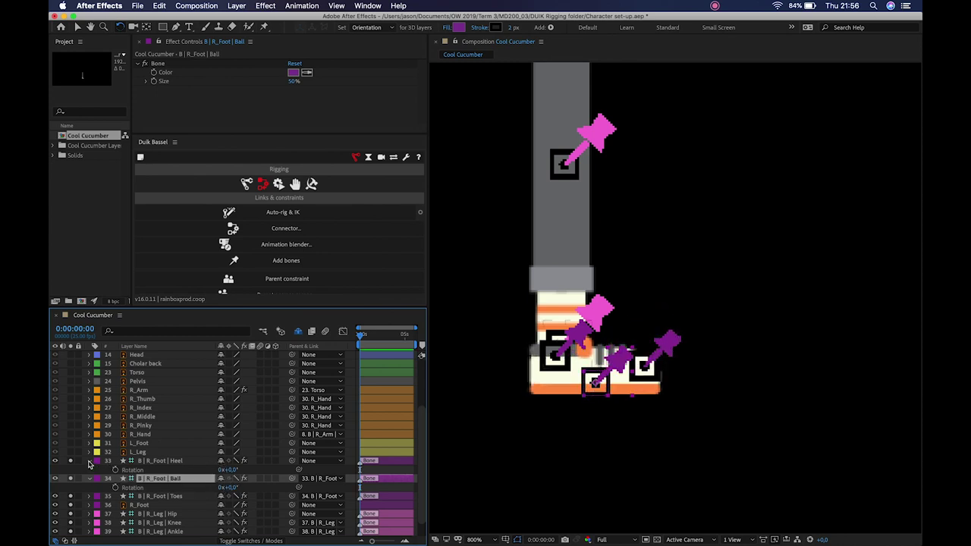
left_click(89, 464)
left_click(90, 470)
Test the R_Foot Toes bone by rotating and moving it, restore its original pose and collapse its properties
left_click(157, 480)
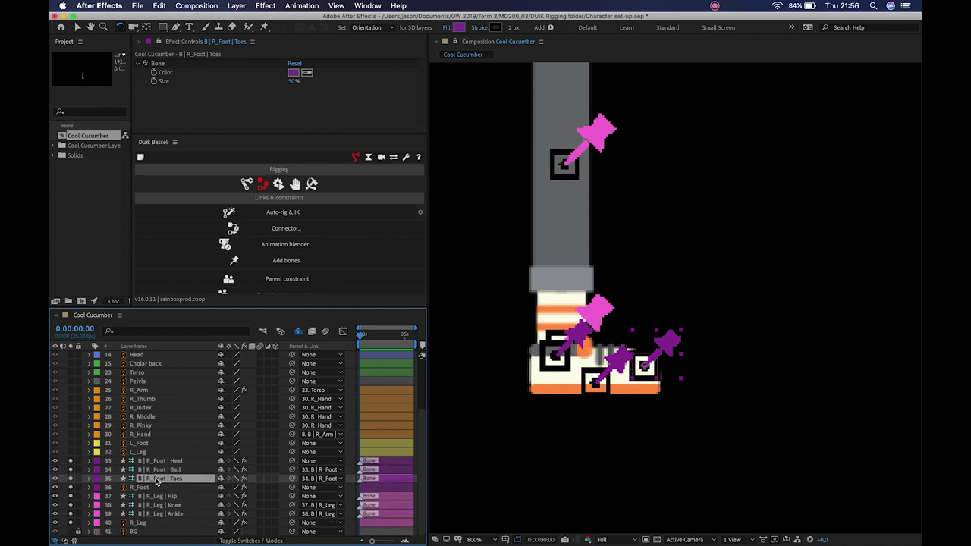
key("r")
mouse_move(235, 492)
left_mouse_down()
mouse_move(206, 481)
mouse_move(223, 494)
left_mouse_up()
key("v")
mouse_move(673, 350)
left_mouse_down()
mouse_move(672, 293)
mouse_move(667, 351)
mouse_move(663, 327)
mouse_move(670, 336)
left_mouse_up()
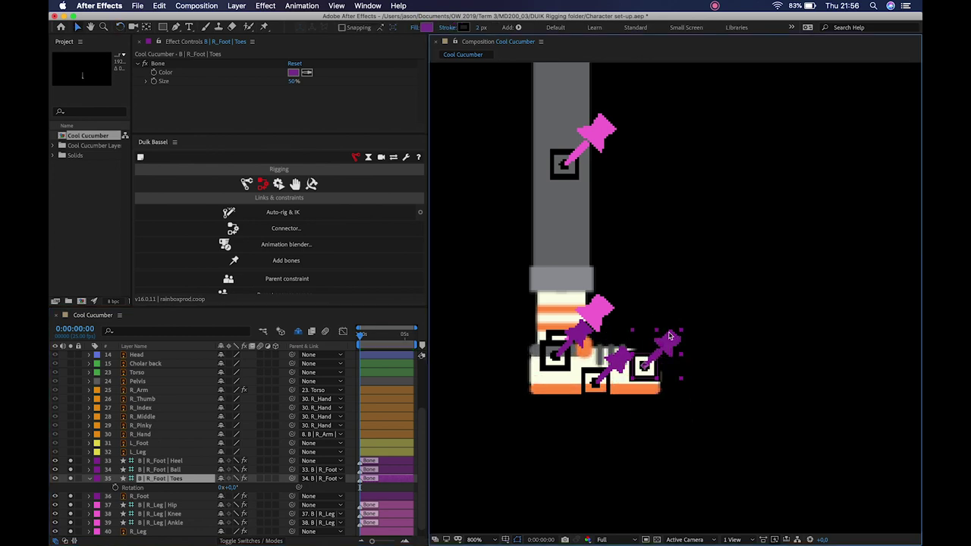
left_click(89, 479)
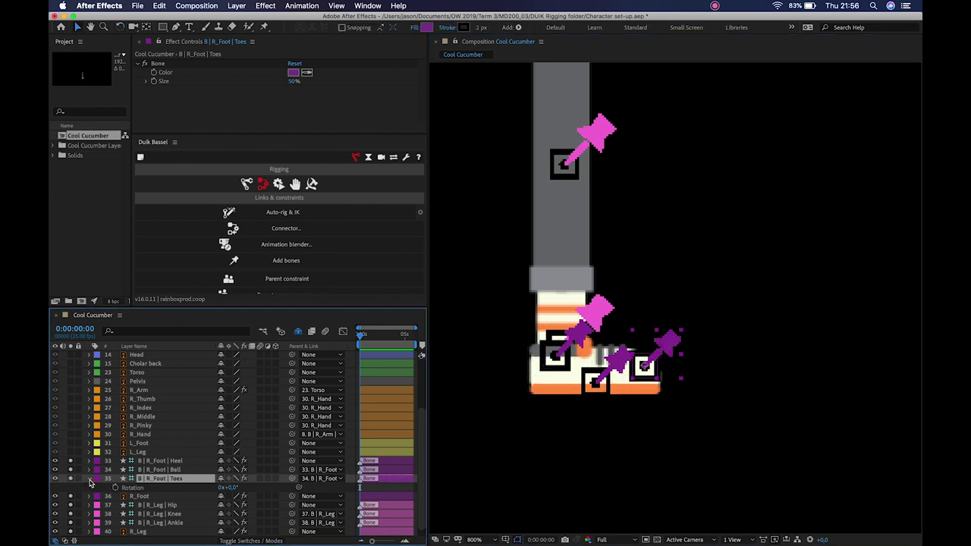
Reorder the R_Foot bones beneath R_Leg Ankle and move all six leg and foot bones directly below the R_Arm Wrist bone
left_click(161, 461)
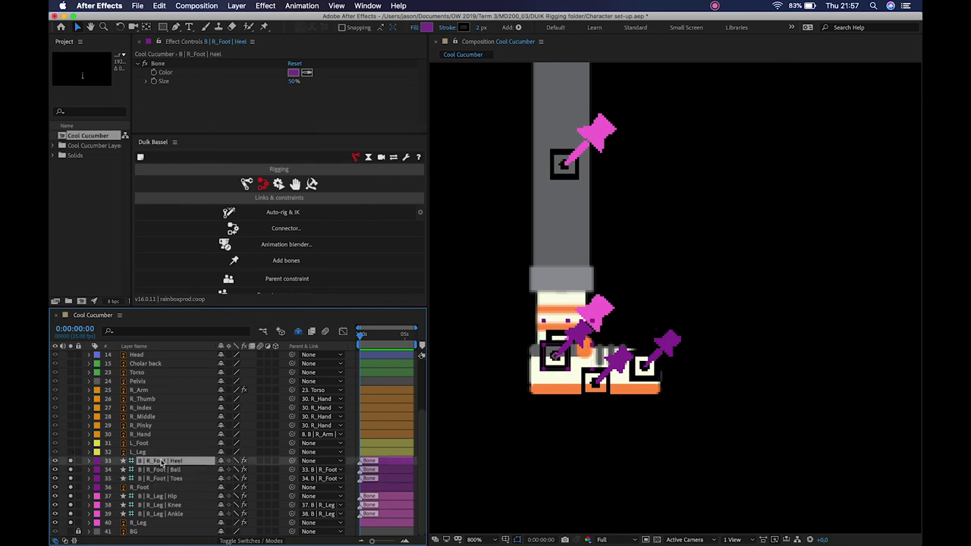
left_click(173, 515)
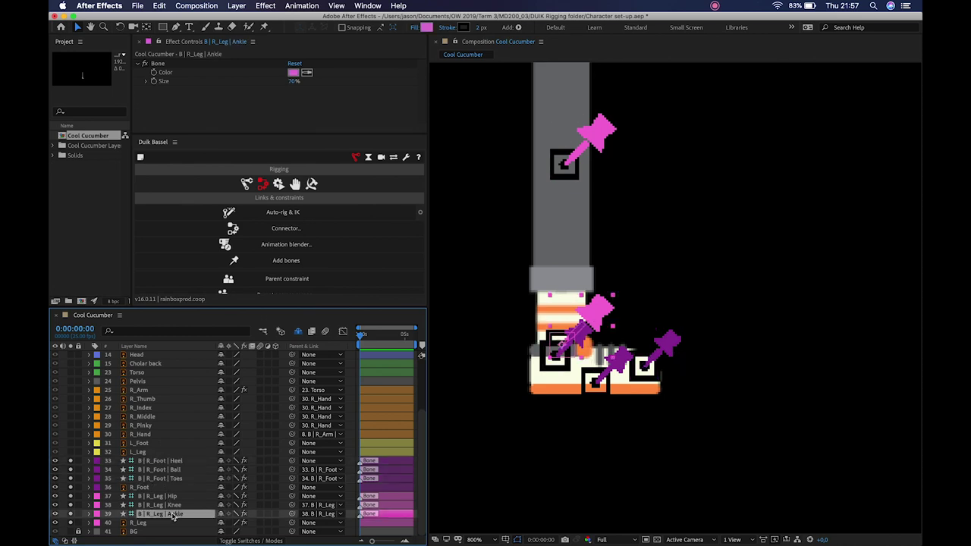
left_click(162, 461)
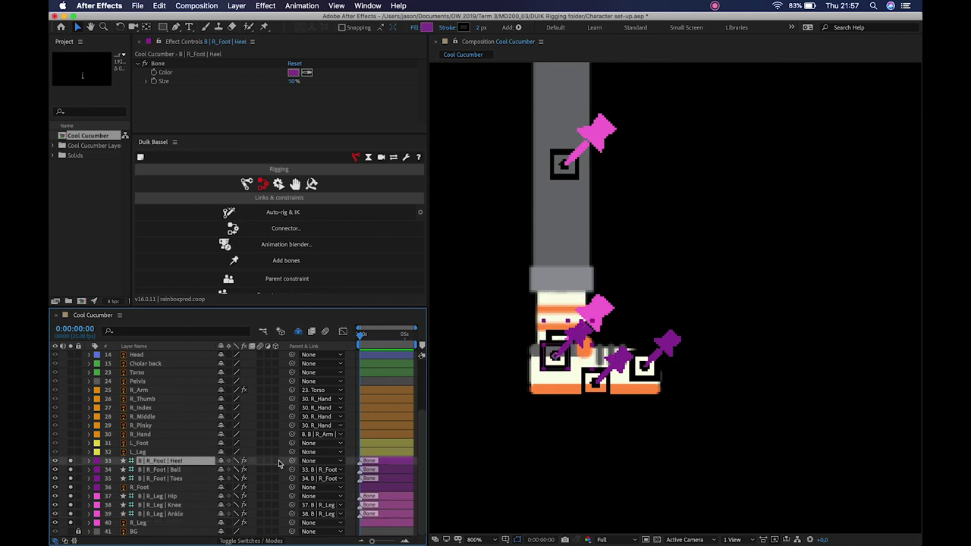
left_click(161, 478, "shift")
left_click_drag(167, 462, 165, 519)
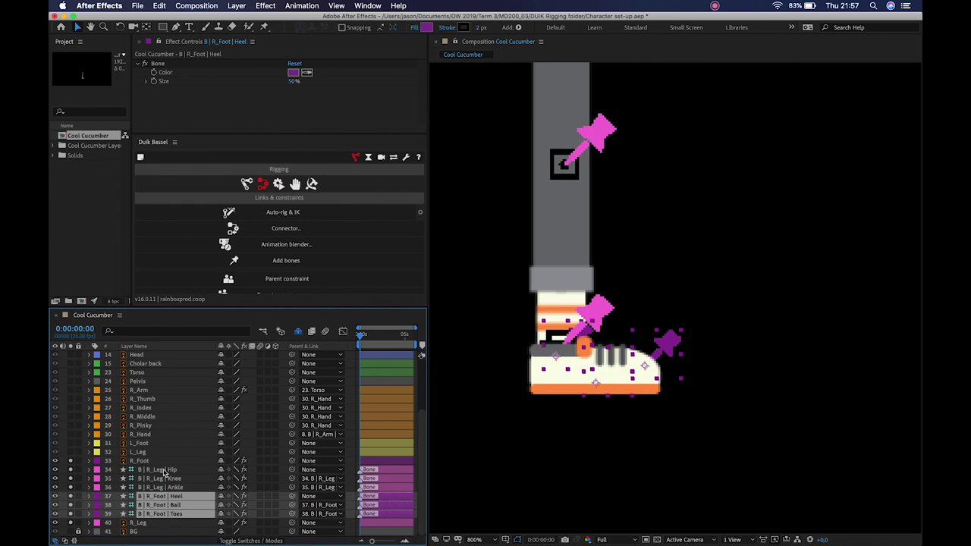
left_click(162, 474, "shift")
left_click_drag(162, 474, 166, 379)
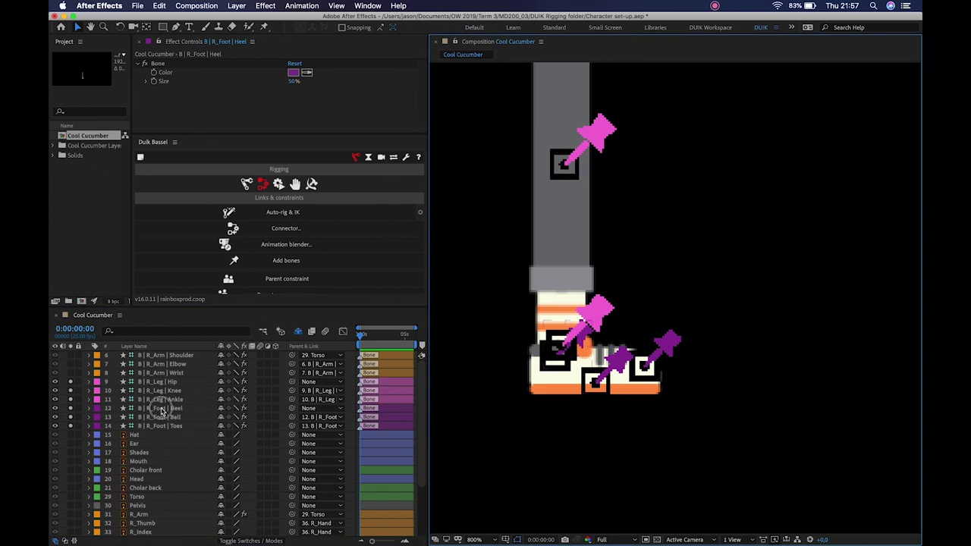
Parent the R_Foot Heel bone to the R_Leg Ankle bone
left_click(161, 409)
left_click_drag(293, 409, 177, 404)
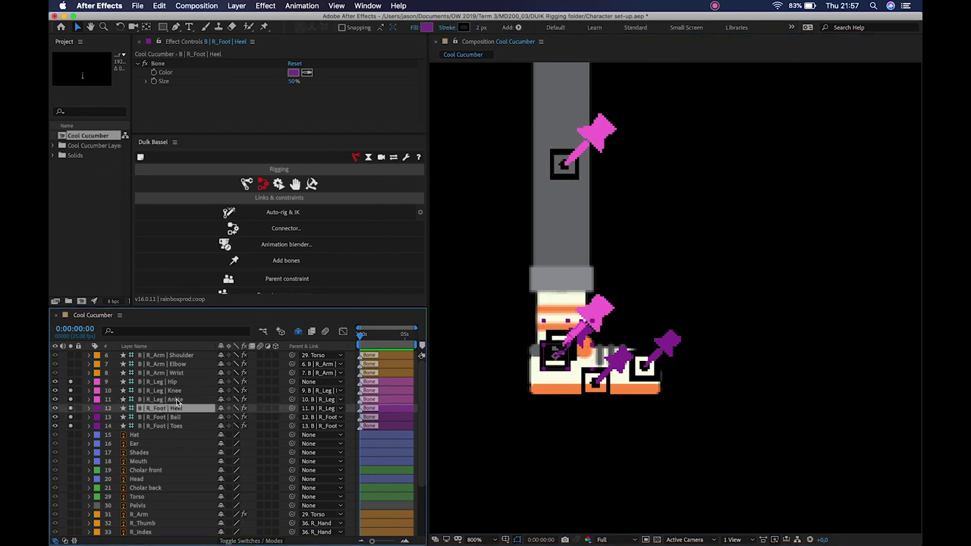
Test the leg bone chain by rotating the R_Leg Knee and Ankle bones, undoing each rotation
left_click(596, 148)
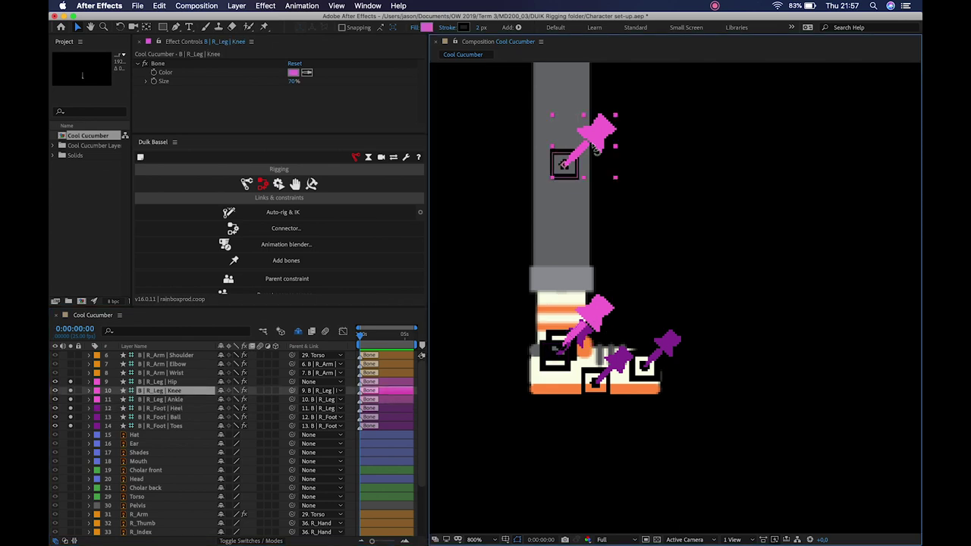
key("w")
left_click_drag(597, 150, 650, 245)
key("ctrl+z")
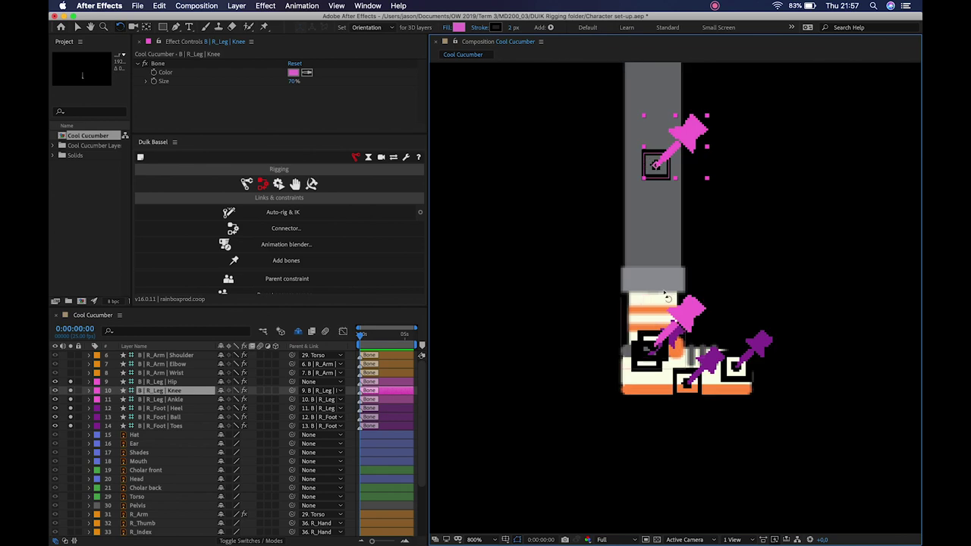
left_click(690, 313)
left_click_drag(690, 313, 709, 317)
key("ctrl+z")
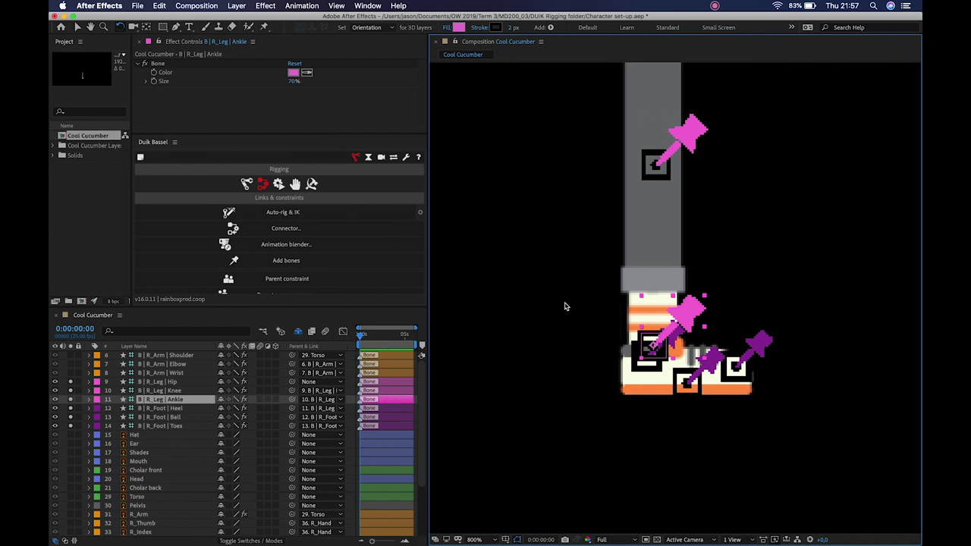
Parent the R_Leg Hip bone to the Pelvis layer
left_click(564, 306)
key("z")
left_click(590, 289, "alt")
key("v")
left_click(179, 383)
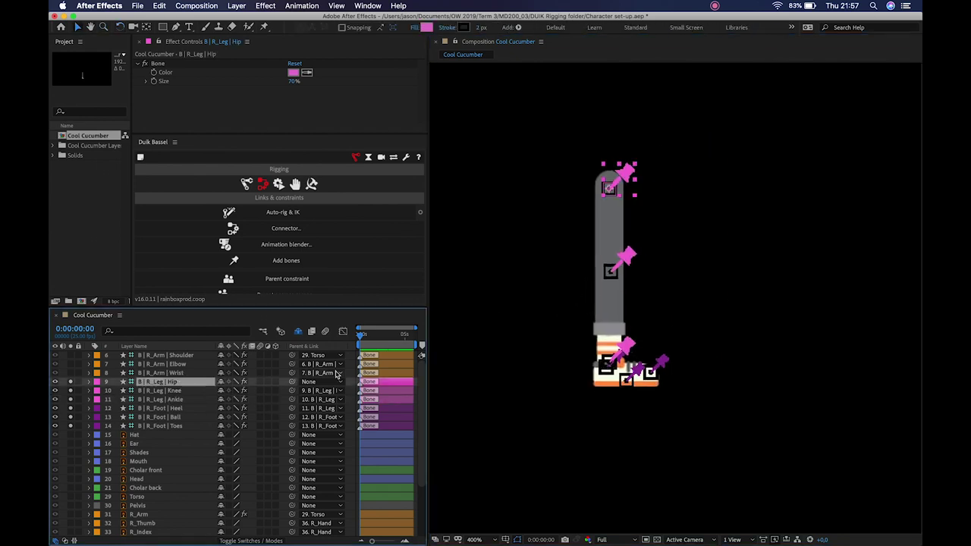
left_click(332, 383)
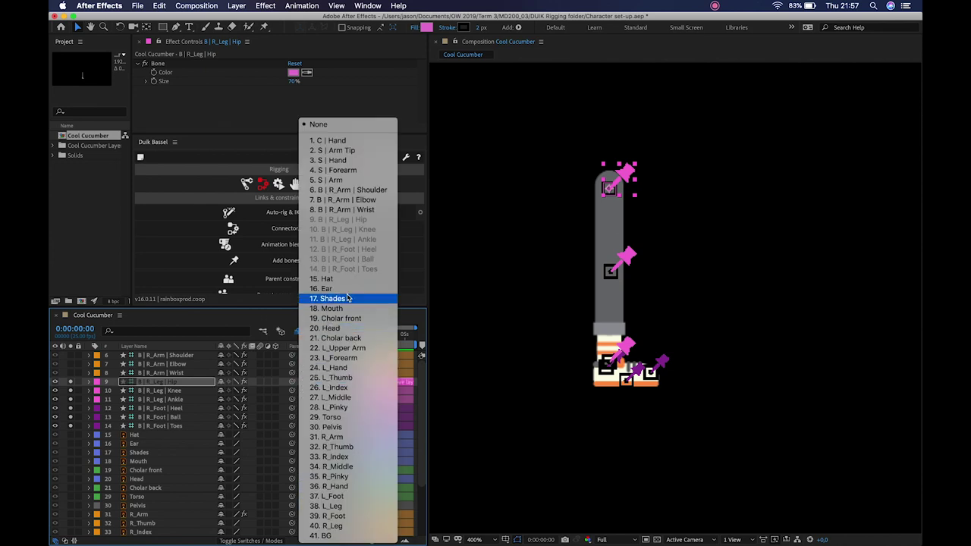
left_click(334, 427)
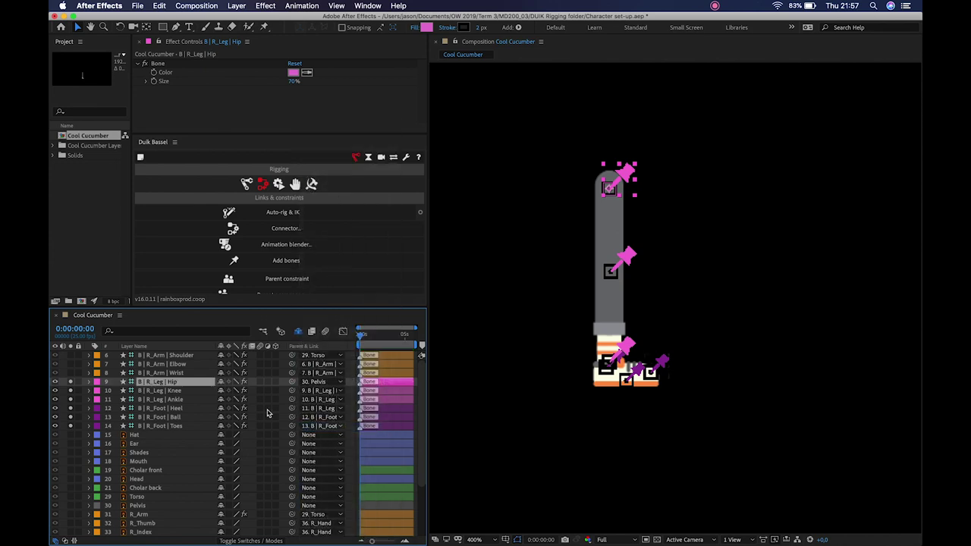
Turn off solo for the six leg and foot bones and for the R_Foot and R_Leg layers
left_click(140, 506)
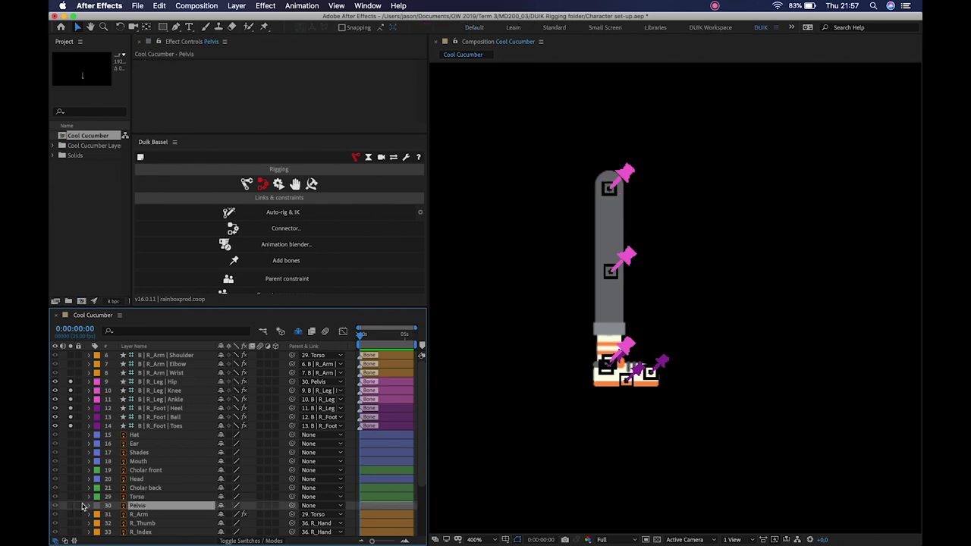
left_click_drag(72, 429, 72, 372)
scroll(152, 488, "down", 4)
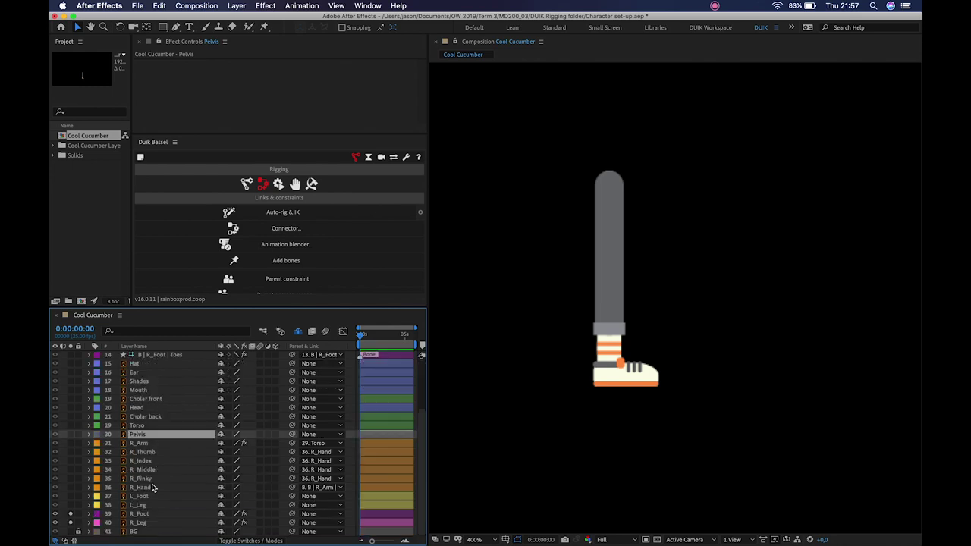
left_click(70, 513)
left_click(71, 523)
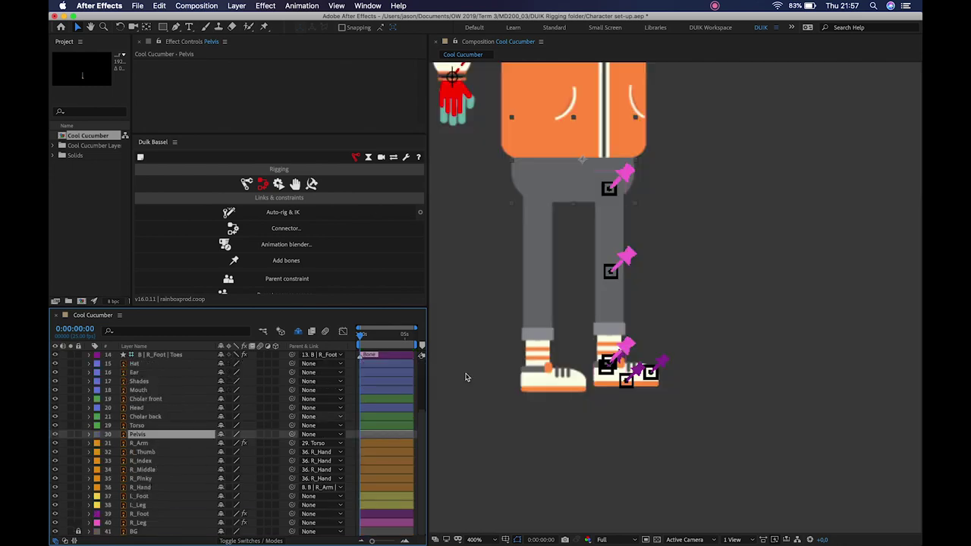
Set the label colour of the L_Leg layer to Dark Green
left_click(539, 273)
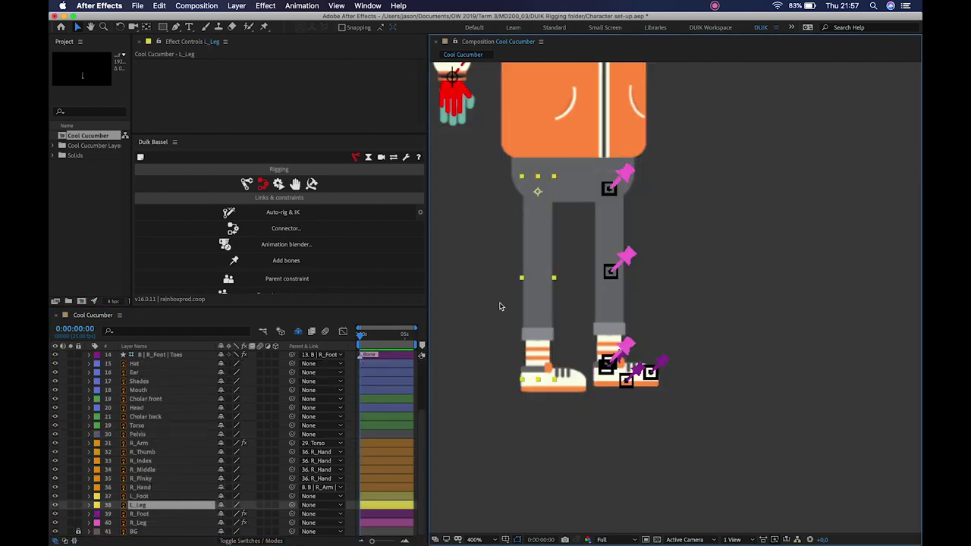
left_click_drag(506, 281, 563, 416)
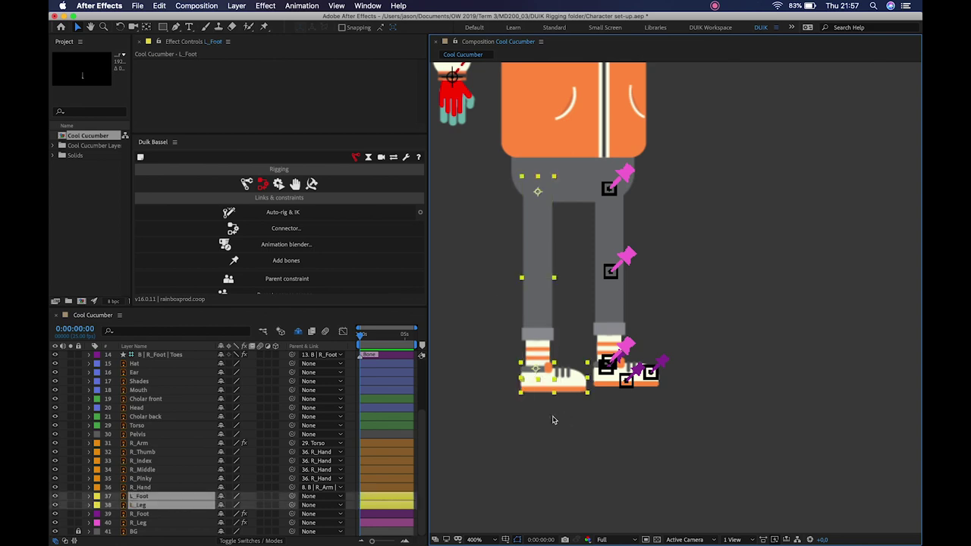
left_click(510, 507)
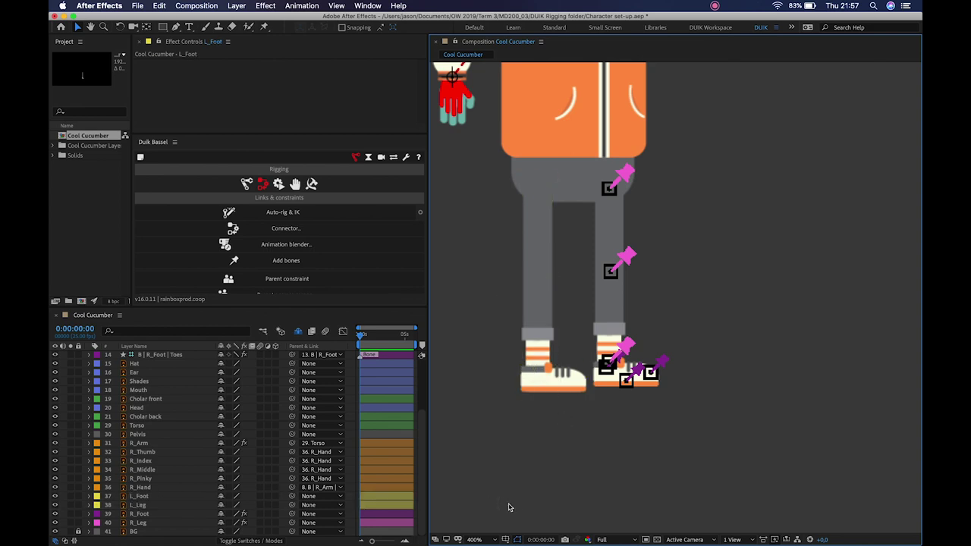
left_click(150, 508)
left_click(96, 505)
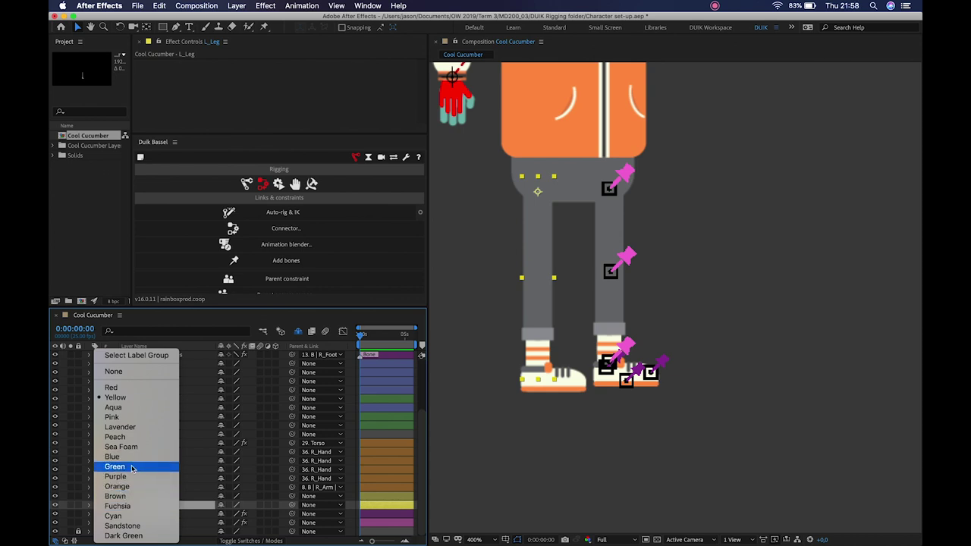
left_click(129, 457)
left_click(96, 506)
left_click(123, 536)
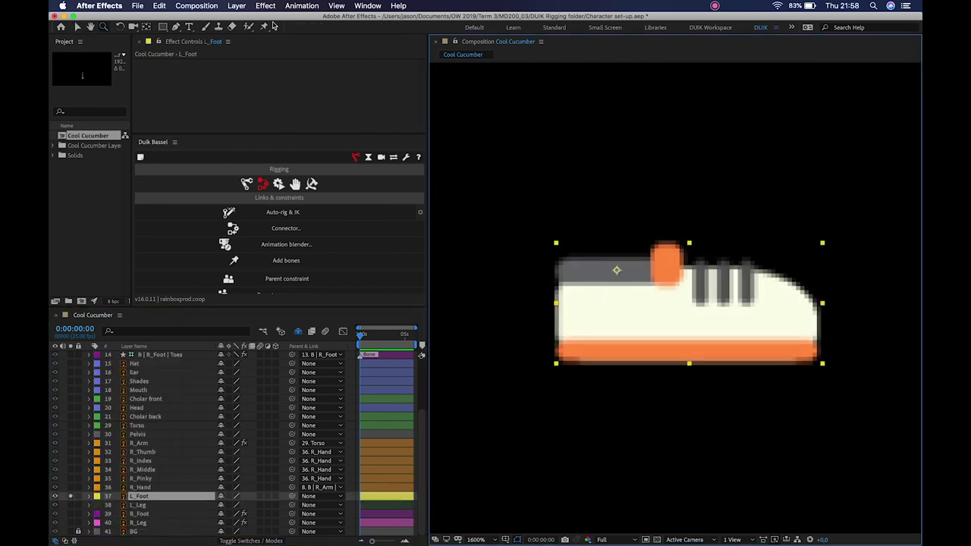
Place puppet pins at the heel, ball and toes of the L_Foot layer and name them Heel, Ball and Toes
left_click(616, 270)
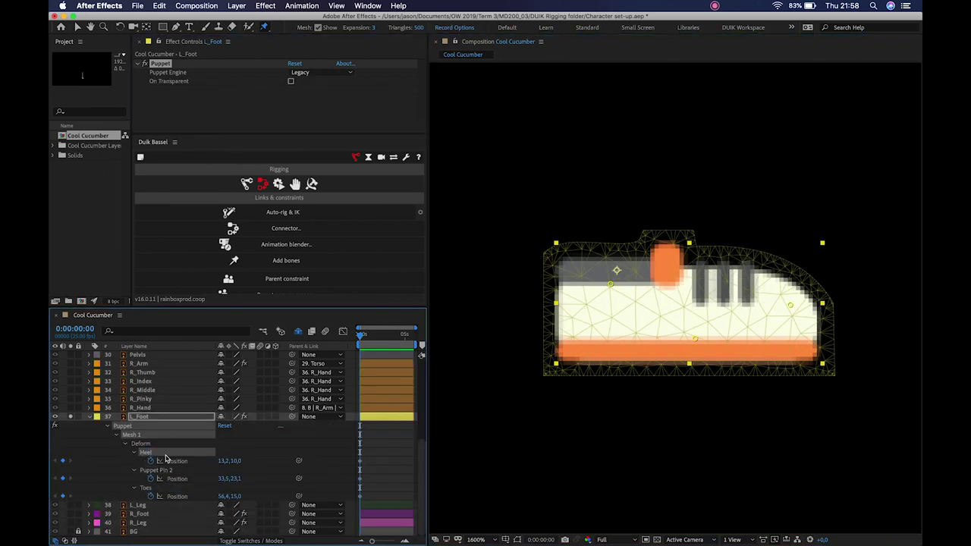
left_click(144, 469)
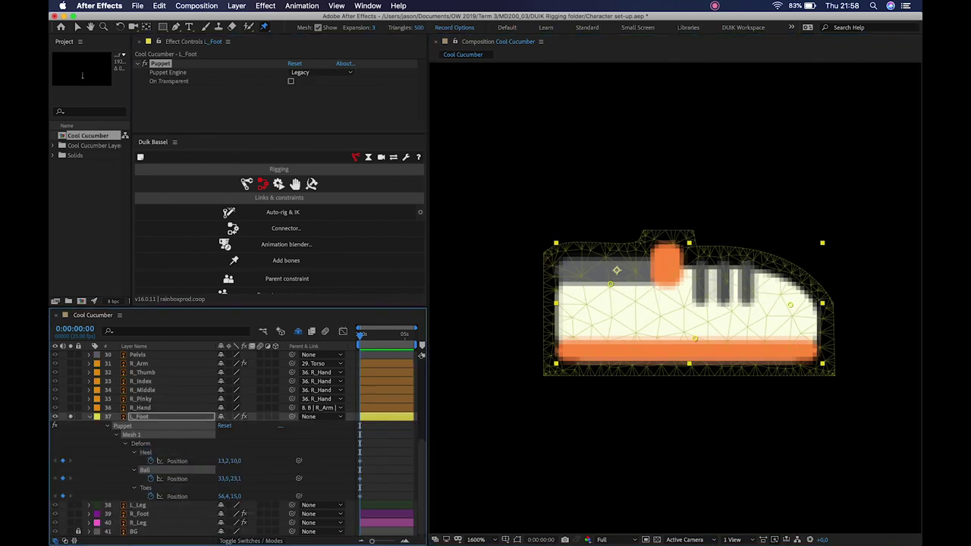
Add Duik bones to the L_Foot layer's puppet pins and set the L_Foot layer's label colour to Dark Green
left_click(286, 260)
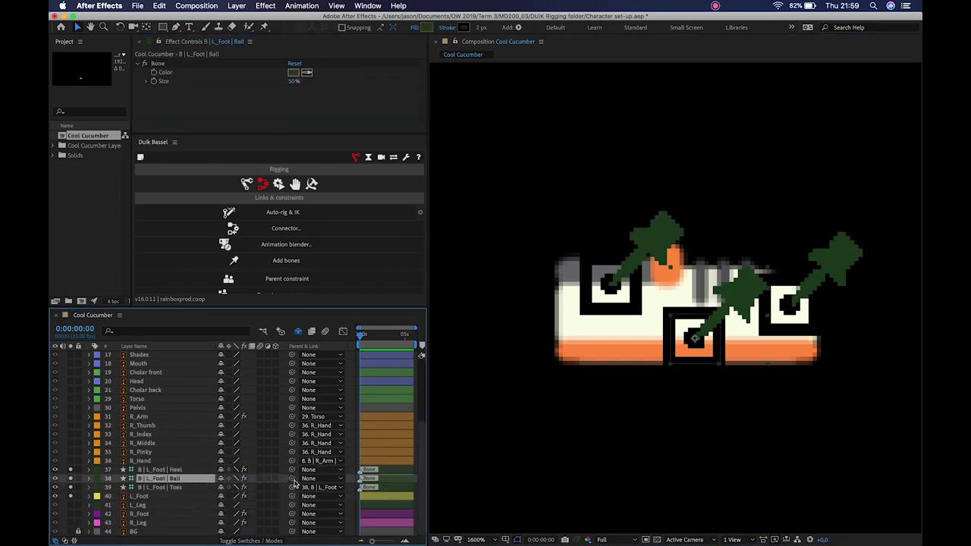
left_click(144, 498)
left_click(97, 497)
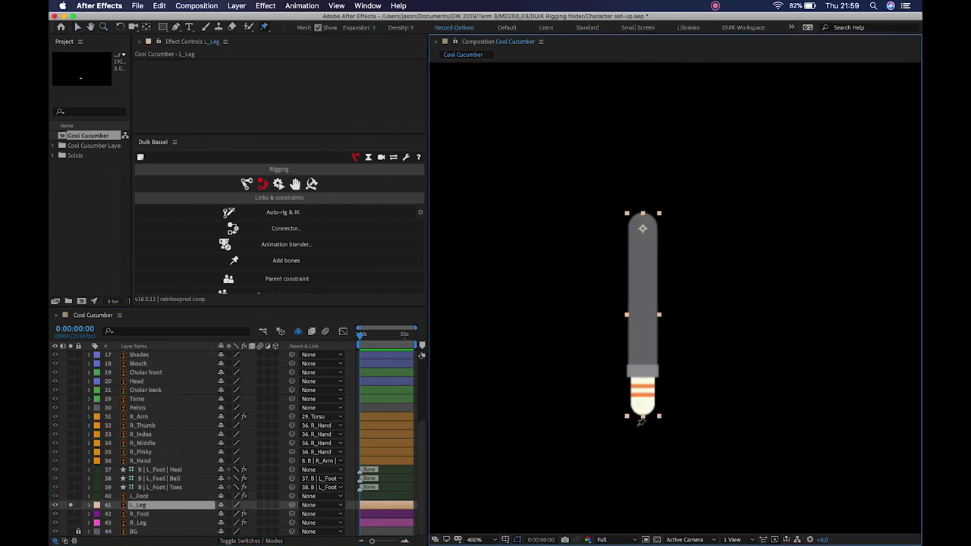
Place puppet pins at the ankle, knee and hip of the L_Leg layer
left_click(643, 400)
left_click(642, 314)
left_click(643, 228)
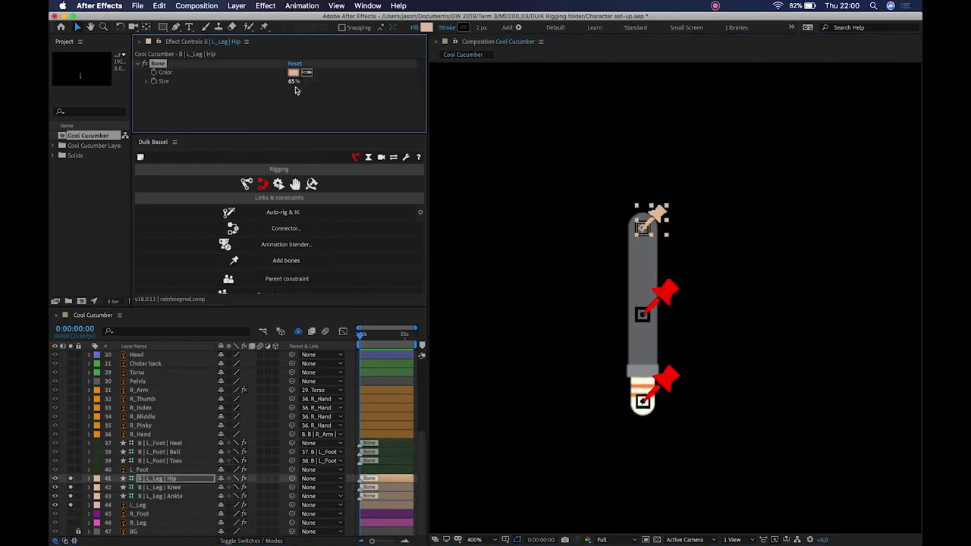
Paste the L_Leg Hip bone's peach colour and 65% size onto the L_Leg Knee and Ankle bones
key("ctrl+Down")
key("ctrl+v")
key("ctrl+Down")
key("ctrl+v")
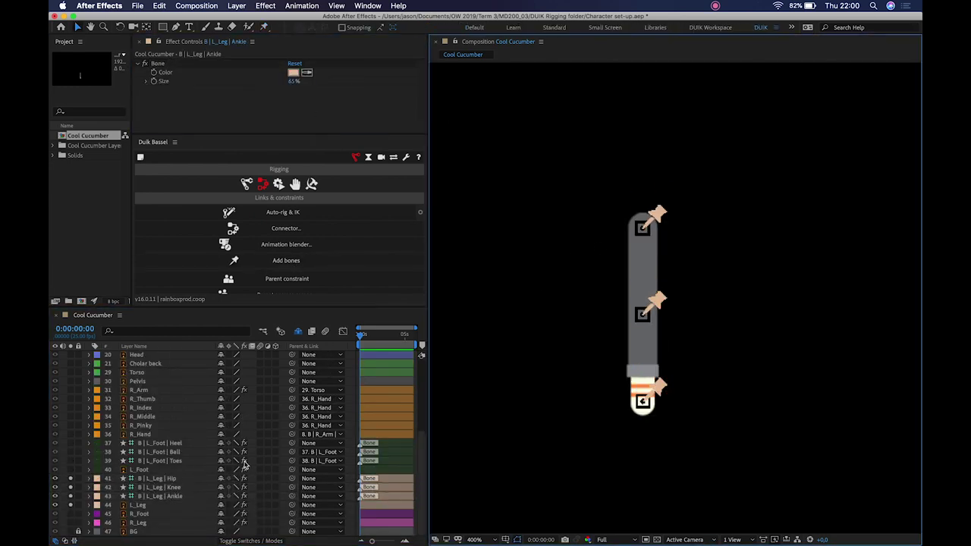
Move the L_Leg and L_Foot bone layers up the layer stack to directly below the R_Foot Toes bone
left_click(160, 487, "shift")
left_click(159, 478, "shift")
left_click(159, 443, "shift")
left_click_drag(160, 443, 162, 353)
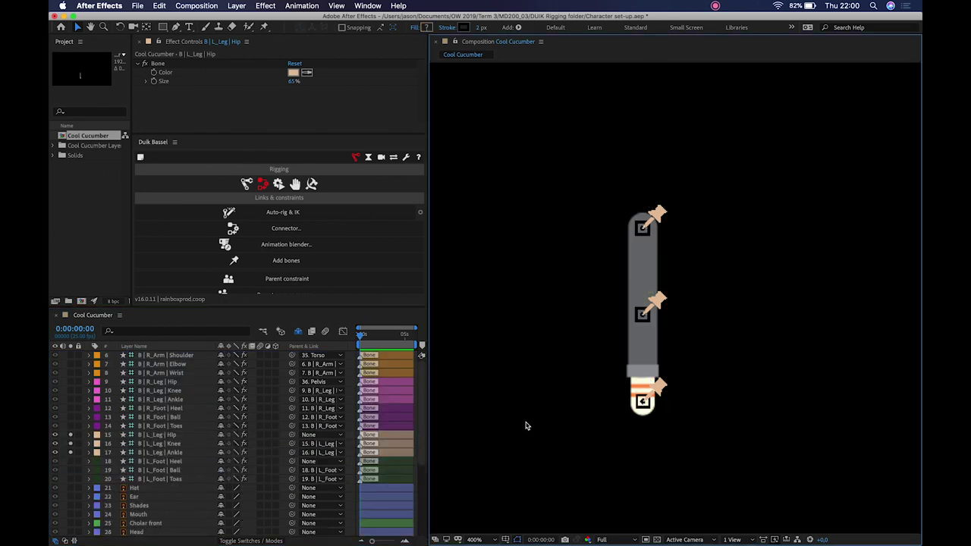
Test the left foot rig by rotating the L_Foot Heel bone about 16 degrees
scroll(74, 501, "down", 5)
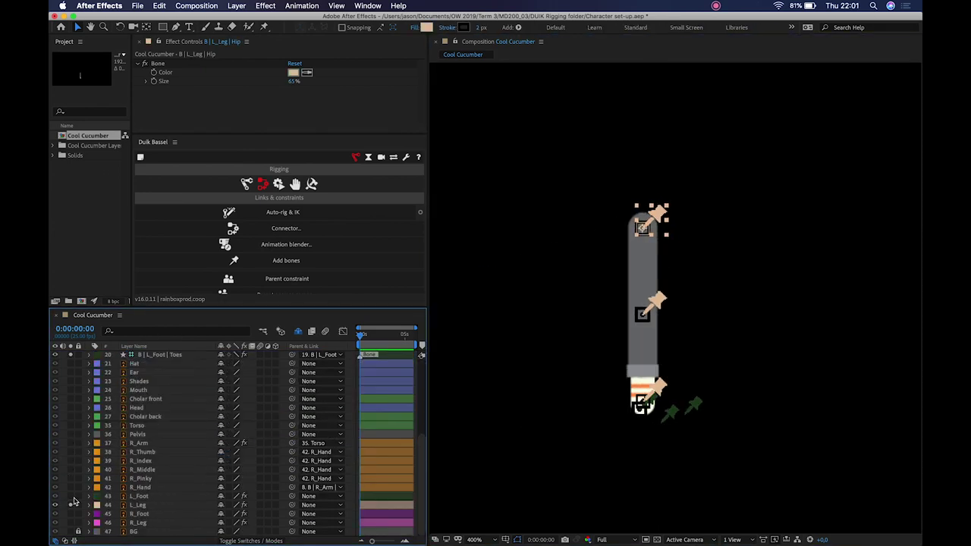
scroll(74, 501, "up", 5)
key("r")
left_click_drag(228, 497, 224, 497)
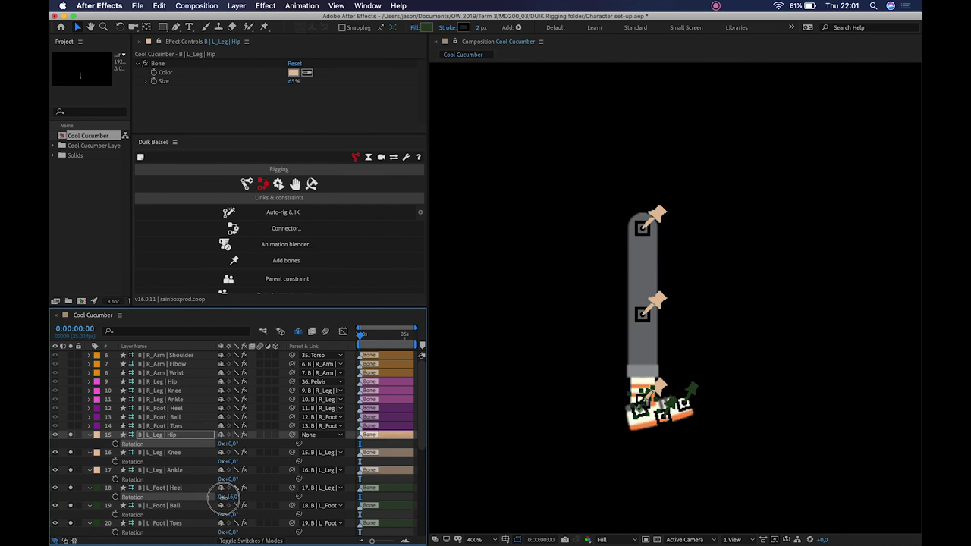
key("r")
scroll(225, 497, "down", 5)
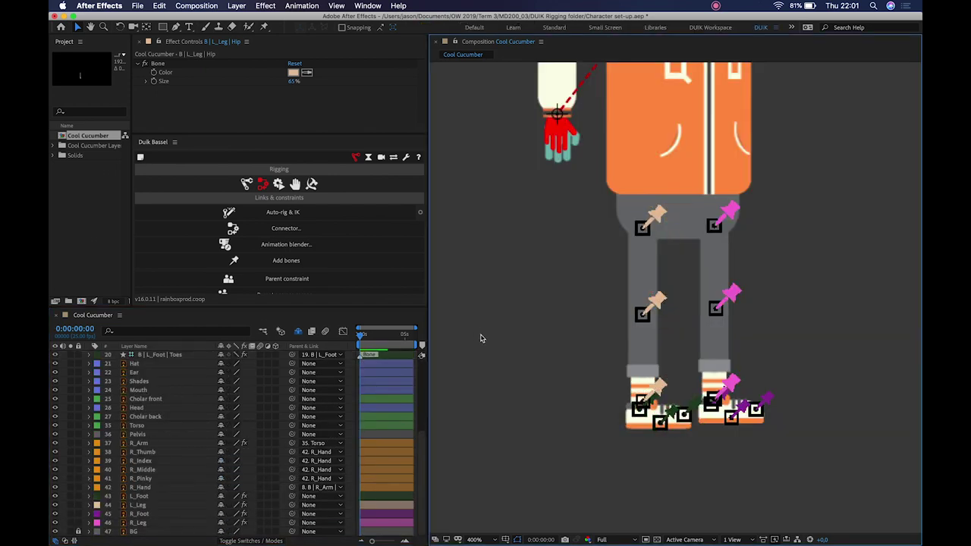
Select the R_Leg and L_Leg Hip bones and parent them to the Pelvis layer
key("z")
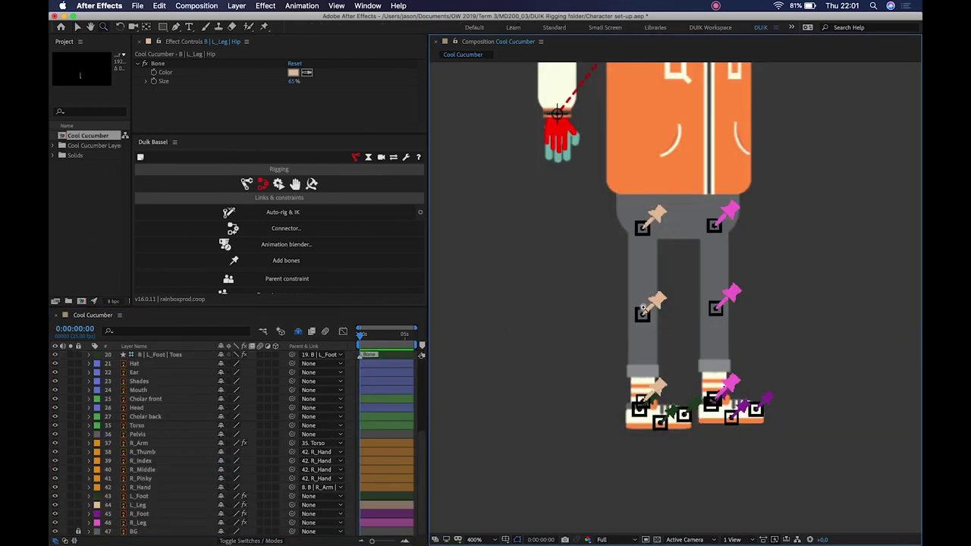
left_click(583, 339, "alt")
key("v")
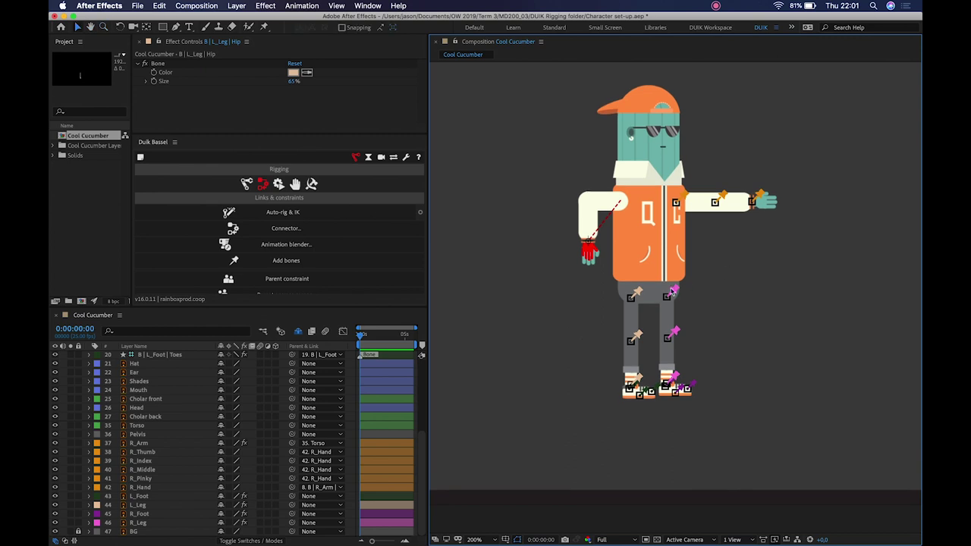
left_click(672, 294)
left_click(640, 297, "shift")
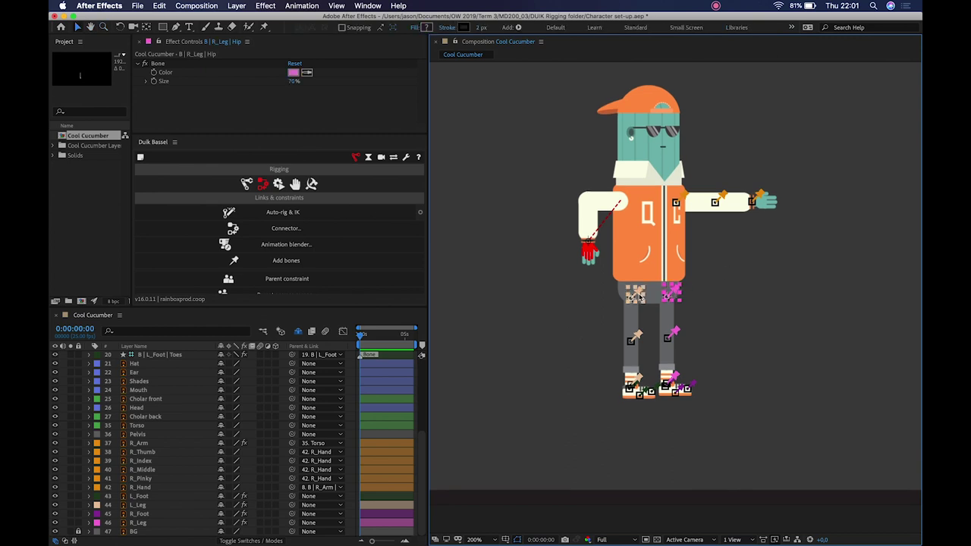
scroll(225, 438, "up", 5)
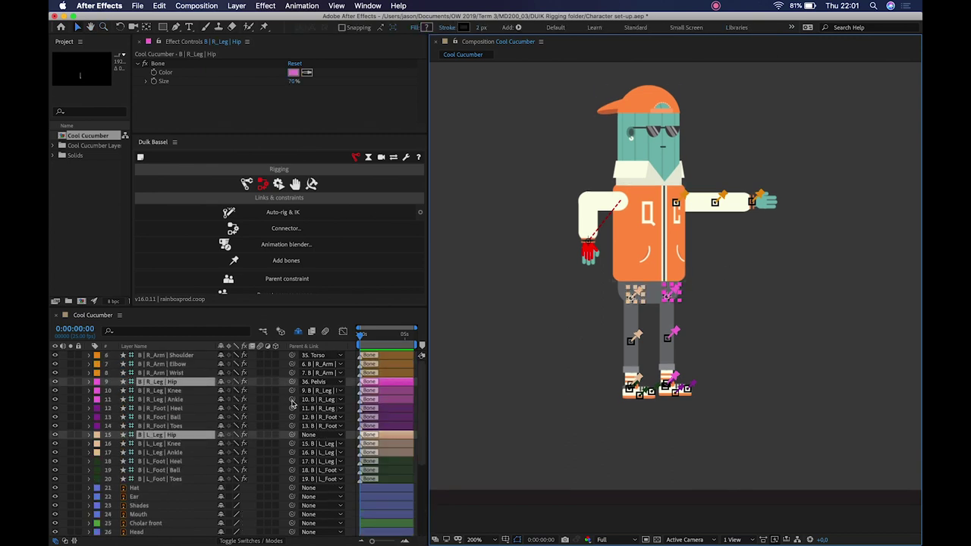
left_click(309, 435)
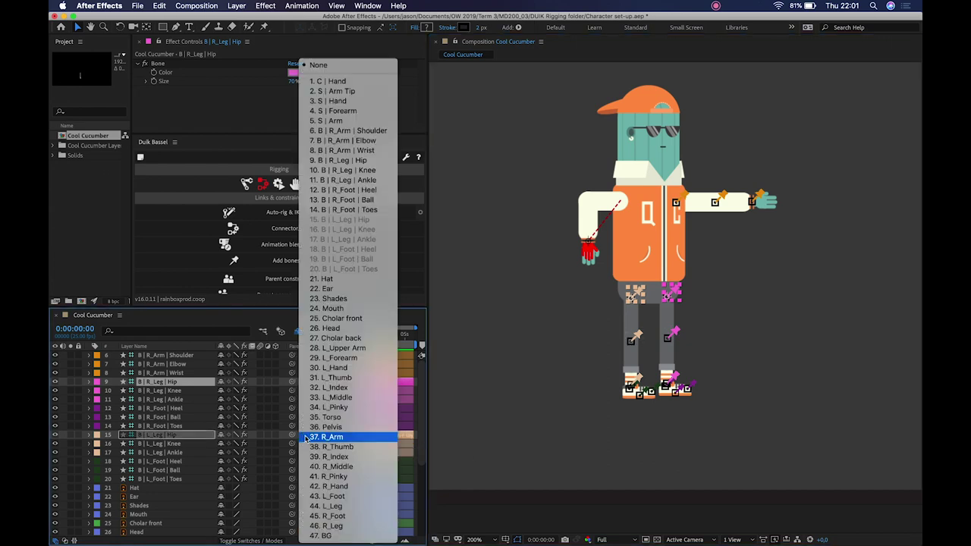
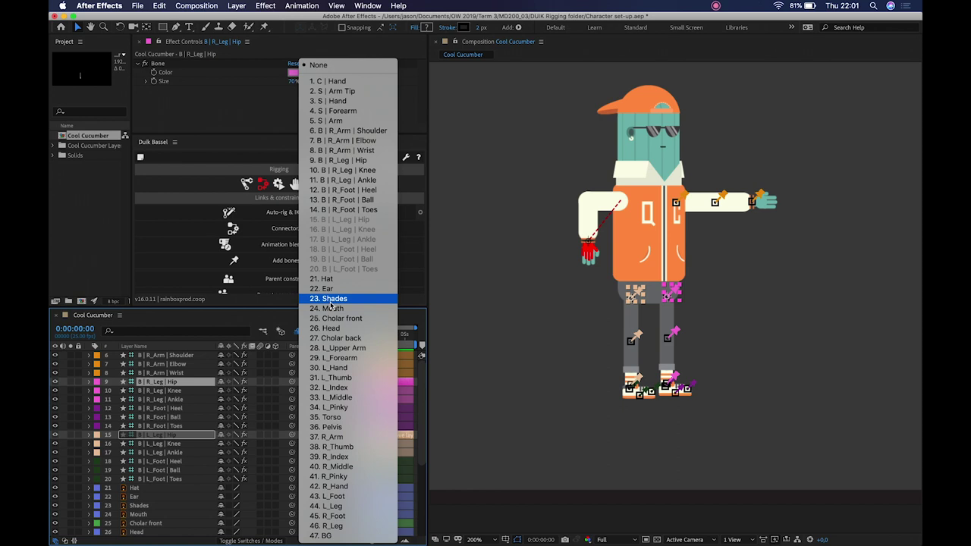
left_click(341, 427)
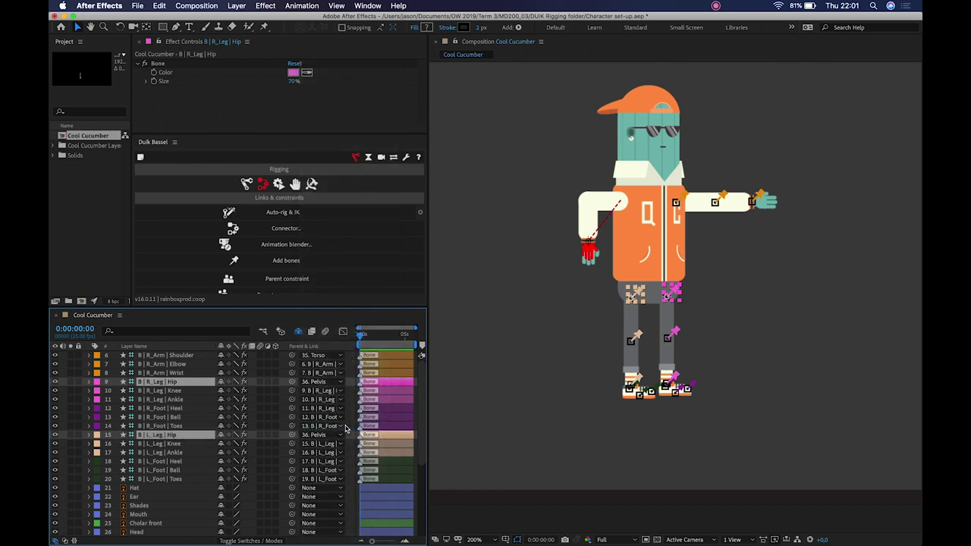
Test the parenting by shifting the pelvis and the torso sideways, and undo the moves
left_click(559, 350)
mouse_move(652, 299)
left_mouse_down()
mouse_move(698, 293)
mouse_move(626, 295)
mouse_move(679, 297)
mouse_move(669, 298)
left_mouse_up()
left_click(661, 237)
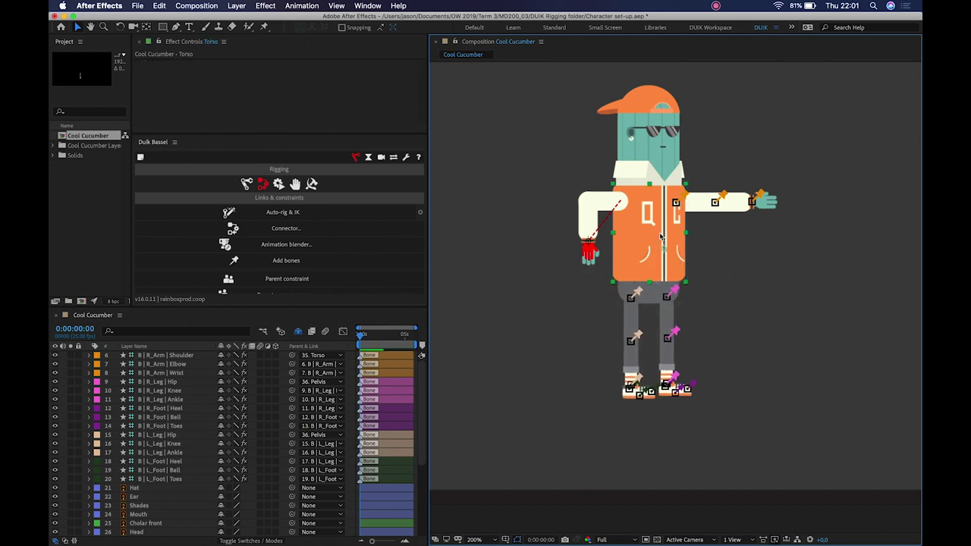
left_click_drag(647, 239, 671, 242)
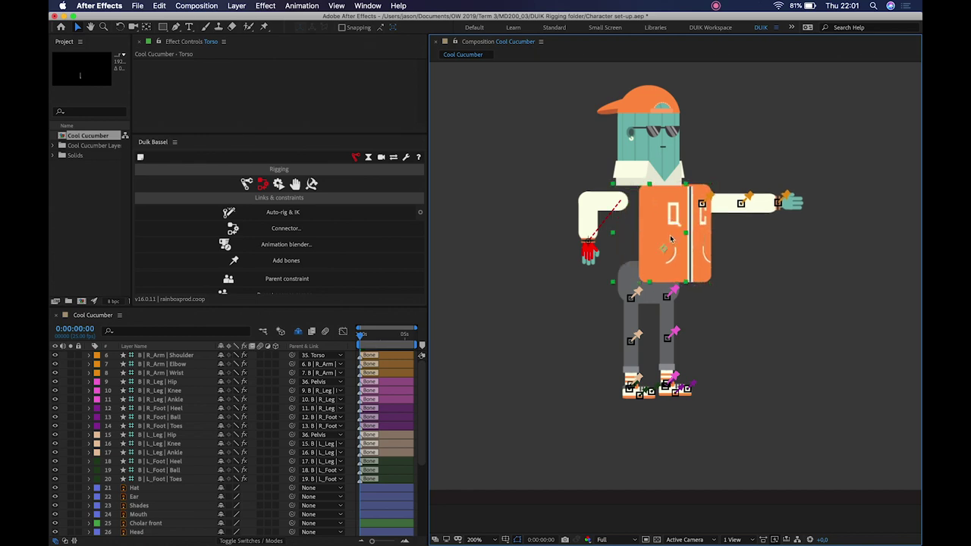
key("ctrl+z")
Parent the Torso layer to the Pelvis layer and select the Pelvis layer
scroll(189, 432, "down", 5)
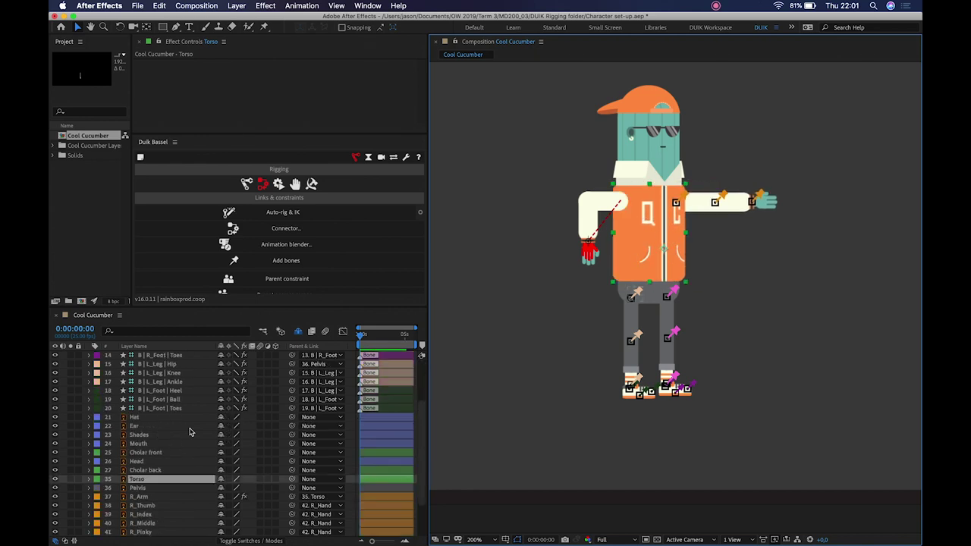
left_click_drag(295, 427, 157, 438)
left_click(157, 435)
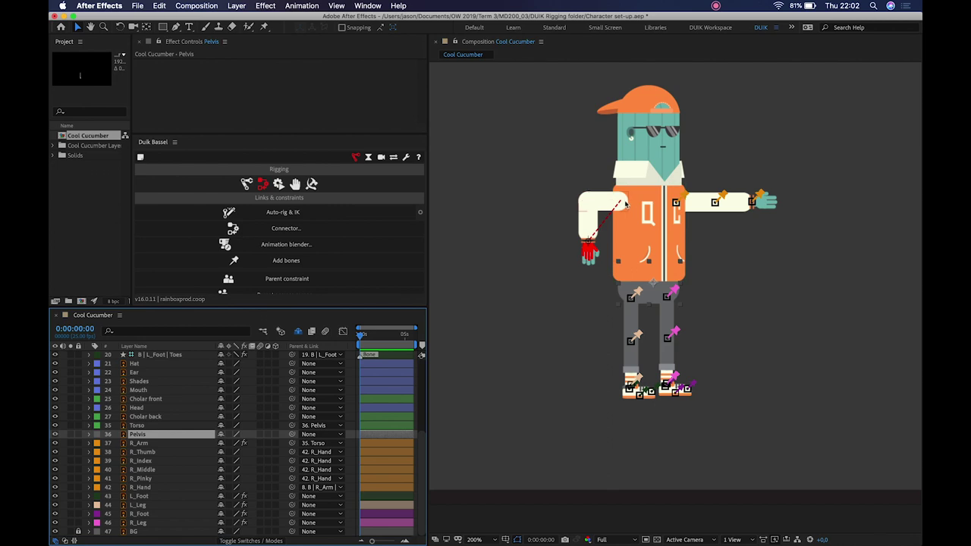
Parent the S | Arm structure layer to the Torso layer and test it by shifting the torso sideways
left_click(626, 205)
scroll(304, 400, "up", 5)
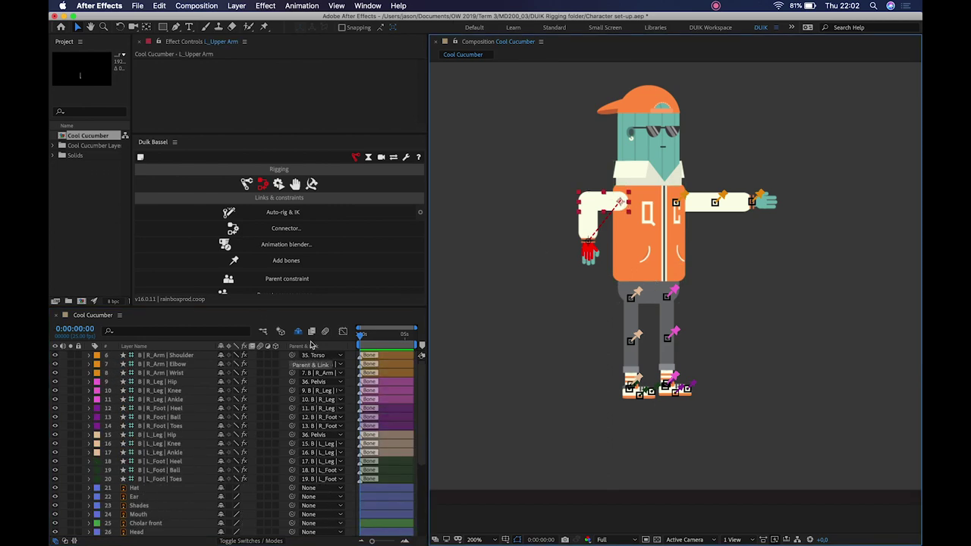
scroll(192, 400, "up", 3)
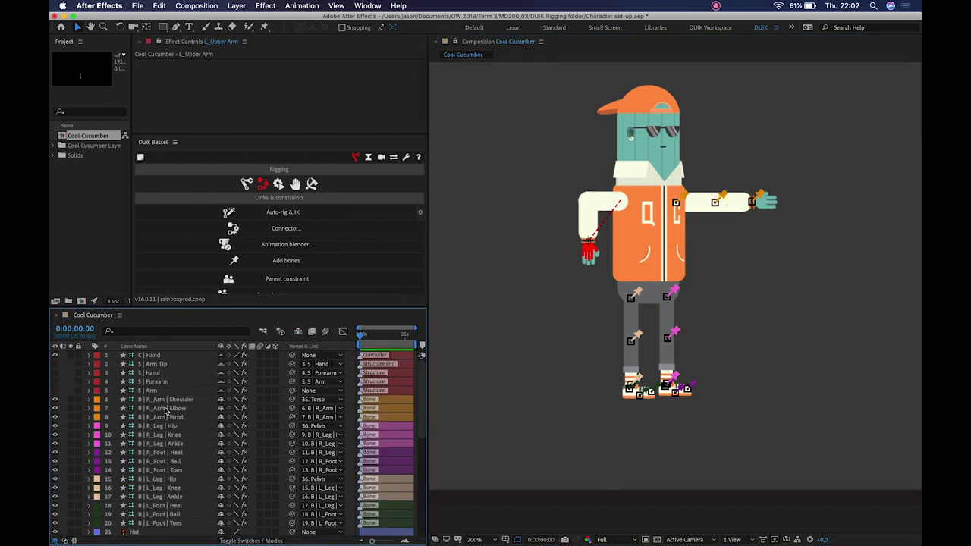
left_click(157, 390)
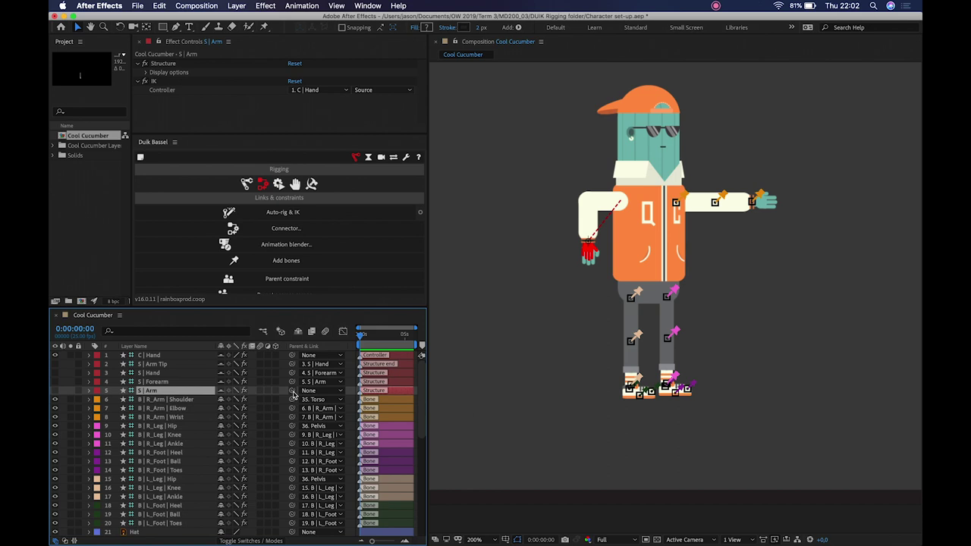
left_click_drag(292, 390, 180, 507)
left_click_drag(679, 238, 637, 242)
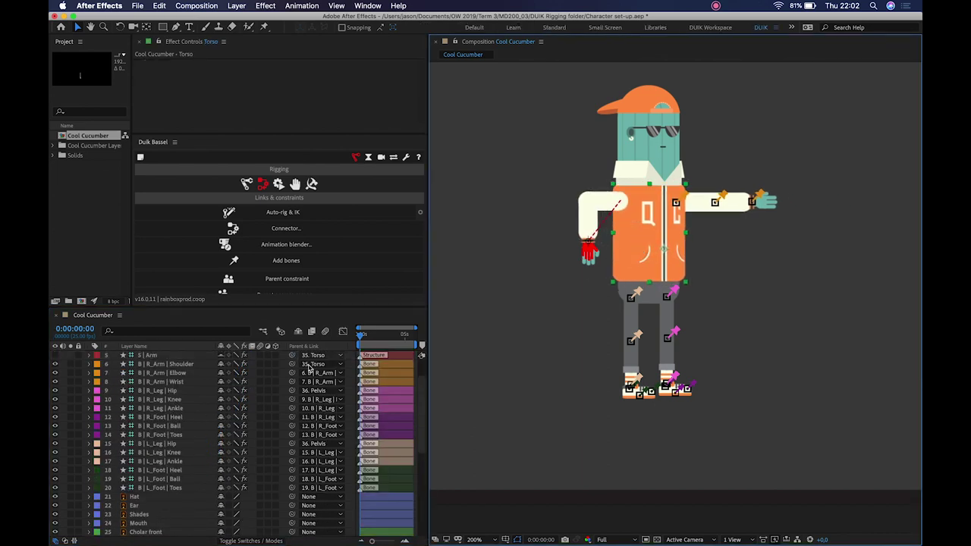
Parent the C | Hand controller to the Torso layer and try moving the hand
scroll(261, 392, "up", 2)
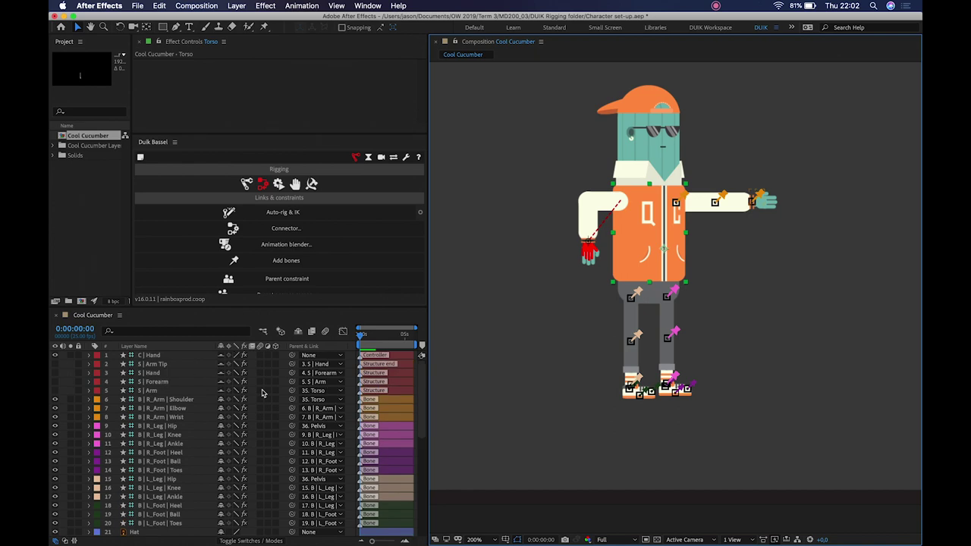
left_click(165, 356)
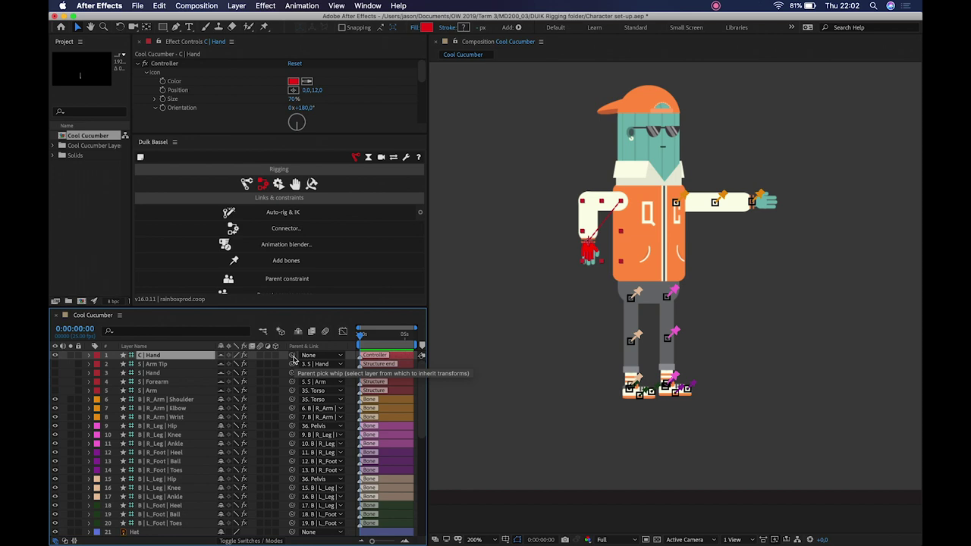
left_click(319, 355)
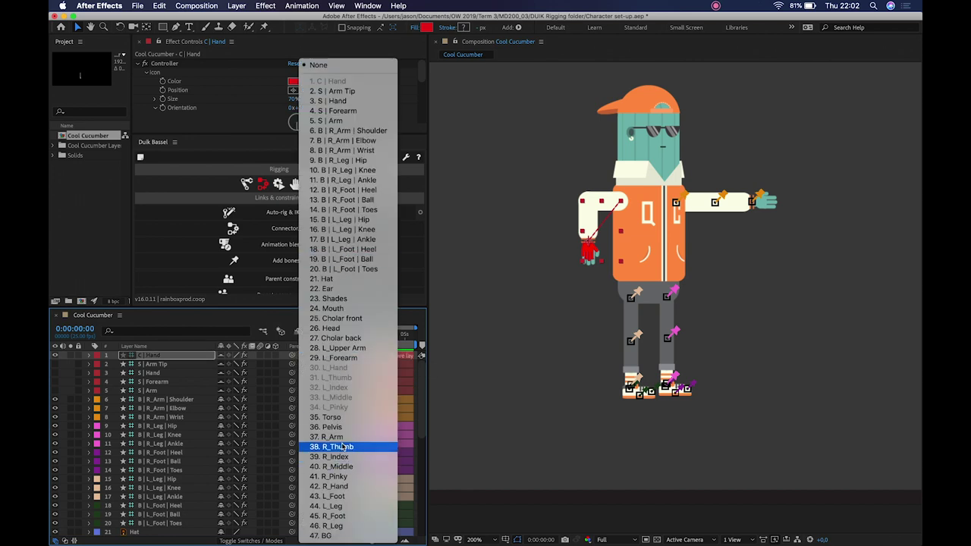
left_click(331, 417)
left_click(590, 302)
left_click_drag(595, 259, 626, 242)
Select the Torso and Head layers and solo them
left_click(626, 243)
key("z")
left_click(687, 213)
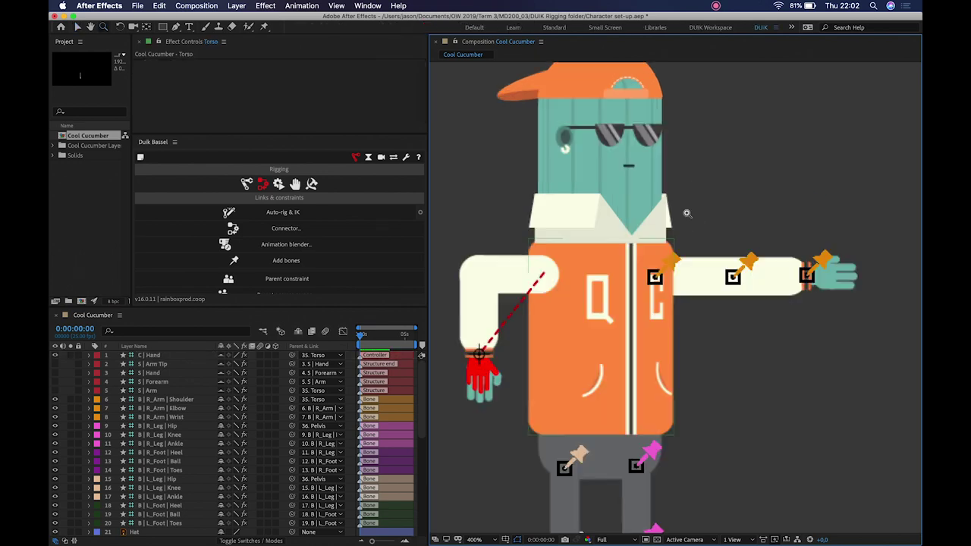
scroll(581, 260, "down", 5)
key("v")
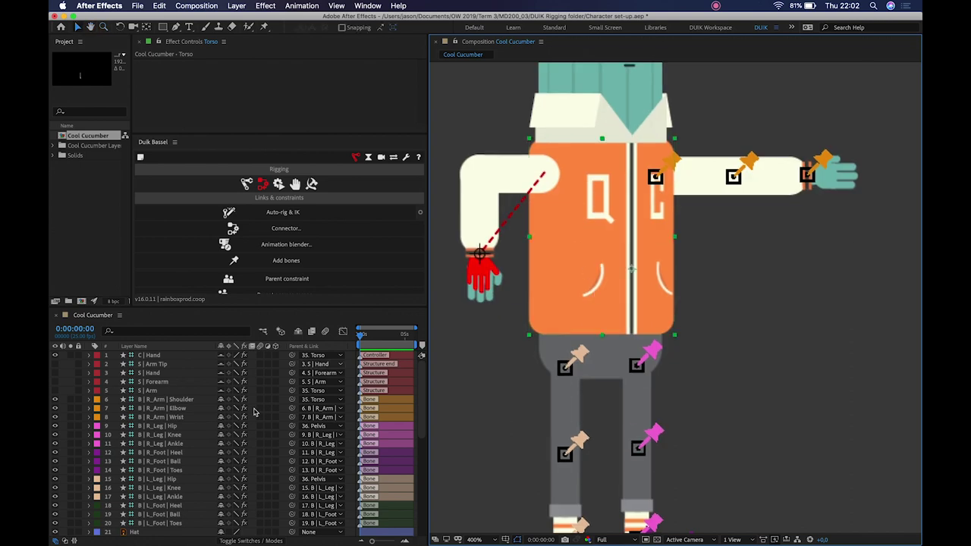
scroll(604, 190, "up", 4)
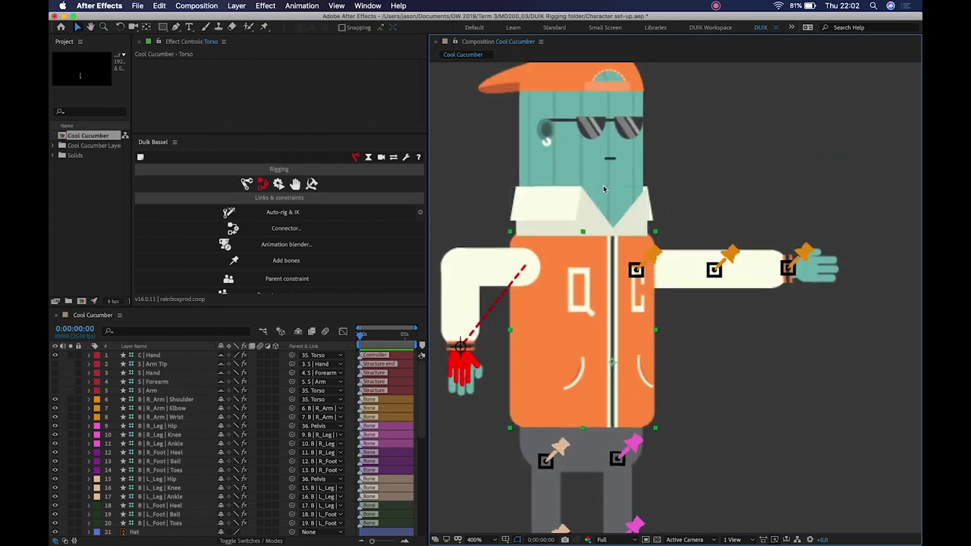
left_click(529, 149, "shift")
scroll(137, 463, "down", 7)
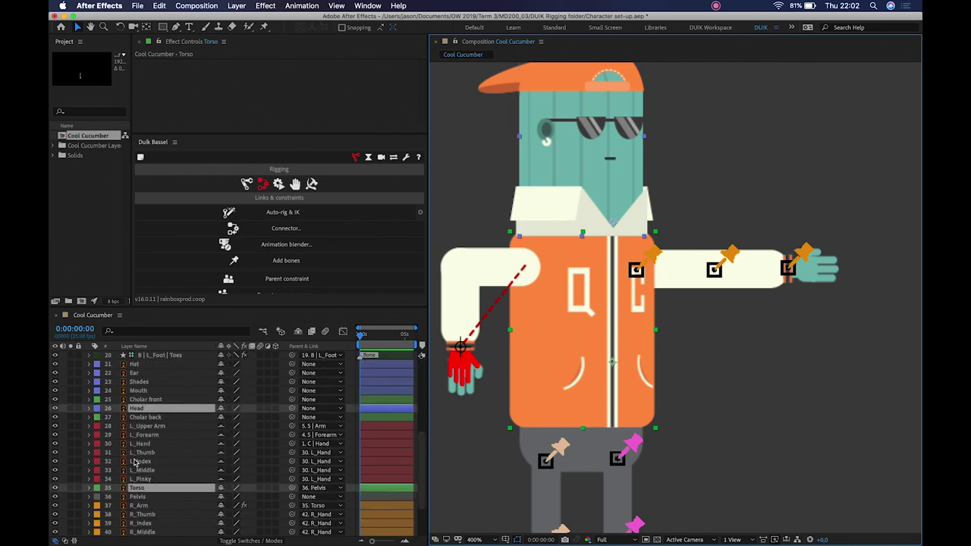
left_click(71, 409)
left_click(724, 212)
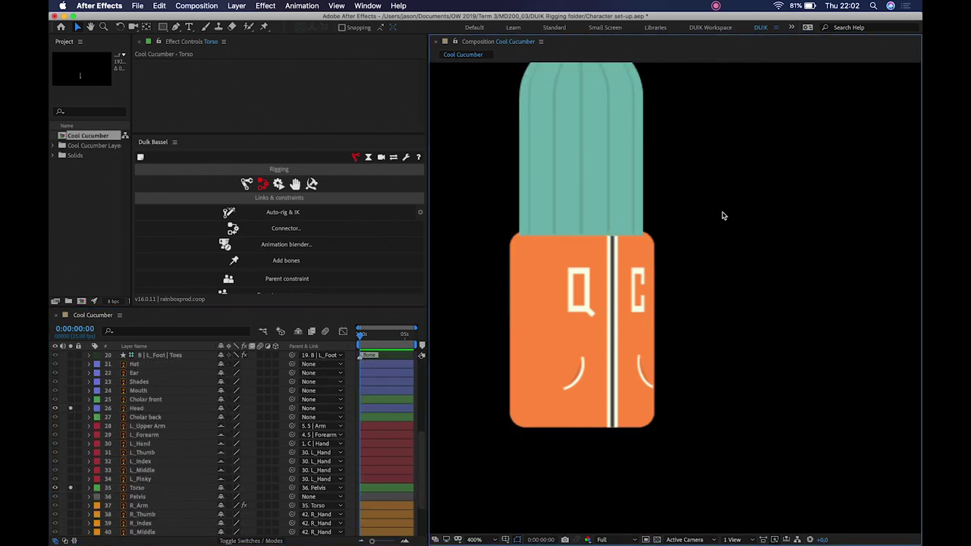
scroll(654, 277, "up", 4)
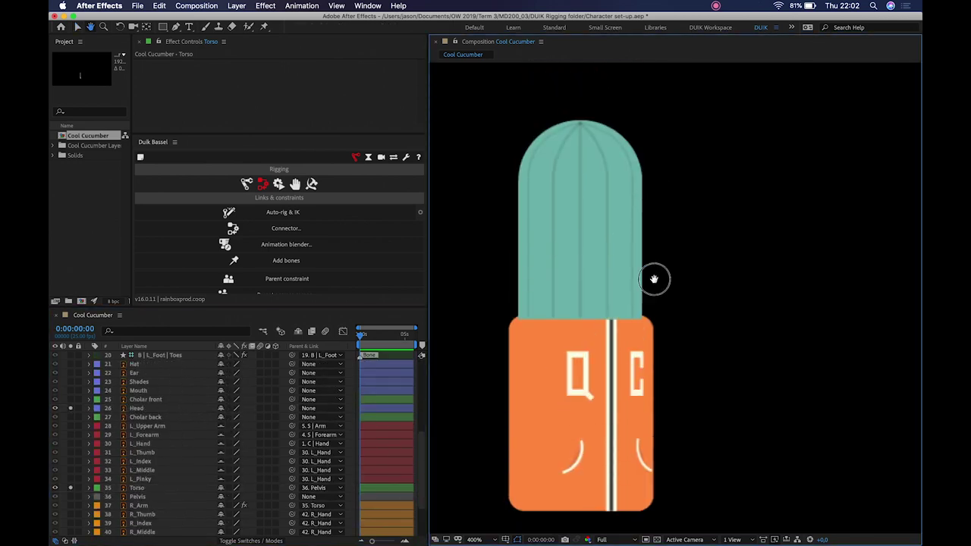
Place a puppet pin on the Torso layer at the bottom end of the jacket's zip
left_click(595, 362)
scroll(628, 345, "down", 3)
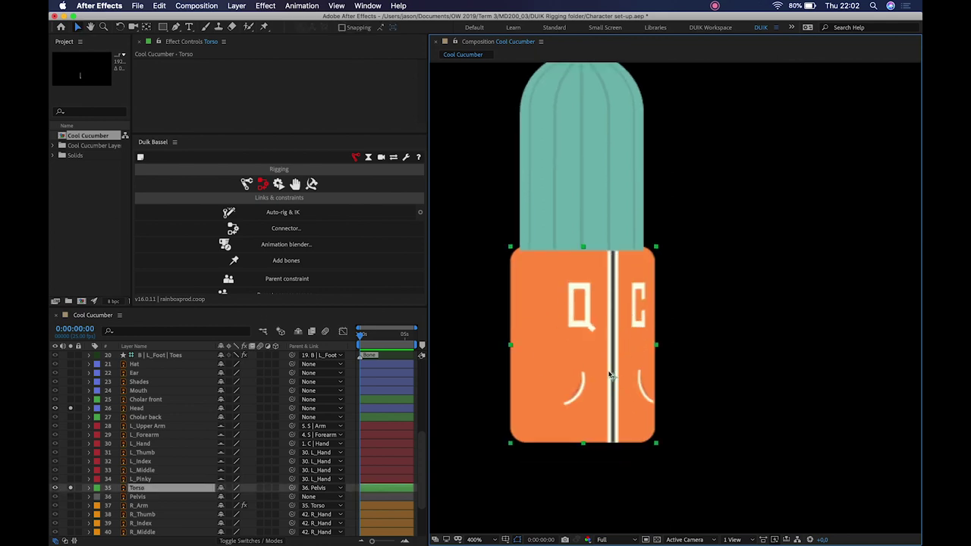
left_click(265, 27)
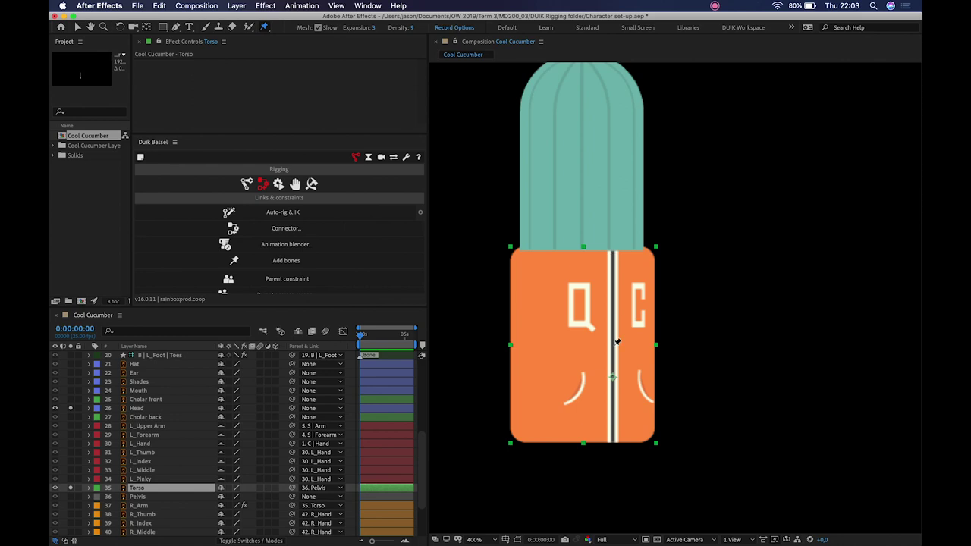
left_click(615, 429)
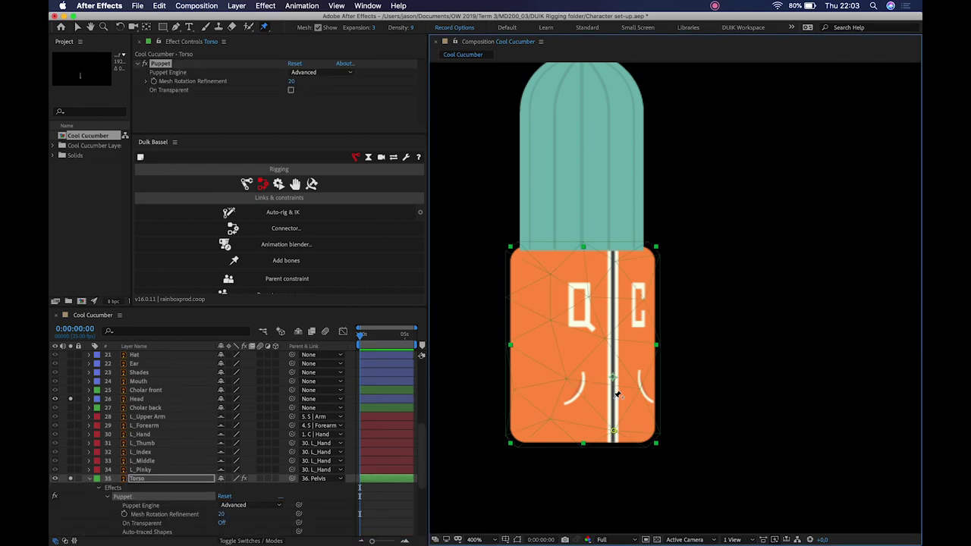
Place two more puppet pins on the Torso's zip, at pocket height and at the collar, and set the Puppet Engine to Legacy
left_click(613, 377)
left_click(613, 261)
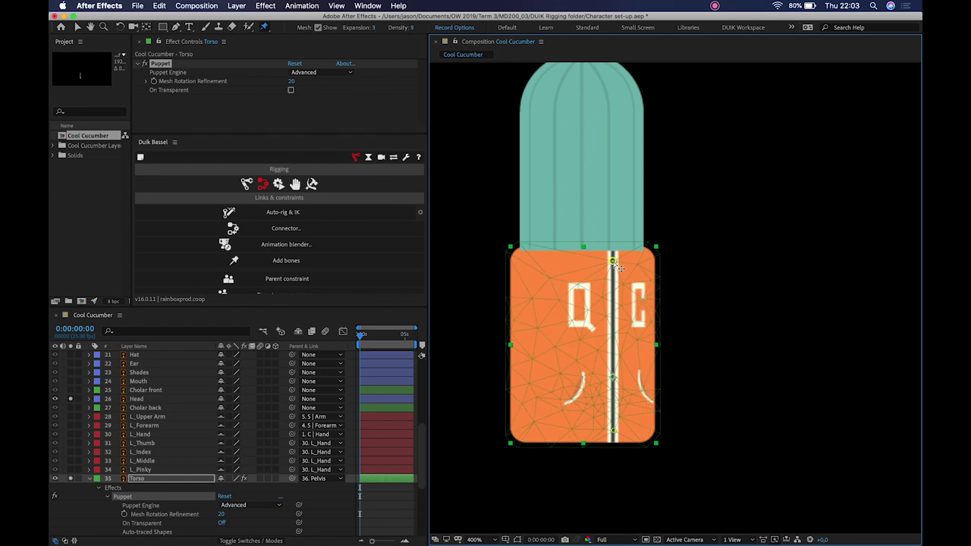
key("v")
left_click(254, 505)
left_click(262, 518)
scroll(176, 393, "down", 5)
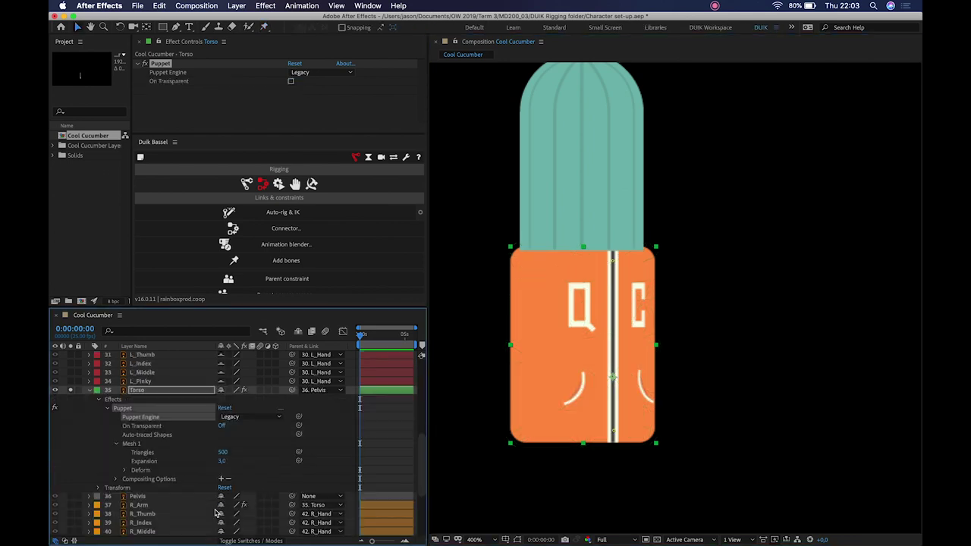
Rename the Torso layer's puppet pins Hips, Navel and Neck, from the lowest pin to the highest
key("u")
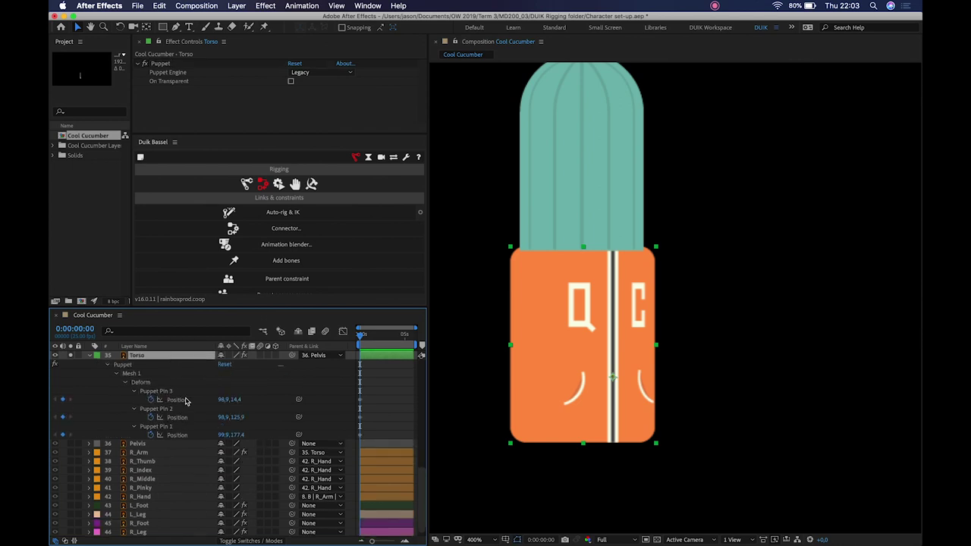
key("Return")
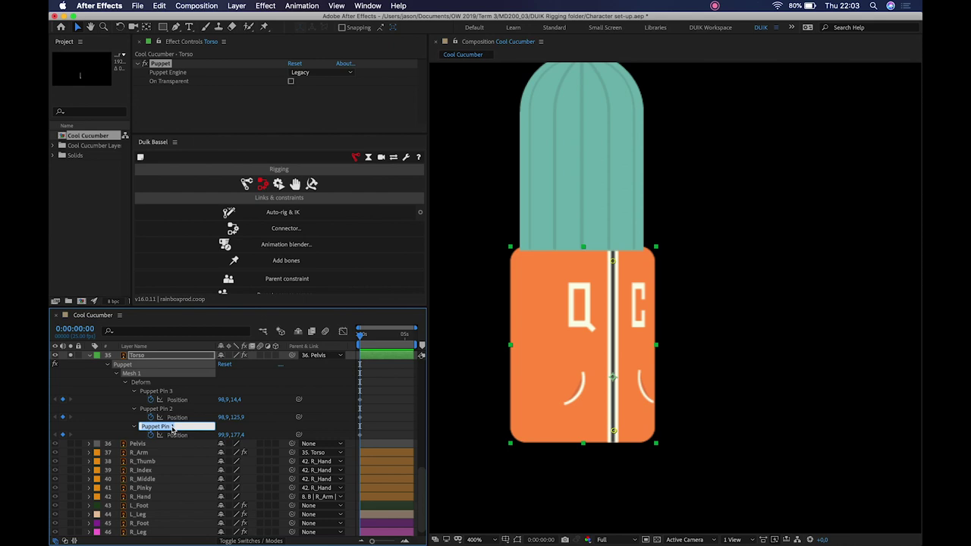
type("Hips")
key("Return")
left_click(152, 409)
key("Return")
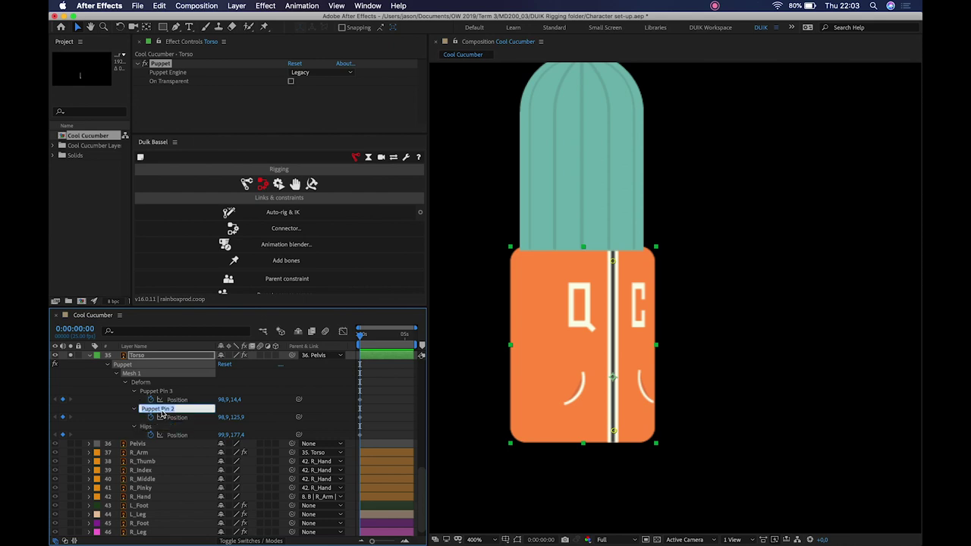
type("Na")
key("Return")
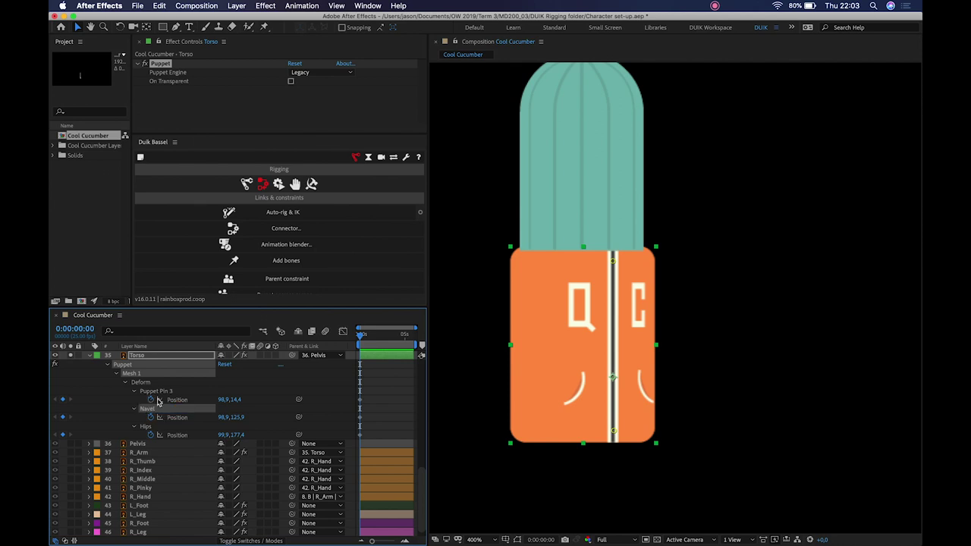
left_click(158, 393)
key("Return")
type("Neck")
key("Return")
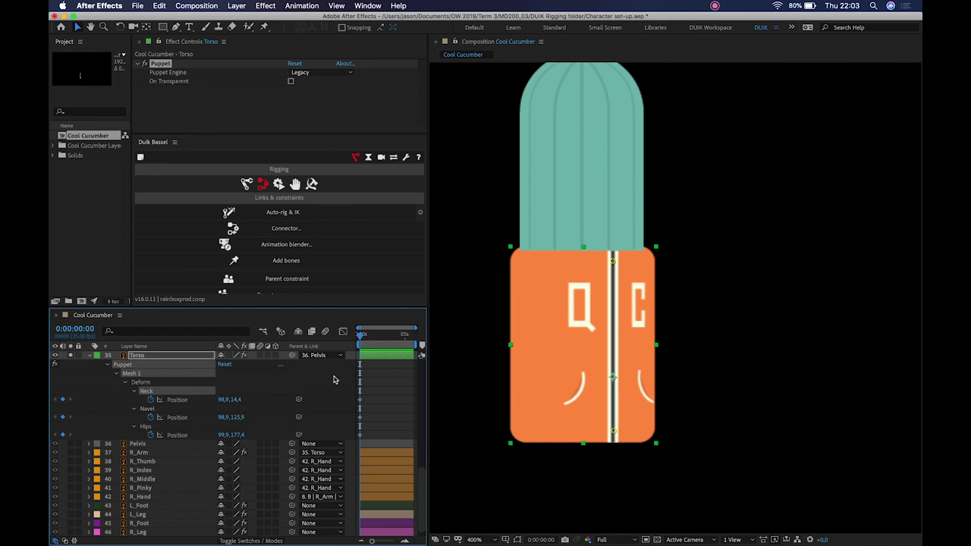
Add Duik bones for the Torso pins and give the three new bone layers a Green label
left_click(286, 260)
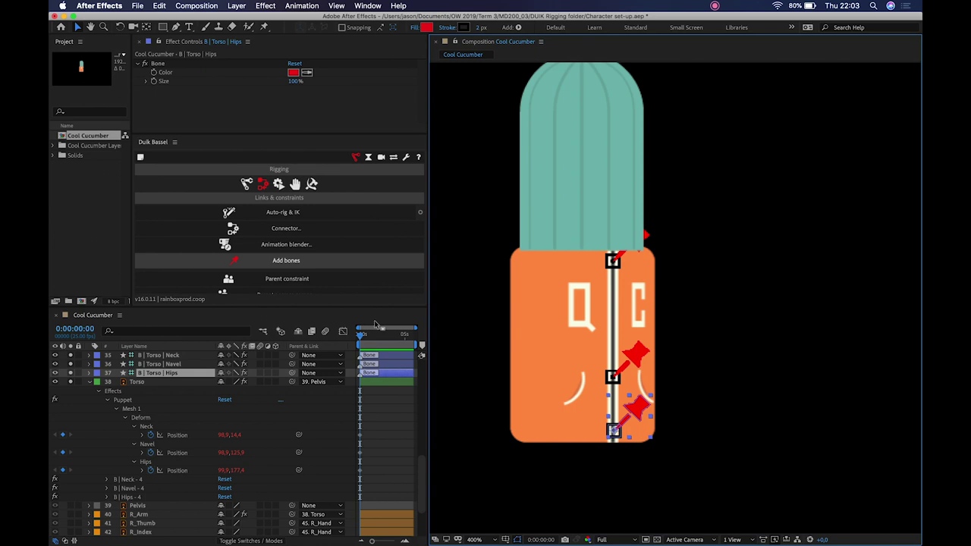
scroll(187, 372, "up", 2)
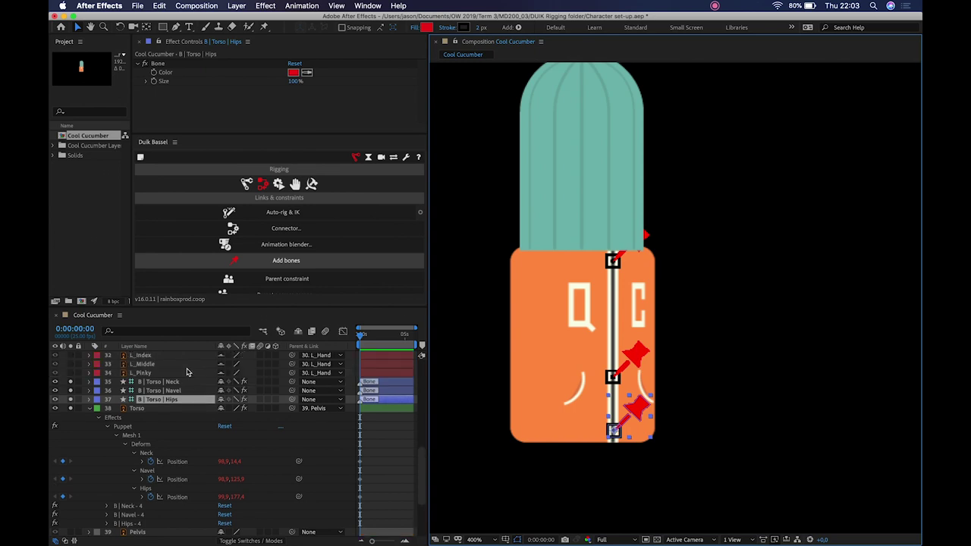
left_click(88, 408)
left_click(154, 400, "shift")
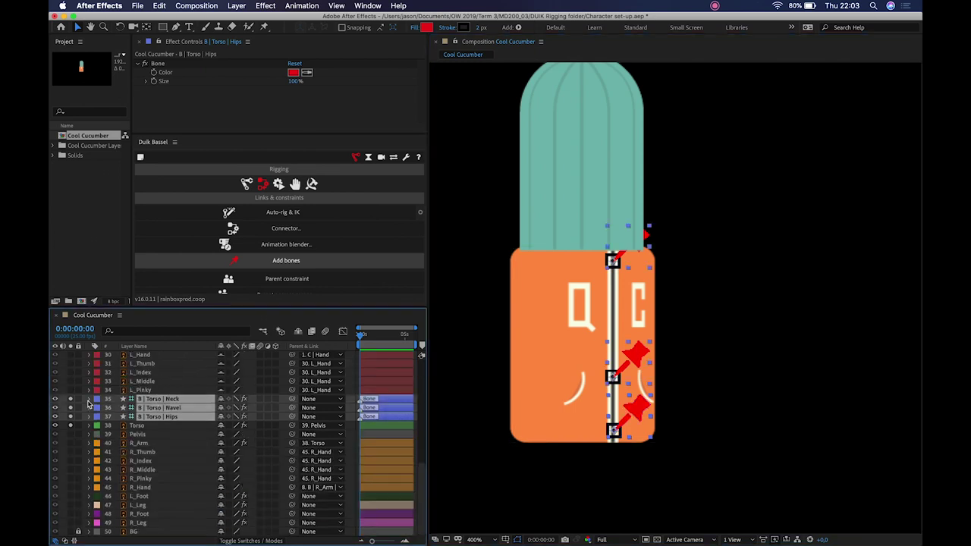
left_click(97, 407)
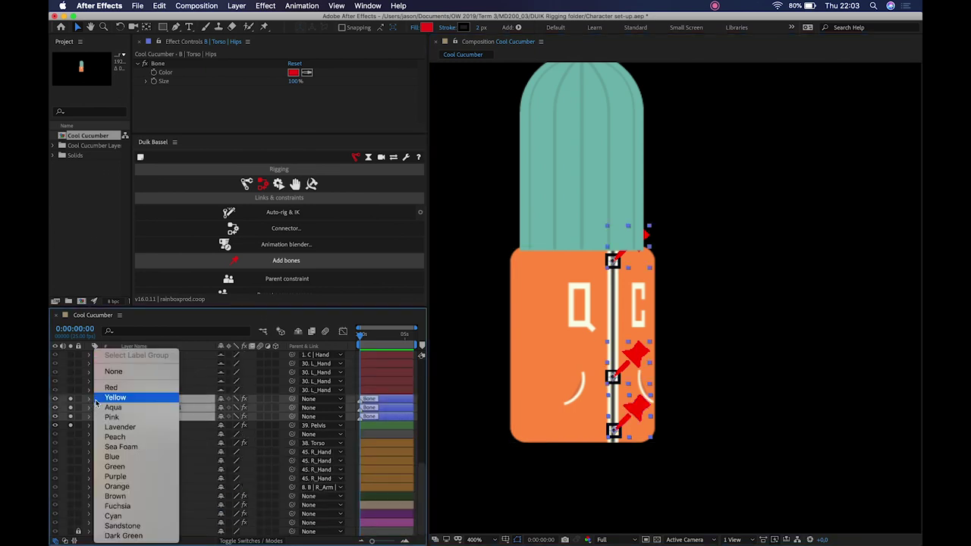
left_click(125, 468)
Move the three Torso bone layers up the layer stack, directly below B | R_Arm | Wrist
left_click(156, 417)
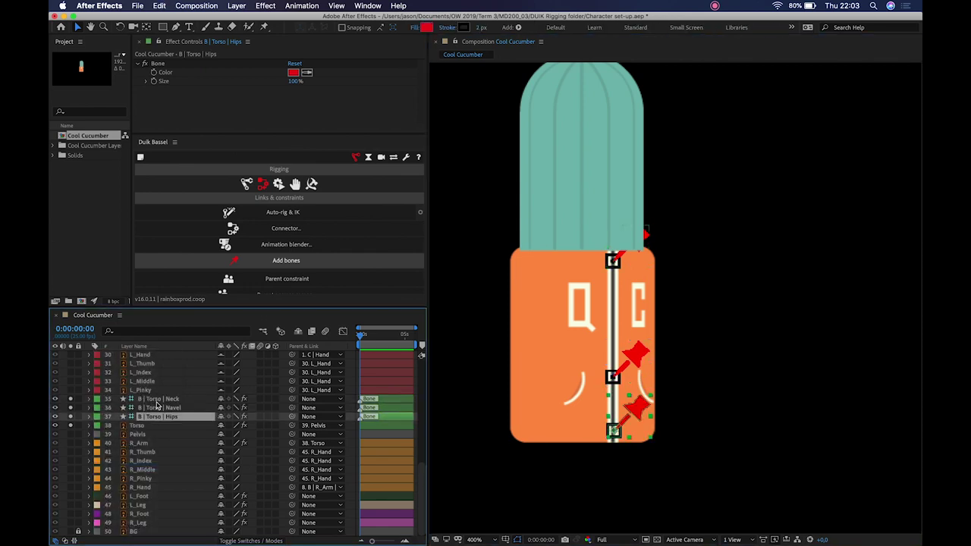
left_click(155, 400, "shift")
scroll(156, 405, "up", 5)
left_click_drag(164, 474, 195, 447)
Colour the Neck, Navel and Hips torso bones green by sampling their layer label colour
left_click(809, 276)
key("space")
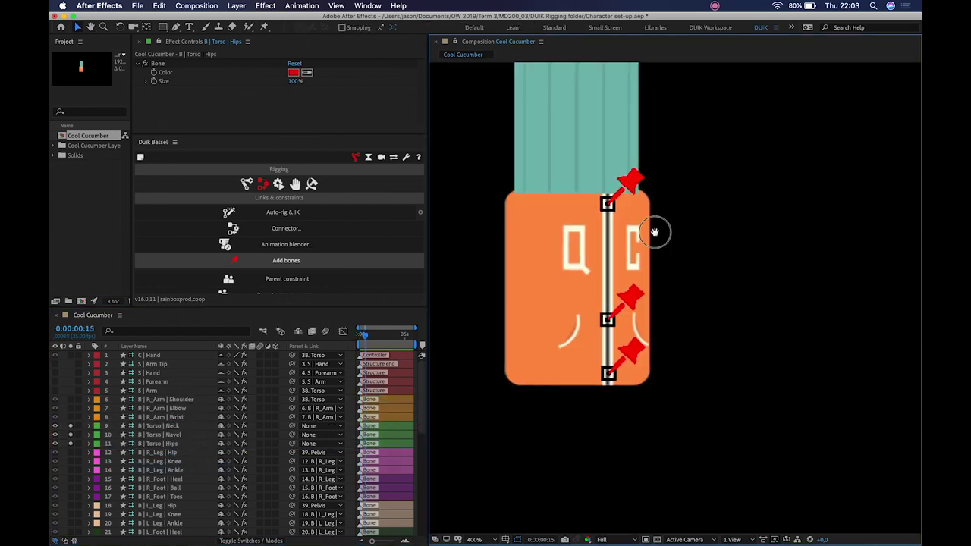
left_click(654, 230)
left_click(657, 233)
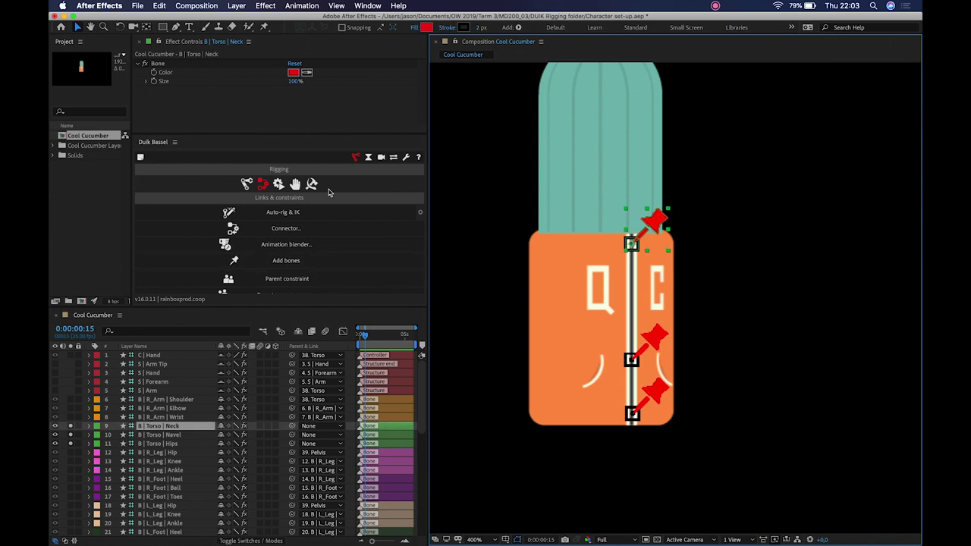
left_click(307, 72)
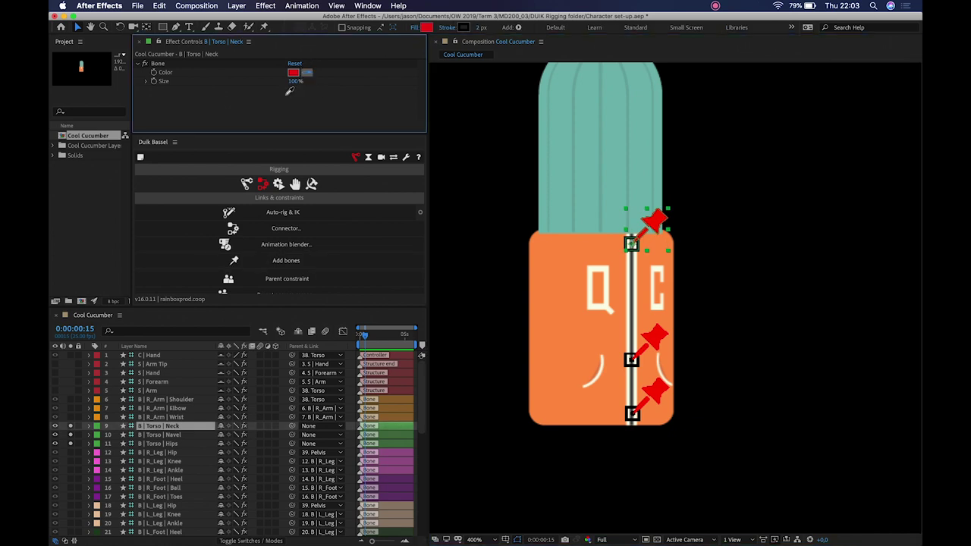
left_click(99, 425)
left_click(653, 335)
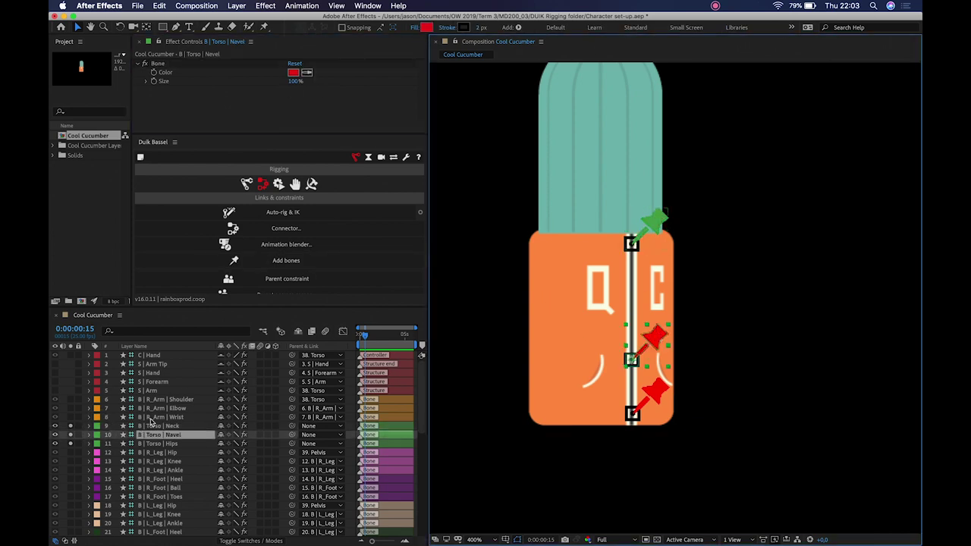
left_click(306, 72)
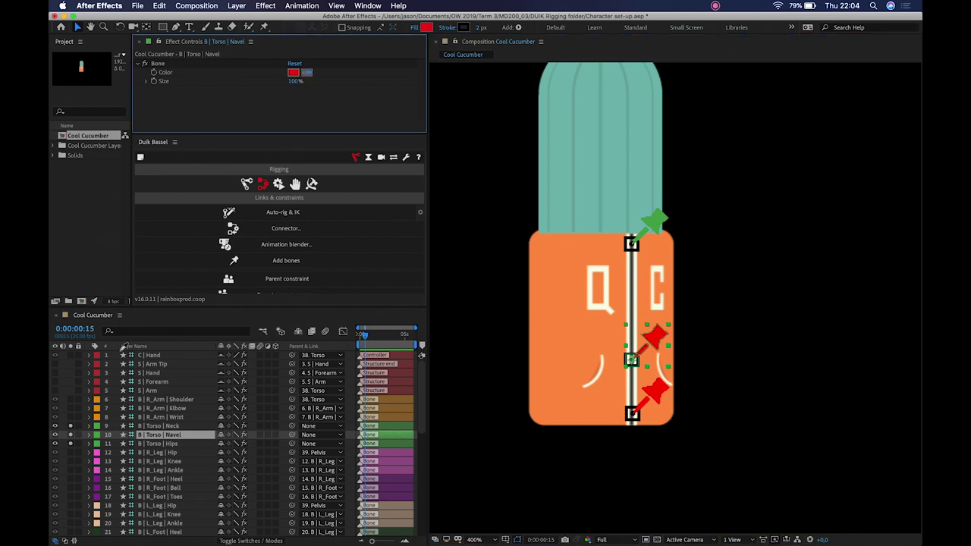
left_click(98, 433)
left_click(661, 392)
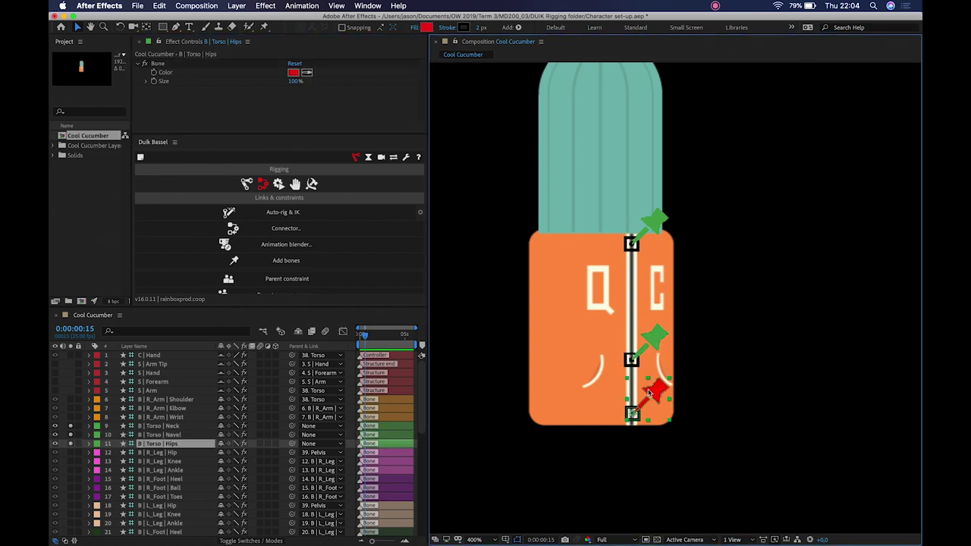
left_click(306, 72)
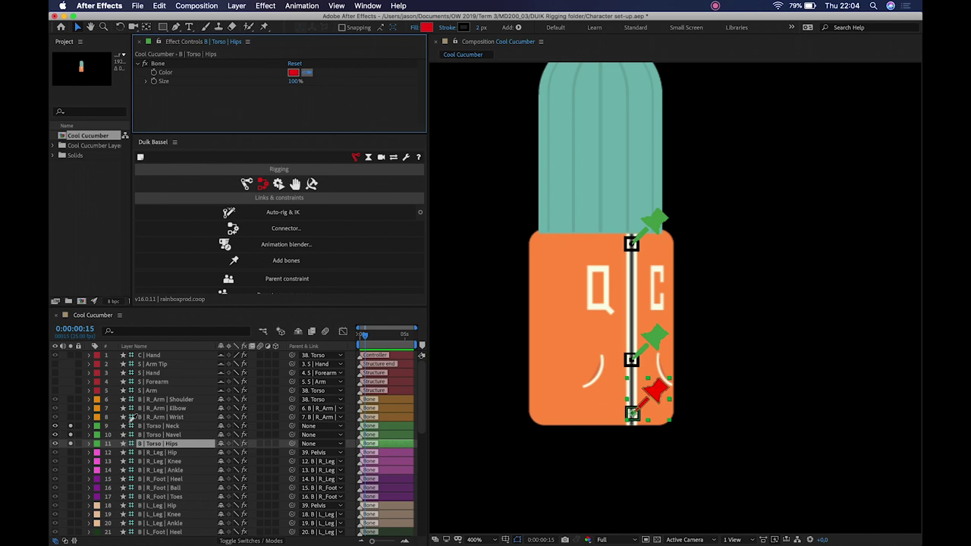
left_click(99, 443)
left_click(702, 322)
key("h")
mouse_move(589, 377)
left_mouse_down()
mouse_move(611, 286)
mouse_move(580, 365)
left_mouse_up()
key("v")
left_click(577, 338)
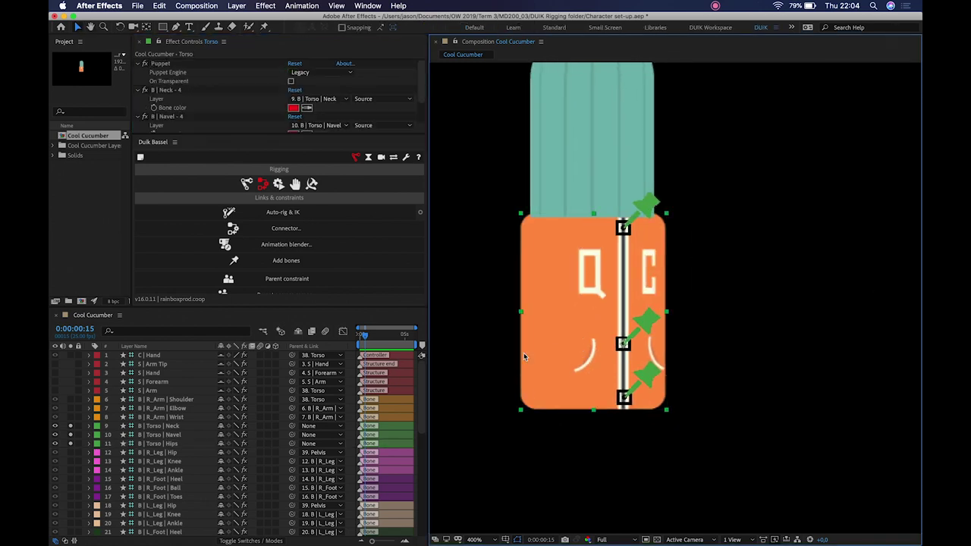
left_click(775, 279)
Place three puppet pins on the Head layer: at the neck, at mid-face height and at the top of the head
left_click_drag(693, 152, 685, 299)
left_click(601, 294)
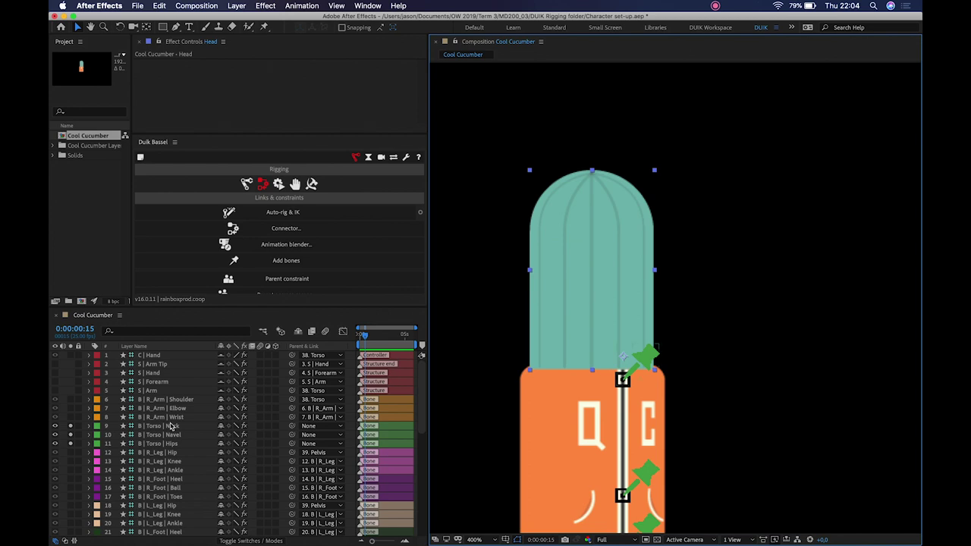
scroll(170, 426, "down", 8)
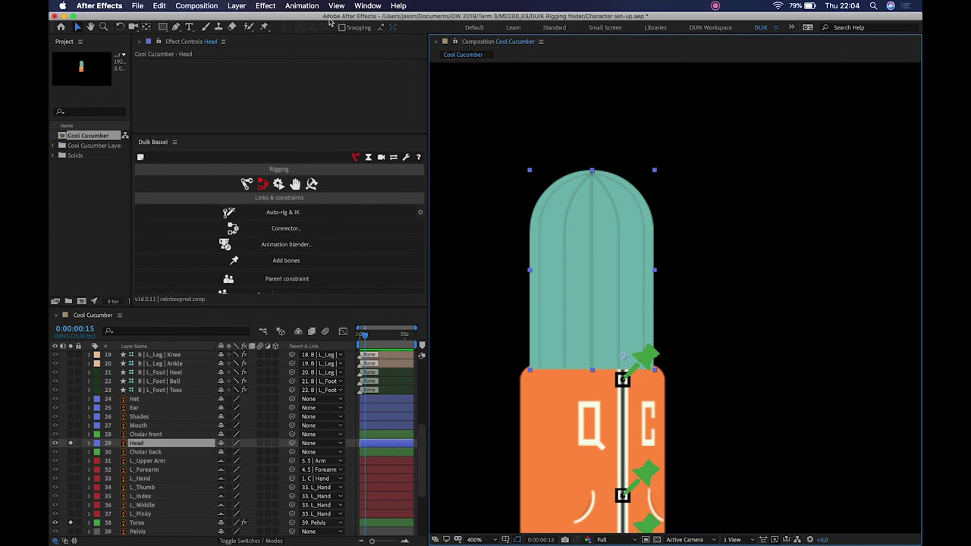
left_click(265, 27)
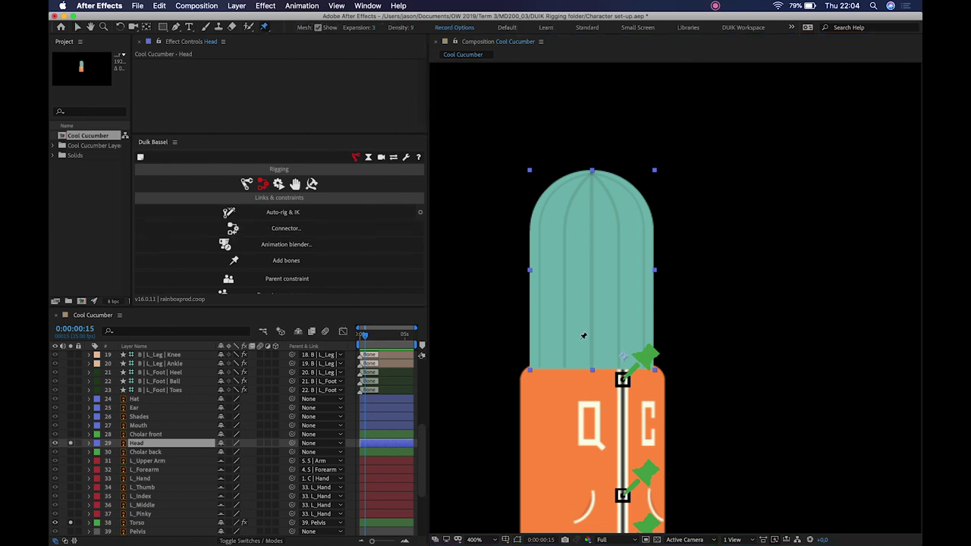
left_click(623, 352)
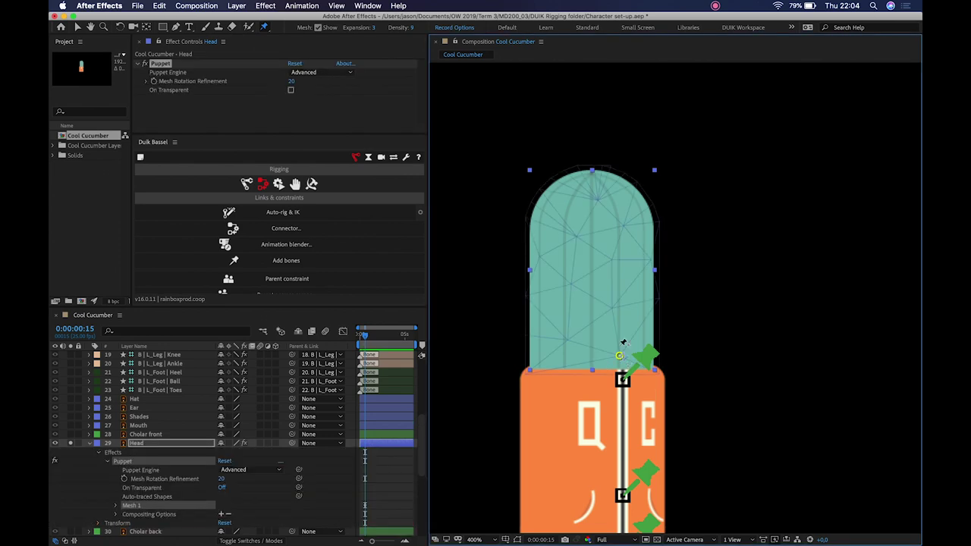
left_click(619, 270)
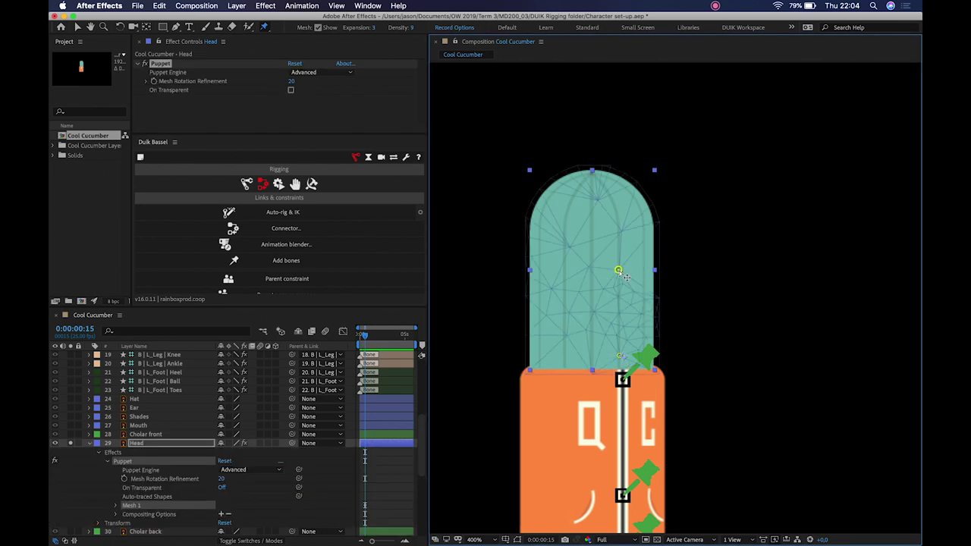
left_click(592, 172)
left_click_drag(592, 172, 568, 185)
key("ctrl+z")
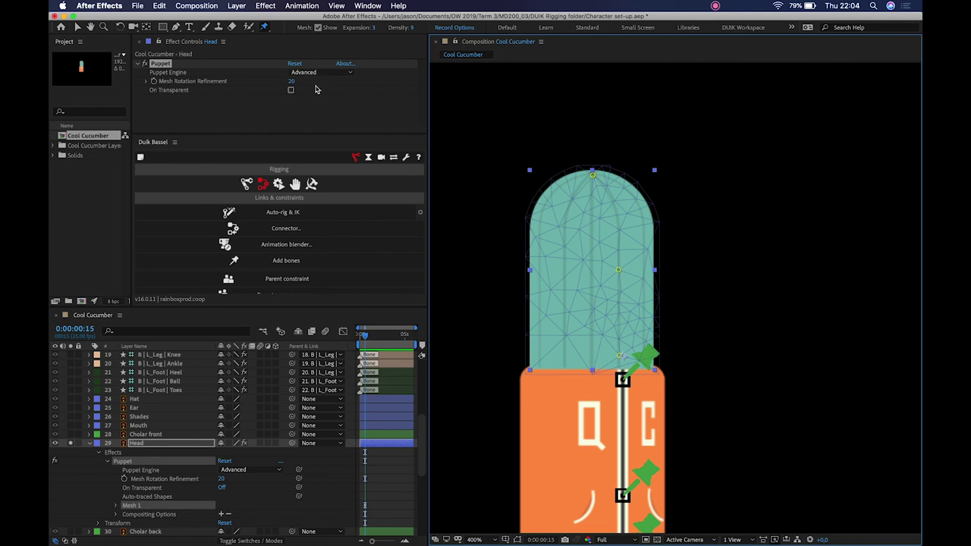
Set the Head layer's Puppet Engine to Legacy
left_click(311, 72)
left_click(317, 86)
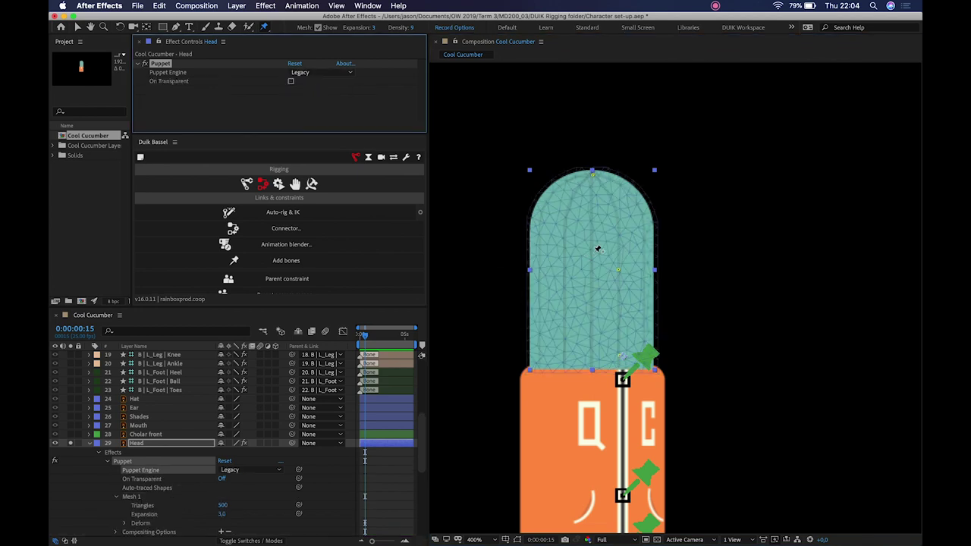
left_click(618, 270)
Rename the Head layer's puppet pins Neck, Face and Top, from the lowest pin to the highest
scroll(208, 458, "down", 3)
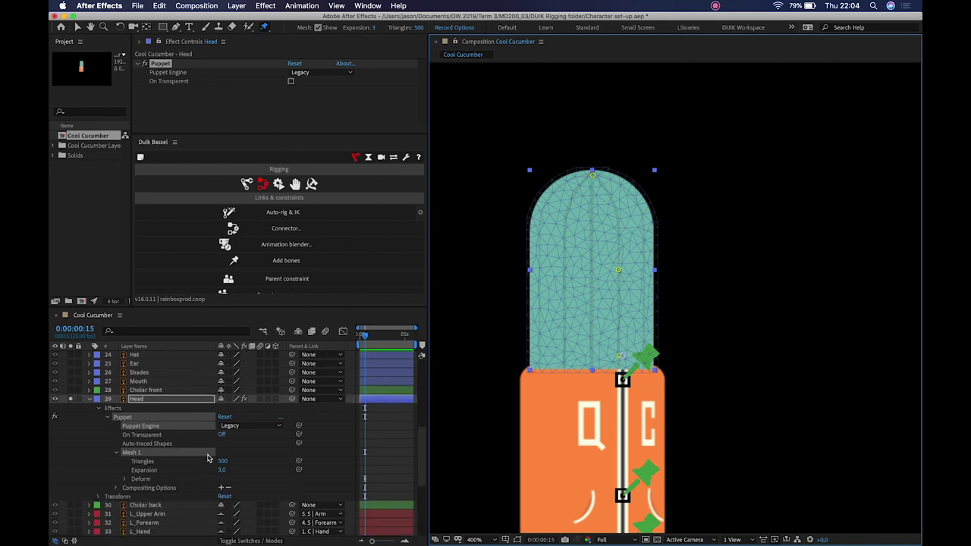
key("u")
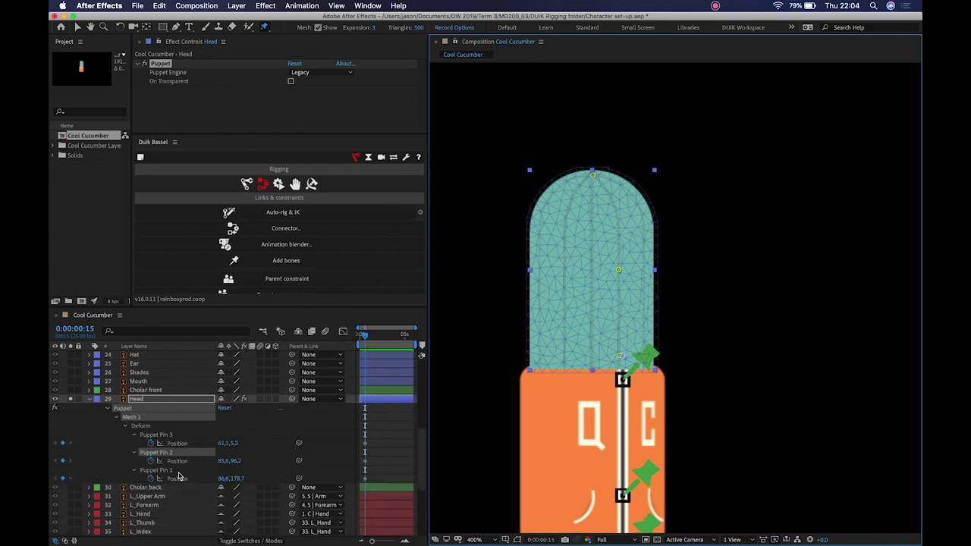
left_click(179, 472)
key("Return")
type("Neck")
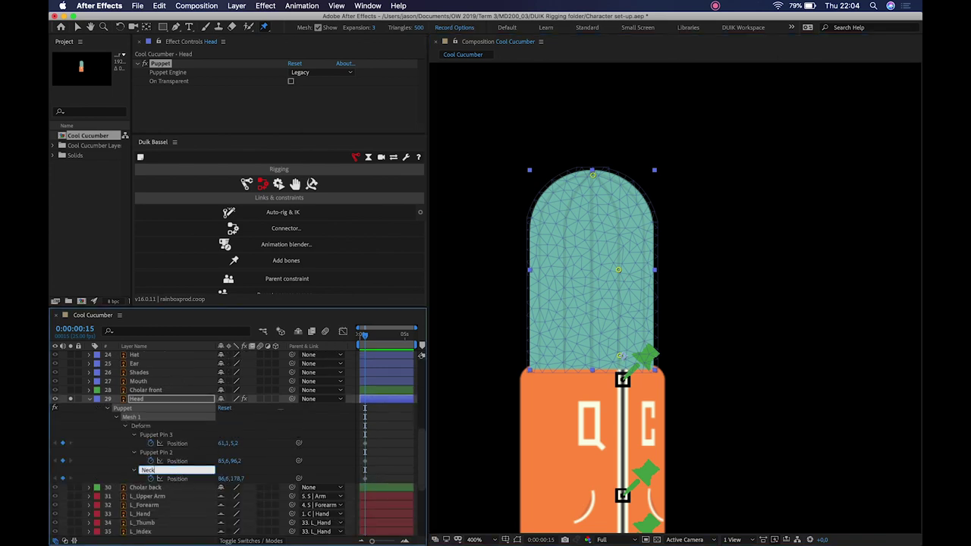
key("Return")
left_click(167, 453)
key("Return")
type("Face")
key("Return")
left_click(171, 436)
key("Return")
type("Top")
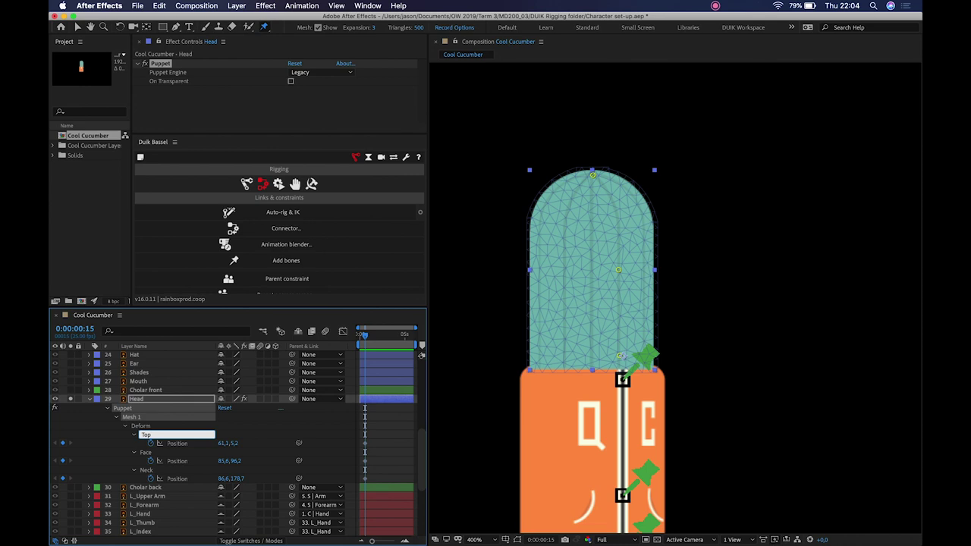
key("Return")
Move the three Head pin position keyframes to 0:00:00:00 and return the current time there
left_click_drag(393, 425, 353, 494)
left_click_drag(365, 448, 360, 447)
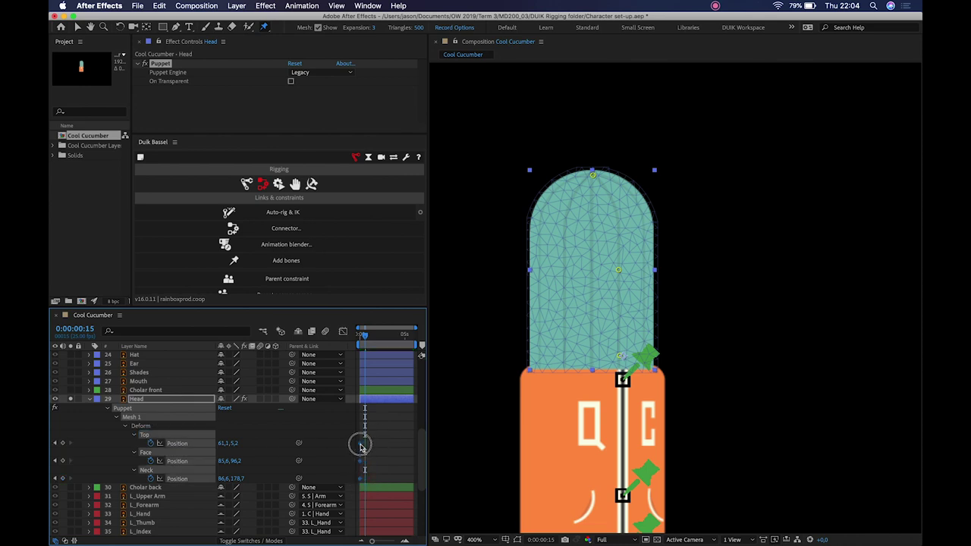
left_click(343, 332)
key("Home")
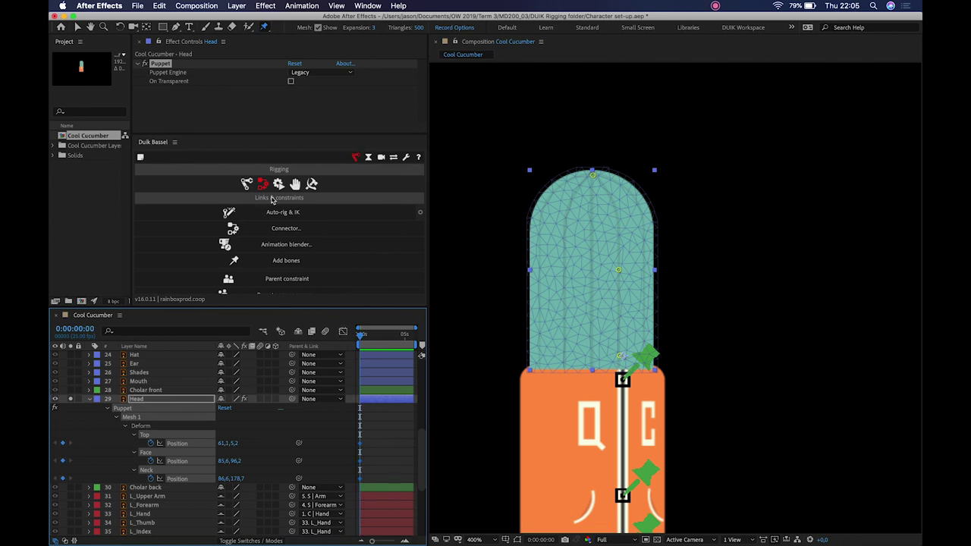
Add Duik bones for the Head layer's puppet pins and select the bone at the top of the head
left_click(280, 261)
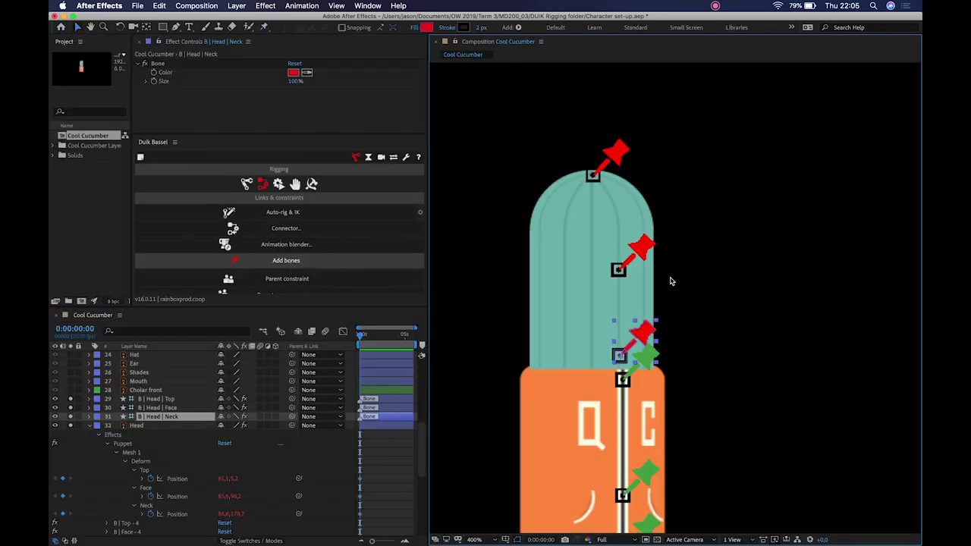
left_click(624, 167)
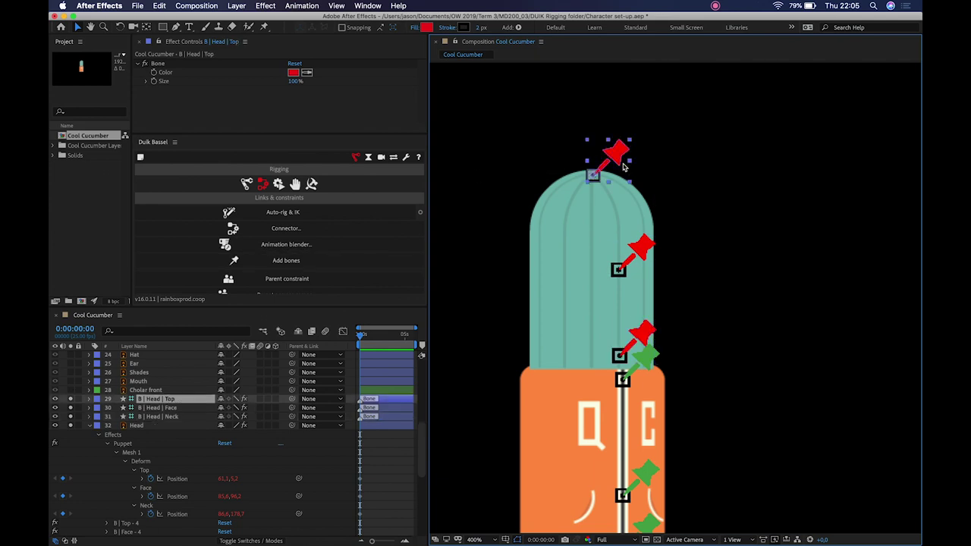
Colour the Top, Face and Neck head bones blue by sampling the blue label colour of the head layers
left_click(306, 72)
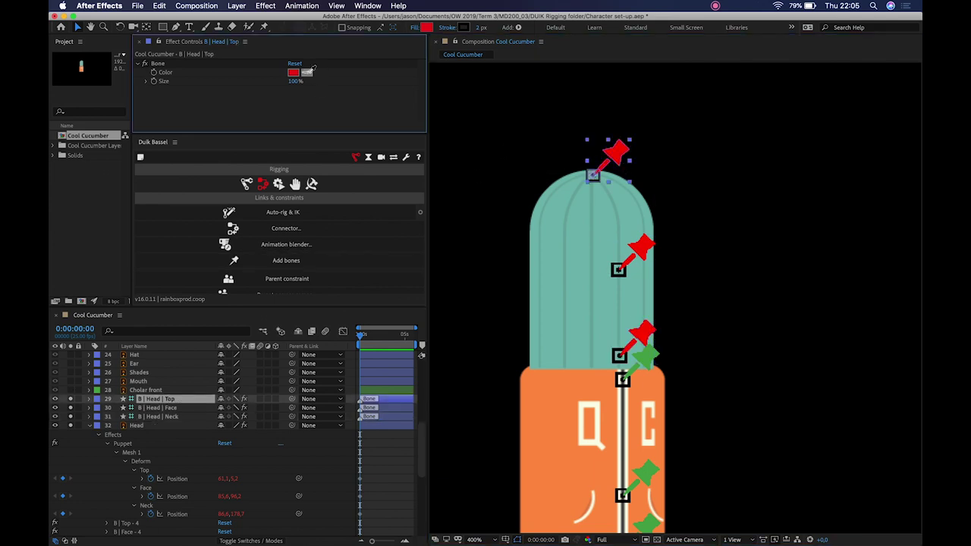
left_click(96, 400)
left_click(640, 245)
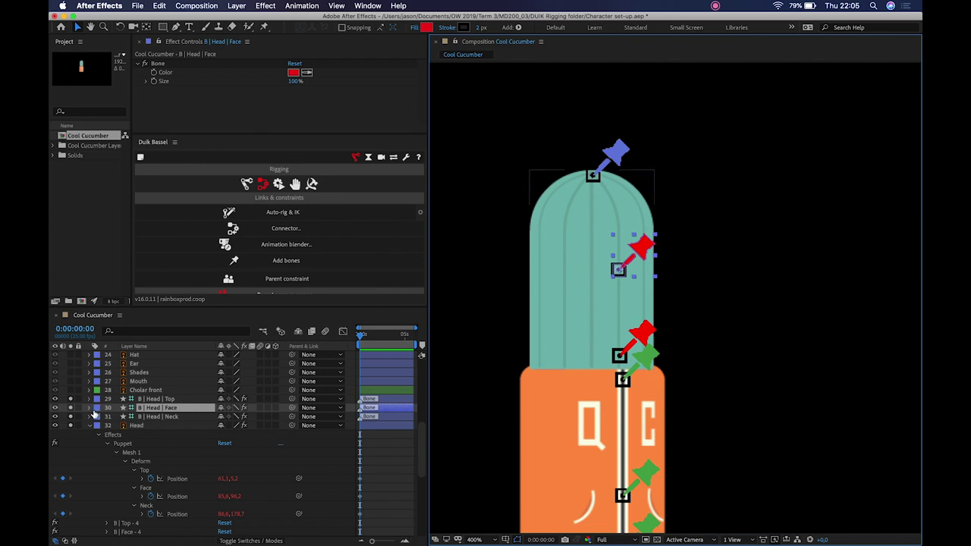
left_click(307, 72)
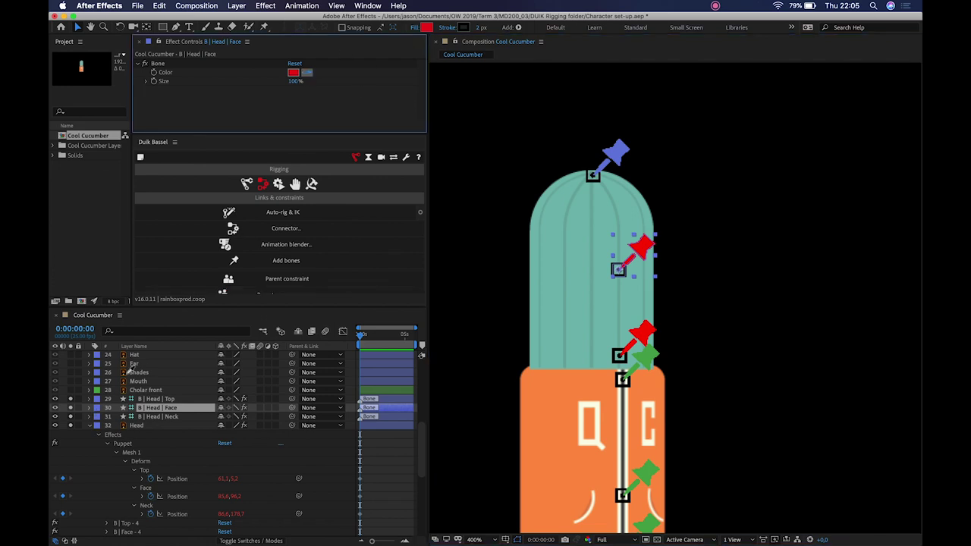
left_click(96, 408)
left_click(644, 332)
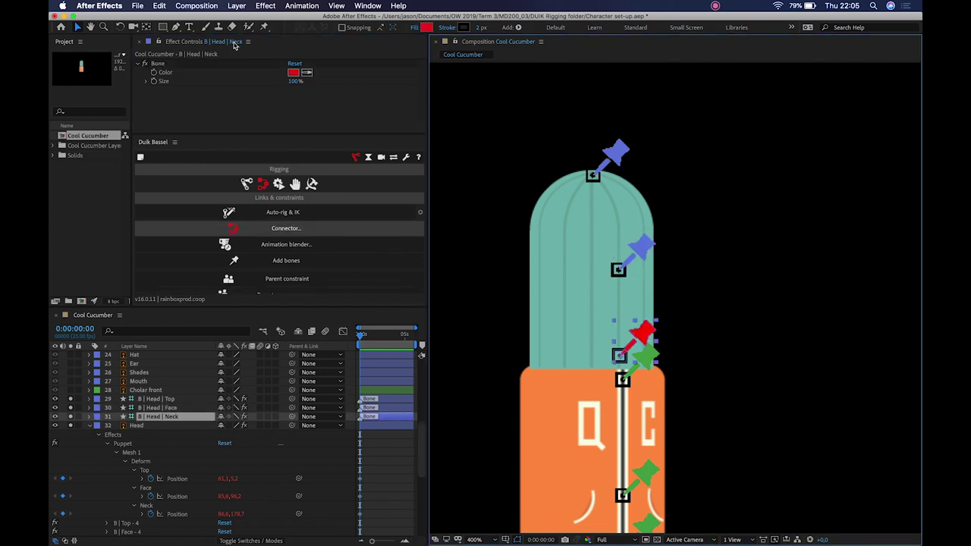
left_click(307, 72)
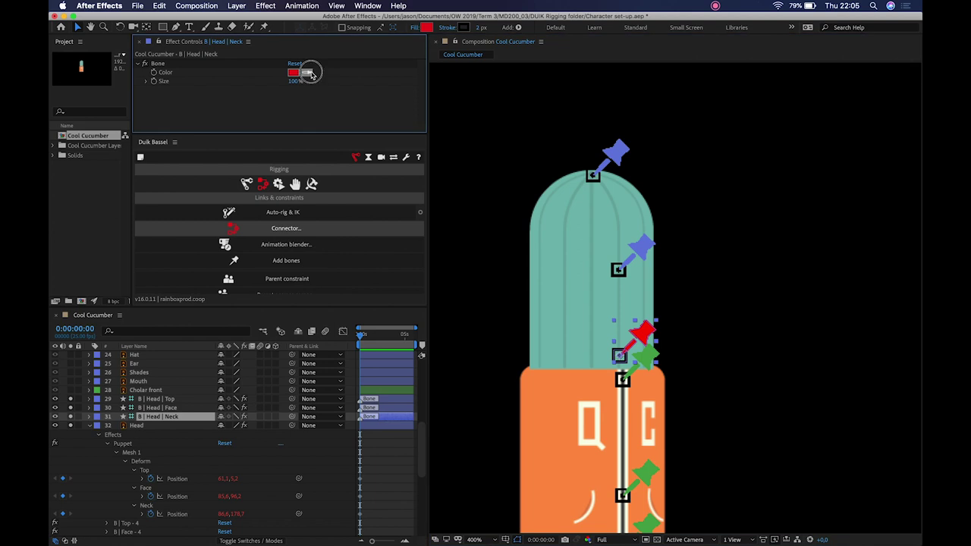
left_click(97, 416)
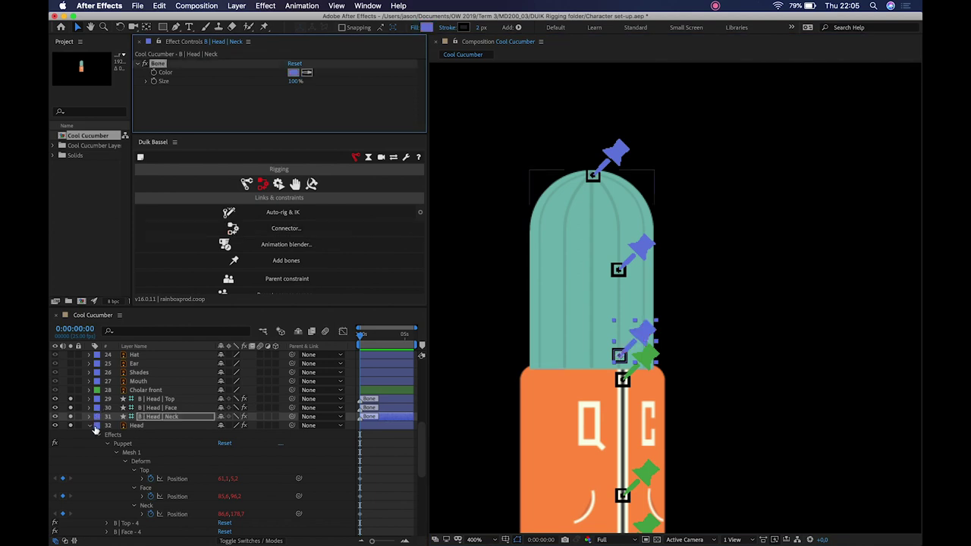
Collapse the Head layer's properties and move the three head bone layers to the top of the layer stack
left_click(90, 425)
left_click(170, 399, "shift")
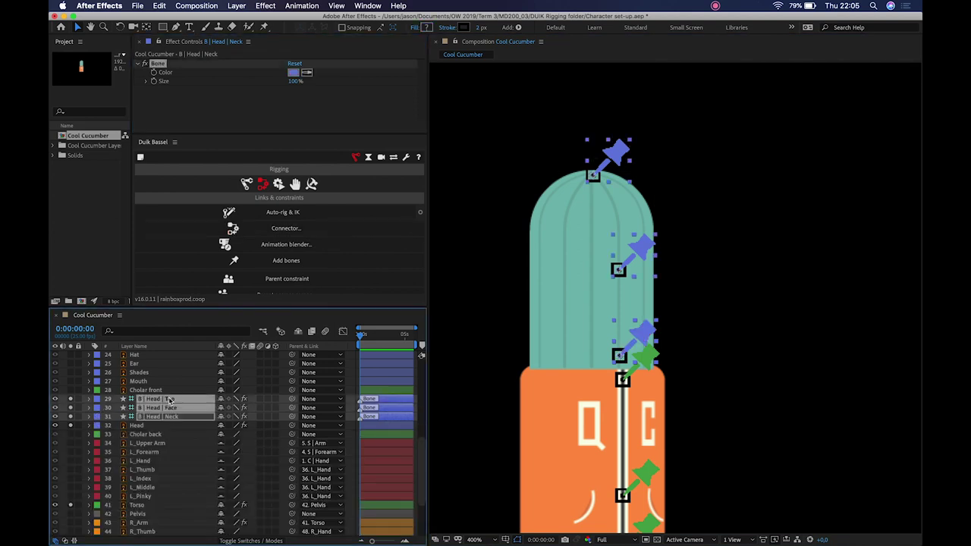
left_click_drag(170, 400, 170, 355)
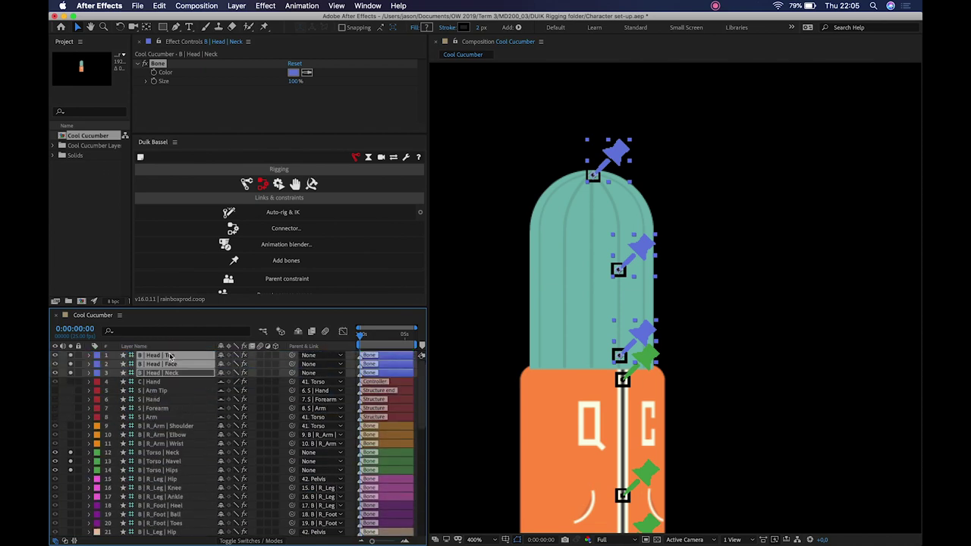
Solo the C | Hand controller together with the Top, Face and Neck head bones
left_click_drag(74, 358, 71, 376)
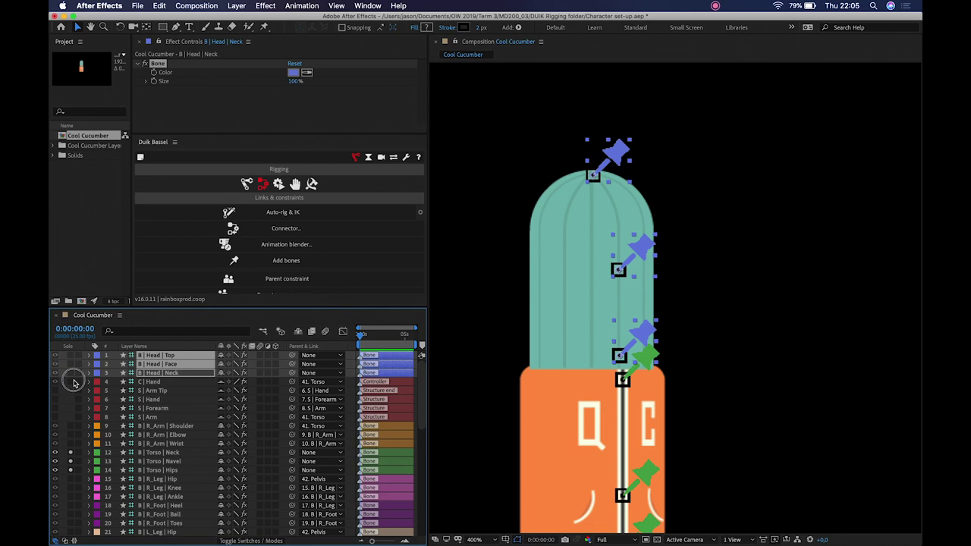
left_click(157, 454)
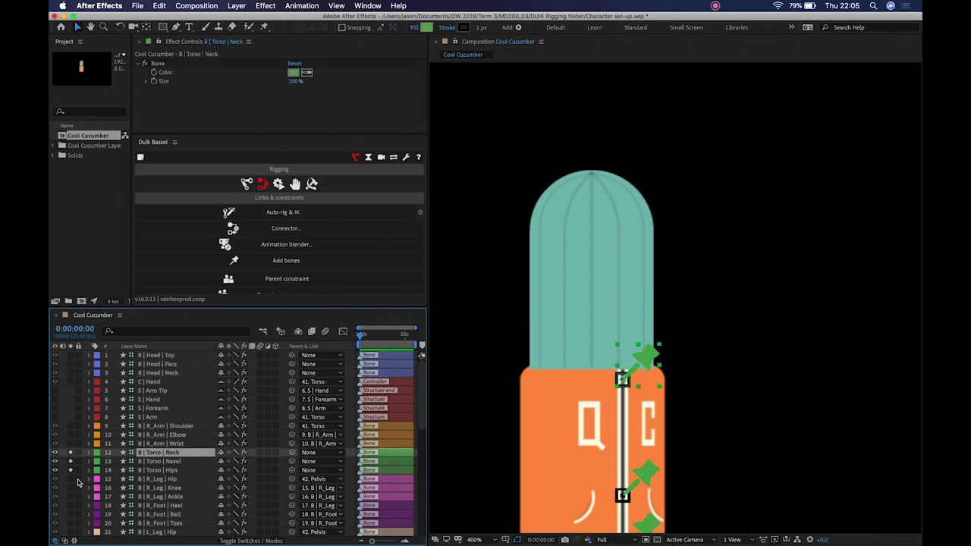
left_click_drag(71, 382, 71, 357)
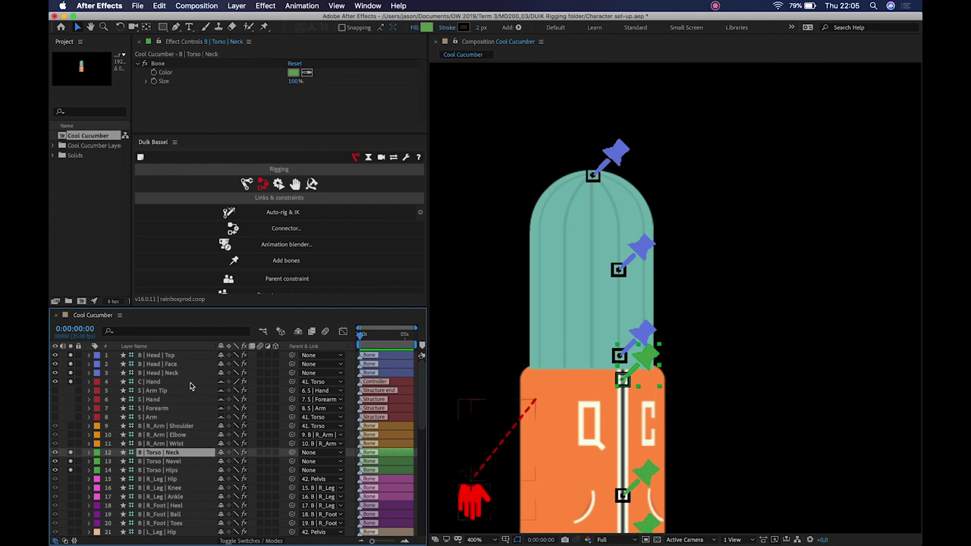
Parent the B | Head | Top bone to B | Head | Face, and B | Head | Face to B | Head | Neck
left_click(694, 271)
key("h")
left_click_drag(693, 271, 654, 171)
key("v")
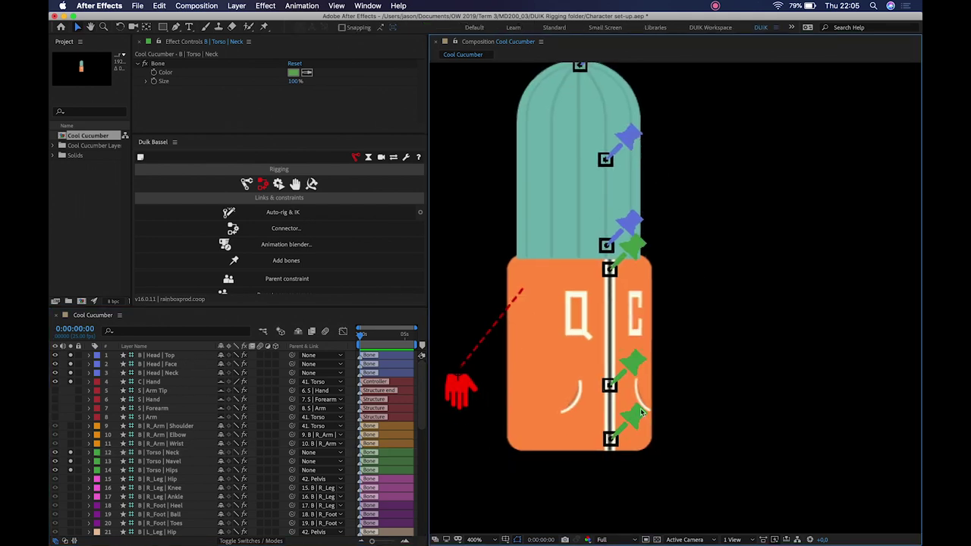
left_click(633, 417)
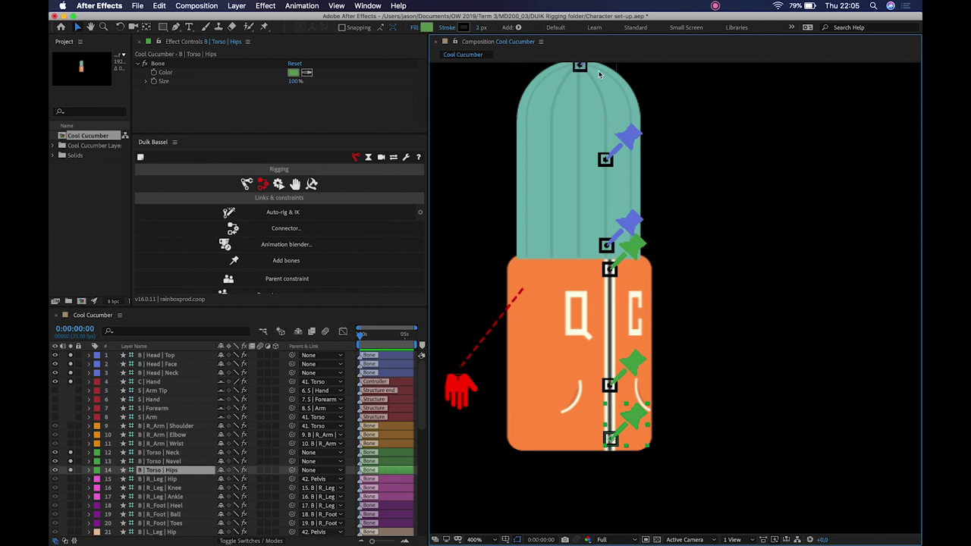
scroll(596, 80, "up", 3)
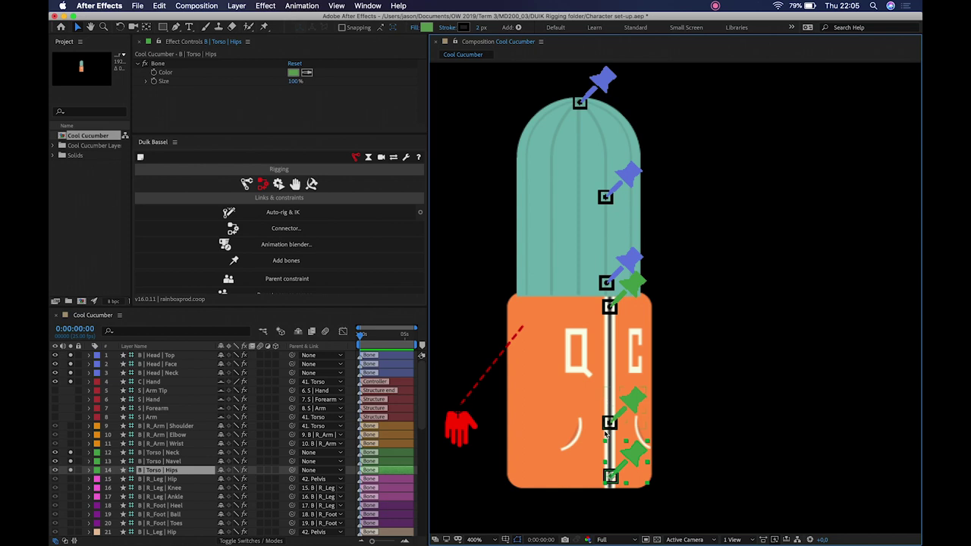
left_click(616, 365)
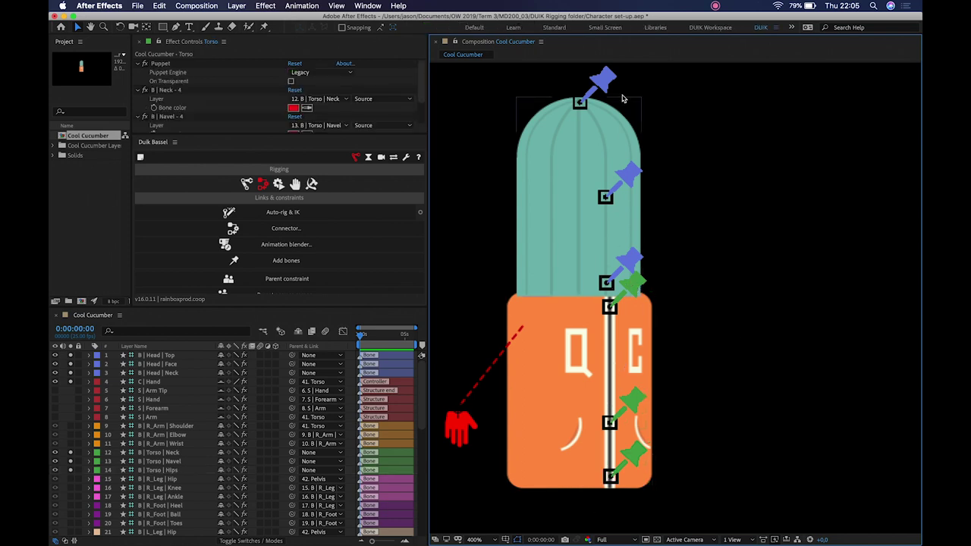
left_click(595, 93)
left_click_drag(291, 358, 175, 365)
left_click(178, 364)
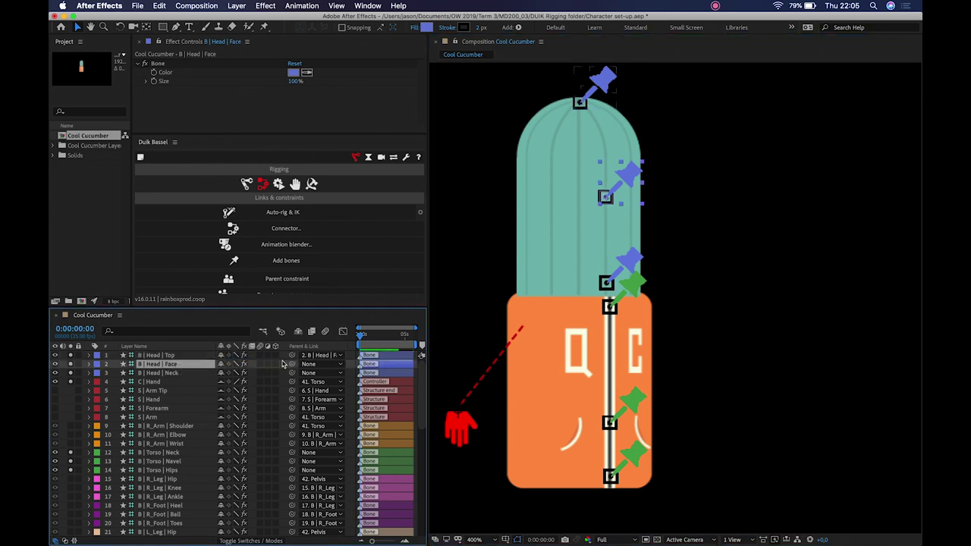
left_click_drag(291, 364, 170, 374)
left_click(170, 374)
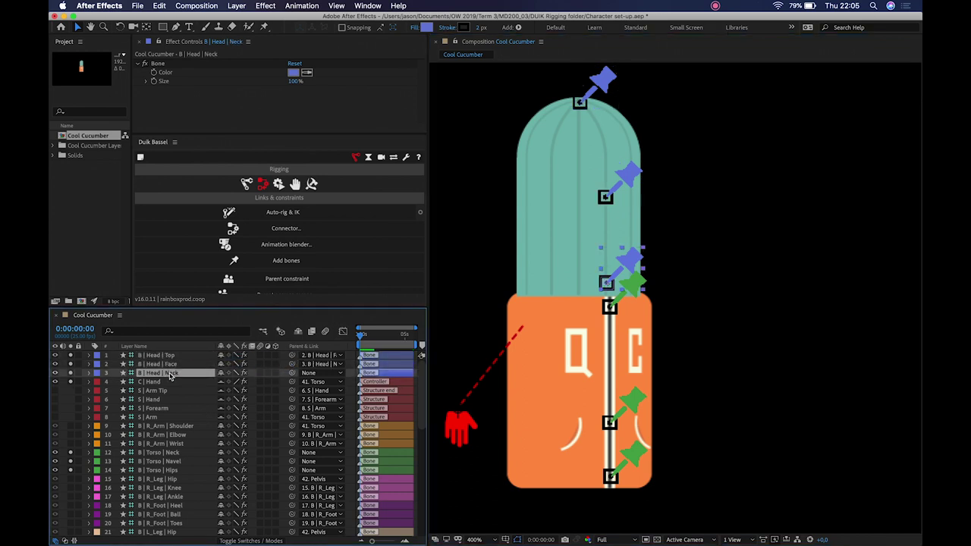
Test the rotation of the Top, Face and Neck head bones in turn, undoing each trial rotation
left_click(171, 356)
key("r")
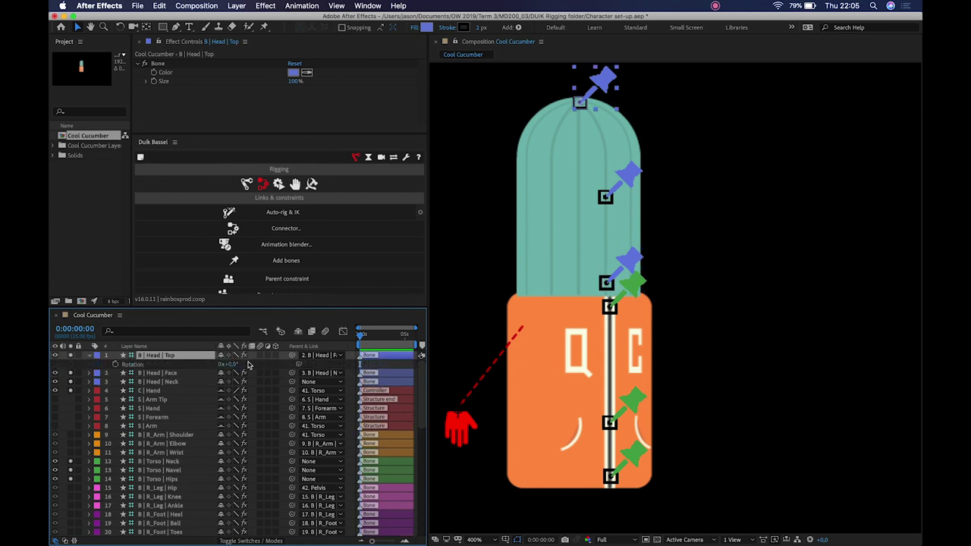
left_click_drag(232, 364, 252, 357)
key("super+z")
left_click(172, 374)
key("r")
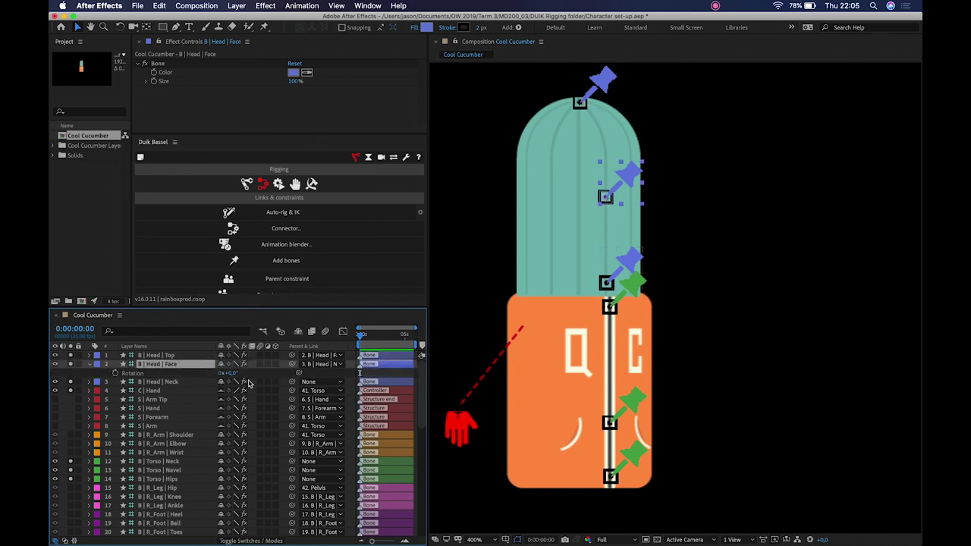
mouse_move(232, 373)
left_mouse_down()
mouse_move(250, 373)
mouse_move(217, 372)
mouse_move(261, 372)
mouse_move(227, 373)
left_mouse_up()
left_click(167, 381)
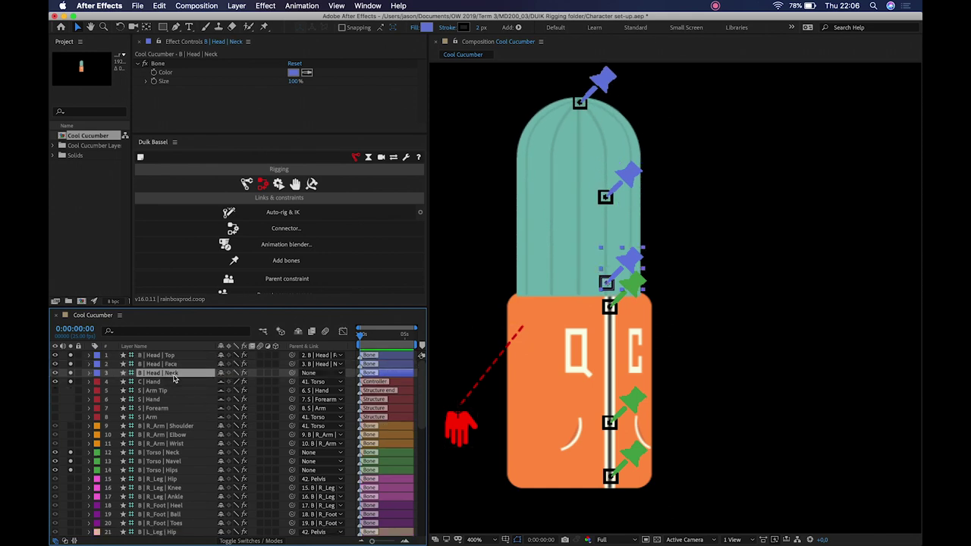
key("r")
mouse_move(233, 381)
left_mouse_down()
mouse_move(244, 381)
mouse_move(226, 382)
left_mouse_up()
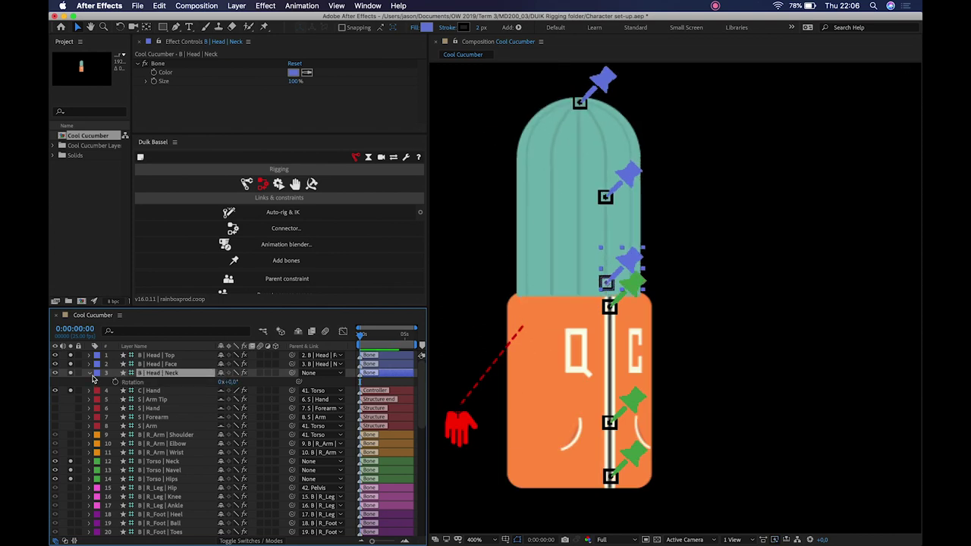
left_click(88, 373)
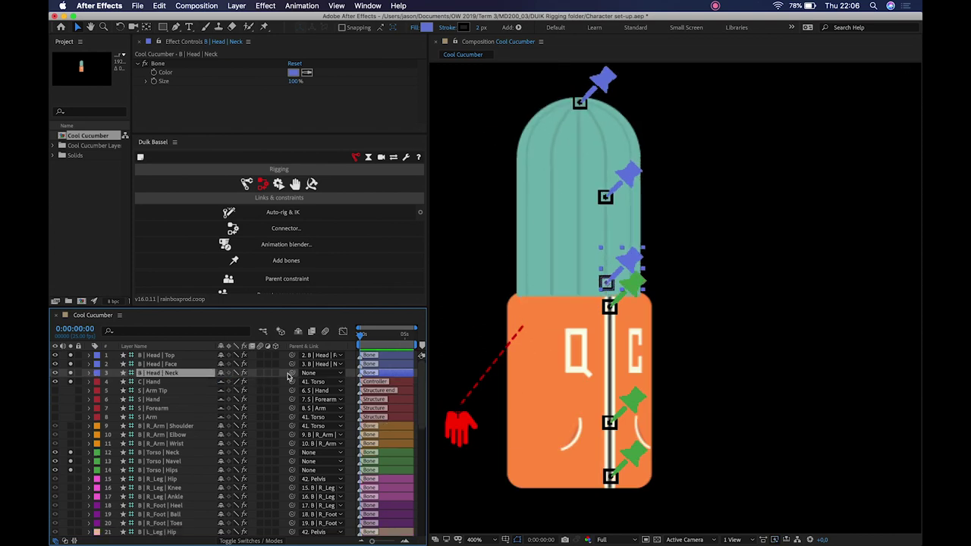
Parent B | Head | Neck to B | Torso | Neck, then chain the torso bones from Neck to Navel to Hips
left_click_drag(292, 373, 189, 456)
left_click(186, 454)
left_click_drag(291, 453, 187, 463)
left_click(187, 463)
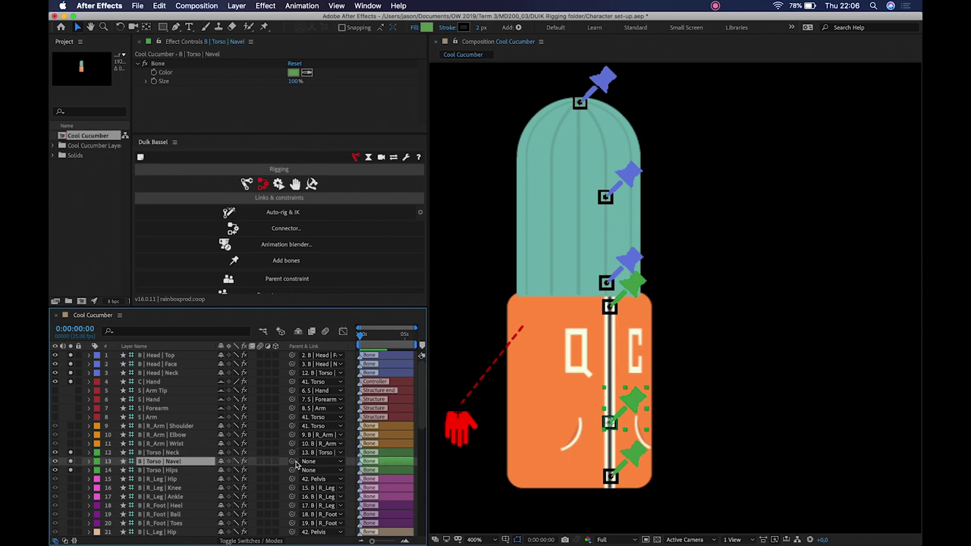
left_click_drag(293, 463, 180, 471)
Parent the B | Torso | Hips bone to the Pelvis layer
left_click(182, 472)
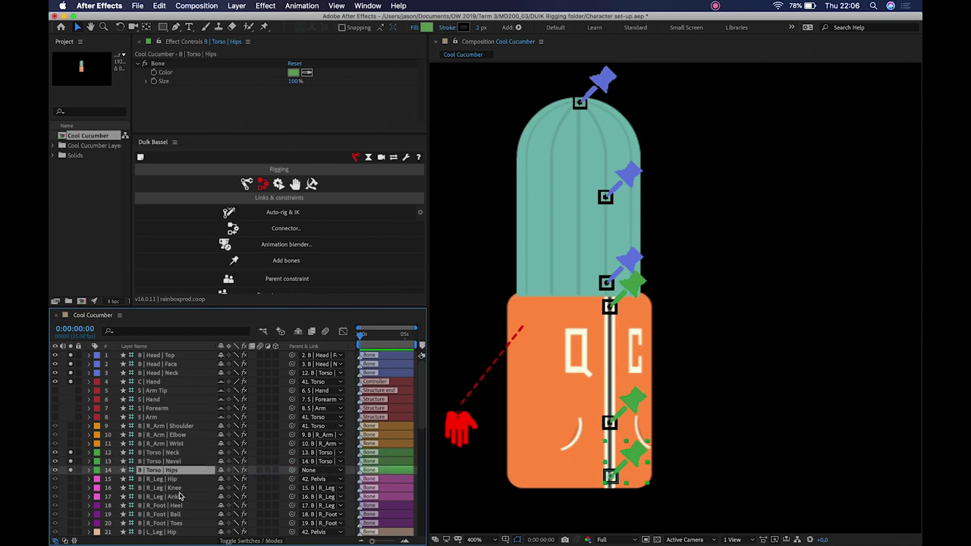
scroll(180, 496, "down", 3)
scroll(180, 496, "down", 3)
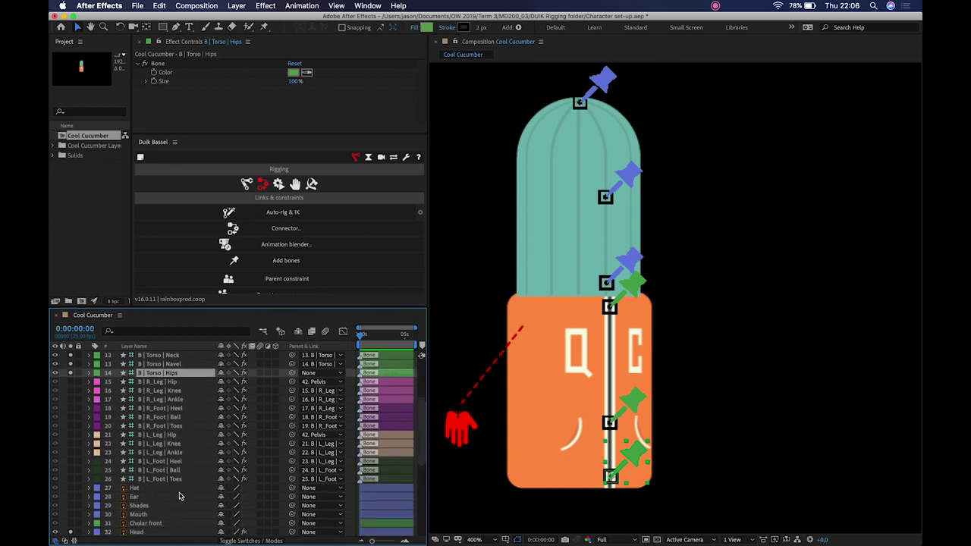
left_click(320, 382)
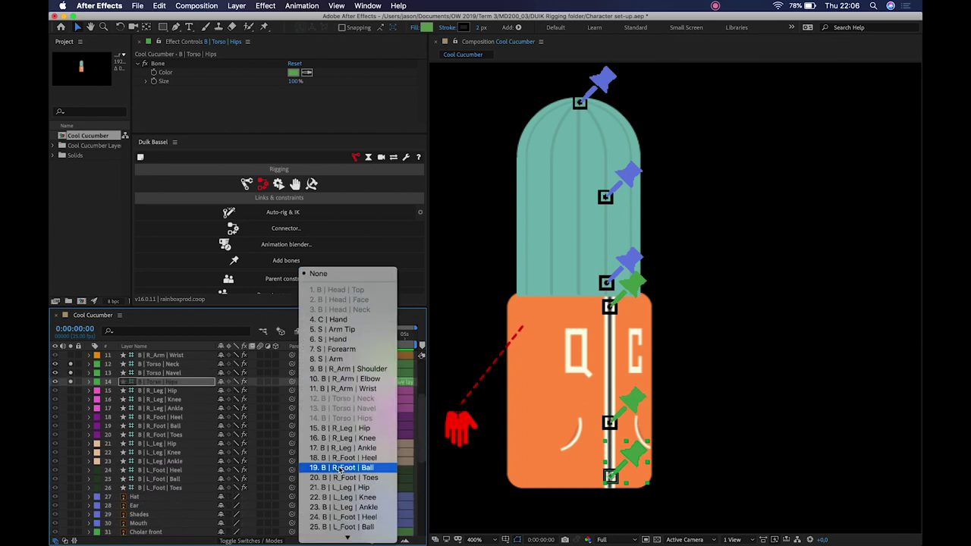
scroll(339, 470, "down", 3)
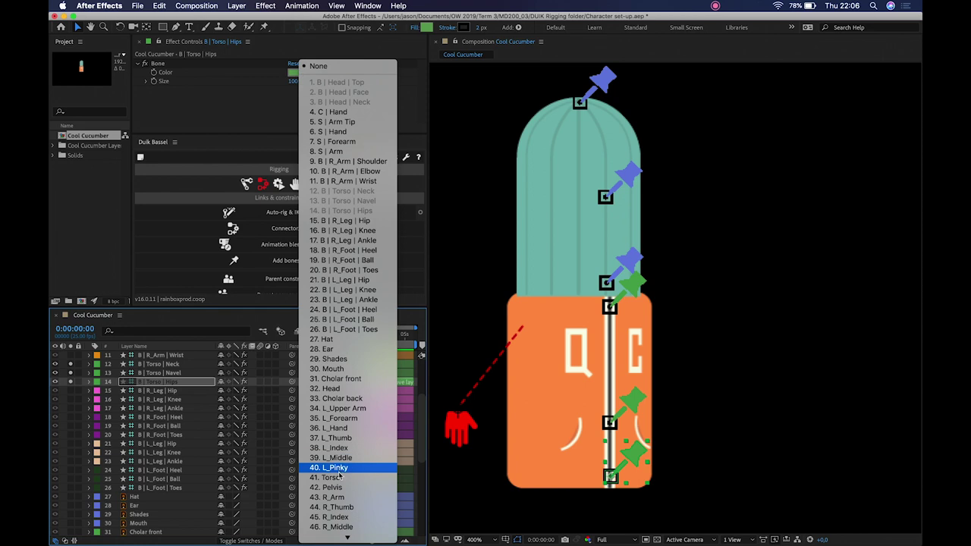
left_click(333, 488)
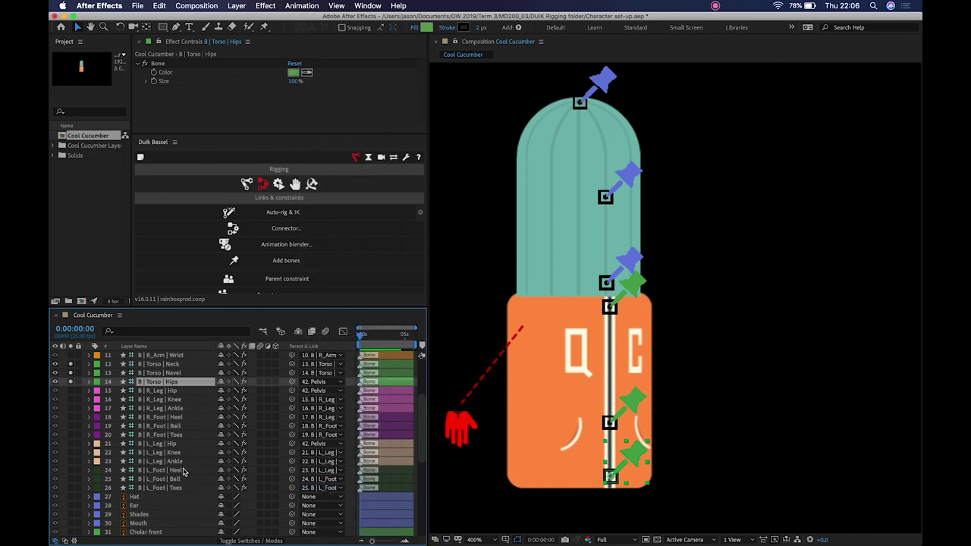
scroll(182, 470, "up", 5)
Test the rotation of the B | Torso | Neck bone, undo it and collapse its Rotation property
left_click(717, 228)
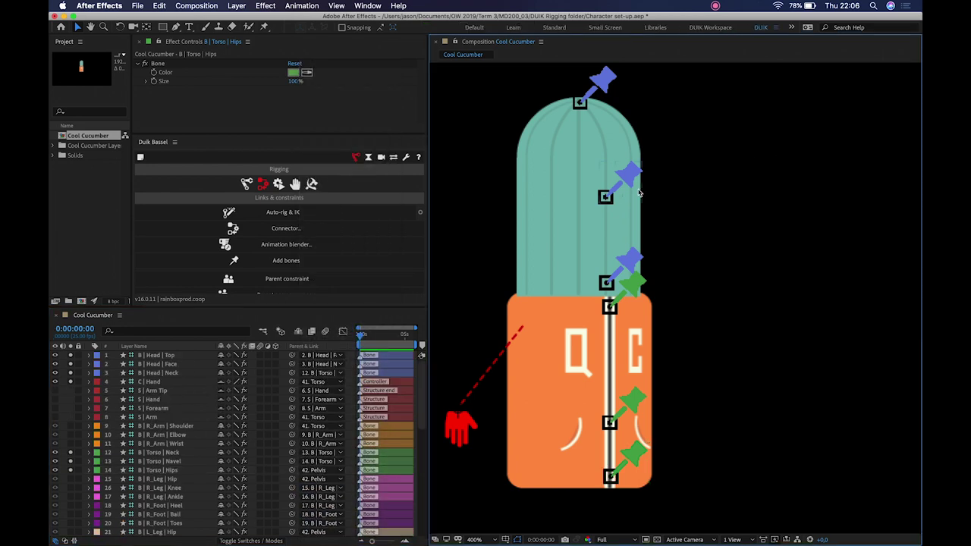
left_click(637, 294)
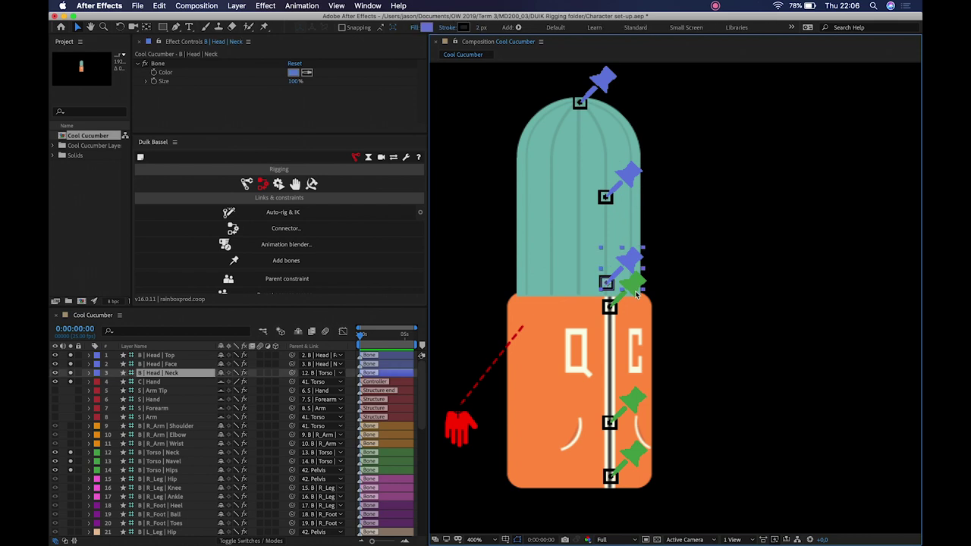
left_click(702, 292)
left_click(637, 300)
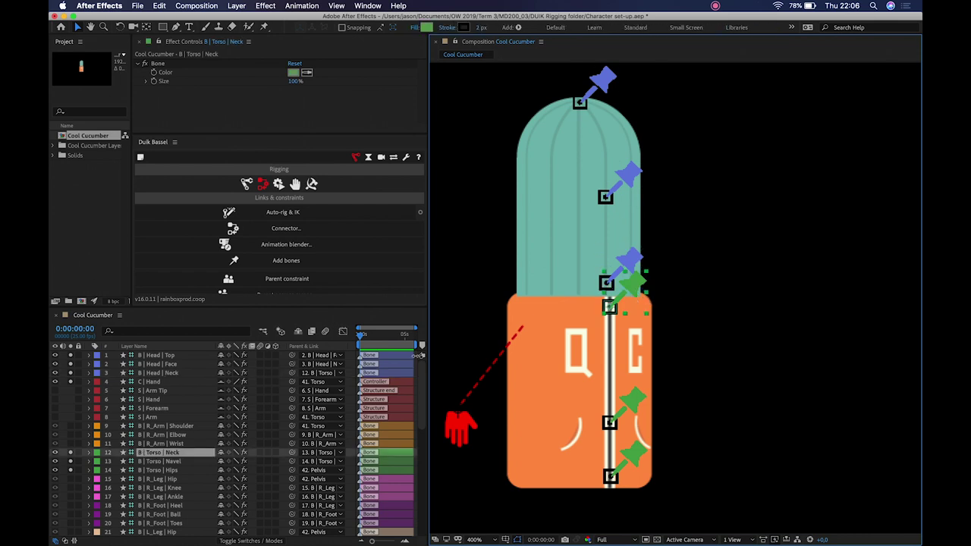
key("r")
mouse_move(228, 461)
left_mouse_down()
mouse_move(211, 461)
mouse_move(241, 458)
mouse_move(227, 461)
left_mouse_up()
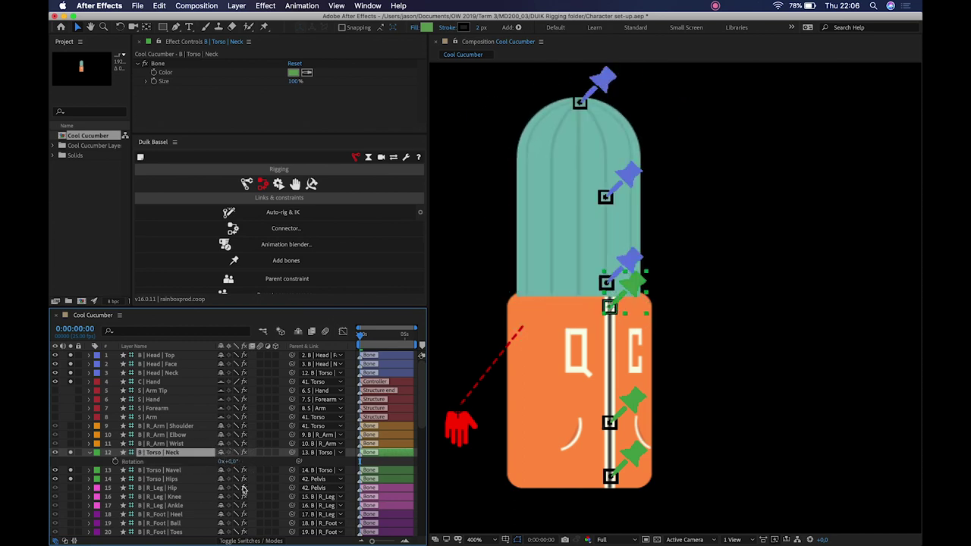
left_click(89, 452)
Test the rotation of the B | Torso | Navel and B | Torso | Hips bones, restoring each and collapsing its Rotation property
left_click(163, 461)
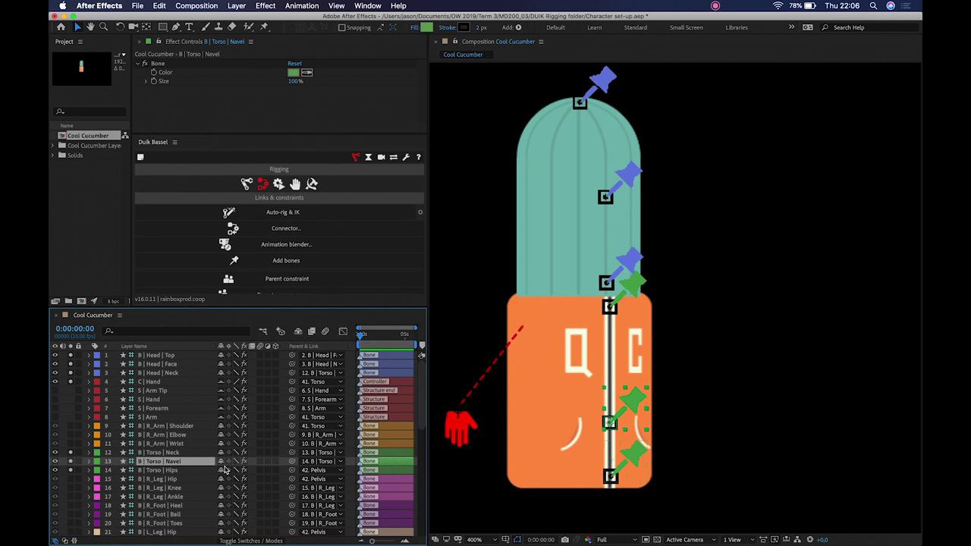
key("r")
mouse_move(226, 470)
left_mouse_down()
mouse_move(256, 470)
mouse_move(217, 468)
mouse_move(216, 476)
left_mouse_up()
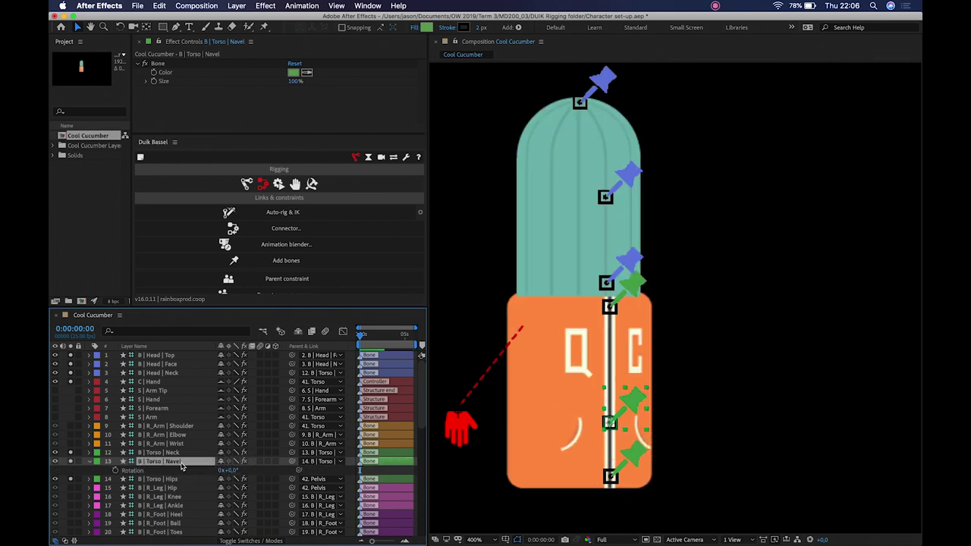
key("r")
left_click(184, 470)
key("r")
mouse_move(236, 484)
left_mouse_down()
mouse_move(256, 475)
mouse_move(217, 479)
mouse_move(229, 479)
left_mouse_up()
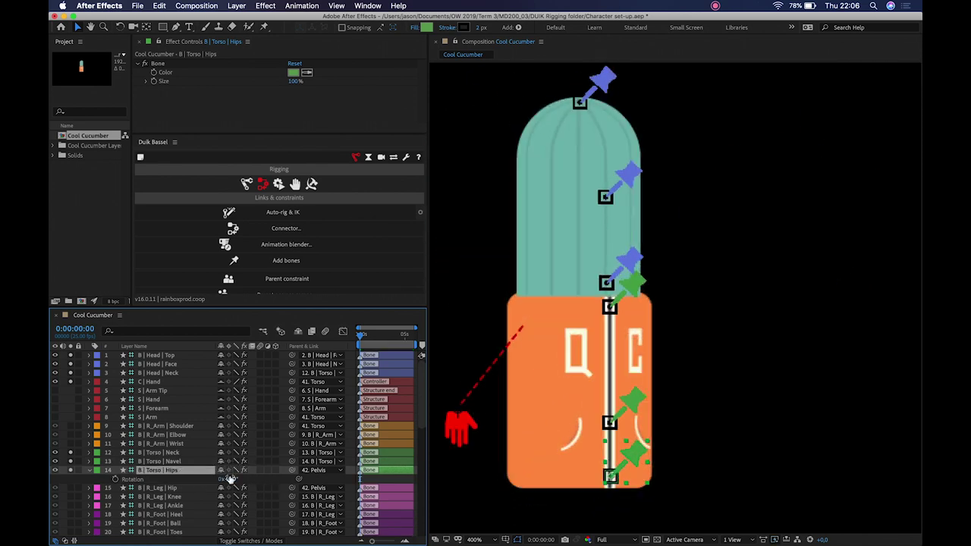
left_click(89, 470)
Turn off solo on the head and torso bones, the C | Hand controller, and the Head and Torso layers
left_click_drag(71, 458, 70, 355)
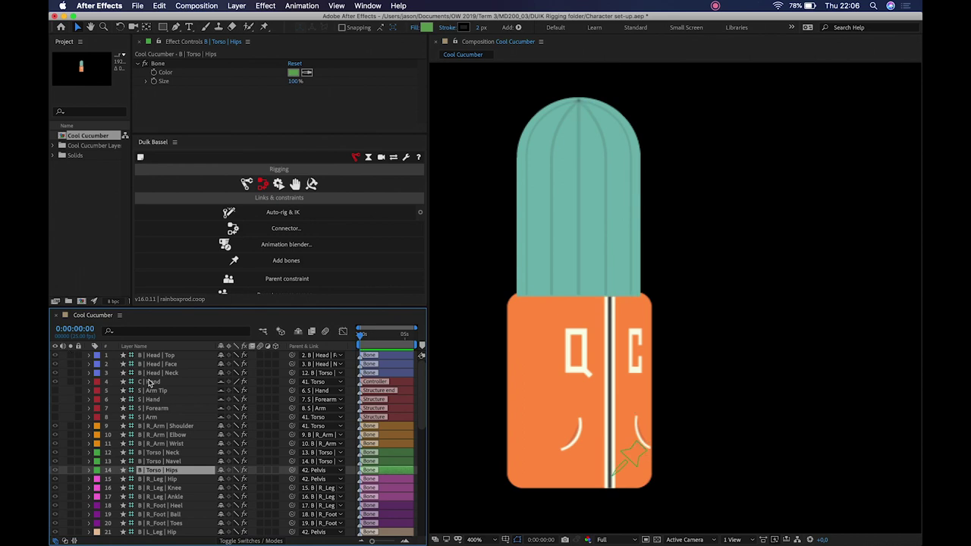
scroll(109, 404, "down", 5)
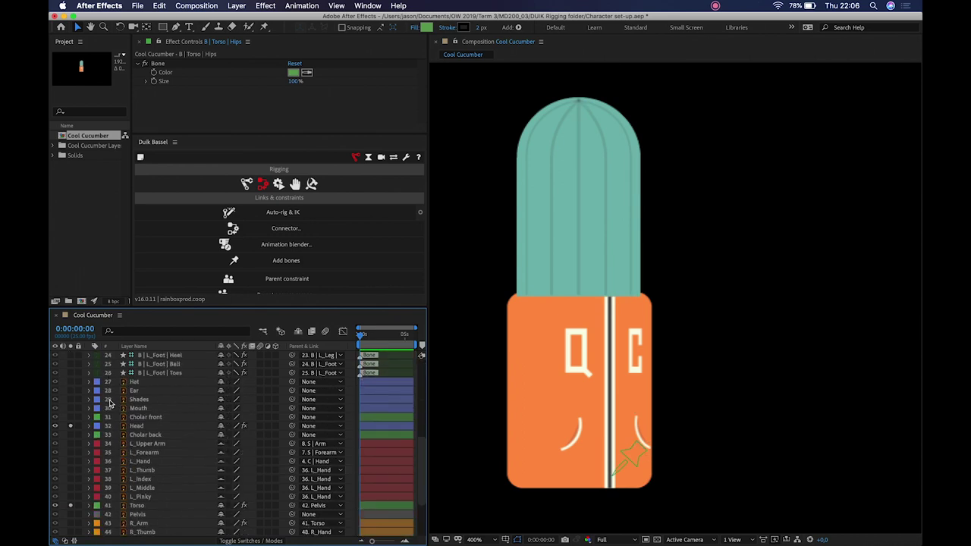
left_click(71, 427)
left_click(71, 505)
left_click(657, 227)
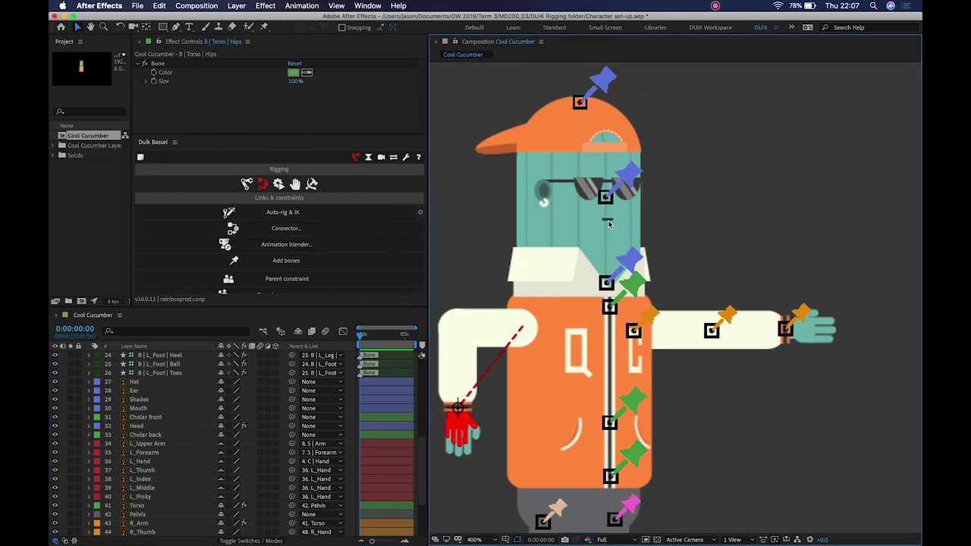
Try moving the B | Head | Face bone sideways to see which face parts follow, undo it, and compare the Hat and Face bone layers
left_click(540, 142)
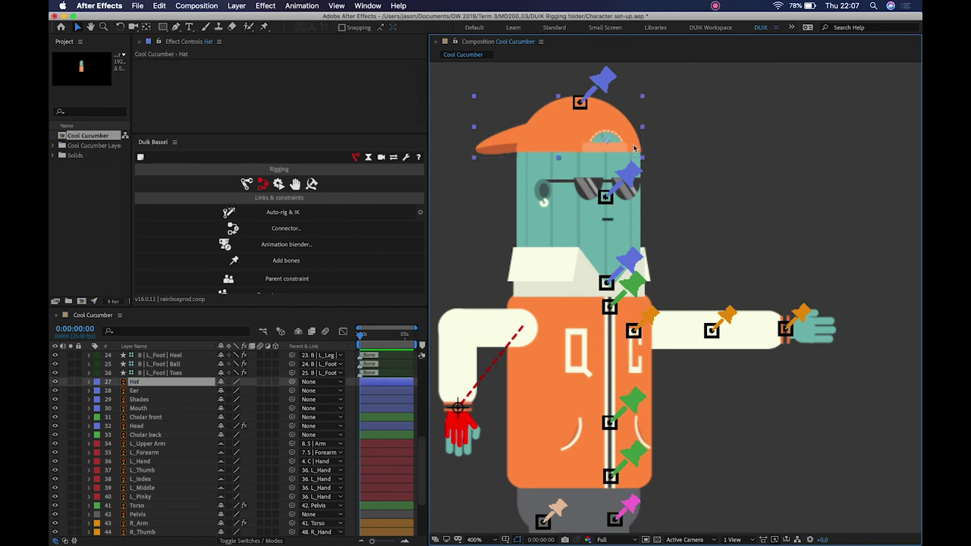
left_click(734, 186)
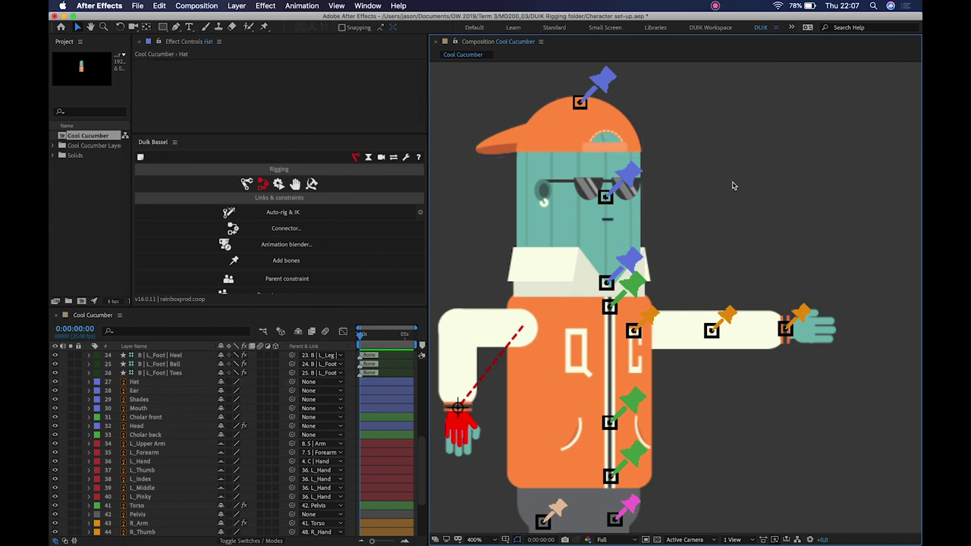
left_click_drag(644, 177, 686, 183)
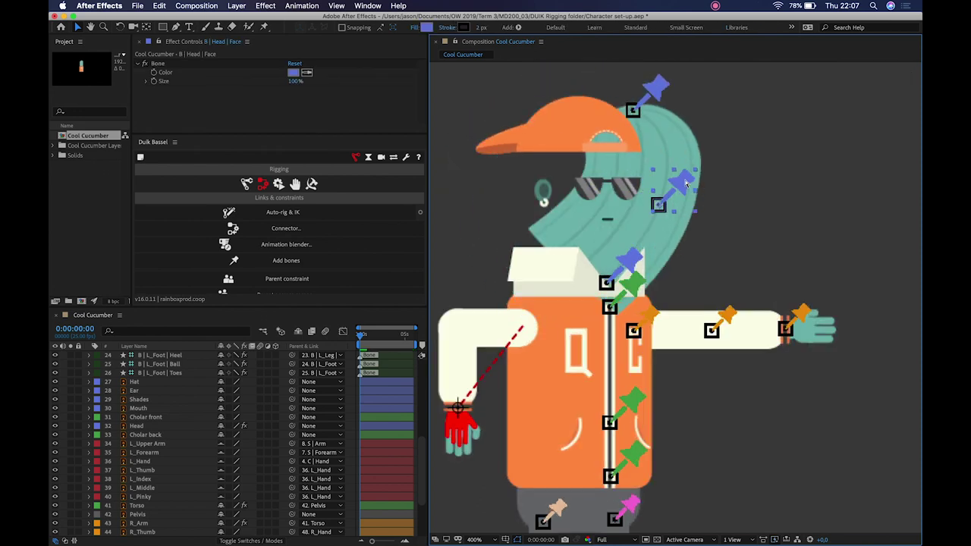
key("super+z")
left_click(543, 127)
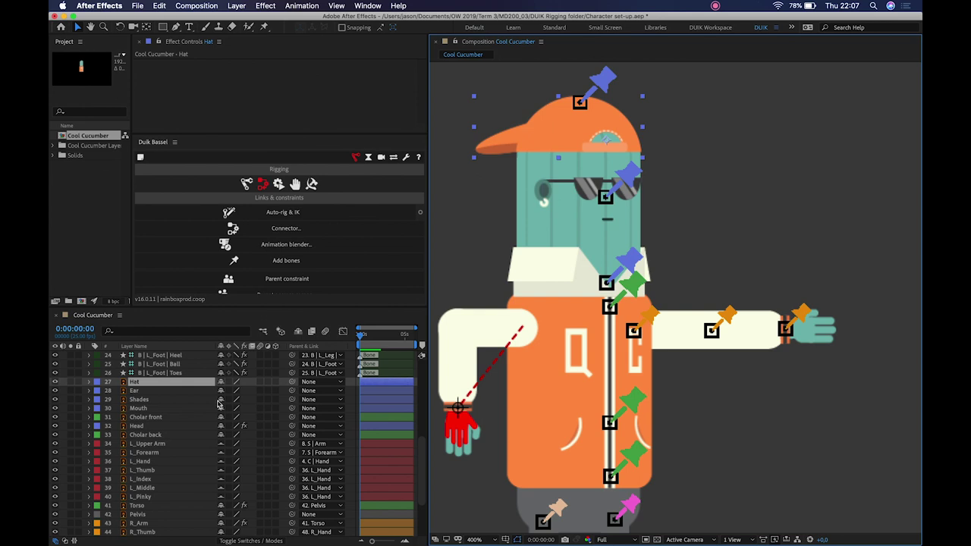
scroll(212, 408, "up", 5)
scroll(207, 410, "up", 1)
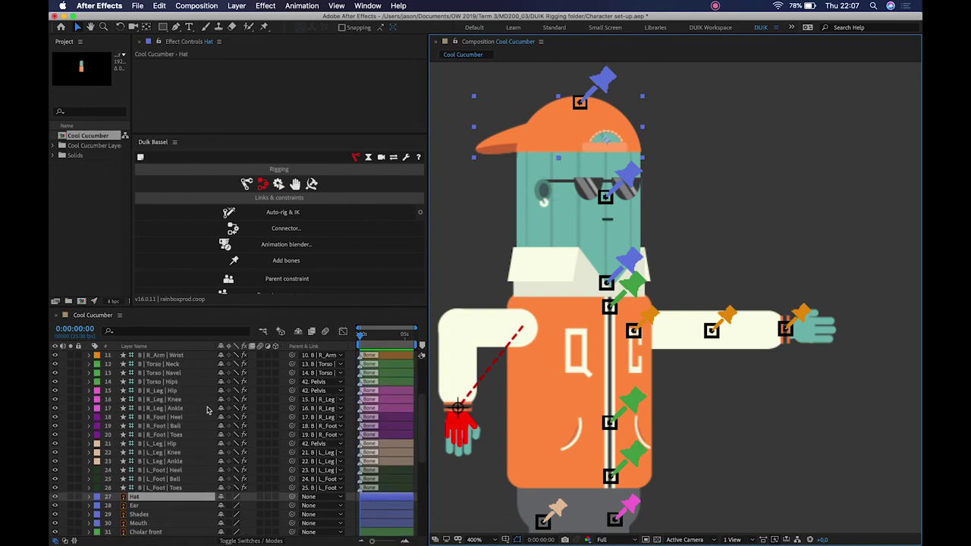
left_click(625, 178)
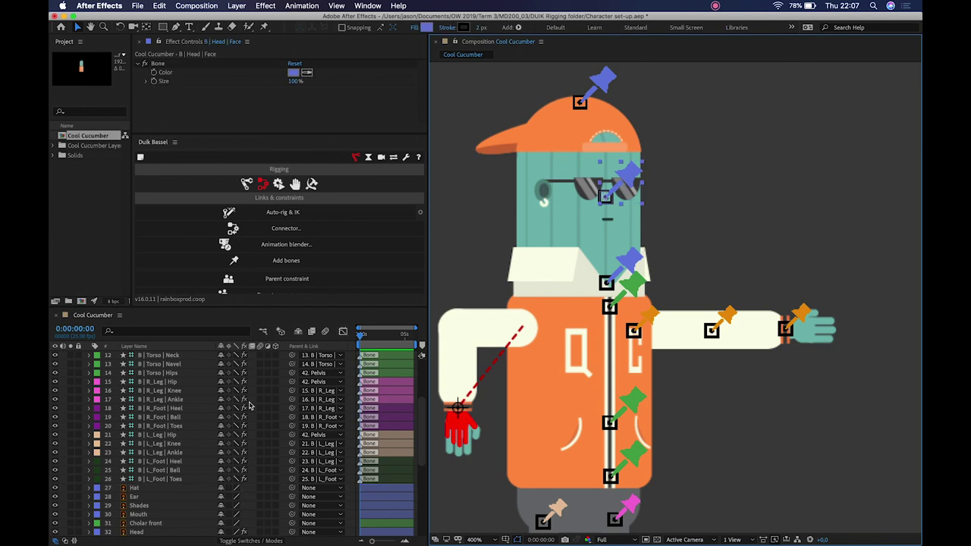
scroll(249, 404, "up", 5)
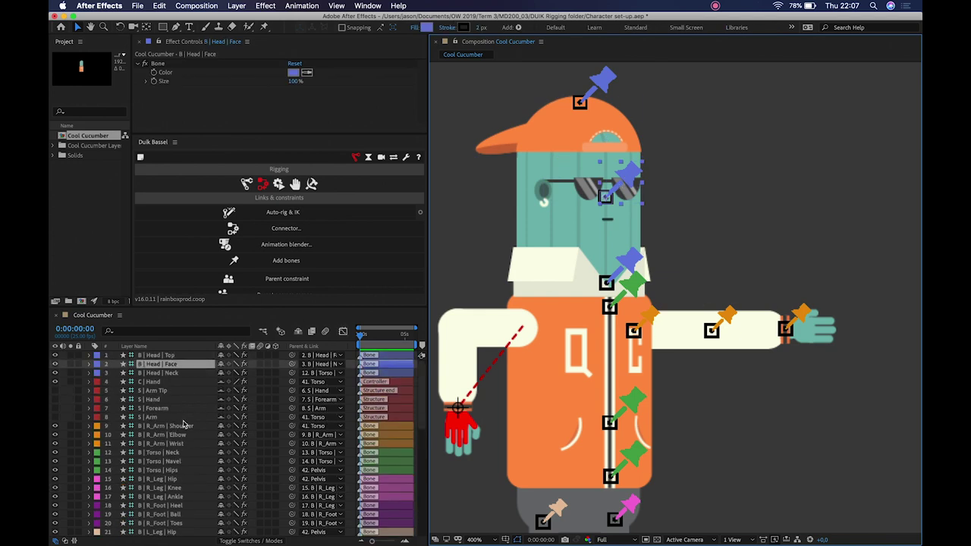
Select the arm structure layers from S | Arm Tip to S | Arm and hide all shy layers from the timeline
left_click(159, 391)
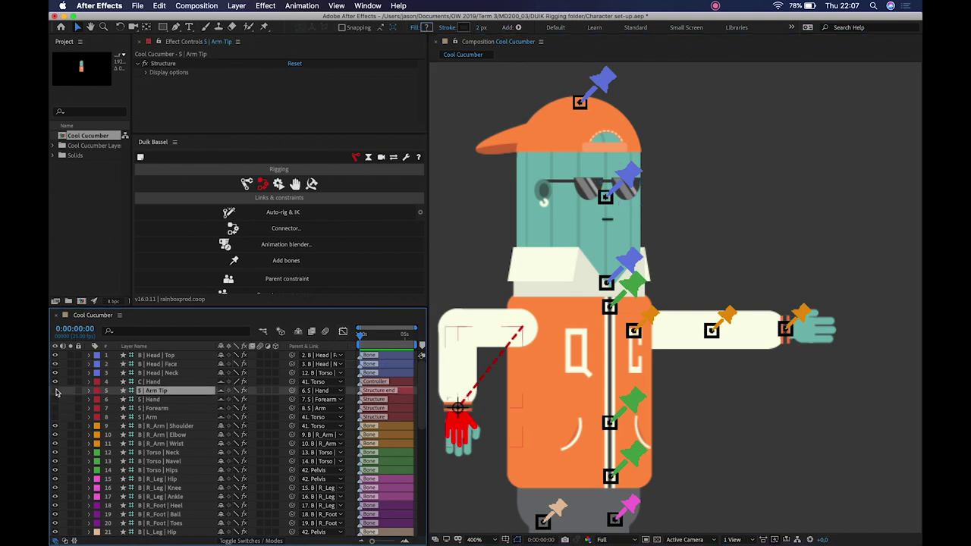
left_click(158, 416, "shift")
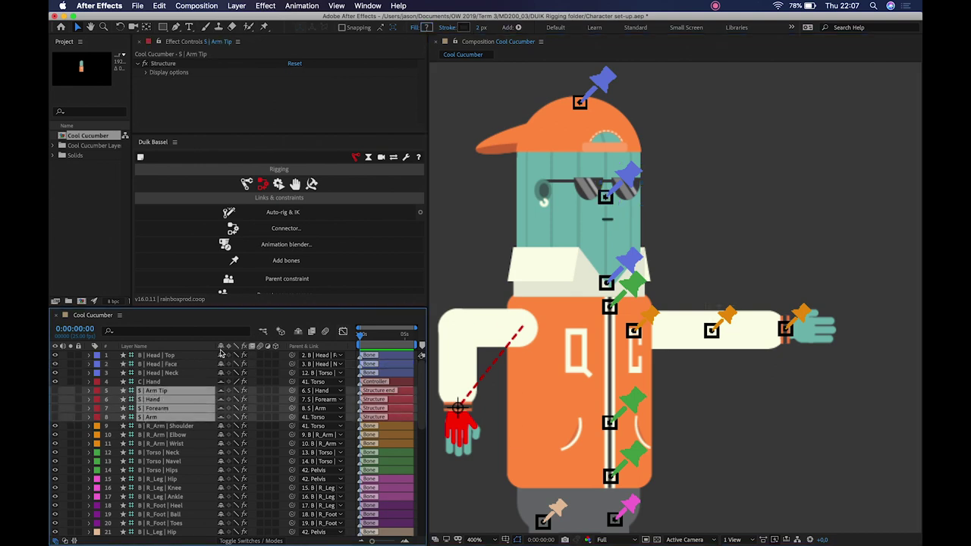
left_click(298, 332)
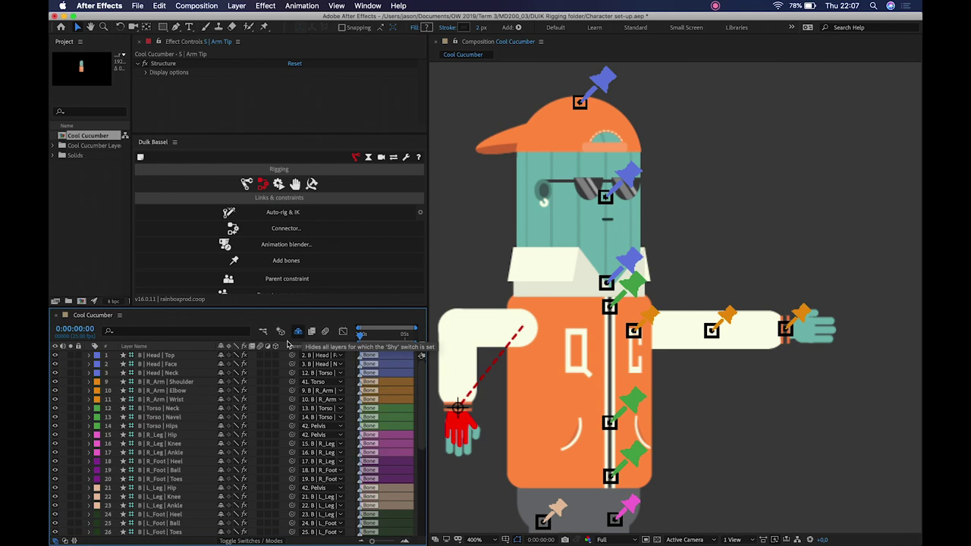
Check the Hat, Cholar front and Head layers, try moving the Torso layer in the composition and undo the move
scroll(189, 455, "down", 5)
left_click(149, 462)
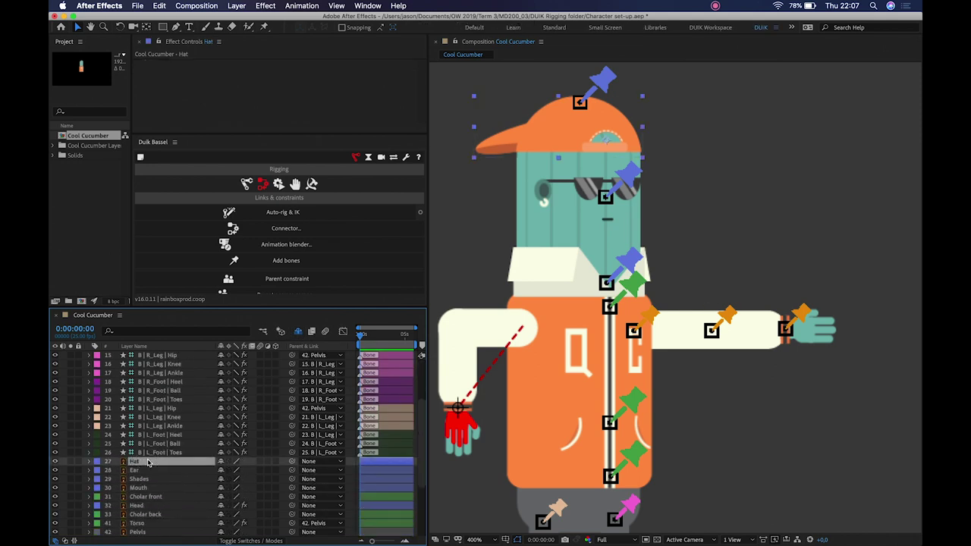
scroll(149, 462, "down", 4)
left_click(151, 427)
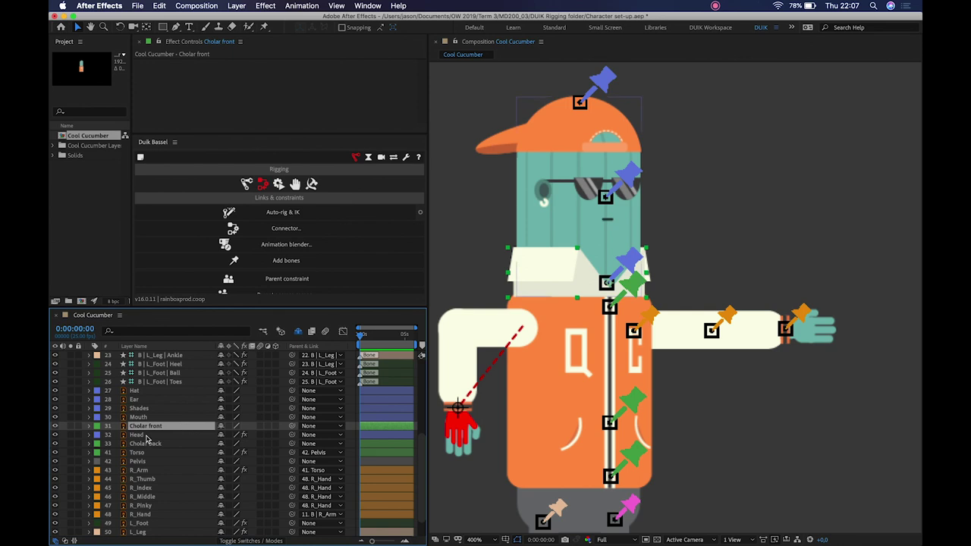
left_click(147, 436)
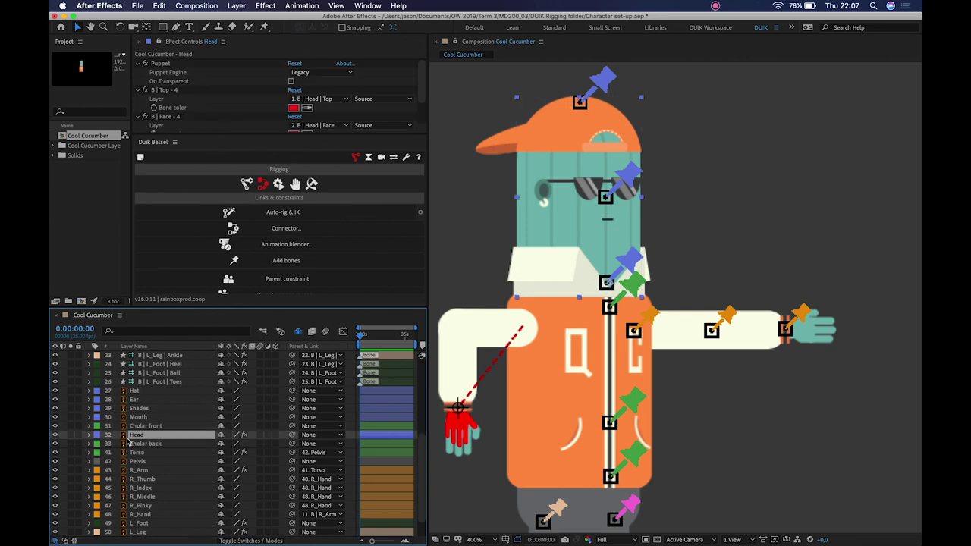
left_click_drag(565, 359, 470, 425)
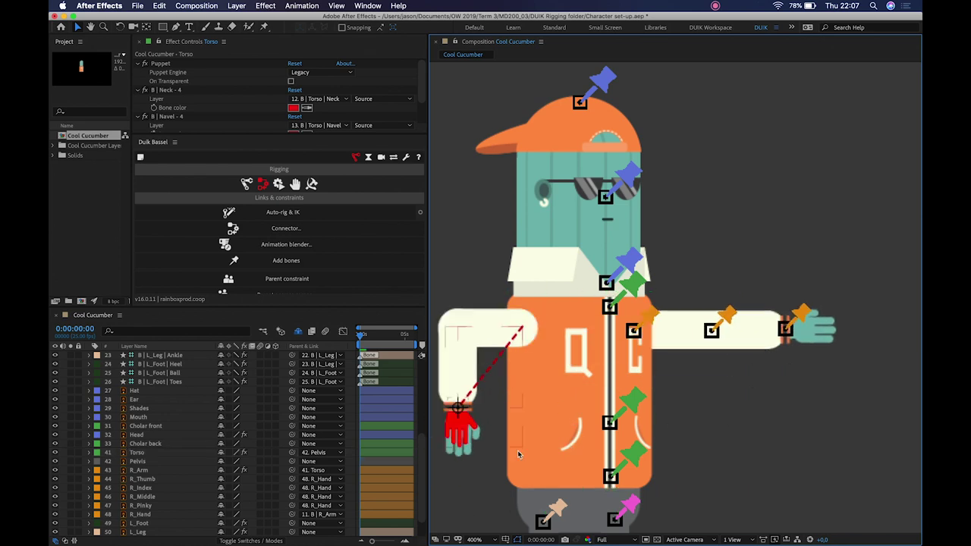
left_click(583, 465)
left_click_drag(581, 462, 691, 459)
key("super+z")
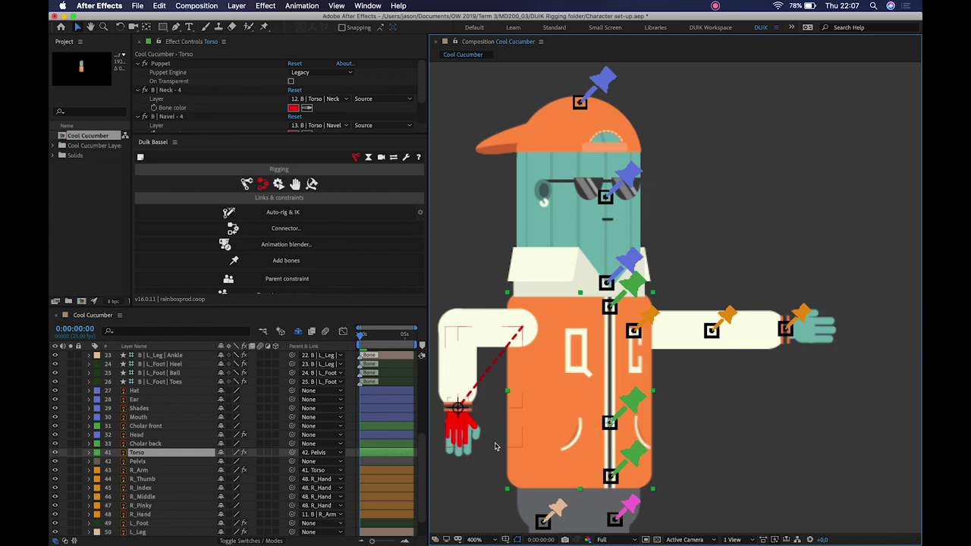
left_click(719, 6)
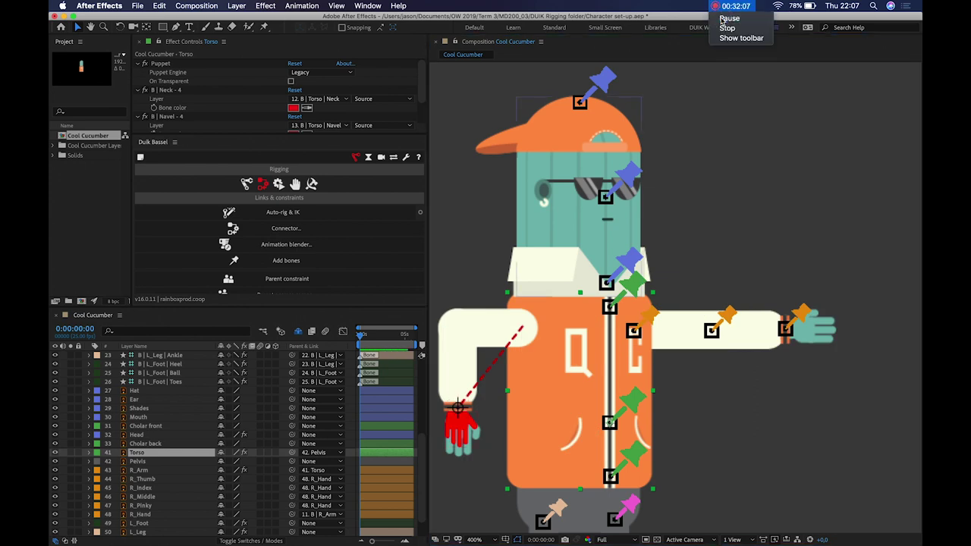
left_click(750, 26)
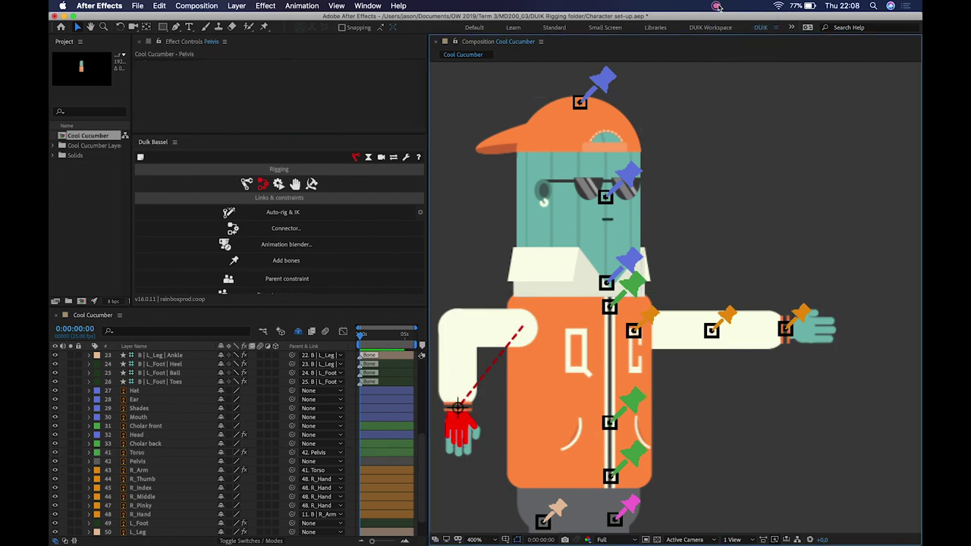
left_click(718, 6)
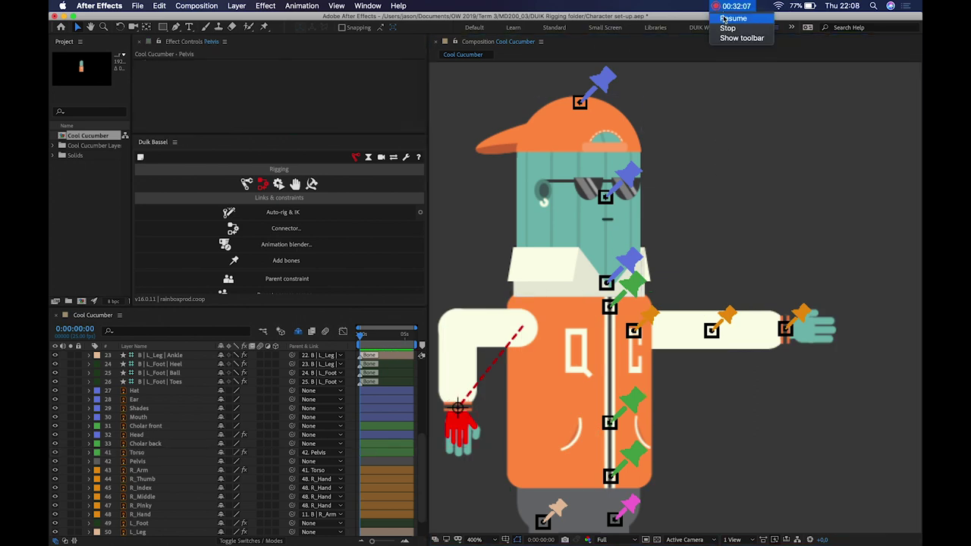
left_click(725, 19)
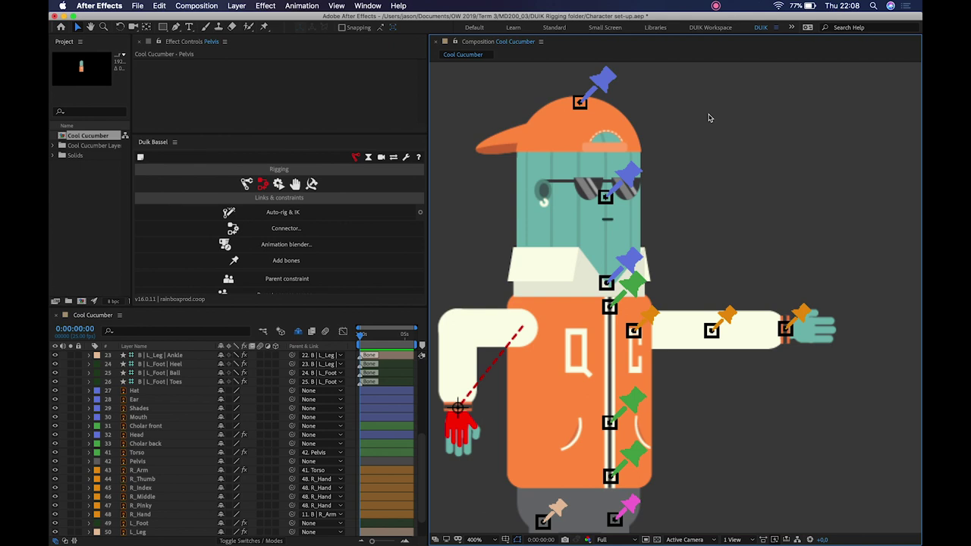
Test the parenting by nudging the Pelvis layer to the right and back to its original position
scroll(571, 482, "down", 5)
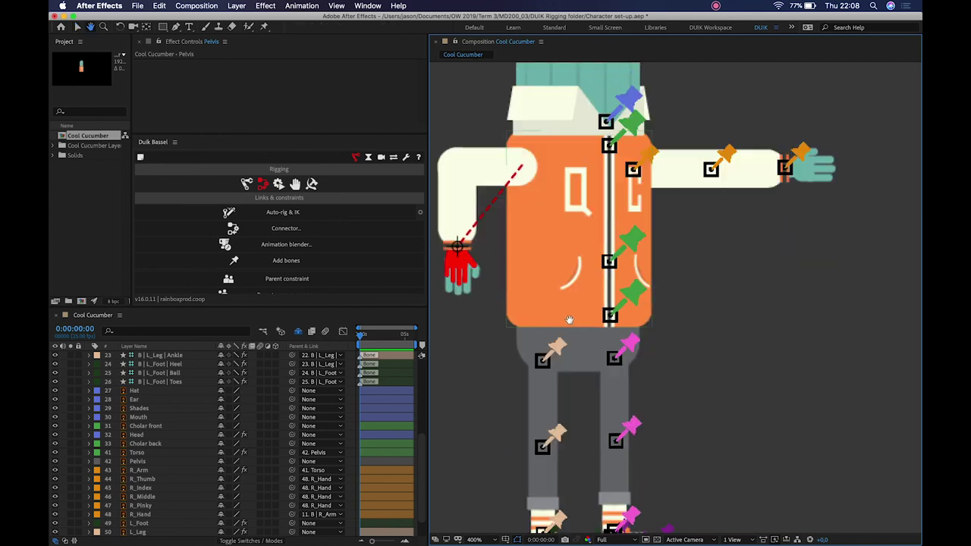
left_click(569, 225)
left_click(586, 344)
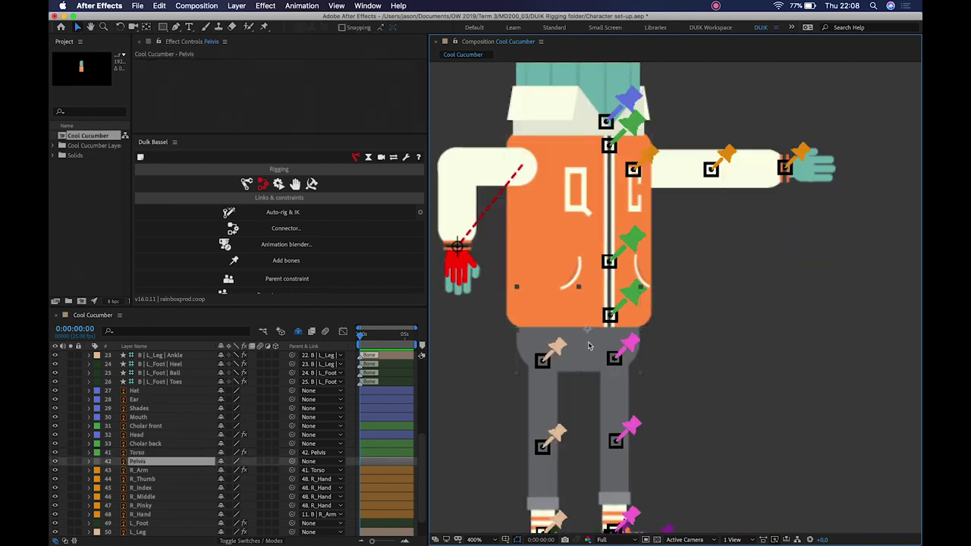
key("Right")
key("Right")
key("Right")
key("Right")
key("Right")
key("Right")
key("Right")
key("Right")
key("Right")
key("Right")
key("Right")
key("Right")
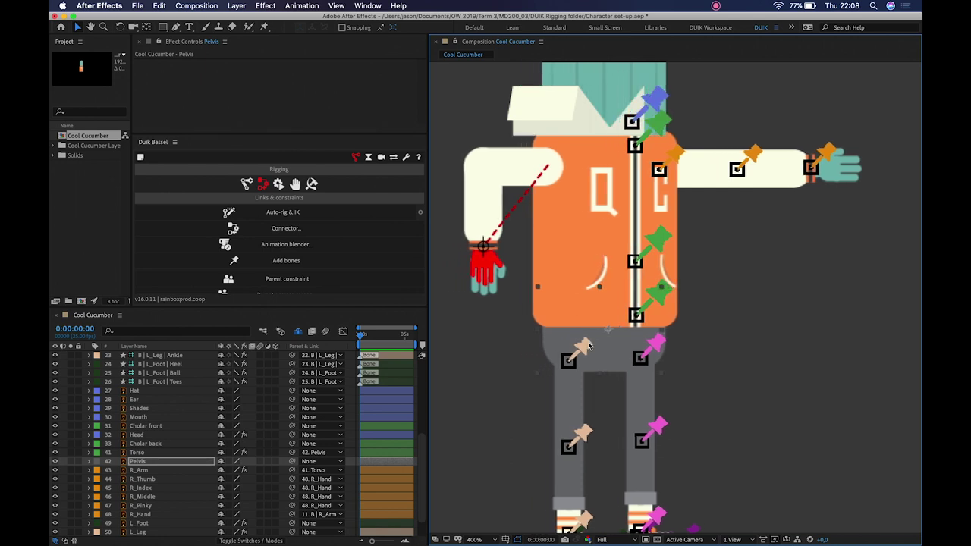
key("Left")
key("Left")
key("Left")
key("Left")
key("Left")
key("Left")
key("Left")
key("Left")
key("Left")
key("Left")
key("Left")
key("Left")
key("Left")
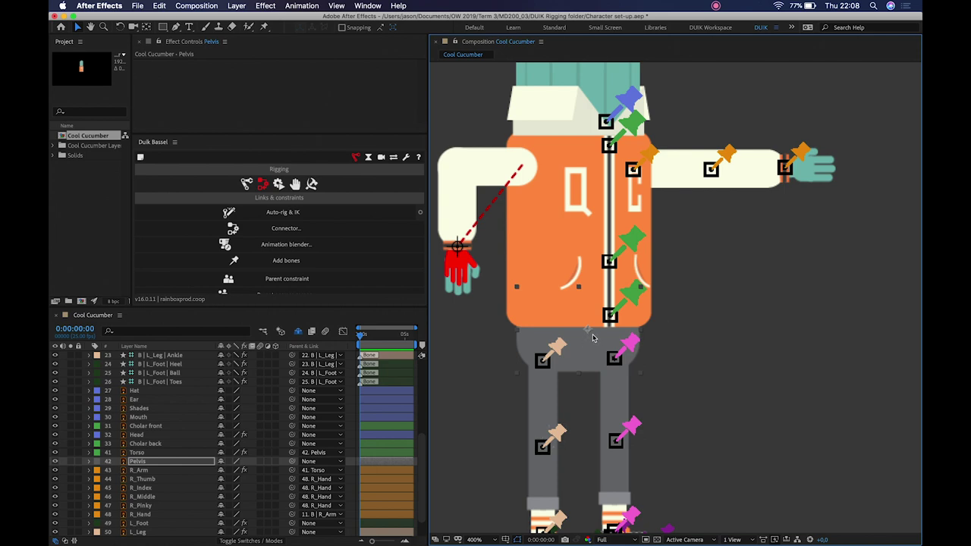
Parent the Cholar back layer to the Cholar front layer
left_click_drag(597, 230, 583, 398)
key("v")
left_click(554, 296)
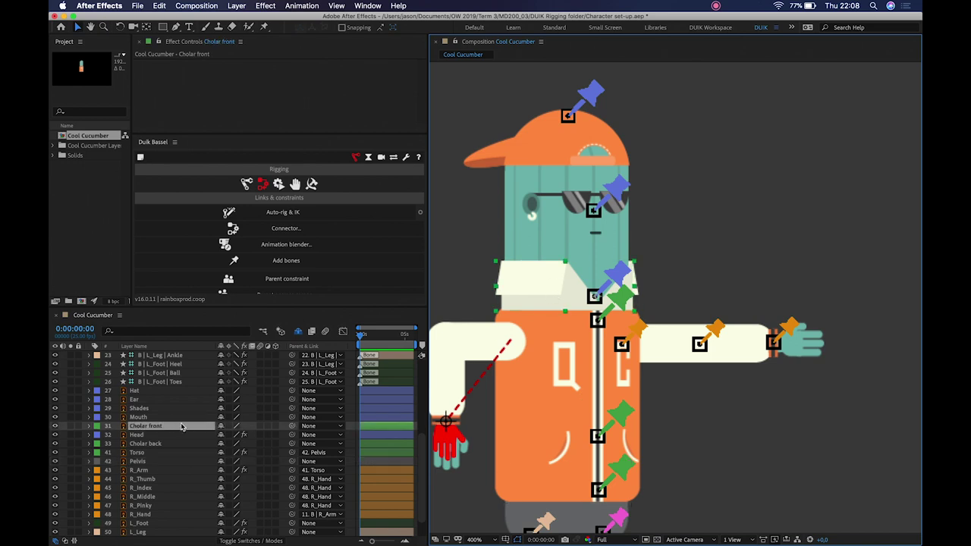
left_click(158, 444)
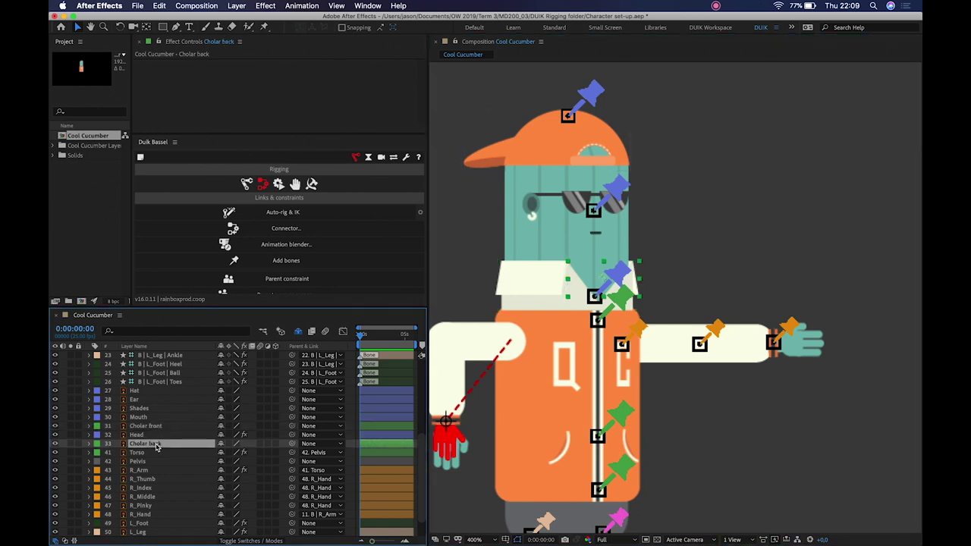
left_click_drag(292, 443, 149, 431)
Parent the Cholar front layer to the B | Head | Neck bone
left_click(149, 431)
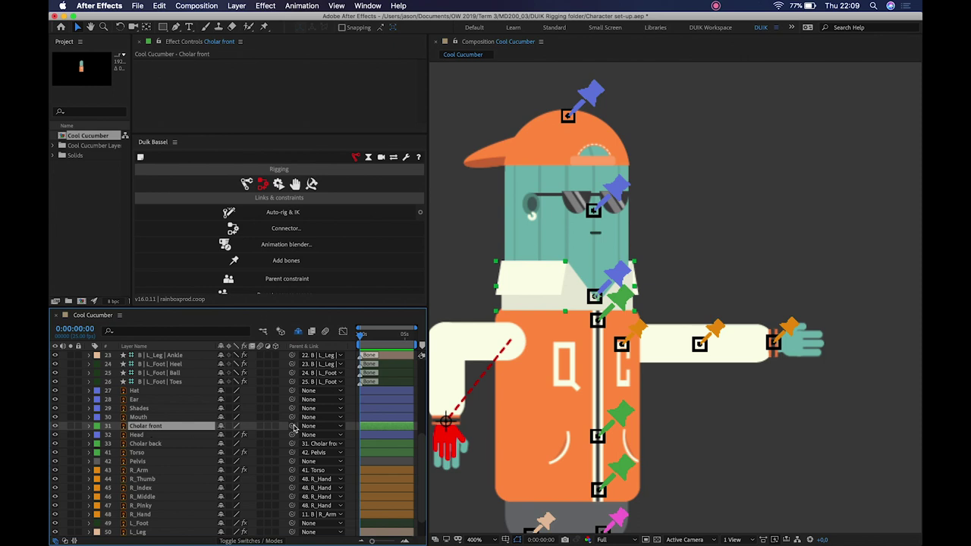
scroll(295, 429, "up", 5)
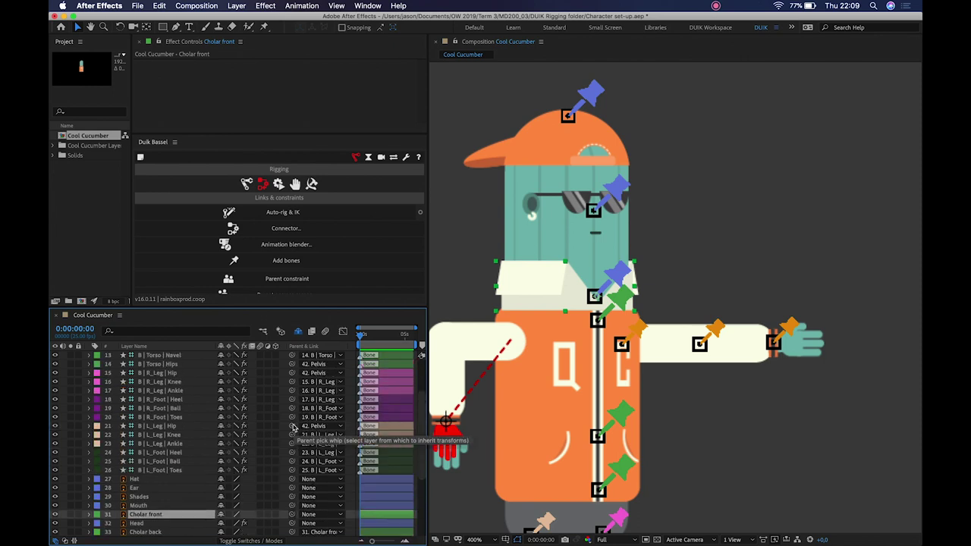
scroll(294, 429, "up", 4)
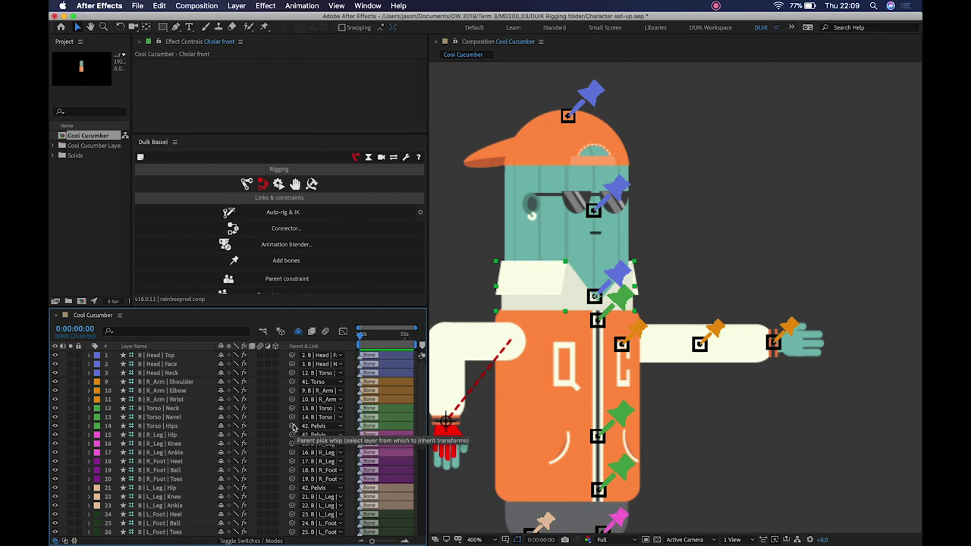
scroll(294, 430, "down", 6)
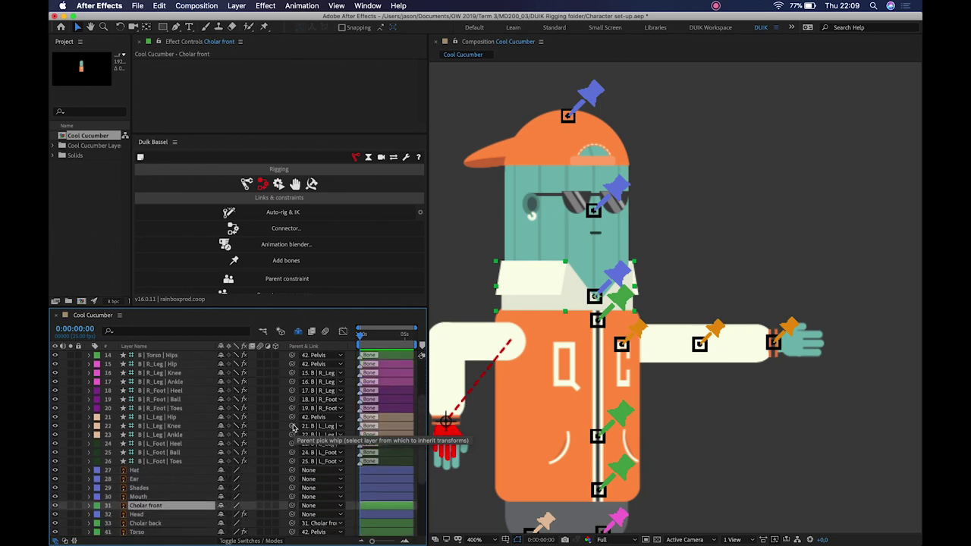
left_click(319, 505)
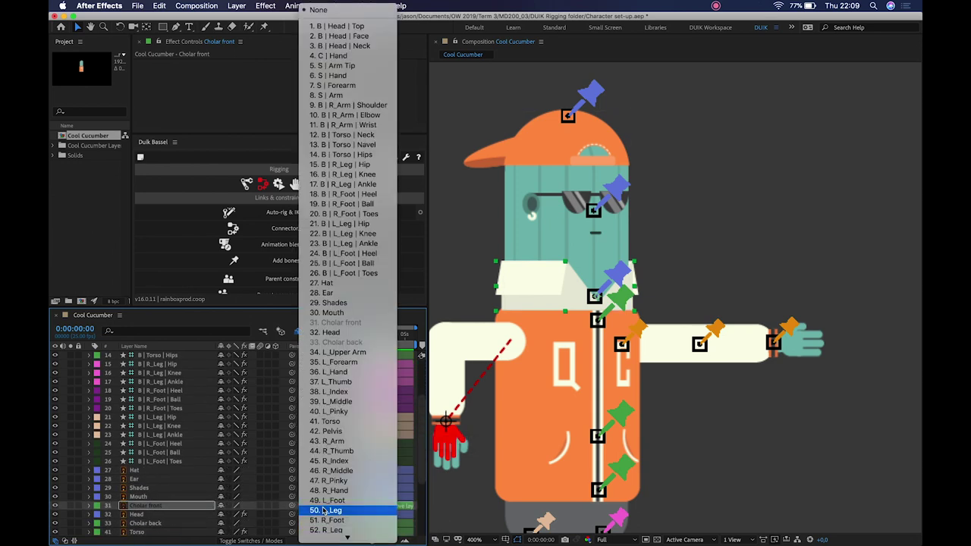
left_click(353, 46)
Test the collar's parenting by rotating the B | Head | Neck bone and returning its rotation to 0°
left_click(620, 274)
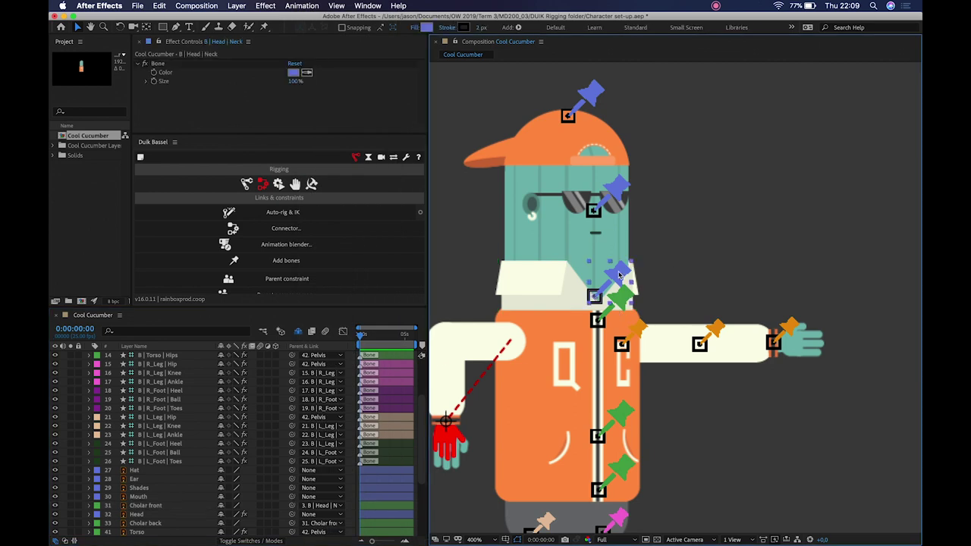
scroll(291, 390, "up", 6)
key("r")
mouse_move(227, 381)
left_mouse_down()
mouse_move(241, 379)
mouse_move(226, 379)
left_mouse_up()
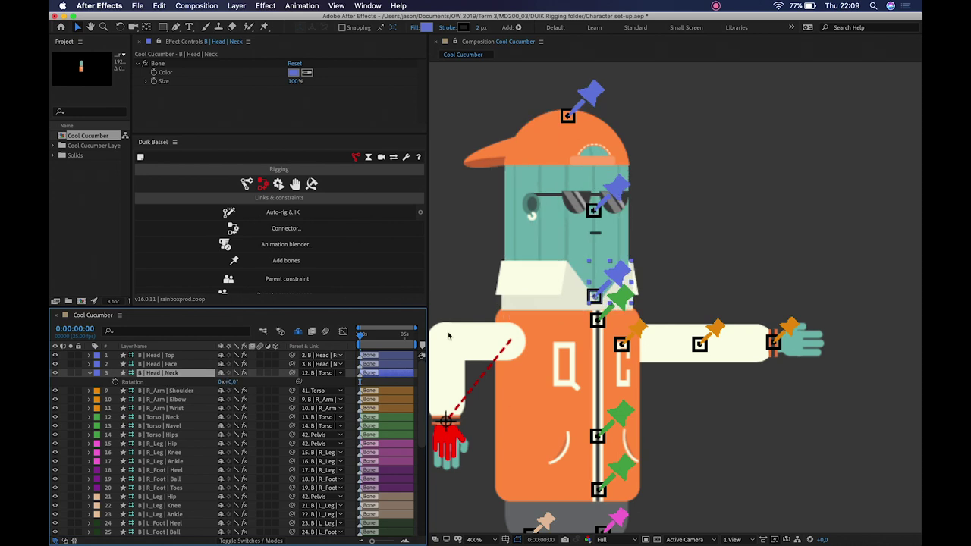
Parent the Cholar front and Cholar back layers together to the B | Head | Face bone
scroll(307, 408, "down", 6)
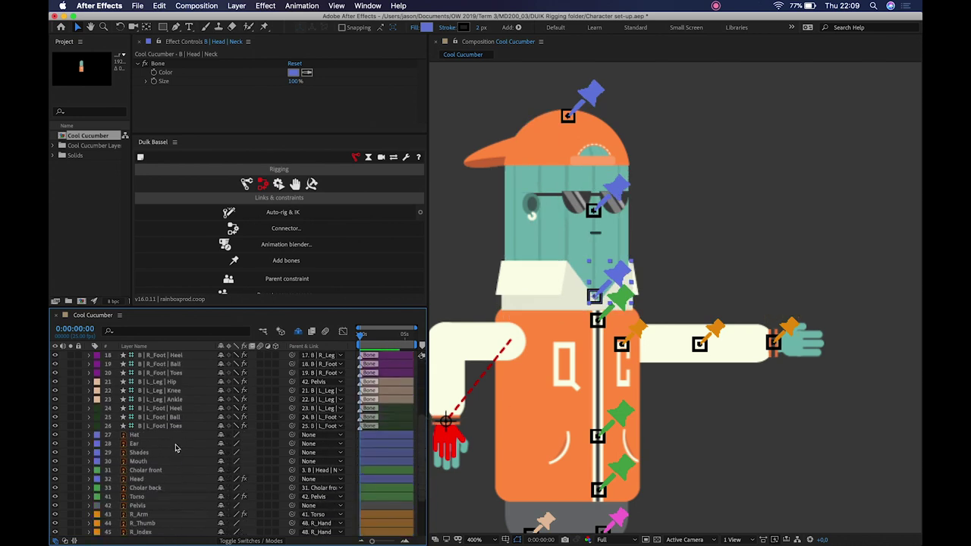
left_click(155, 470)
left_click(155, 488, "super")
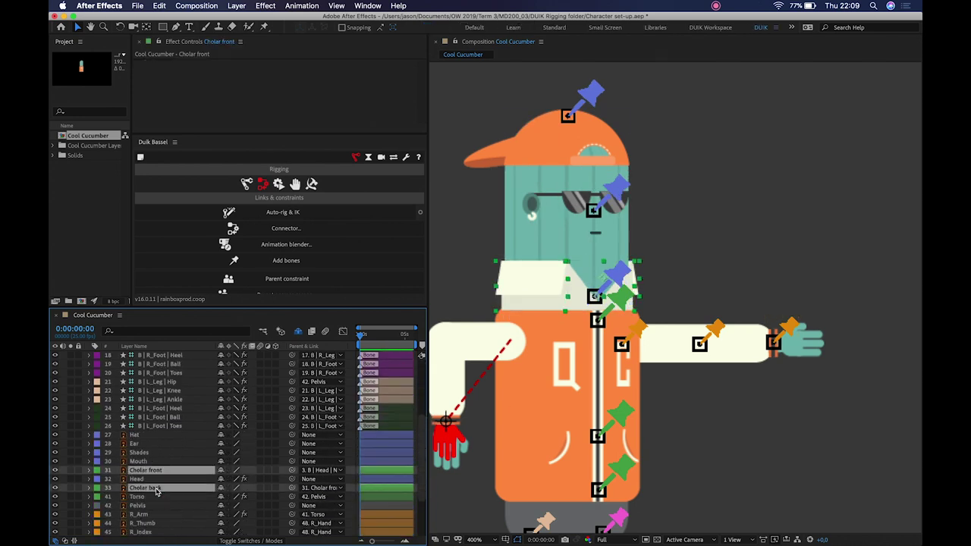
left_click(325, 471)
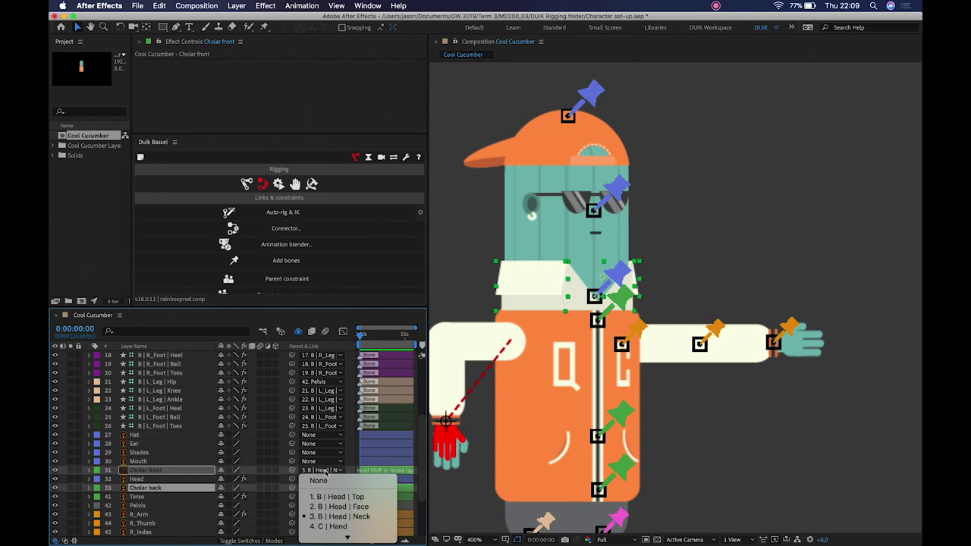
left_click(342, 506)
left_click(725, 252)
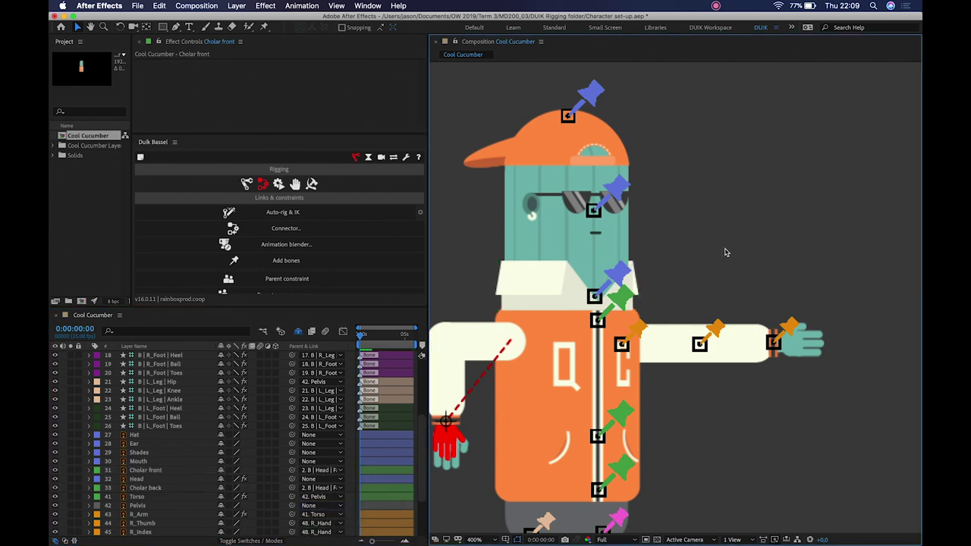
Test the B | Head | Face bone by moving and rotating it, restore its pose and collapse both head bones' rotation properties
left_click(619, 185)
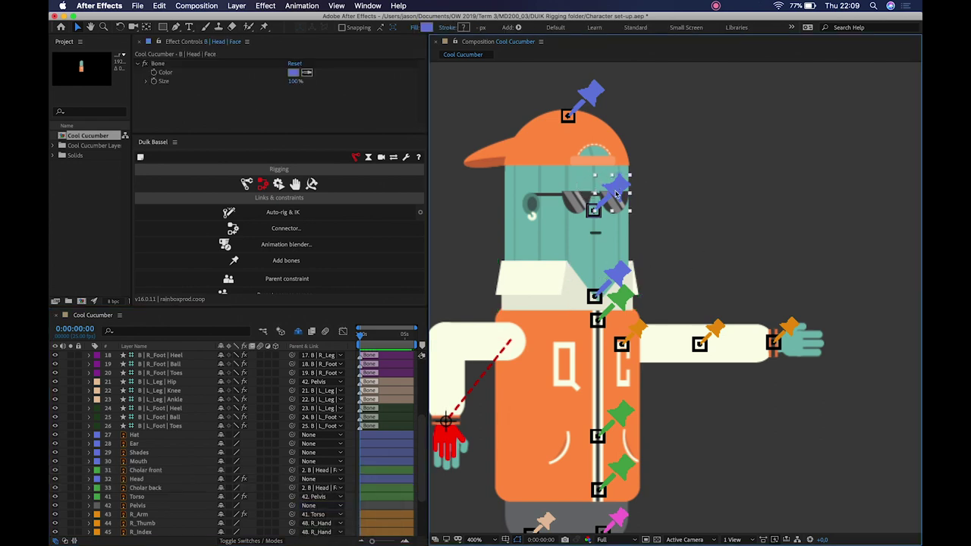
left_click(687, 195)
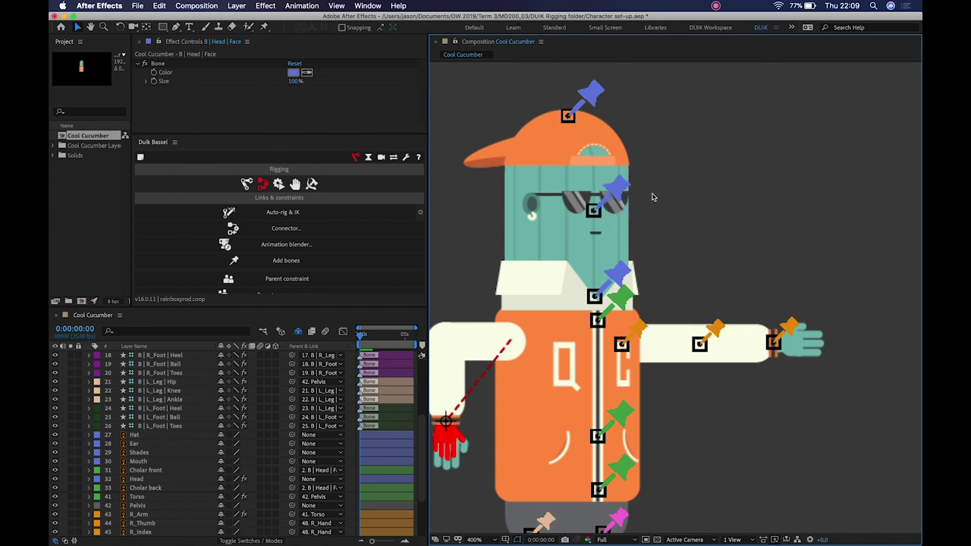
mouse_move(616, 186)
left_mouse_down()
mouse_move(628, 195)
mouse_move(584, 194)
left_mouse_up()
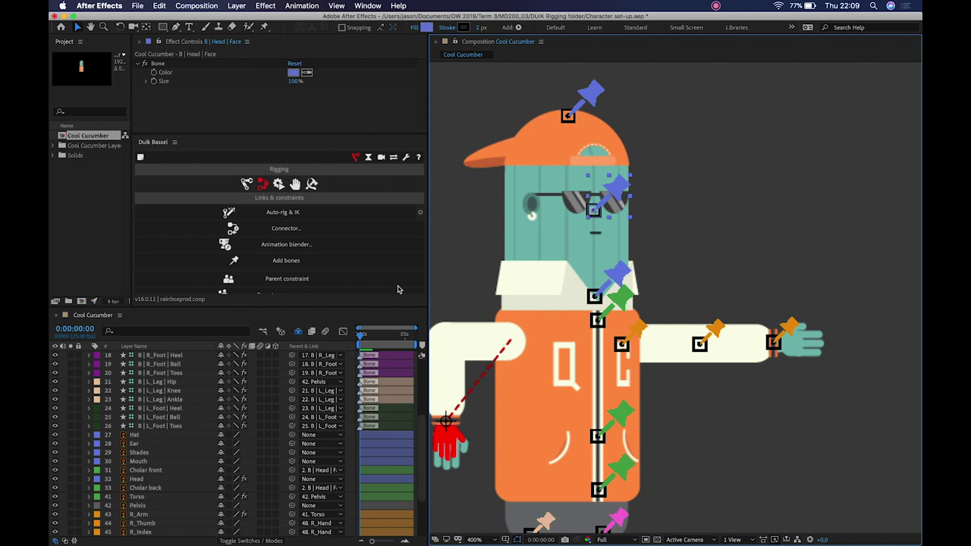
key("r")
key("r")
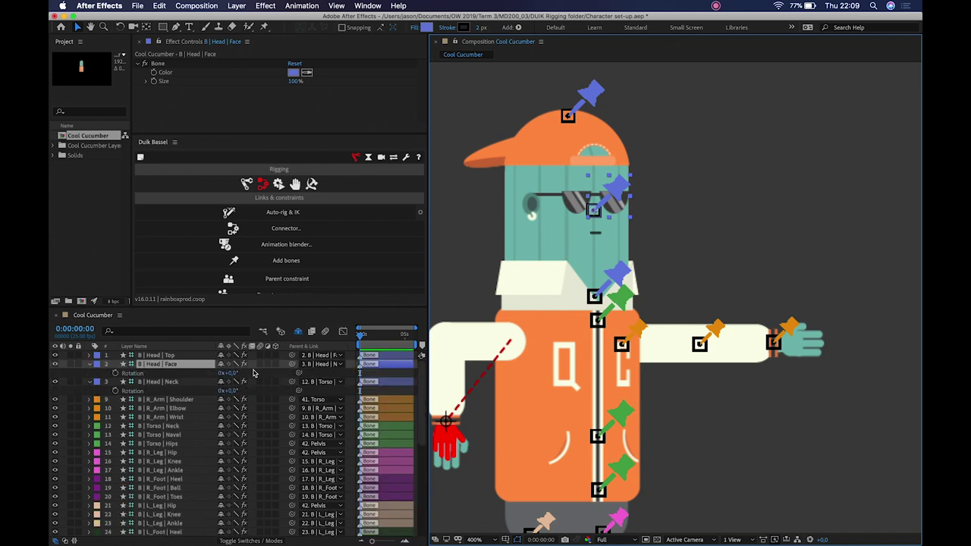
mouse_move(227, 373)
left_mouse_down()
mouse_move(253, 380)
mouse_move(229, 384)
left_mouse_up()
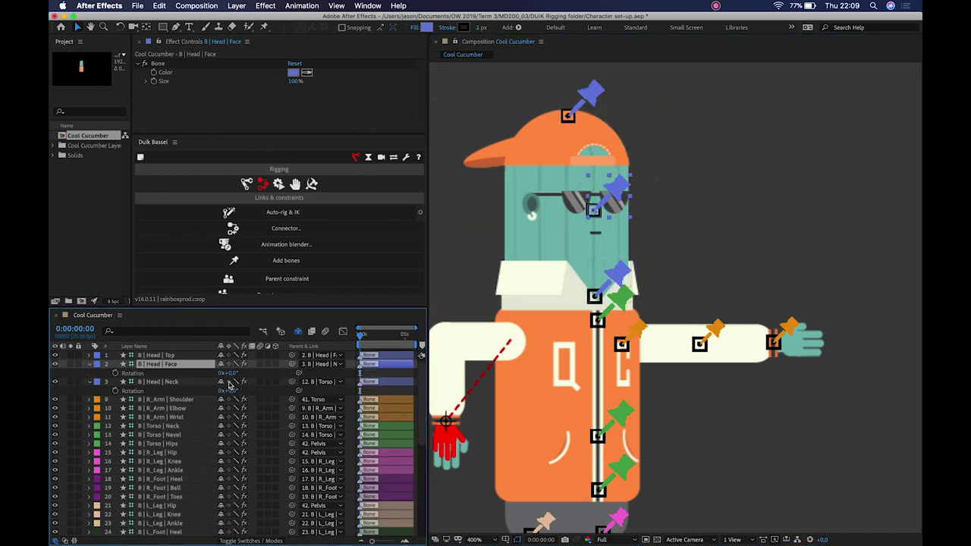
left_click(89, 364)
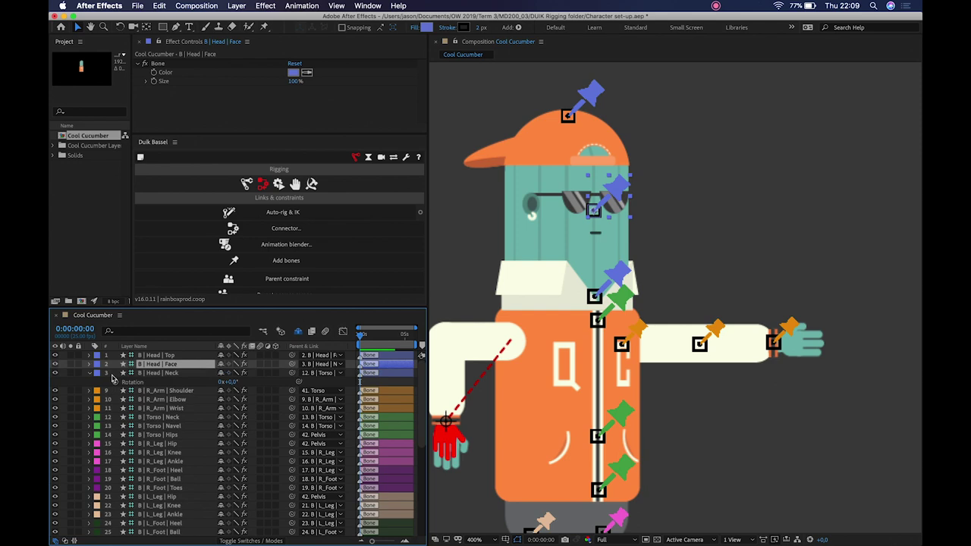
left_click(152, 375)
mouse_move(164, 444)
left_mouse_down()
mouse_move(173, 413)
mouse_move(167, 444)
left_mouse_up()
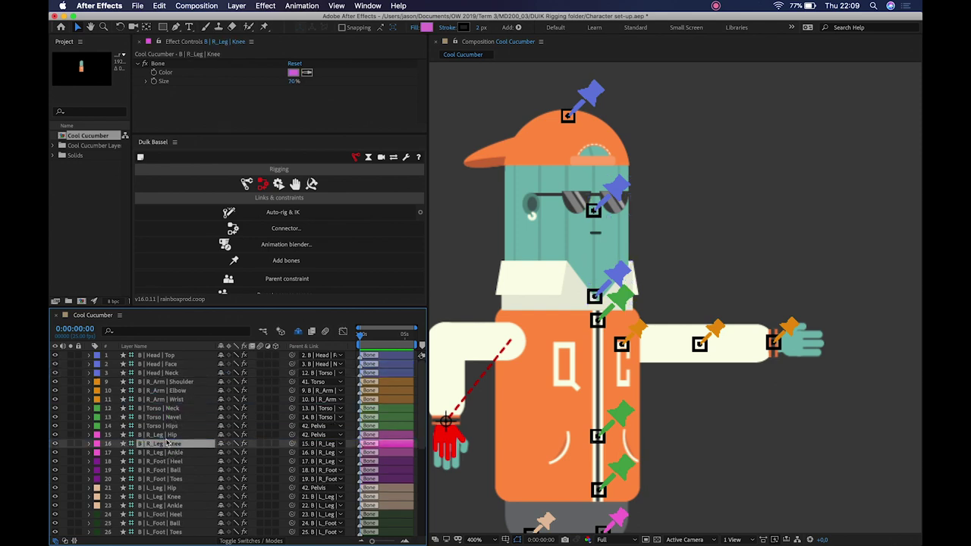
Reparent both the Cholar front and Cholar back layers to the B | Head | Neck bone
scroll(167, 442, "down", 5)
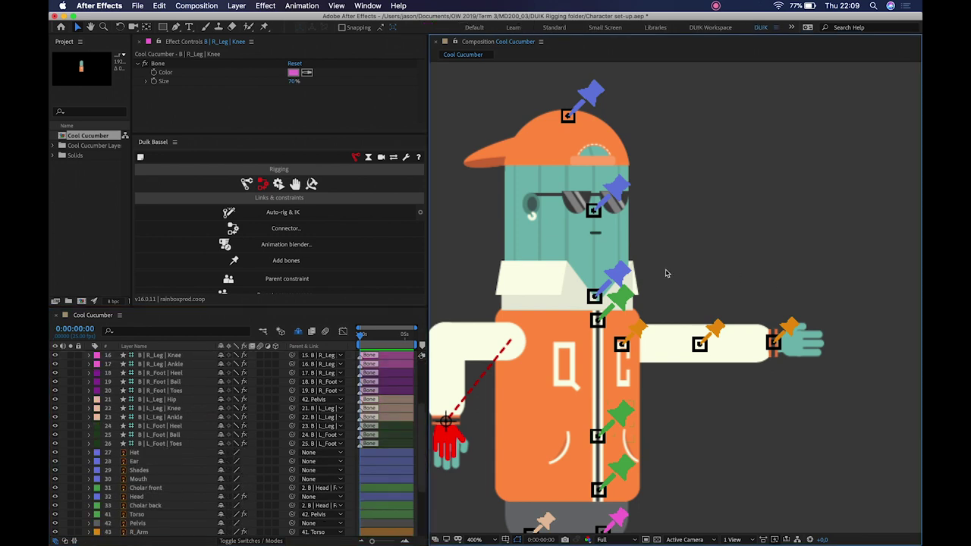
left_click(535, 292)
left_click(160, 506, "super")
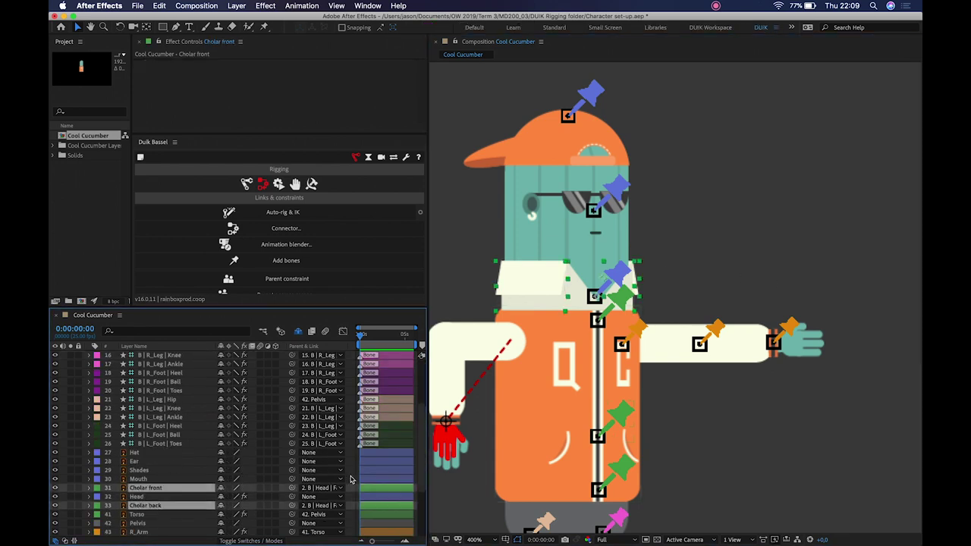
left_click(329, 489)
scroll(337, 514, "down", 5)
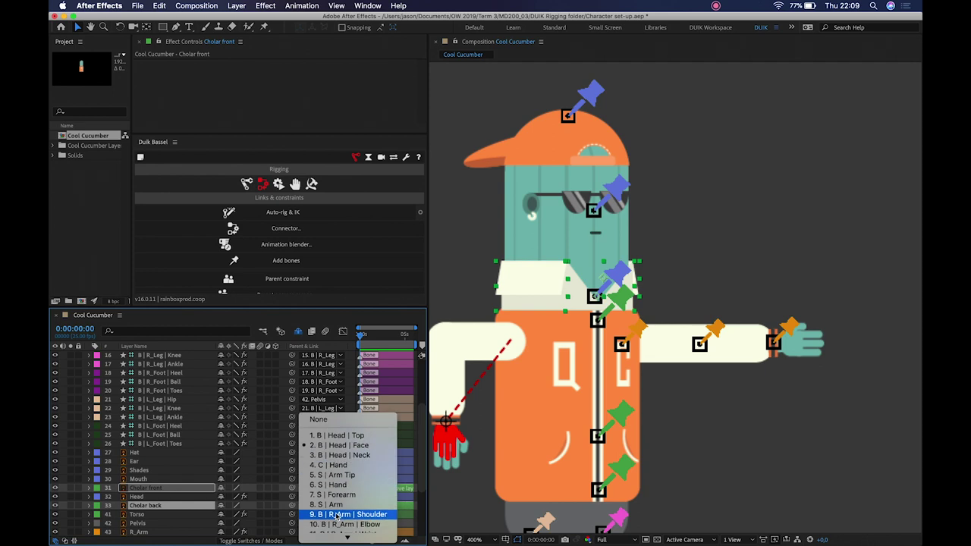
left_click(345, 456)
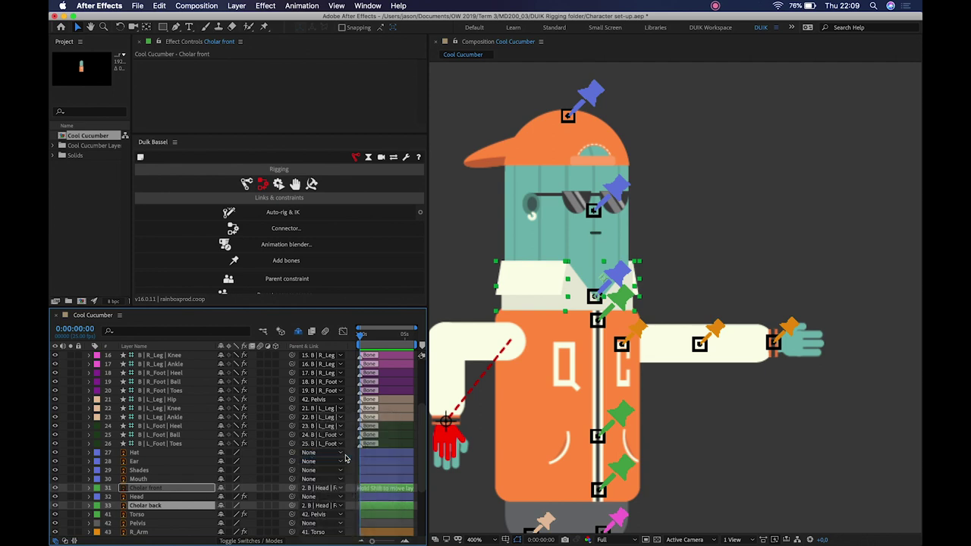
left_click(751, 244)
Parent the Hat, Ear, Shades and Mouth layers to the B | Head | Face bone
left_click(565, 203)
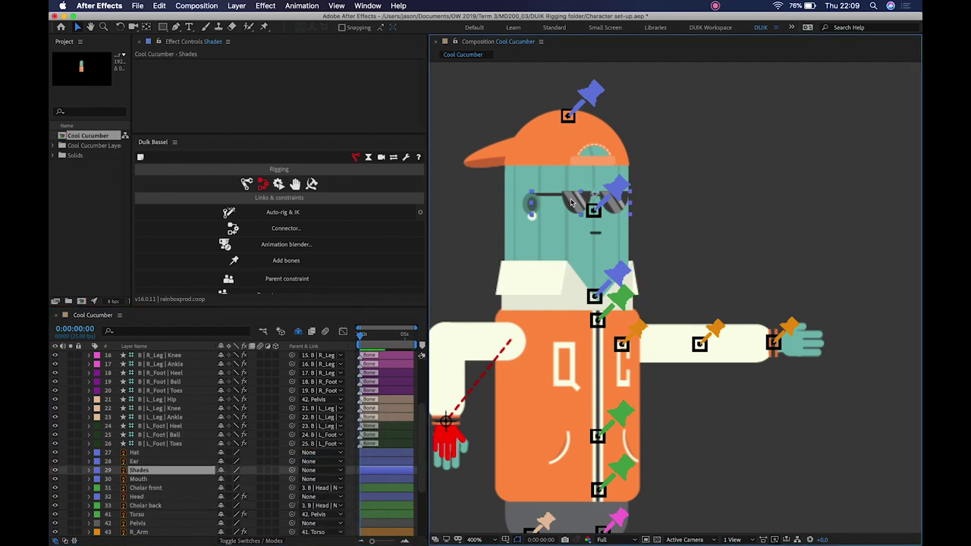
left_click_drag(146, 480, 140, 453)
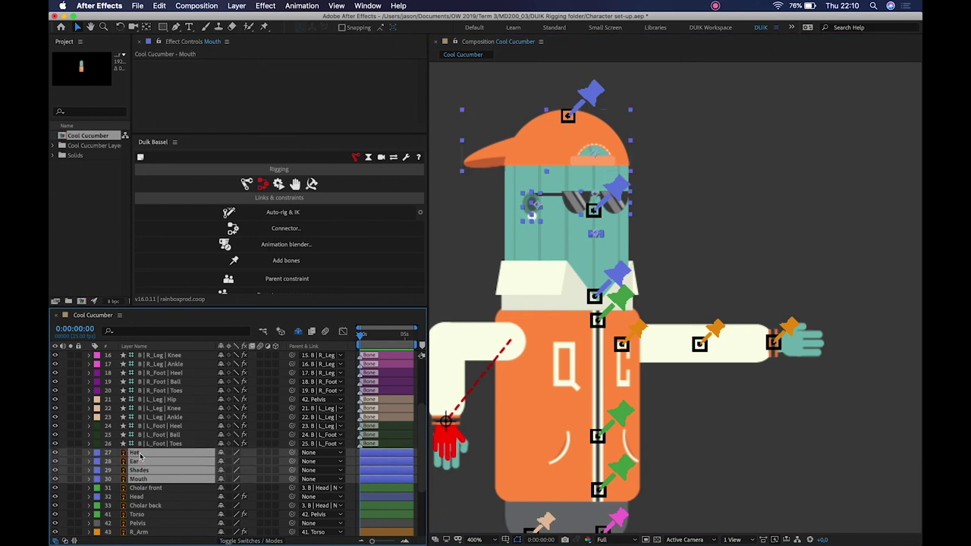
left_click(327, 455)
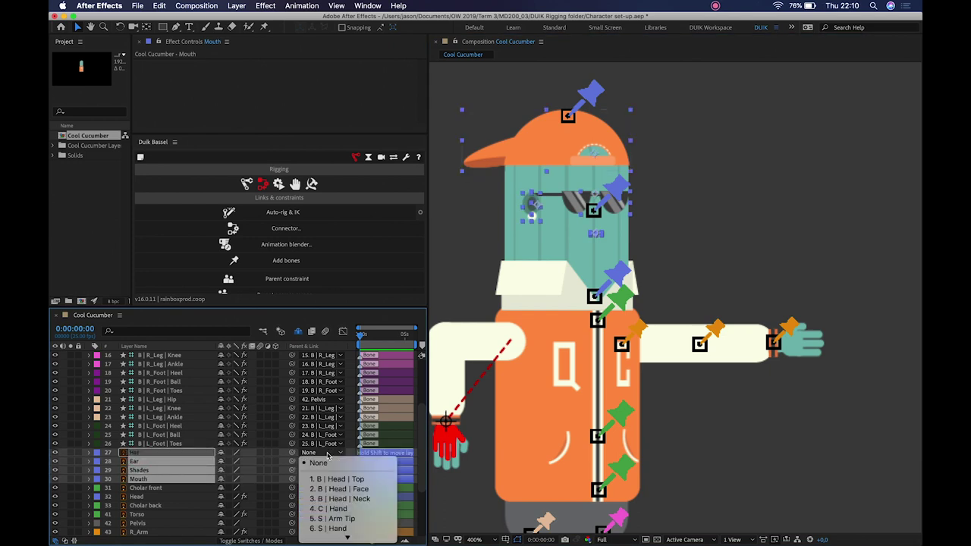
left_click(343, 489)
left_click(726, 228)
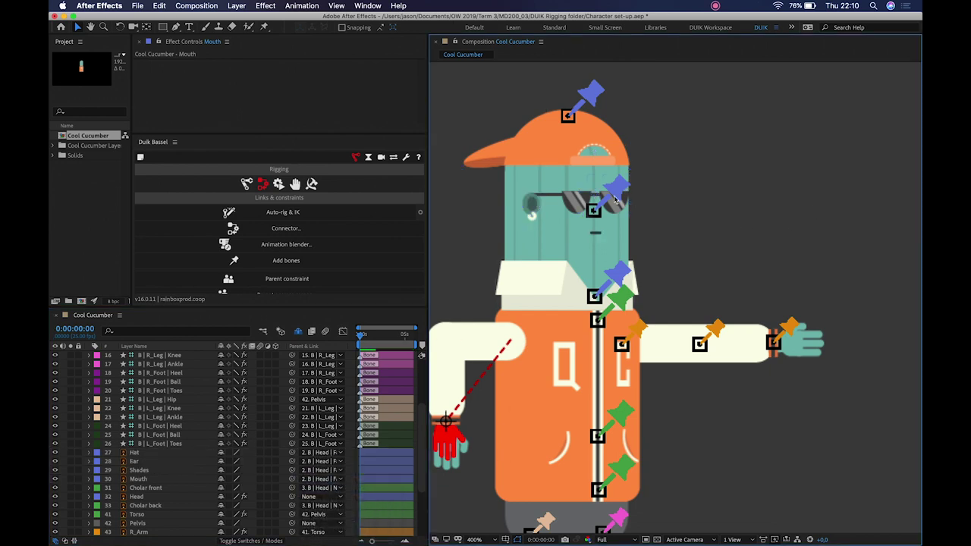
Test the face parts by moving the B | Head | Face bone sideways in the composition and undo the move
left_click(620, 196)
left_click_drag(620, 196, 649, 193)
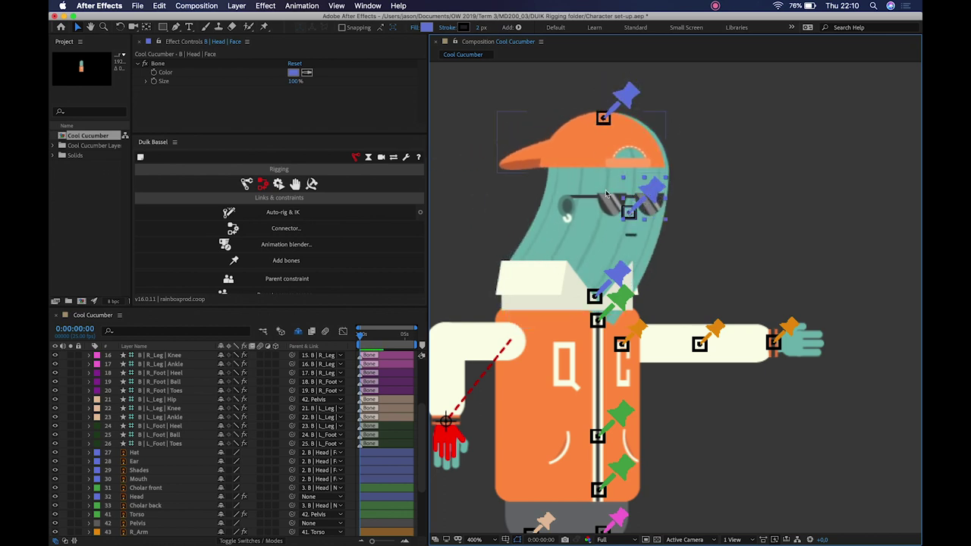
key("super+z")
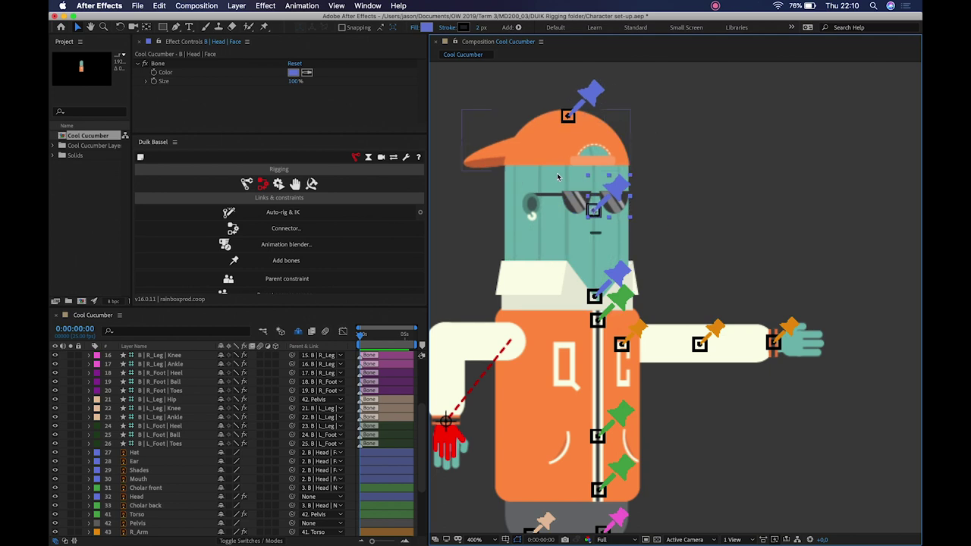
Test the rotation of the B | Head | Face bone, return it to 0° and collapse the layer's properties
scroll(173, 407, "up", 5)
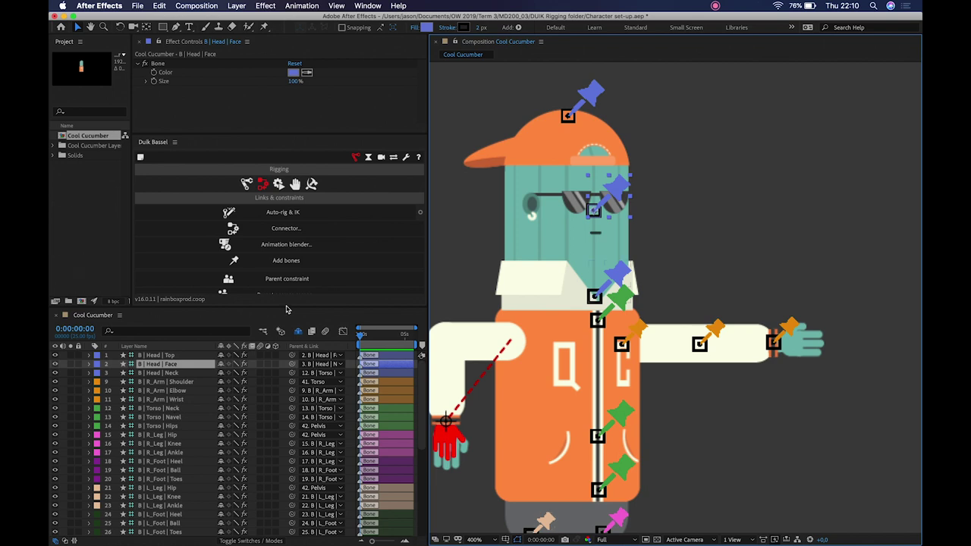
key("r")
mouse_move(232, 373)
left_mouse_down()
mouse_move(248, 372)
mouse_move(216, 370)
mouse_move(262, 384)
mouse_move(211, 367)
mouse_move(264, 385)
mouse_move(219, 342)
mouse_move(185, 358)
mouse_move(260, 364)
mouse_move(199, 359)
mouse_move(258, 364)
mouse_move(228, 360)
left_mouse_up()
scroll(668, 370, "down", 2)
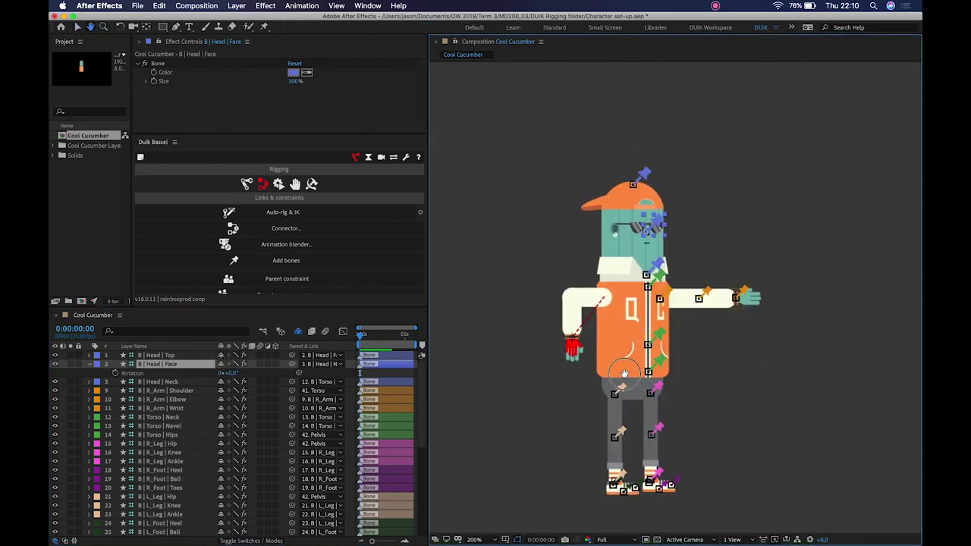
left_click(90, 364)
Show the Pelvis layer's position and rotation, test-rotate the whole character and reset the rotation to 0°
scroll(156, 413, "down", 5)
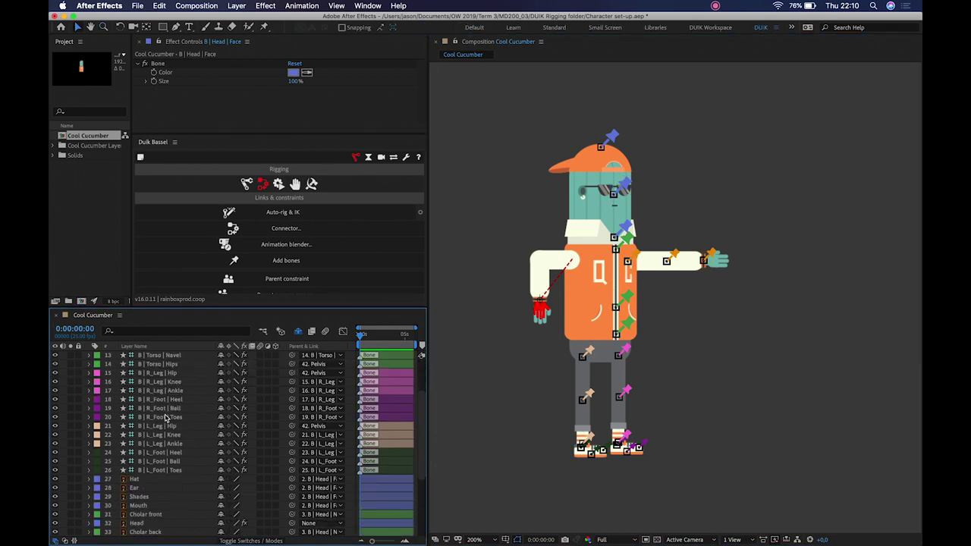
scroll(165, 418, "down", 4)
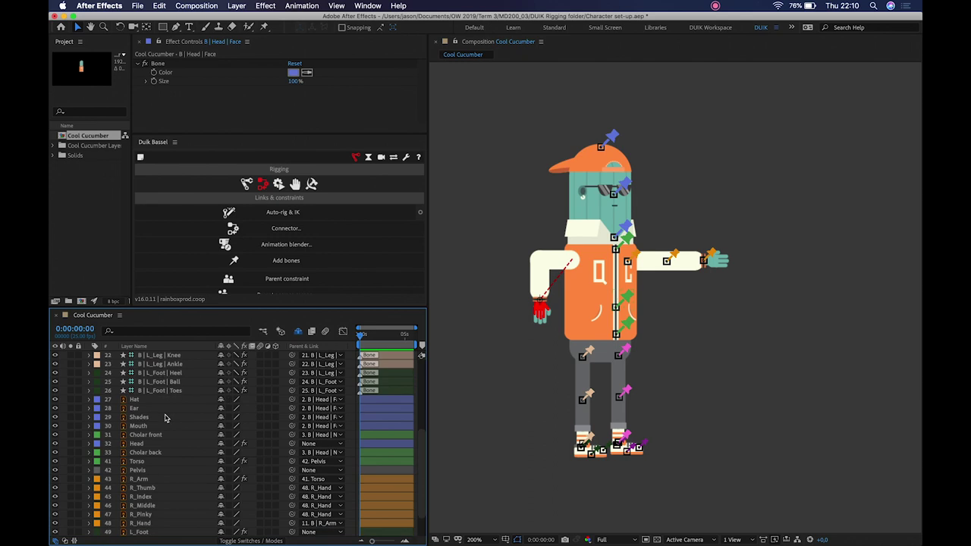
left_click(140, 471)
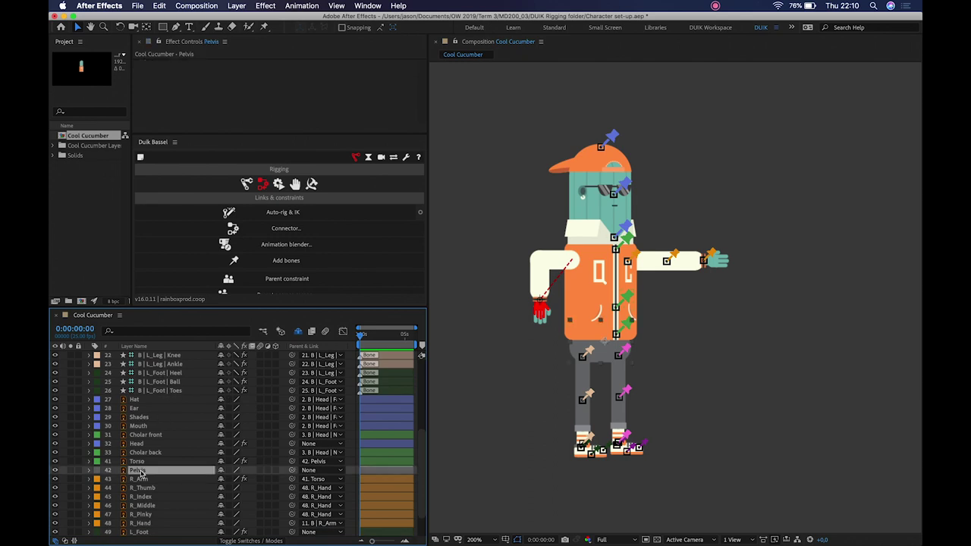
key("p")
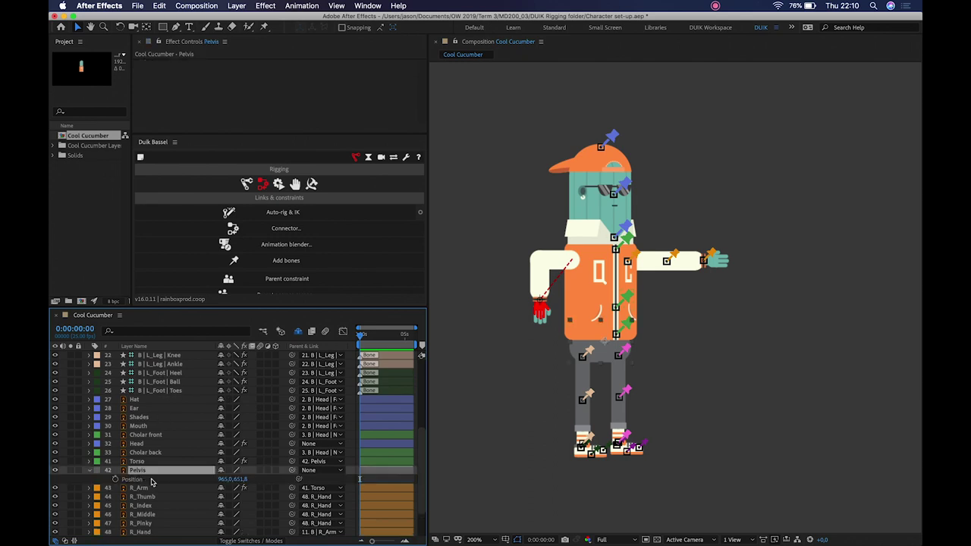
key("shift+r")
mouse_move(230, 480)
left_mouse_down()
mouse_move(332, 481)
mouse_move(189, 481)
mouse_move(277, 485)
mouse_move(195, 485)
mouse_move(245, 492)
left_mouse_up()
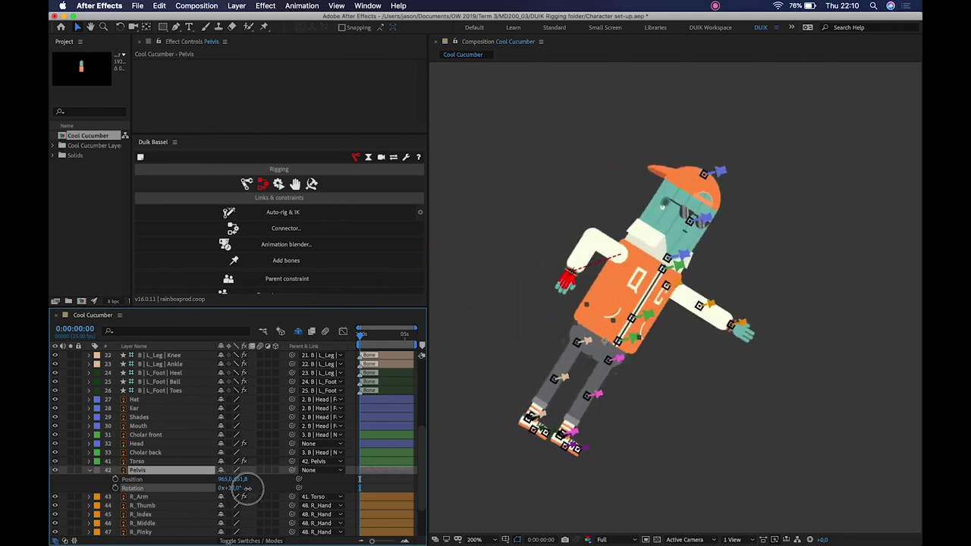
left_click(229, 488)
type("0")
key("Return")
left_click(693, 391)
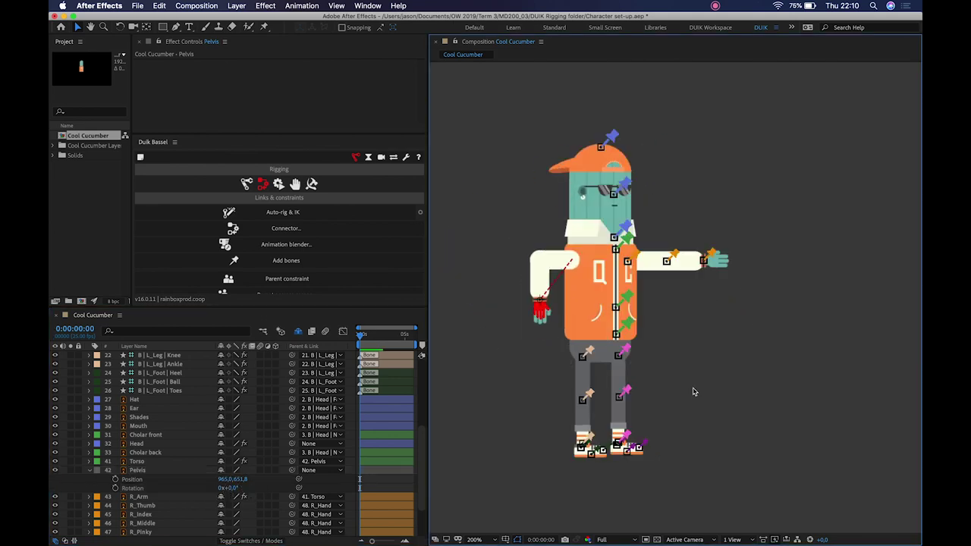